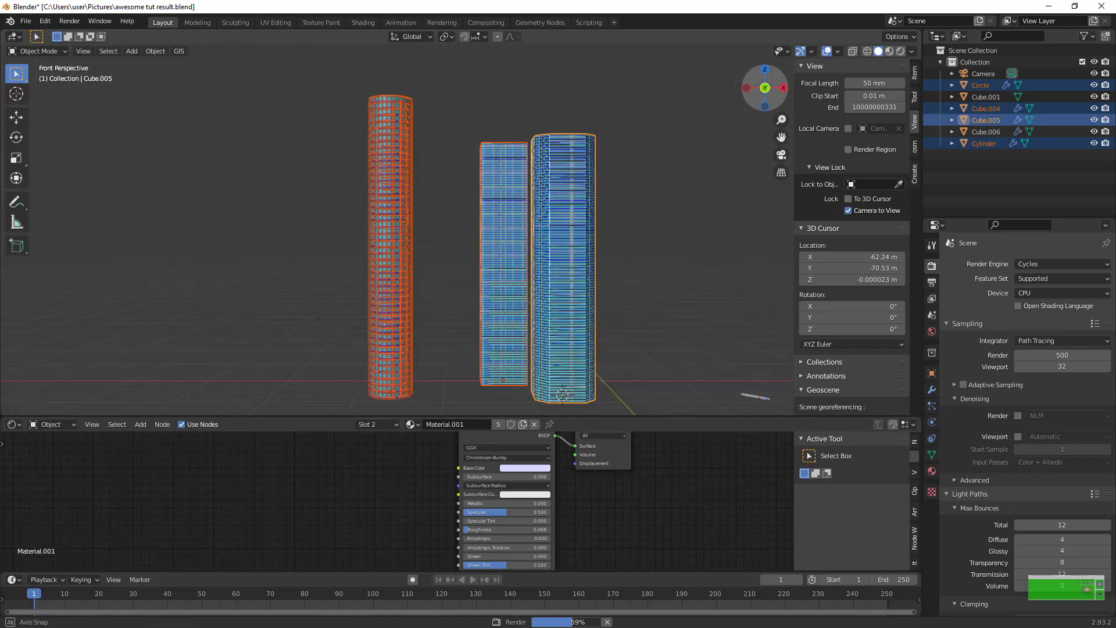
{"action": "left_click", "coordinate": [597, 181]}
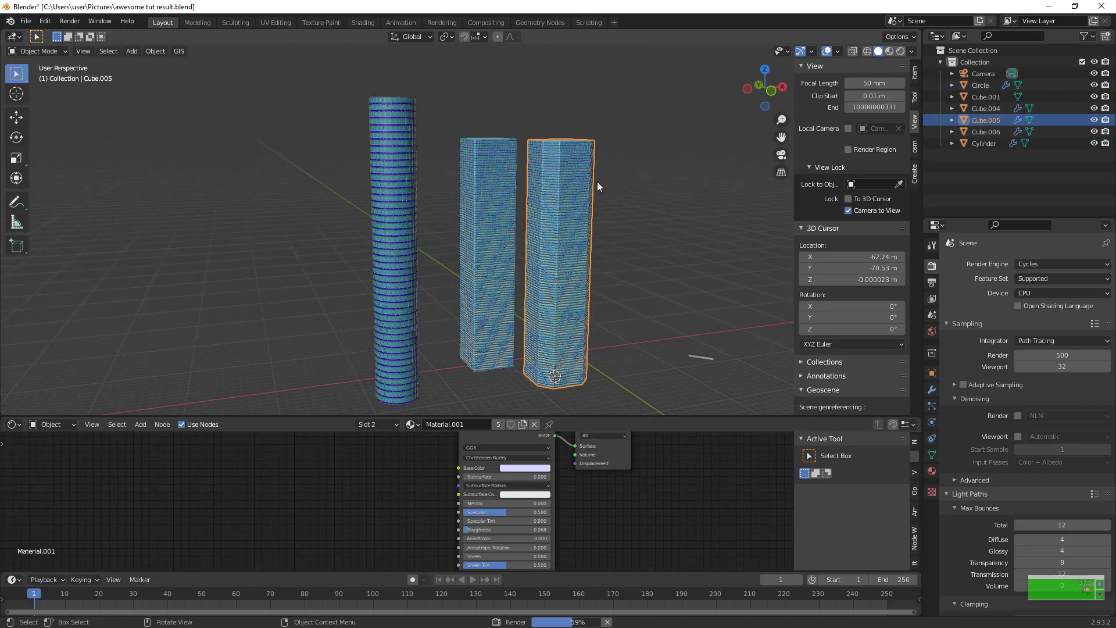
{"action": "left_click", "coordinate": [659, 225]}
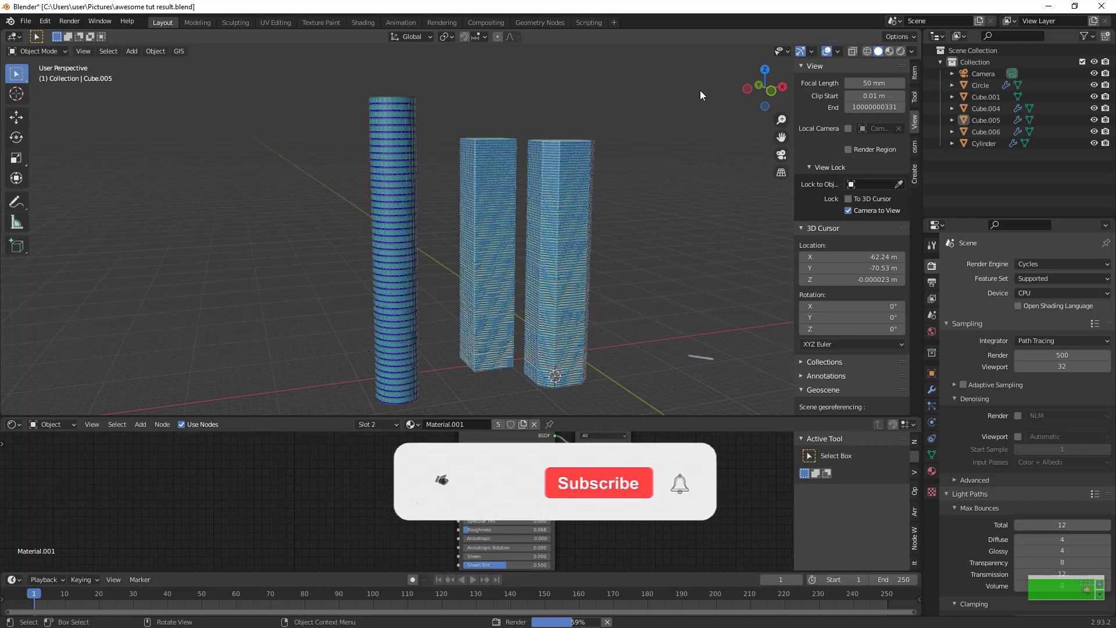
{"action": "left_click_drag", "start_coordinate": [306, 89], "coordinate": [583, 179]}
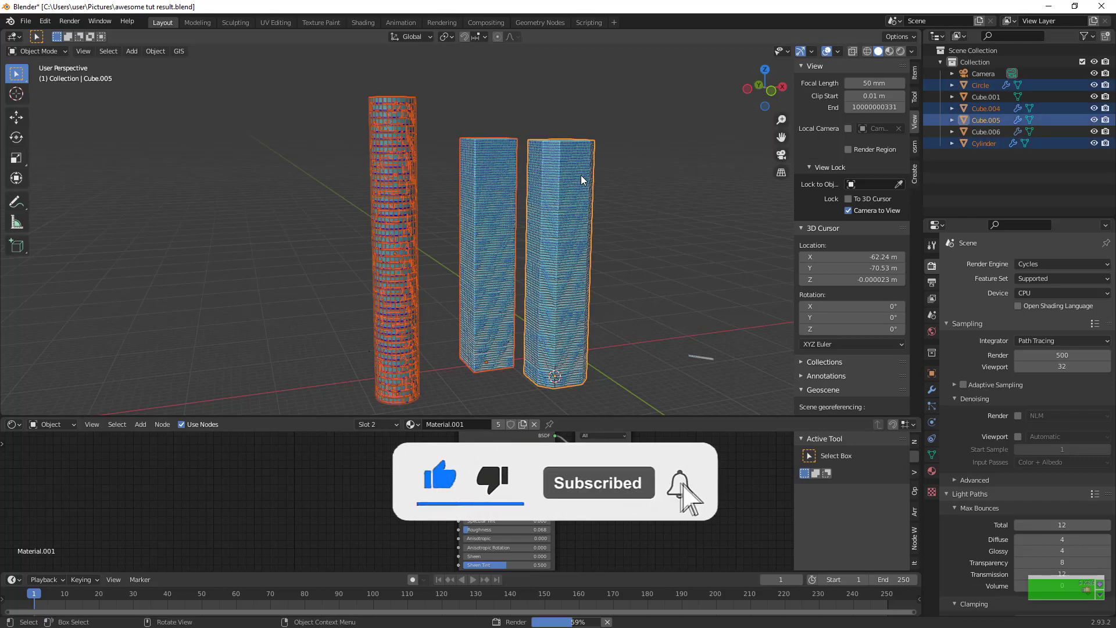
{"action": "left_click", "coordinate": [655, 280]}
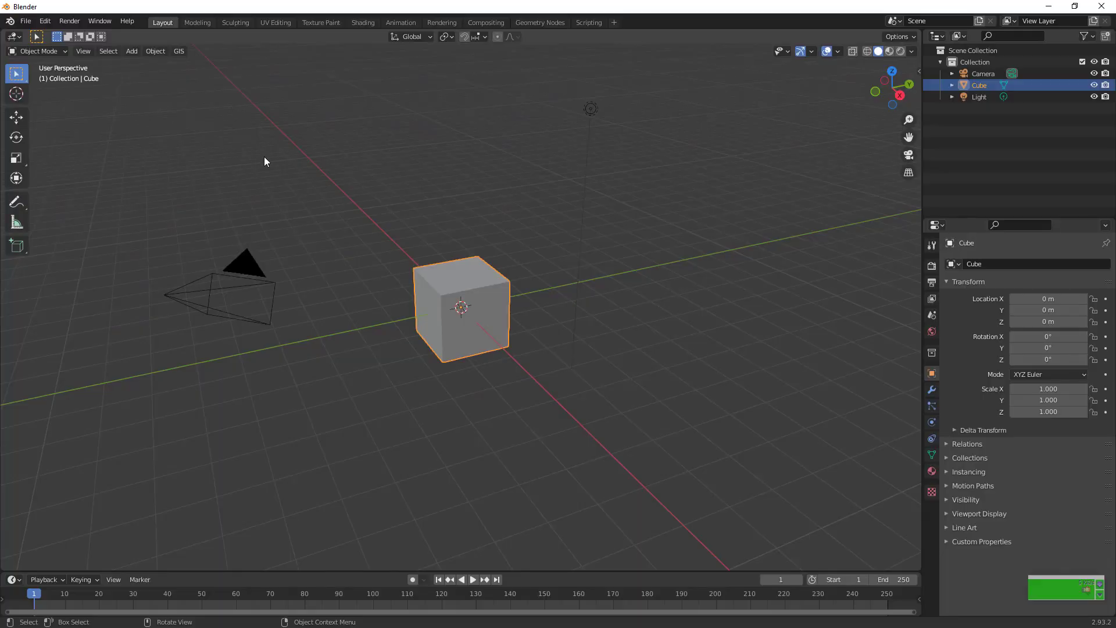
Delete the default camera and light, then select the cube
{"action": "left_click", "coordinate": [233, 284]}
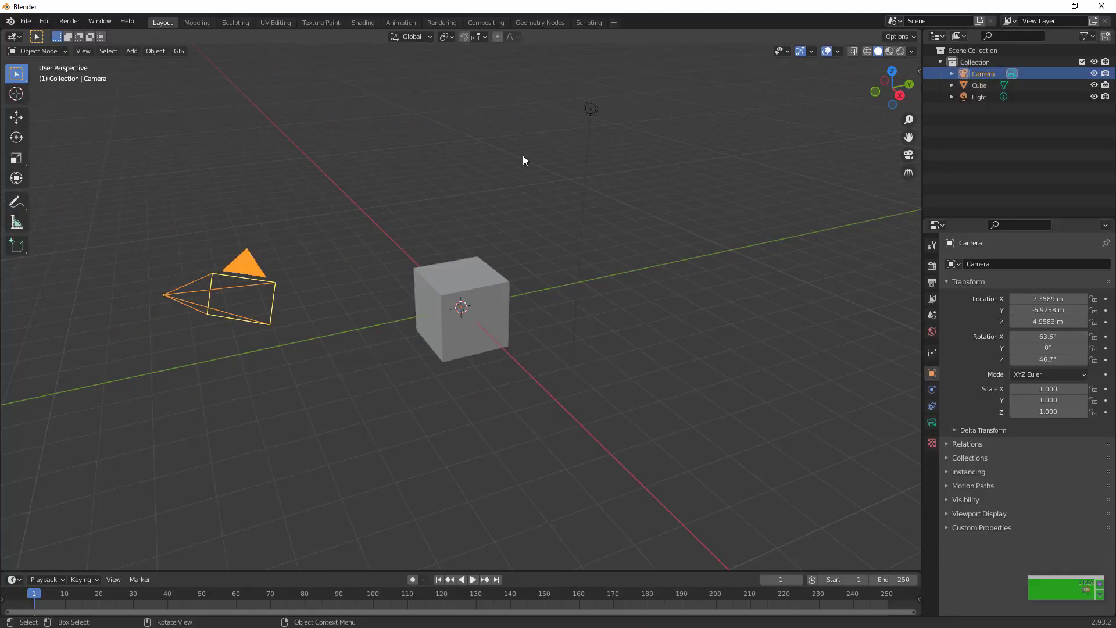
{"action": "left_click", "coordinate": [591, 121], "text": "shift"}
{"action": "key", "text": "Delete"}
{"action": "left_click", "coordinate": [479, 352]}
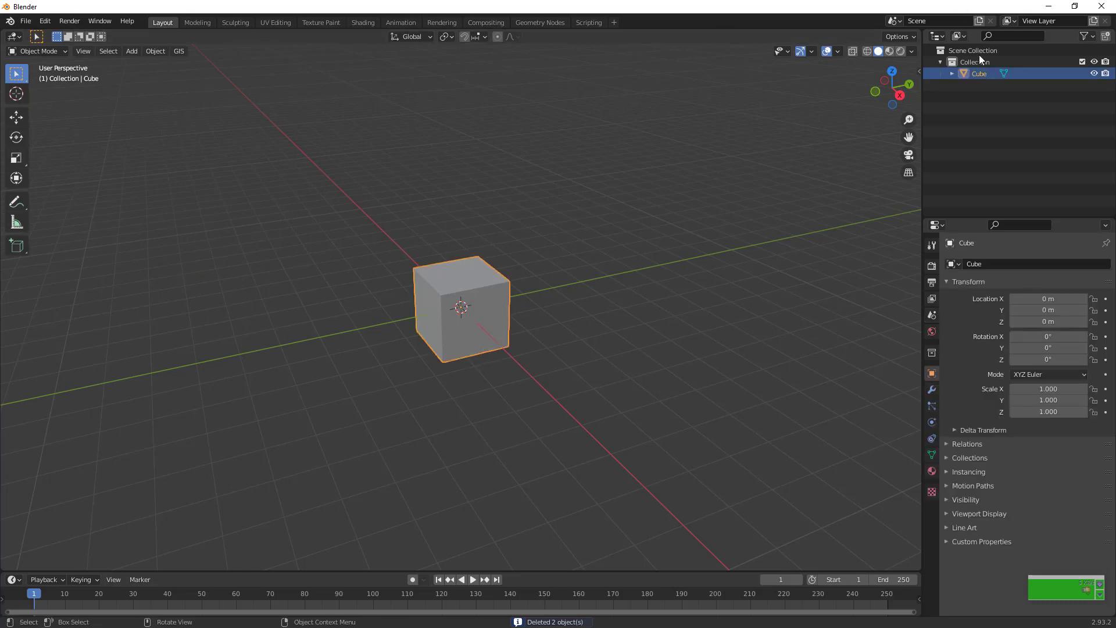
In the right orthographic view, move the cube 1 m up along Z so its base rests on the ground line
{"action": "left_click", "coordinate": [900, 95]}
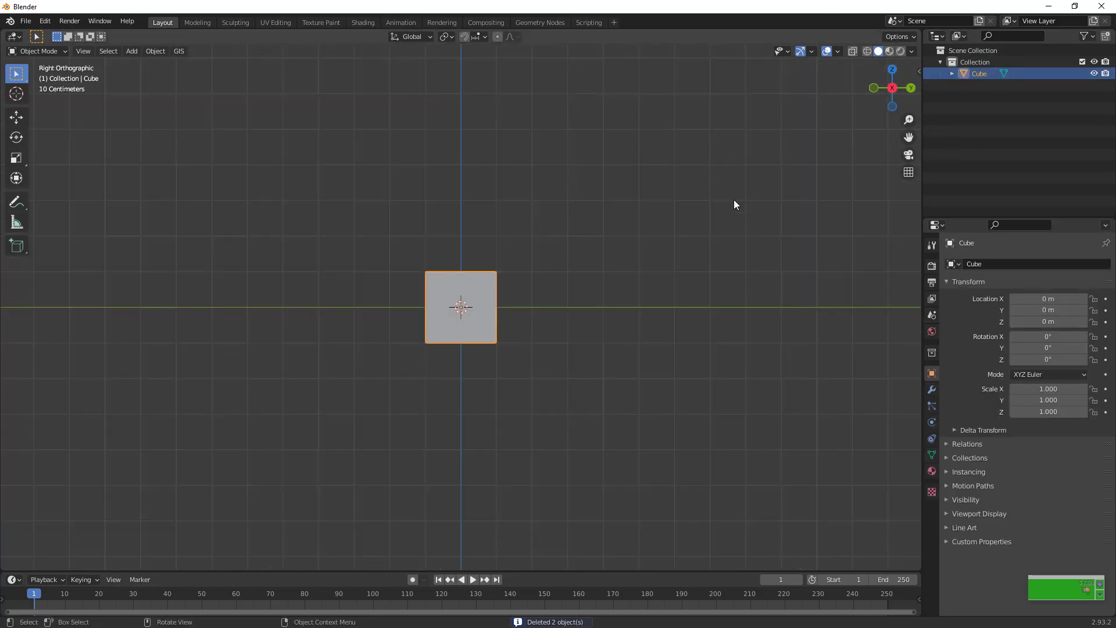
{"action": "key", "text": "g"}
{"action": "key", "text": "z"}
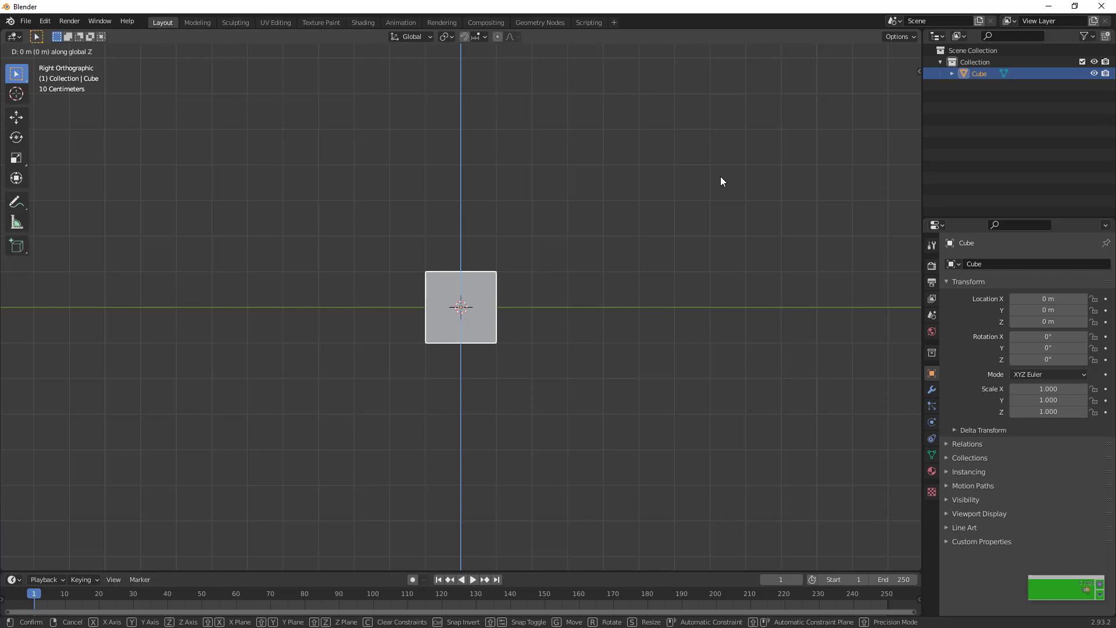
{"action": "left_click", "coordinate": [719, 140]}
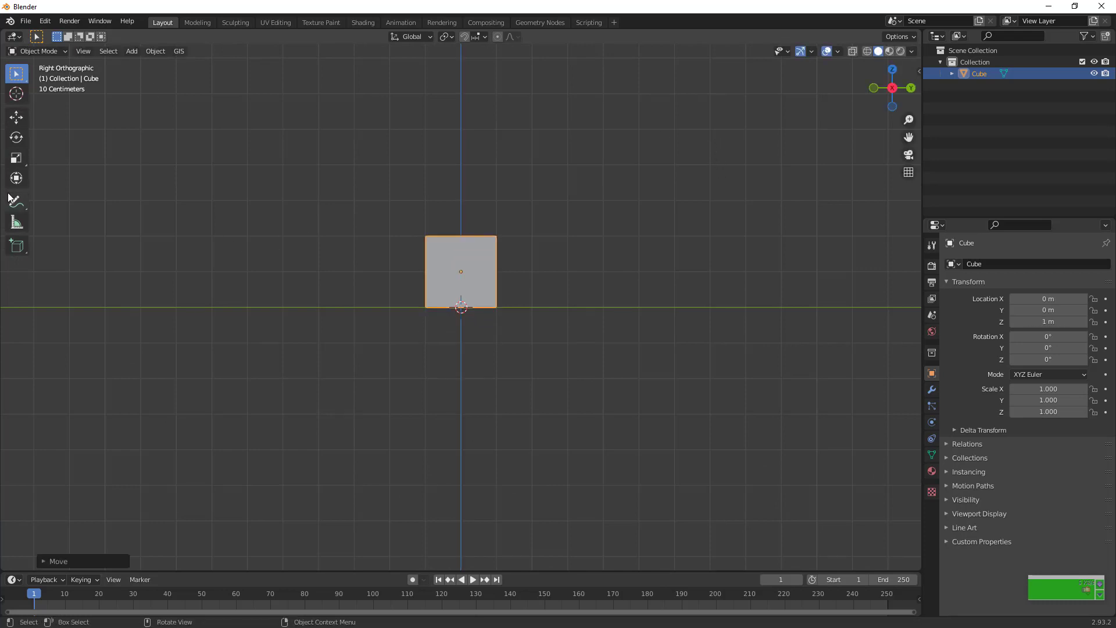
Measure a vertical distance of about 3 m from the ground line beside the cube as a floor-height guide
{"action": "left_click", "coordinate": [17, 222]}
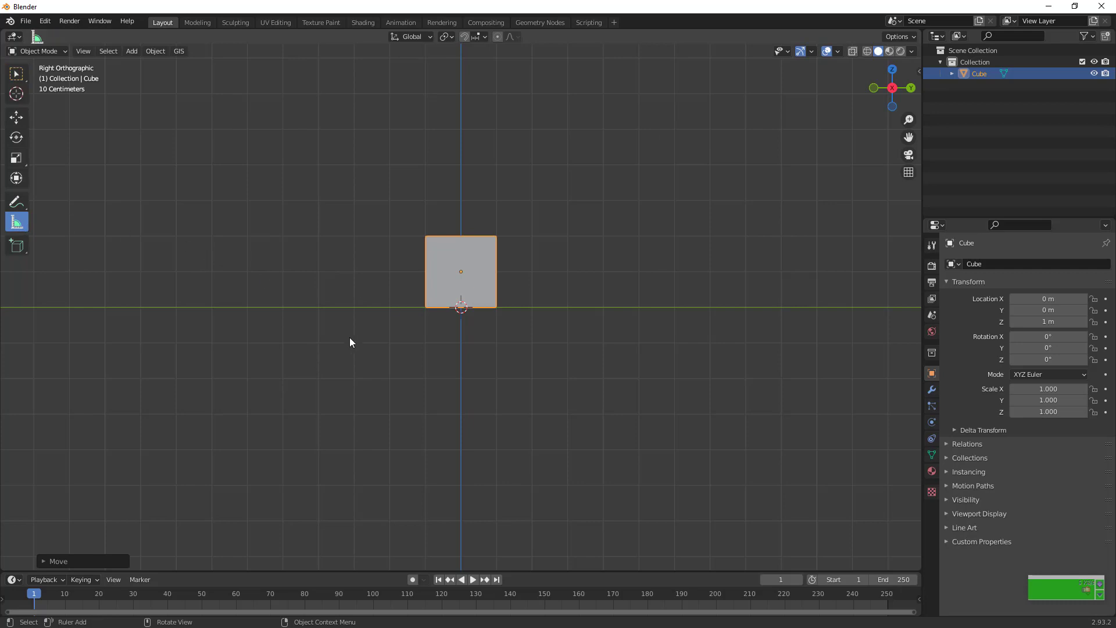
{"action": "left_click", "coordinate": [402, 310]}
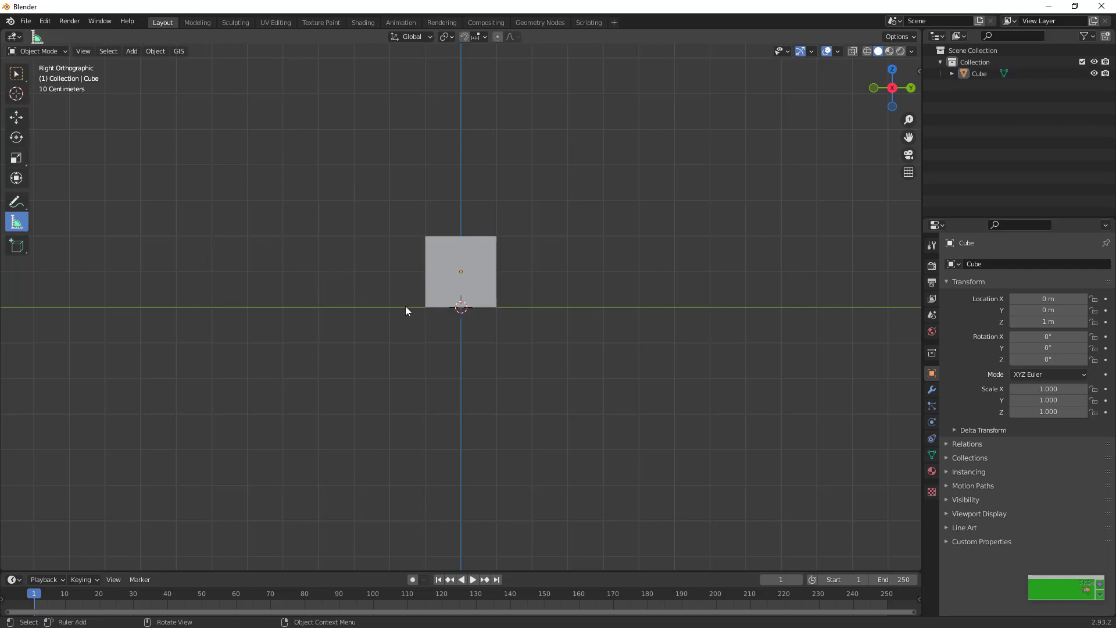
{"action": "left_click_drag", "start_coordinate": [415, 312], "coordinate": [412, 200]}
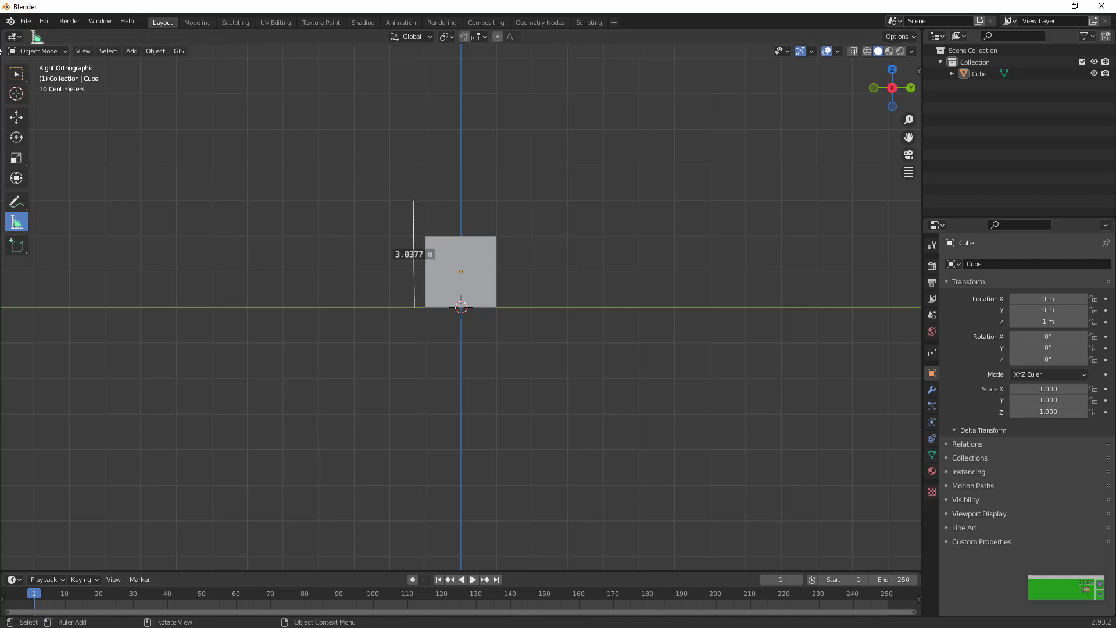
Edit the cube's mesh with X-ray on and raise its top face about 1 m along Z
{"action": "left_click", "coordinate": [16, 73]}
{"action": "left_click", "coordinate": [468, 282]}
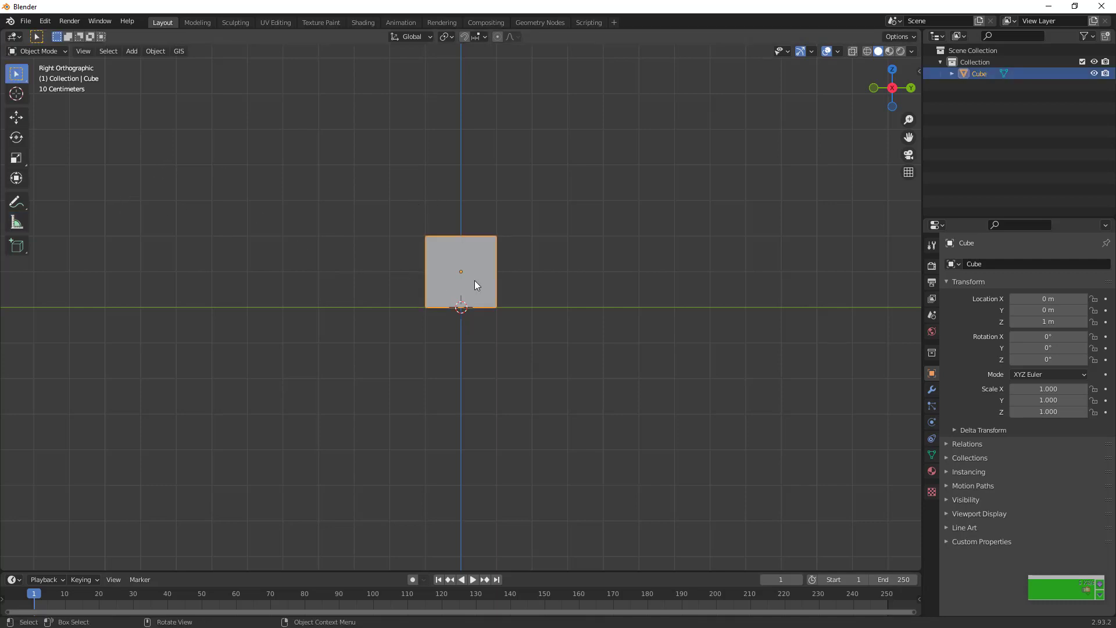
{"action": "key", "text": "Tab"}
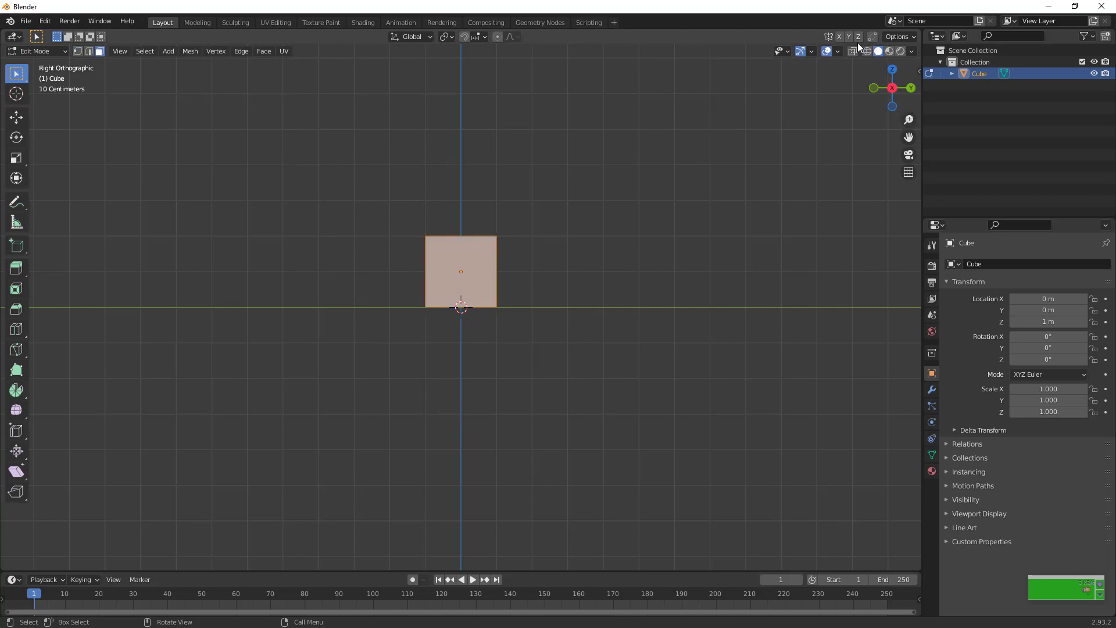
{"action": "left_click", "coordinate": [851, 51]}
{"action": "left_click_drag", "start_coordinate": [298, 175], "coordinate": [556, 251]}
{"action": "key", "text": "g"}
{"action": "key", "text": "z"}
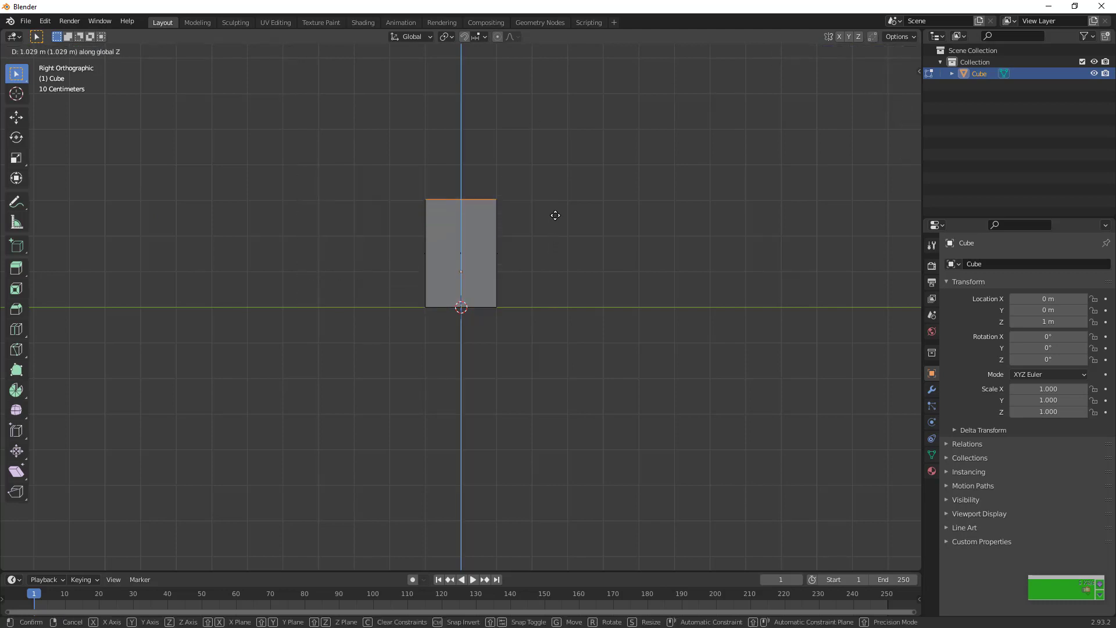
{"action": "left_click", "coordinate": [555, 217]}
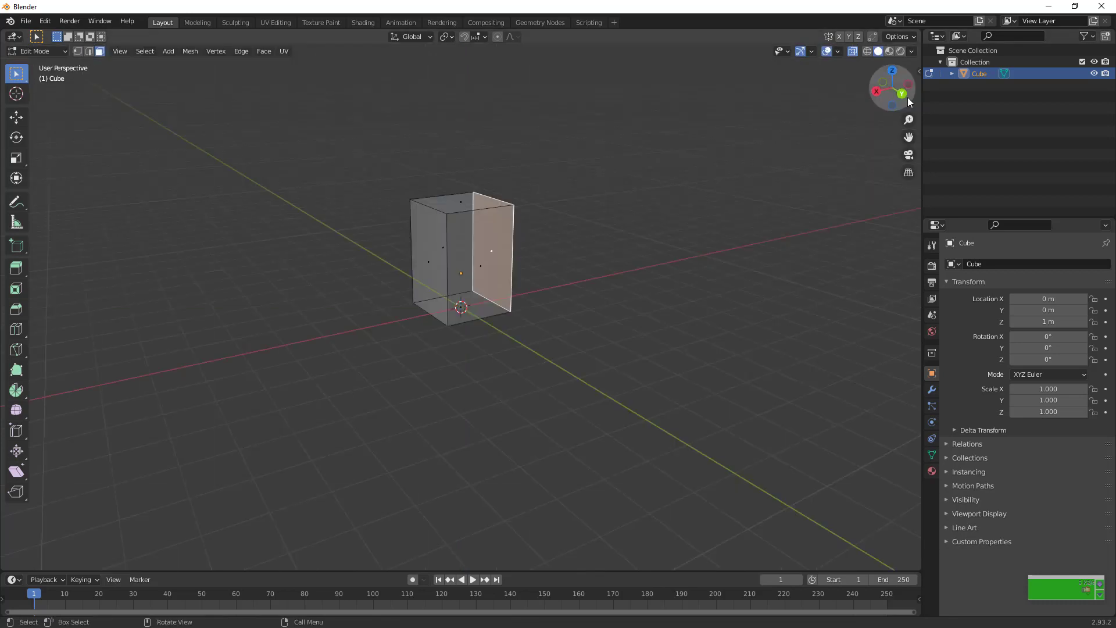
Thin the block into a wall panel by moving one side face about 1.86 m along X in the back view, and switch X-ray off
{"action": "left_click", "coordinate": [901, 94]}
{"action": "key", "text": "g"}
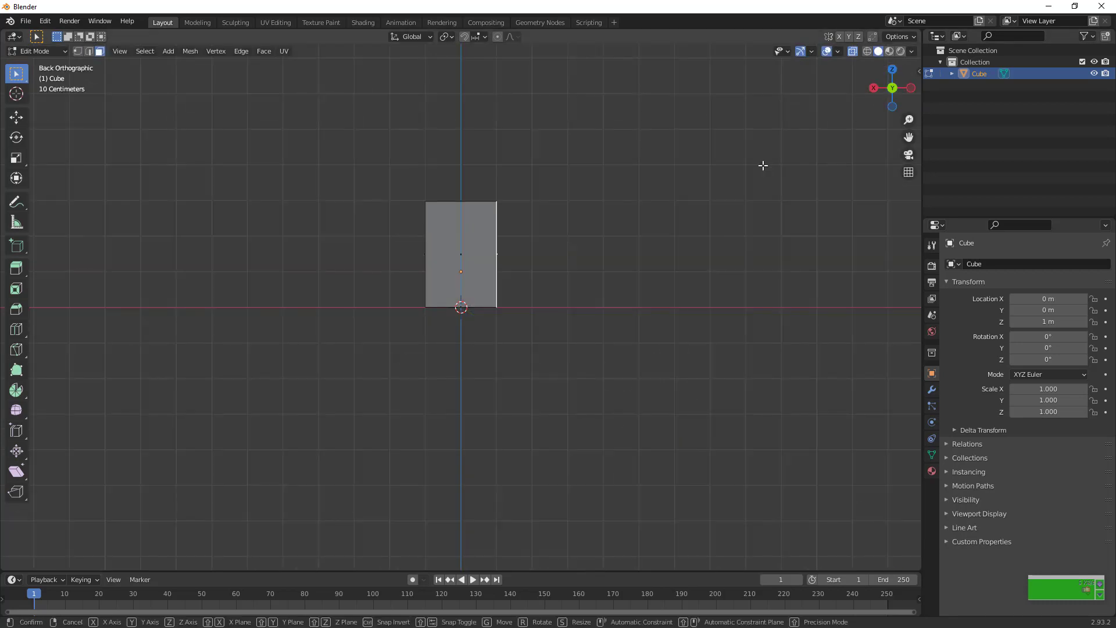
{"action": "key", "text": "x"}
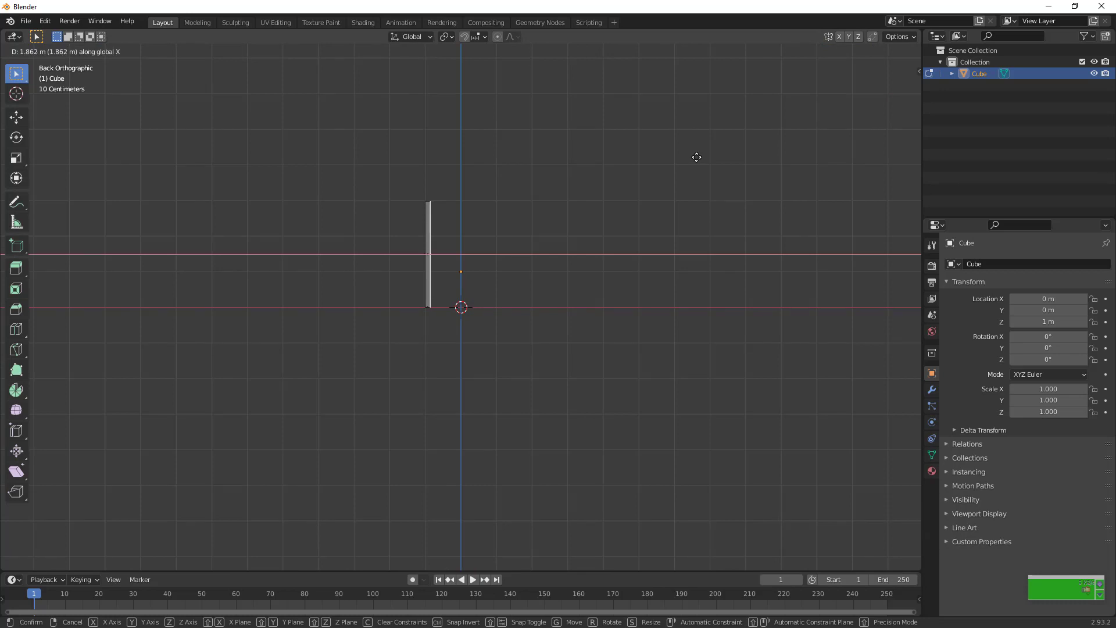
{"action": "left_click", "coordinate": [695, 157]}
{"action": "left_click_drag", "start_coordinate": [900, 95], "coordinate": [984, 122]}
{"action": "left_click", "coordinate": [852, 55]}
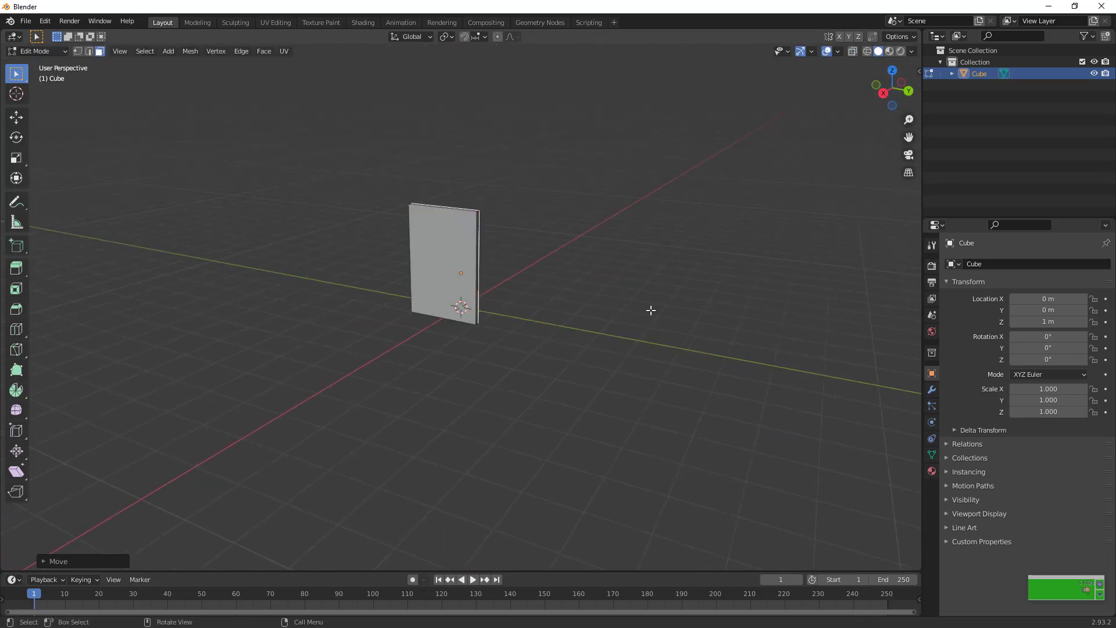
Add a vertical loop cut close to the panel's left edge and a horizontal loop cut close to its bottom edge
{"action": "left_click", "coordinate": [449, 269]}
{"action": "scroll", "coordinate": [449, 268], "scroll_direction": "up", "scroll_amount": 6}
{"action": "scroll", "coordinate": [449, 268], "scroll_direction": "down", "scroll_amount": 3}
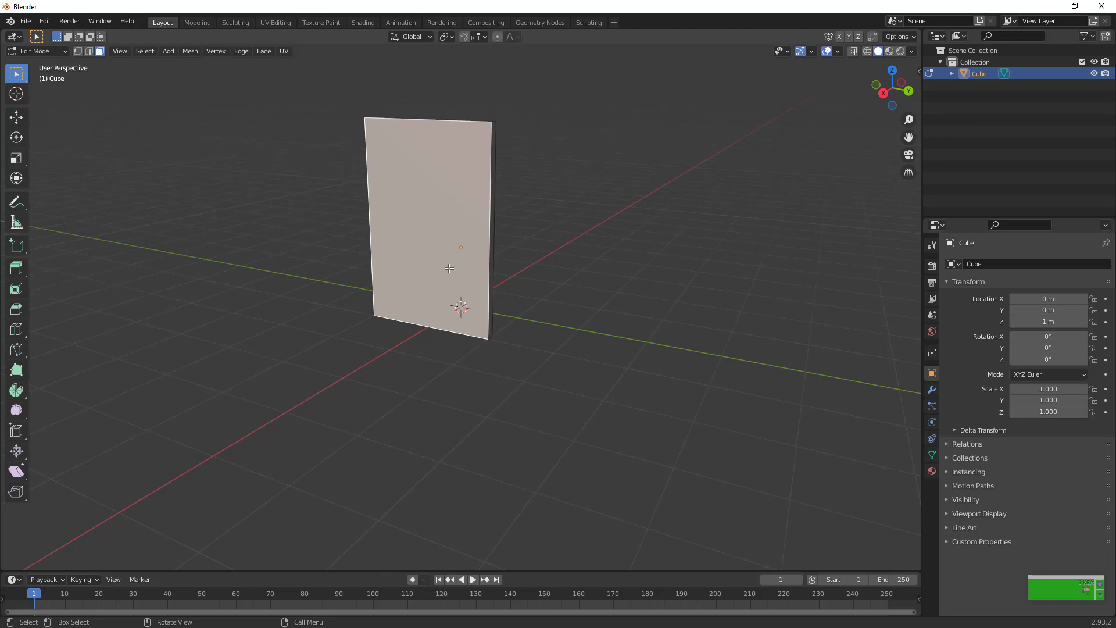
{"action": "key", "text": "ctrl"}
{"action": "key", "text": "ctrl+r"}
{"action": "left_click", "coordinate": [436, 118]}
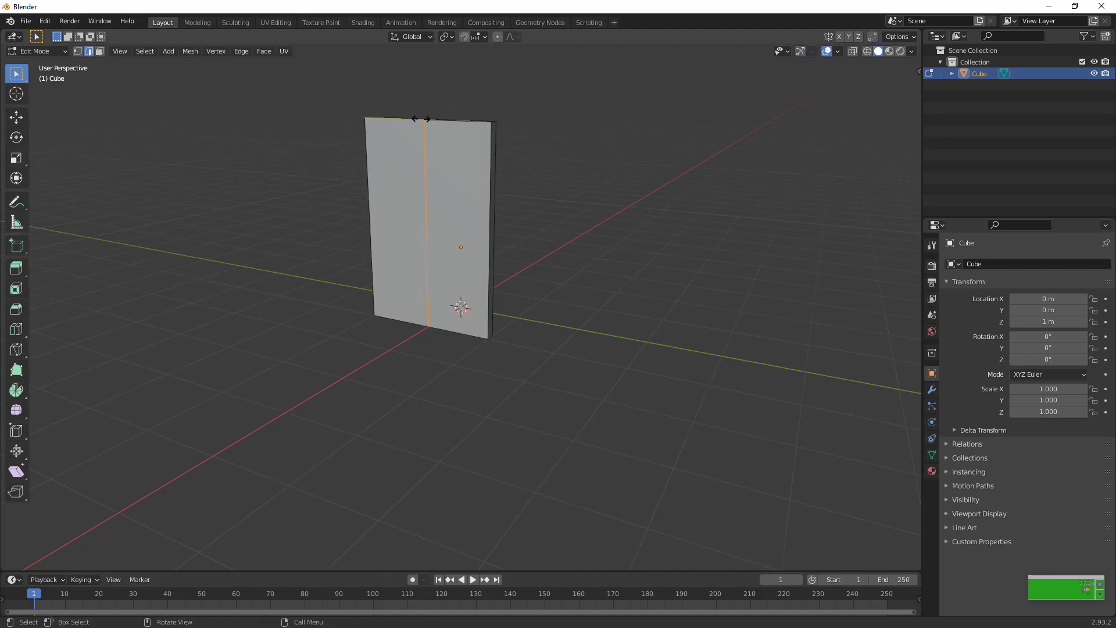
{"action": "left_click", "coordinate": [366, 110]}
{"action": "left_click", "coordinate": [513, 293]}
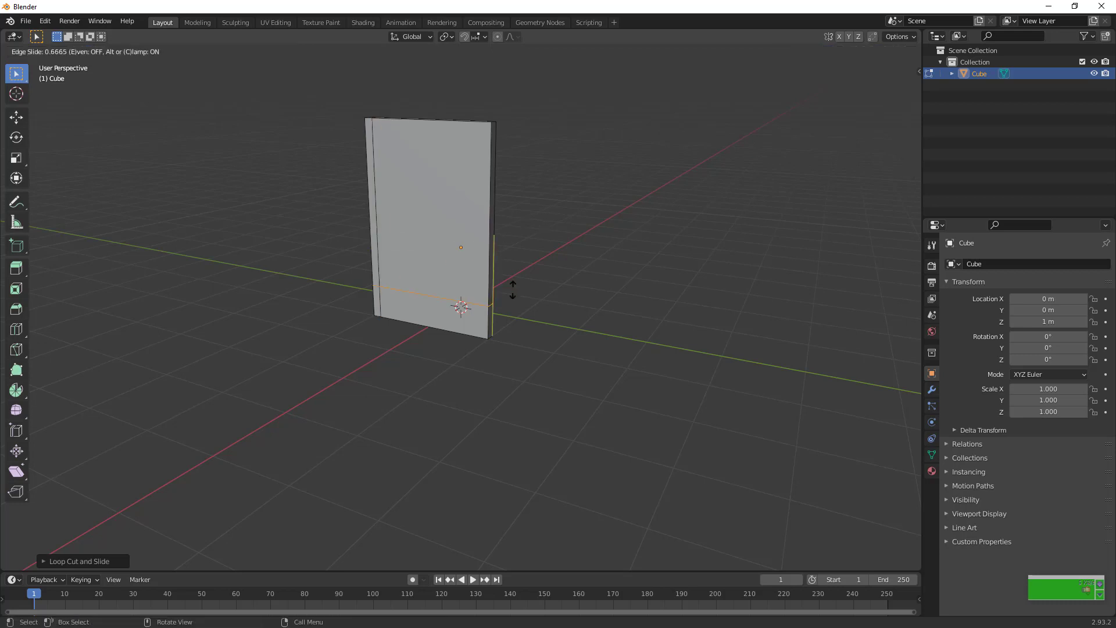
{"action": "left_click", "coordinate": [521, 316]}
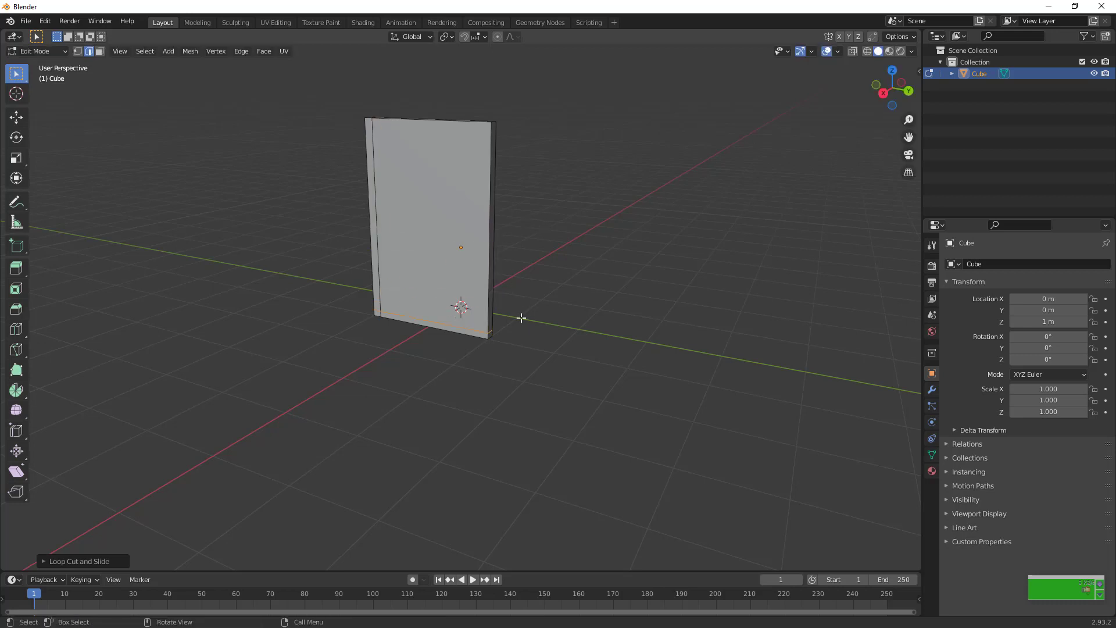
Add a horizontal loop cut in the panel's lower third and bevel it into a band with a width of about 0.064 m
{"action": "left_click", "coordinate": [507, 270]}
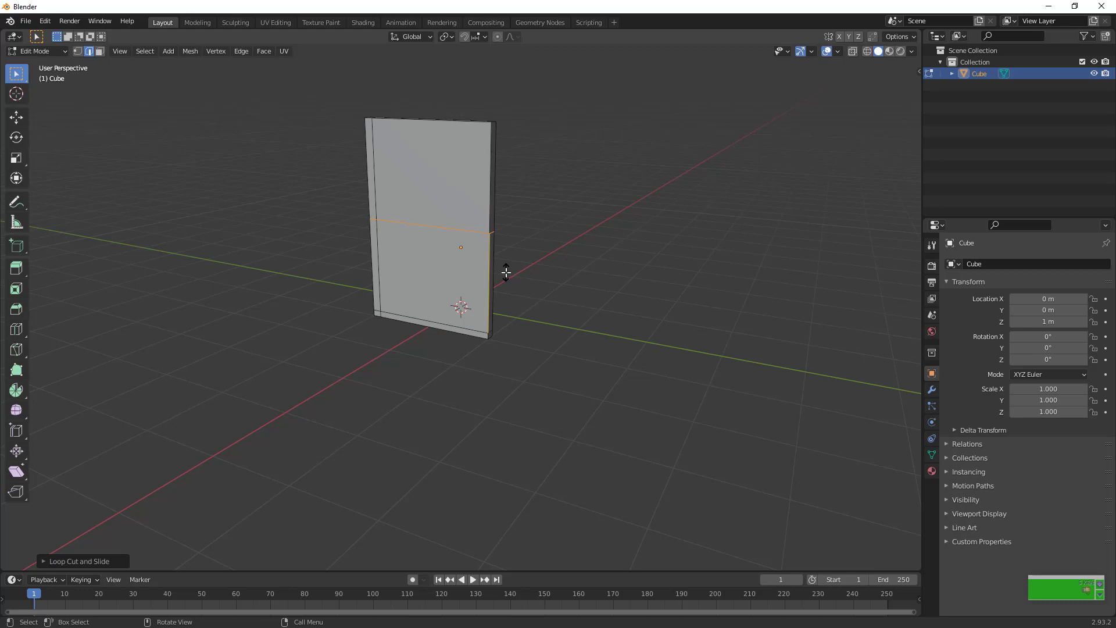
{"action": "left_click", "coordinate": [516, 312]}
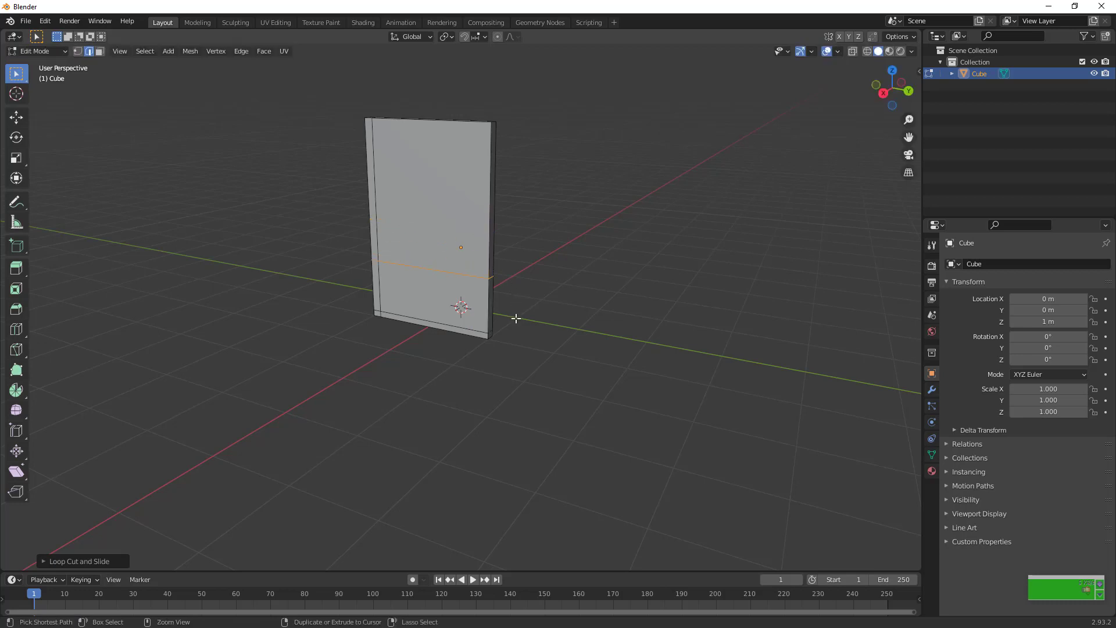
{"action": "key", "text": "ctrl+b"}
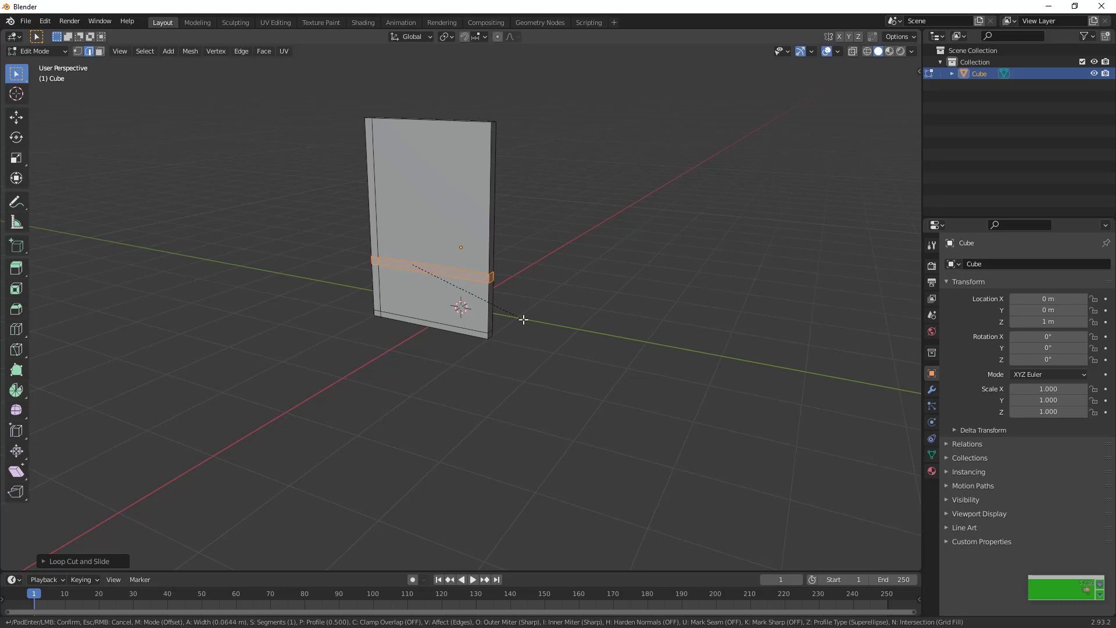
{"action": "left_click", "coordinate": [523, 319]}
{"action": "key", "text": "Tab"}
{"action": "key", "text": "Tab"}
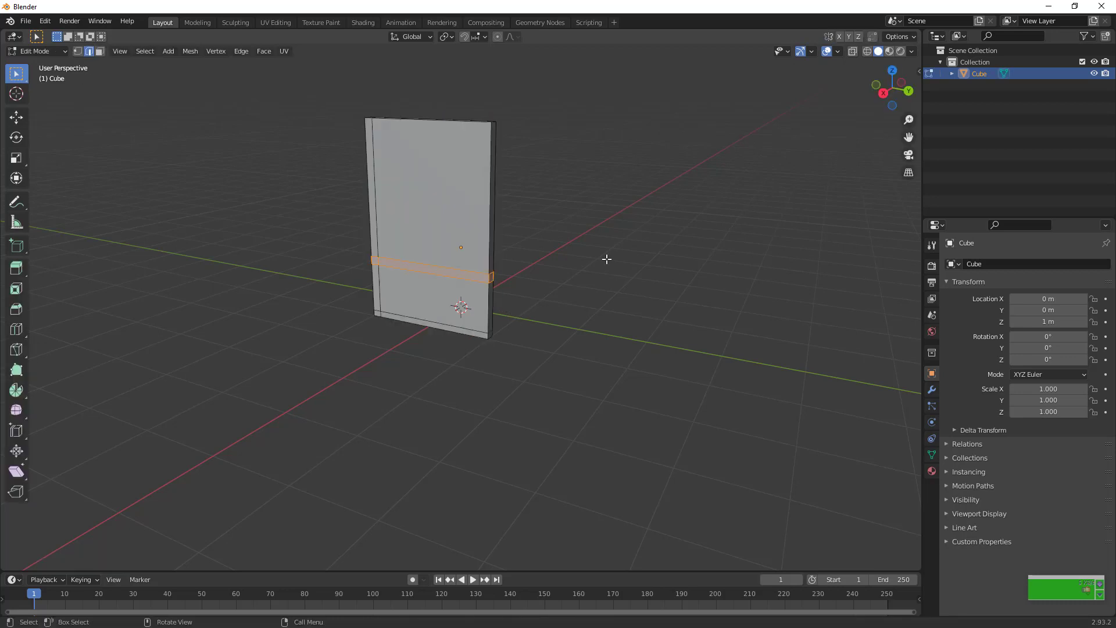
Select the large upper face of the panel and add two new materials to the object in extra slots
{"action": "key", "text": "3"}
{"action": "left_click", "coordinate": [452, 226]}
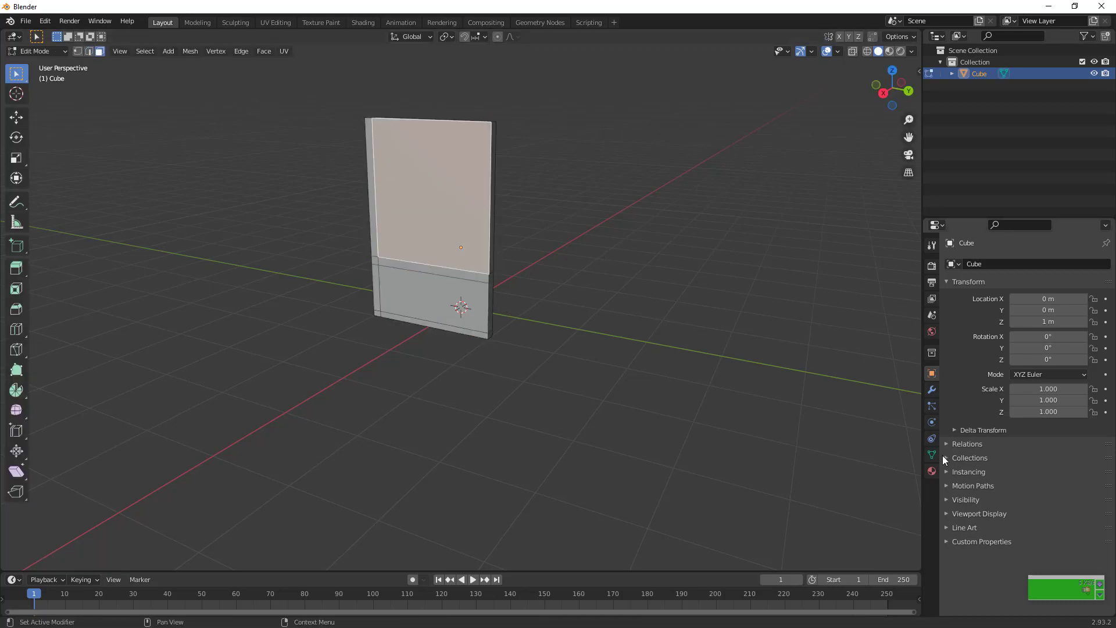
{"action": "left_click", "coordinate": [932, 472]}
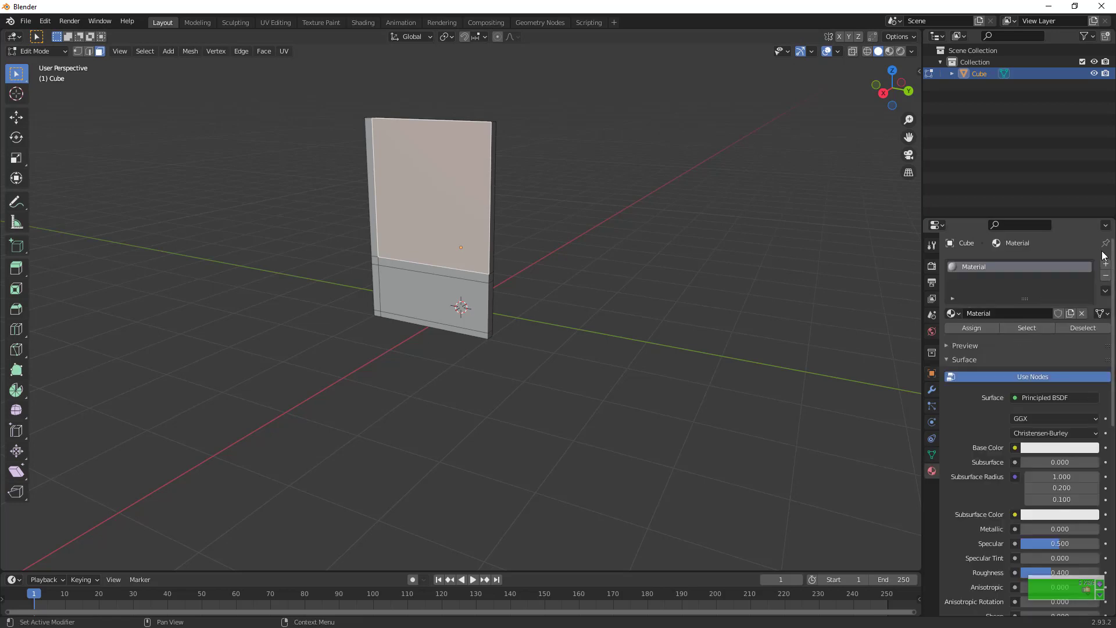
{"action": "left_click", "coordinate": [1106, 264]}
{"action": "left_click", "coordinate": [1106, 264]}
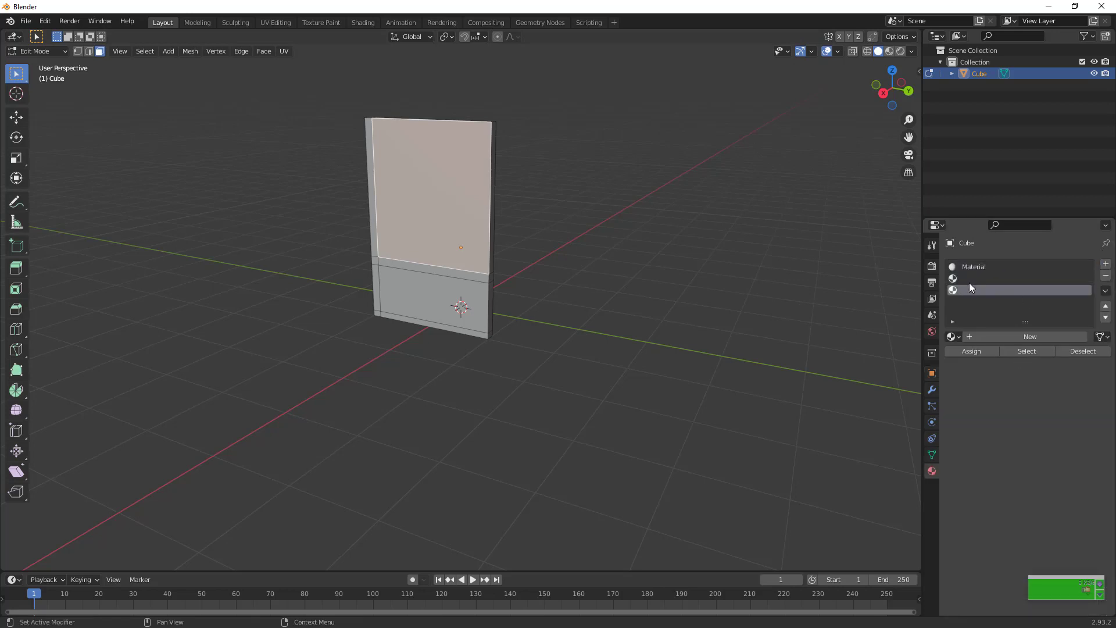
{"action": "left_click", "coordinate": [982, 338]}
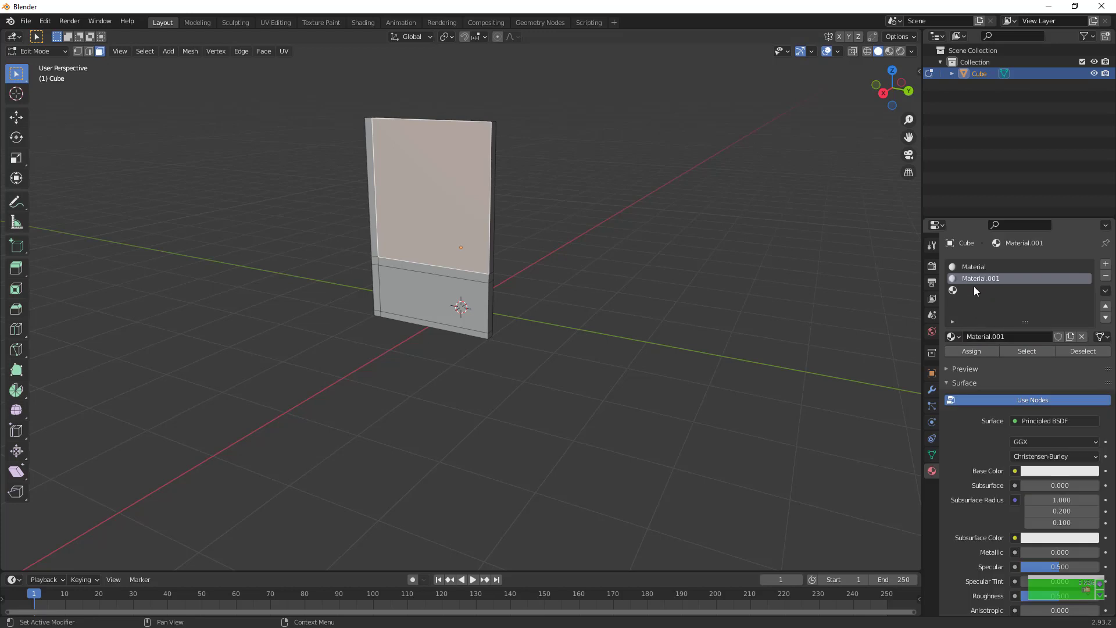
{"action": "left_click", "coordinate": [974, 287]}
{"action": "left_click", "coordinate": [999, 336]}
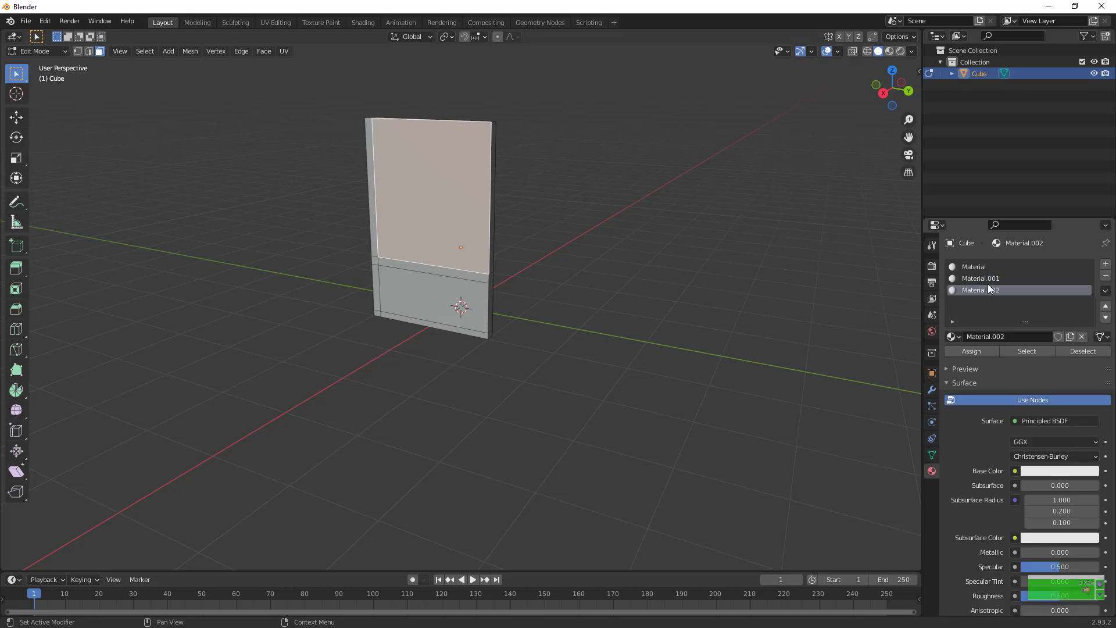
Set the viewport display color of the second material, Material.001, to light blue
{"action": "left_click", "coordinate": [988, 279]}
{"action": "scroll", "coordinate": [1050, 414], "scroll_direction": "down", "scroll_amount": 15}
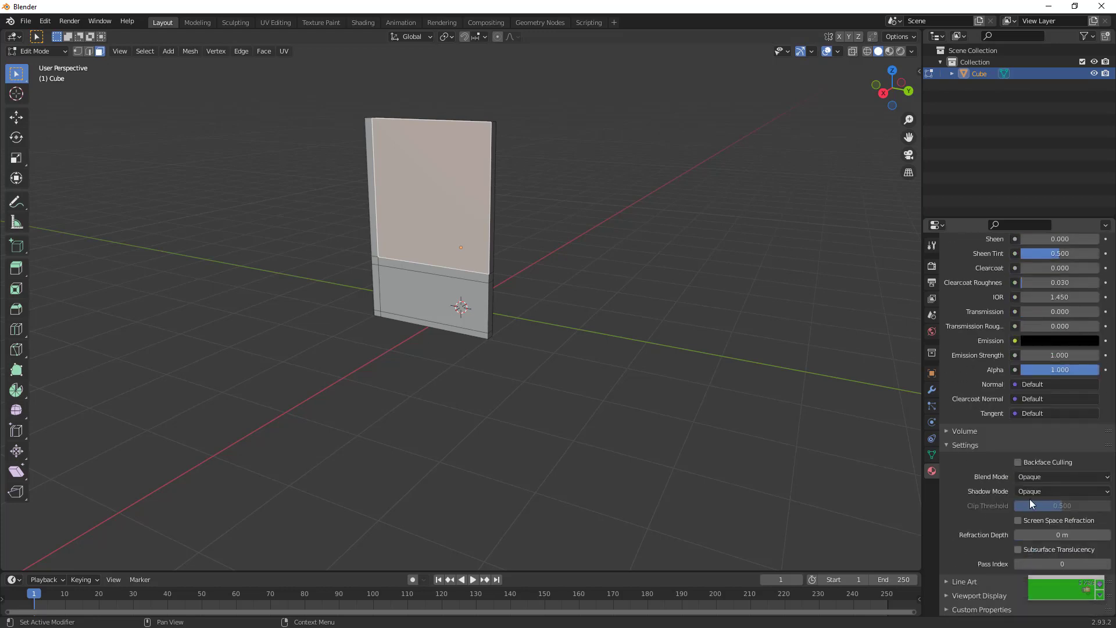
{"action": "left_click", "coordinate": [993, 594]}
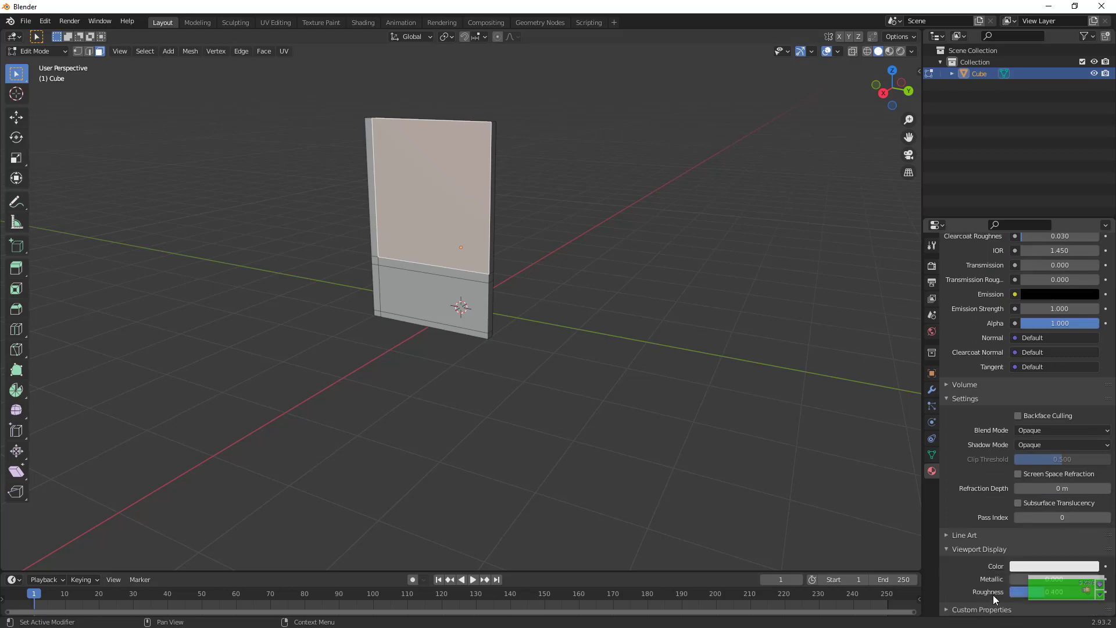
{"action": "left_click", "coordinate": [1037, 564]}
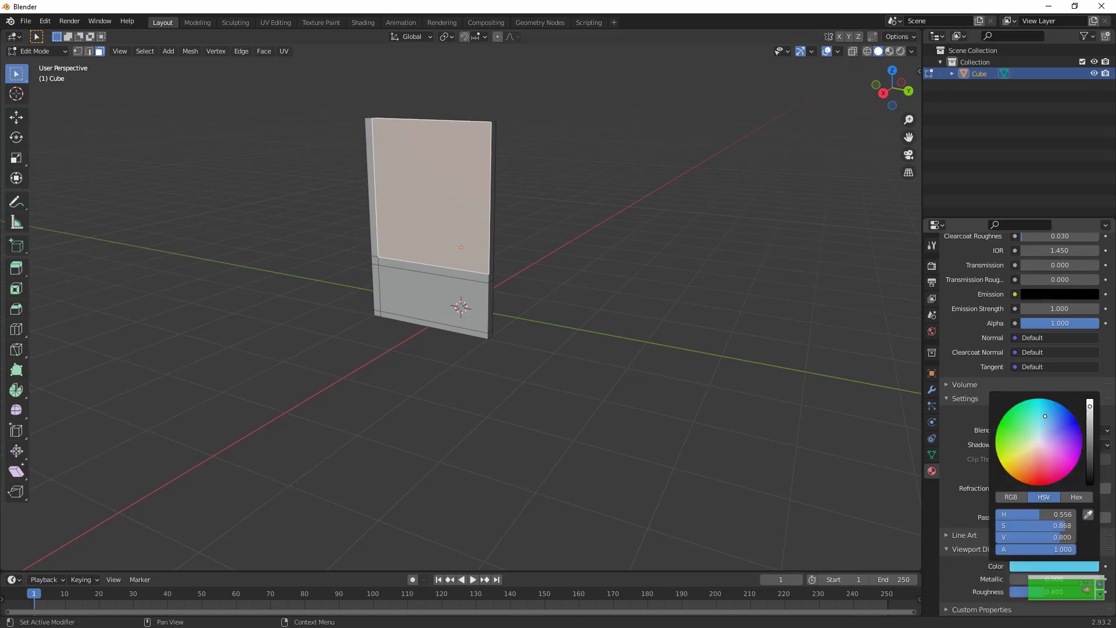
Assign Material.001 to the selected large upper face of the panel
{"action": "scroll", "coordinate": [967, 388], "scroll_direction": "up", "scroll_amount": 6}
{"action": "scroll", "coordinate": [967, 388], "scroll_direction": "up", "scroll_amount": 10}
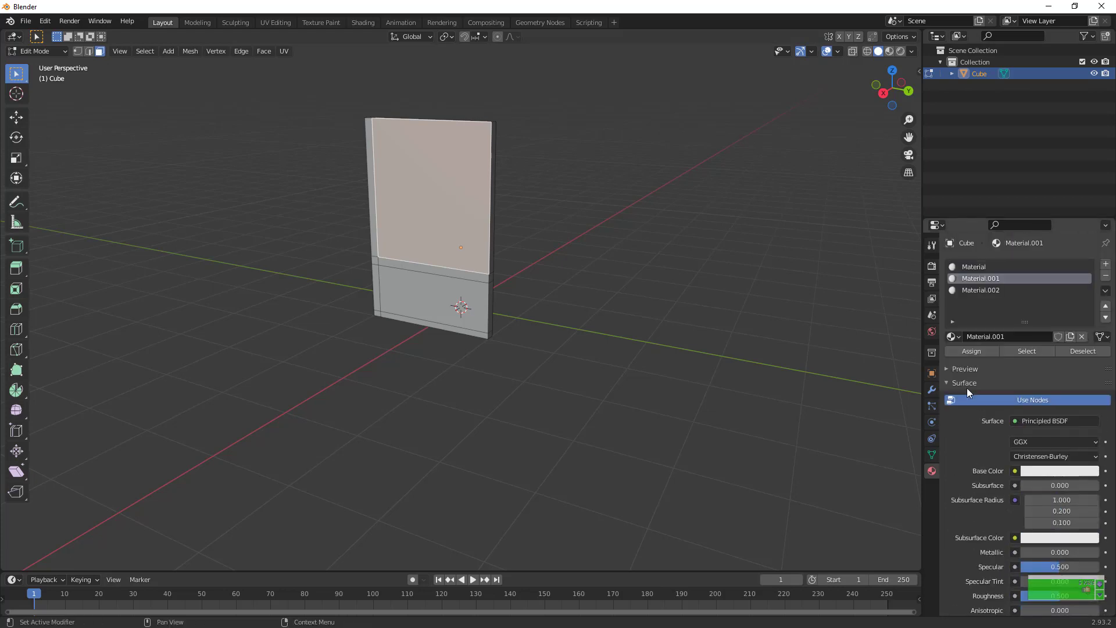
{"action": "left_click", "coordinate": [983, 351]}
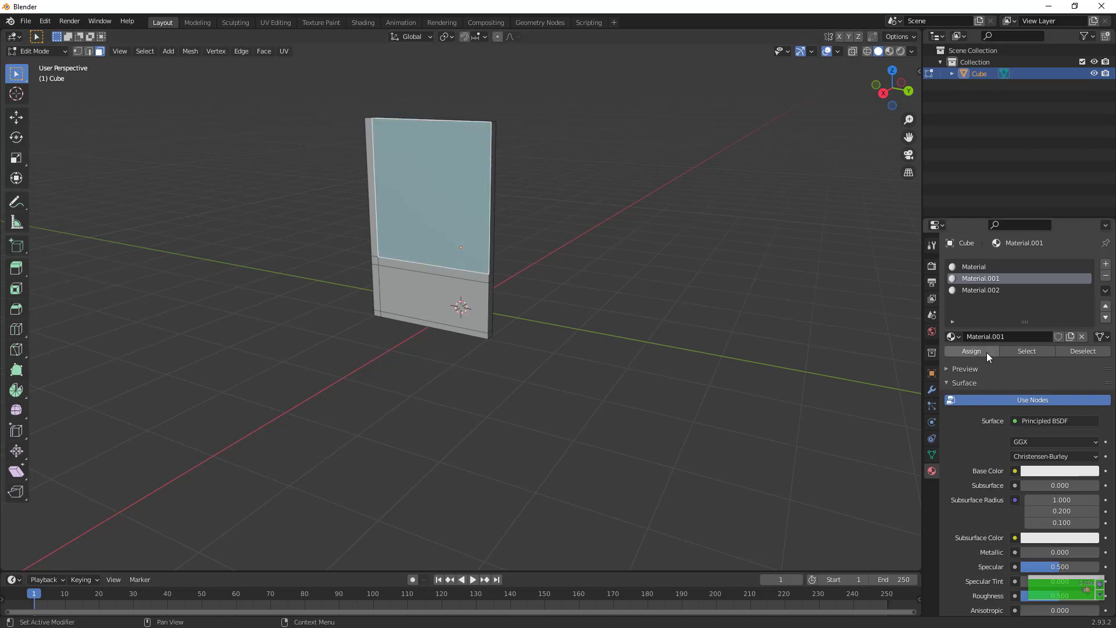
Set the viewport display color of Material.002 to saturated blue and assign the material to the large lower face
{"action": "left_click", "coordinate": [434, 309]}
{"action": "left_click", "coordinate": [992, 289]}
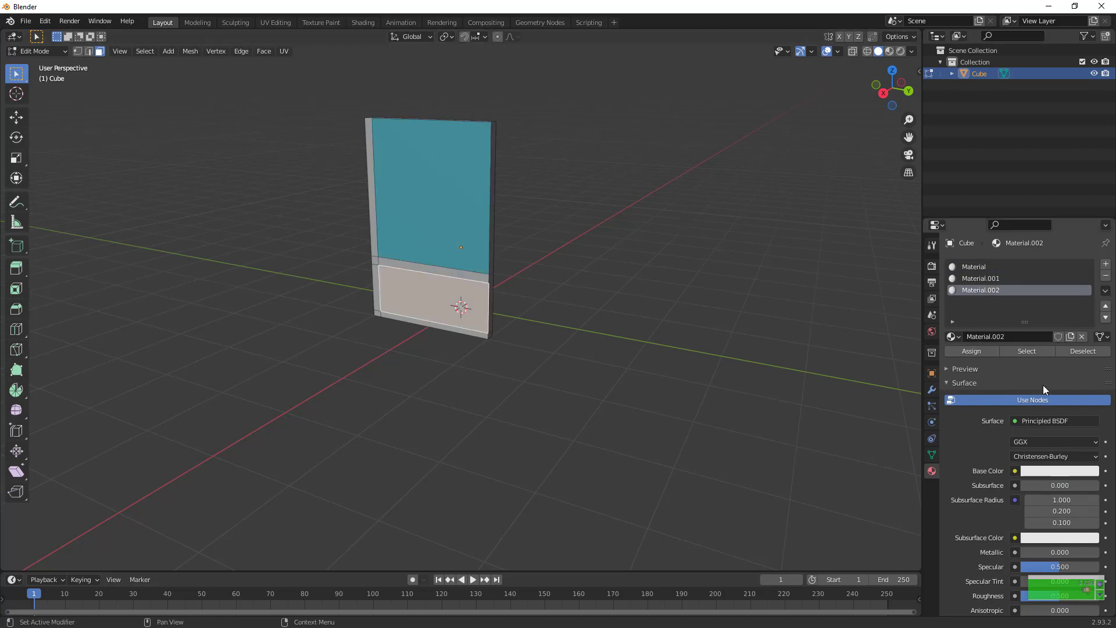
{"action": "scroll", "coordinate": [1042, 384], "scroll_direction": "down", "scroll_amount": 15}
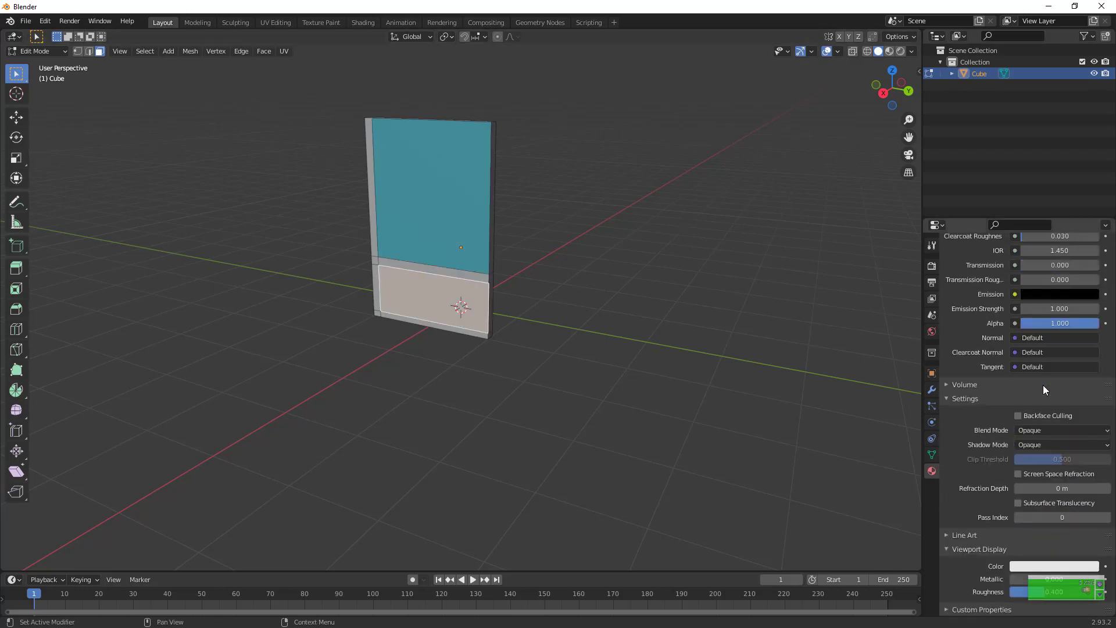
{"action": "left_click", "coordinate": [1036, 566]}
{"action": "left_click_drag", "start_coordinate": [1050, 440], "coordinate": [1071, 413]}
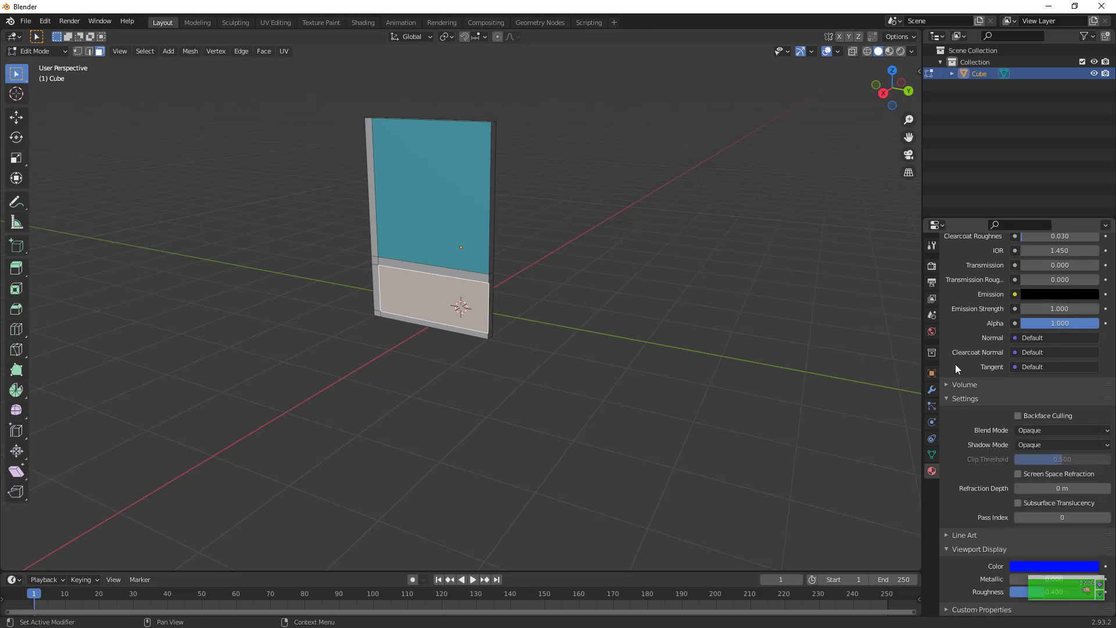
{"action": "scroll", "coordinate": [954, 362], "scroll_direction": "up", "scroll_amount": 15}
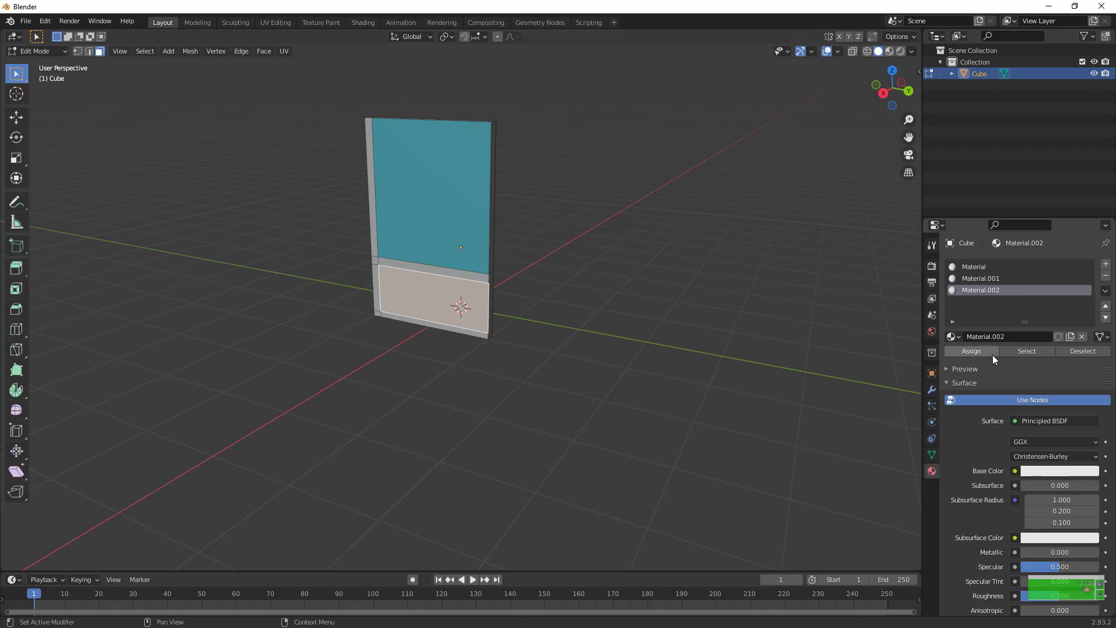
{"action": "left_click", "coordinate": [992, 354]}
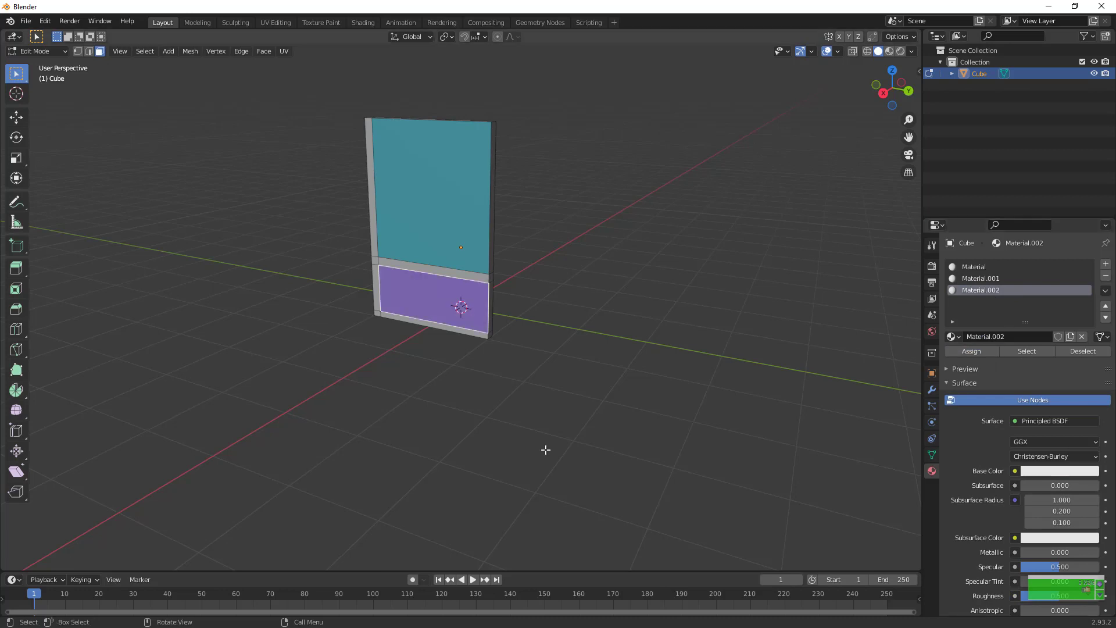
Select the light blue and dark blue faces together and extrude them about 0.09 m into the panel
{"action": "scroll", "coordinate": [545, 450], "scroll_direction": "up", "scroll_amount": 3}
{"action": "scroll", "coordinate": [545, 450], "scroll_direction": "down", "scroll_amount": 4}
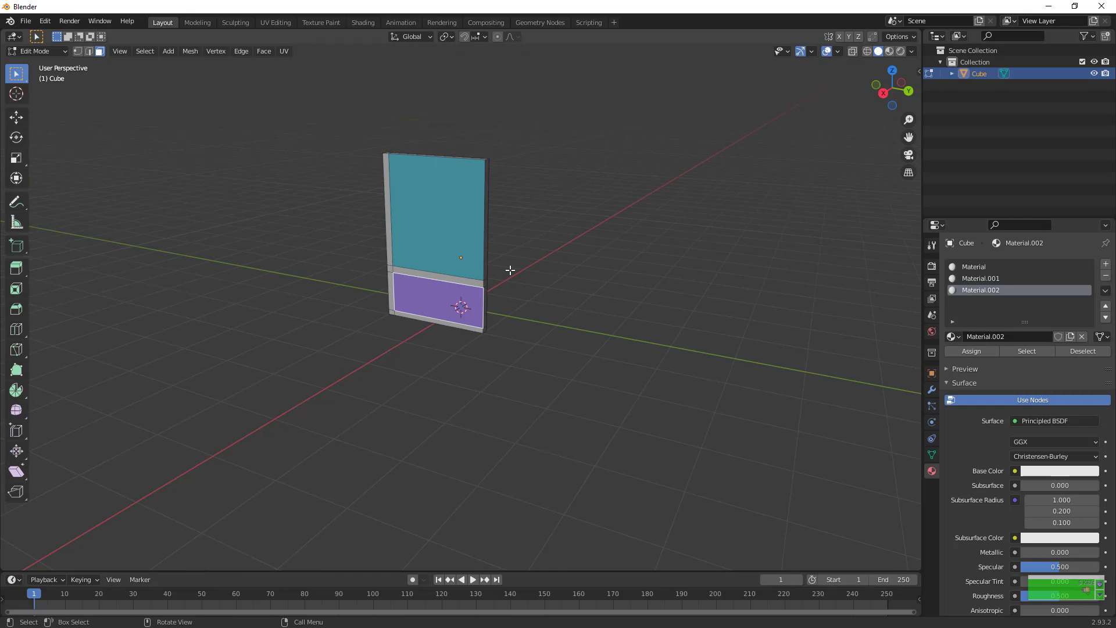
{"action": "left_click", "coordinate": [451, 224], "text": "ctrl"}
{"action": "key", "text": "ctrl+z"}
{"action": "left_click", "coordinate": [451, 224], "text": "shift"}
{"action": "scroll", "coordinate": [725, 197], "scroll_direction": "up", "scroll_amount": 3}
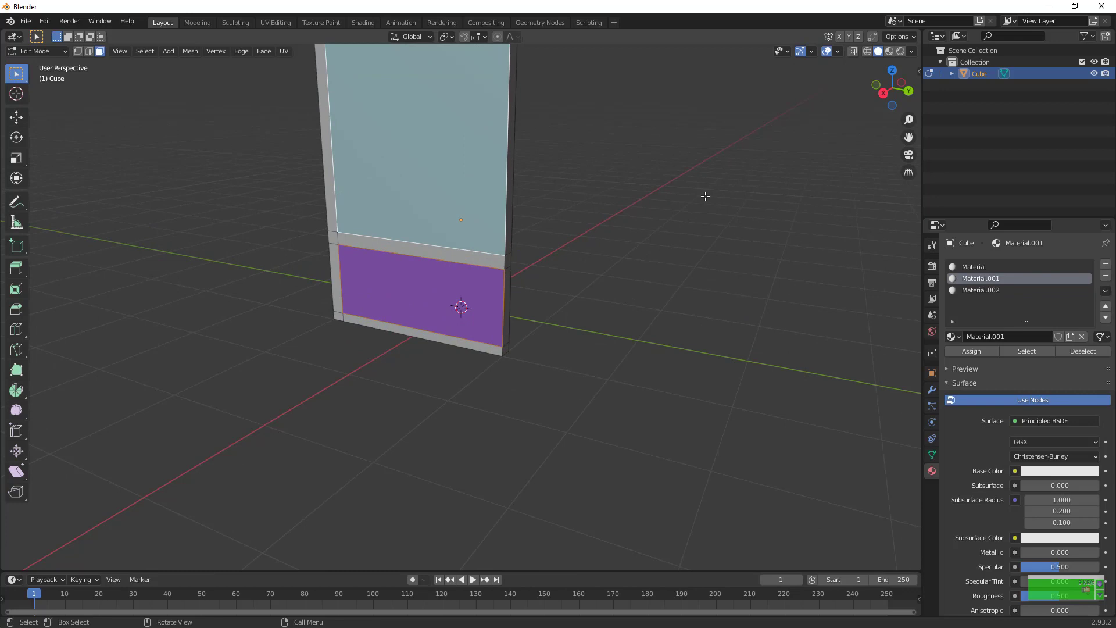
{"action": "key", "text": "e"}
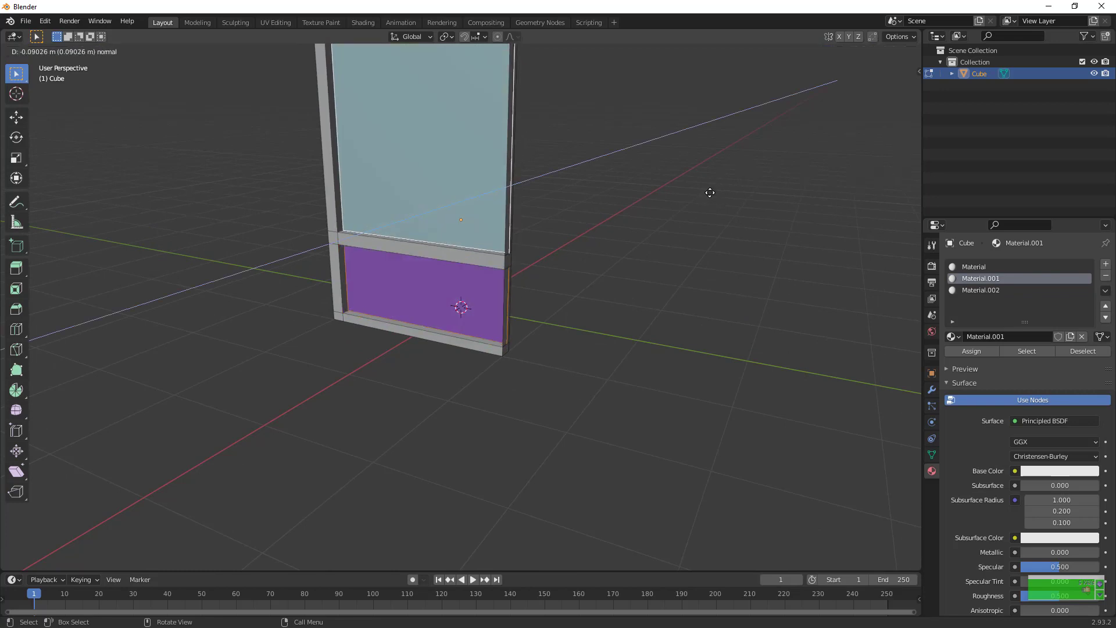
{"action": "left_click", "coordinate": [709, 192]}
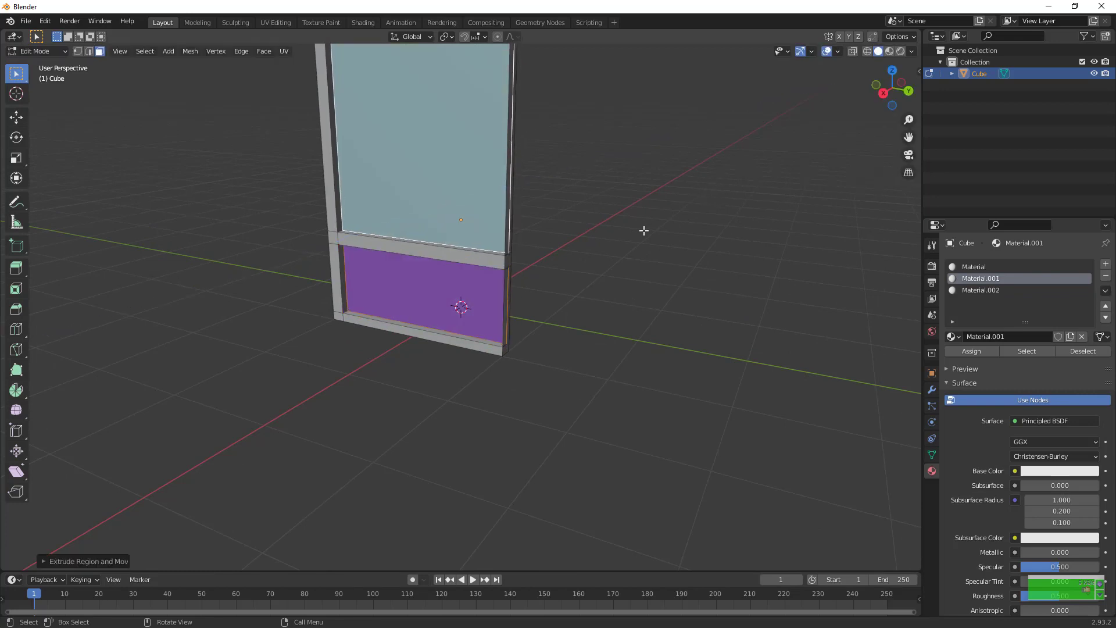
Delete the thin upper and lower side faces on the panel's frameless vertical edge
{"action": "key", "text": "ctrl+z"}
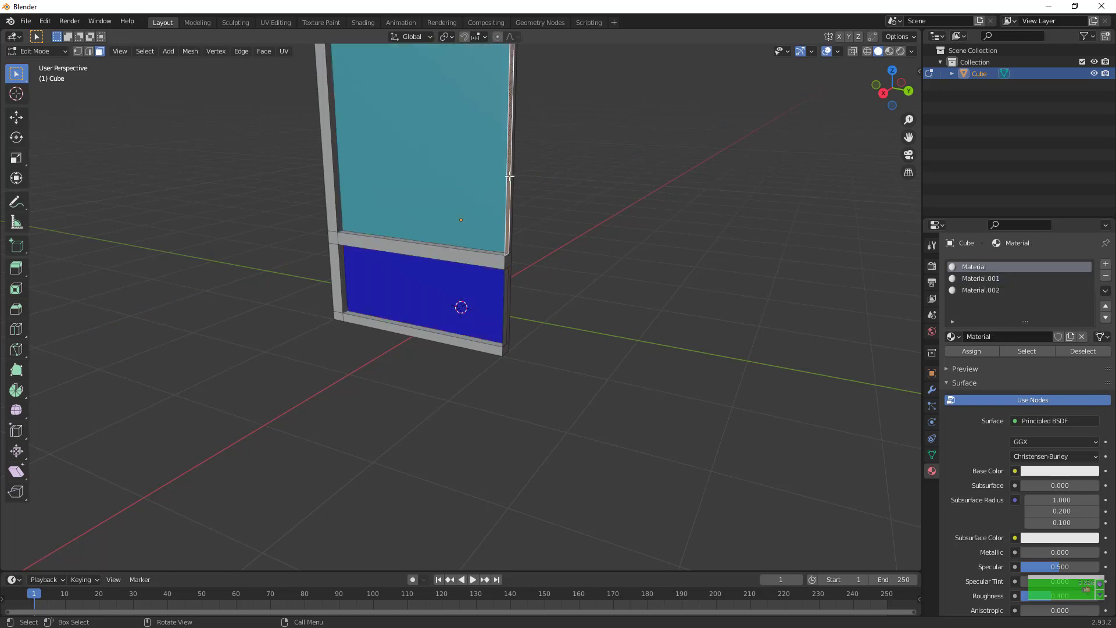
{"action": "key", "text": "x"}
{"action": "left_click", "coordinate": [510, 176]}
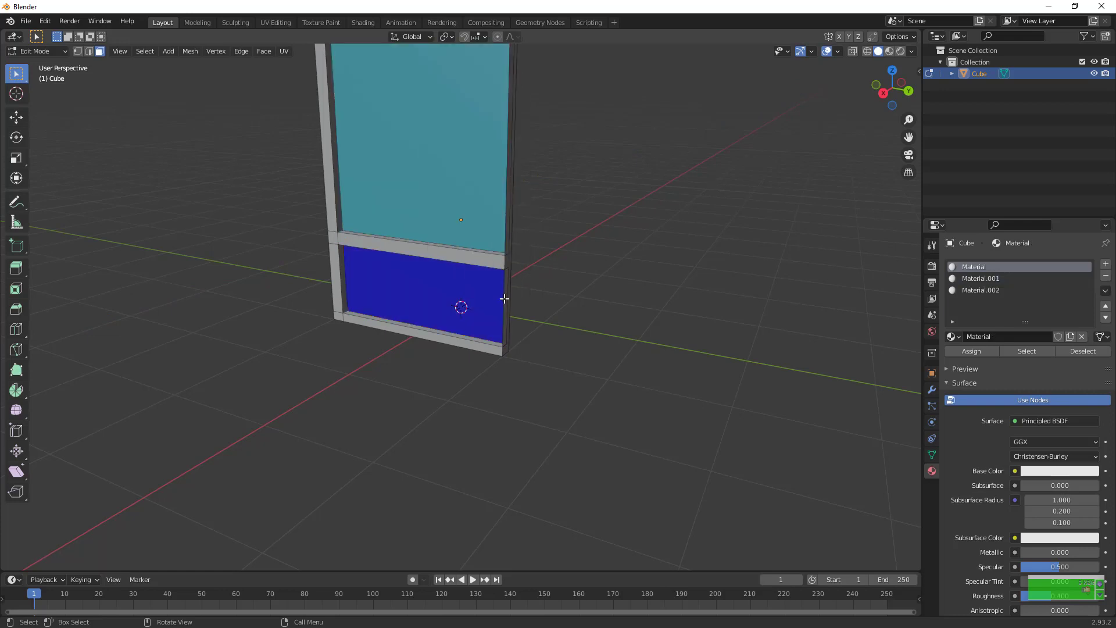
{"action": "left_click", "coordinate": [504, 299]}
{"action": "key", "text": "x"}
{"action": "left_click", "coordinate": [504, 299]}
Delete the two remaining strip faces, beside the light blue and dark blue areas, from the frameless edge's opposite side
{"action": "left_click_drag", "start_coordinate": [892, 87], "coordinate": [656, 146]}
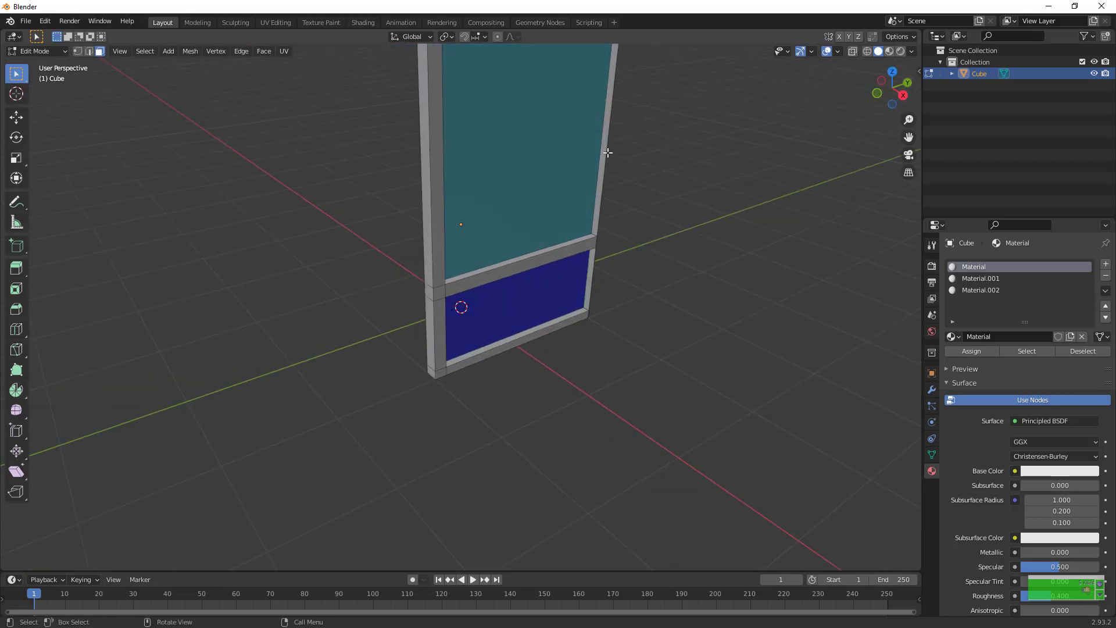
{"action": "left_click", "coordinate": [607, 153]}
{"action": "left_click", "coordinate": [602, 154]}
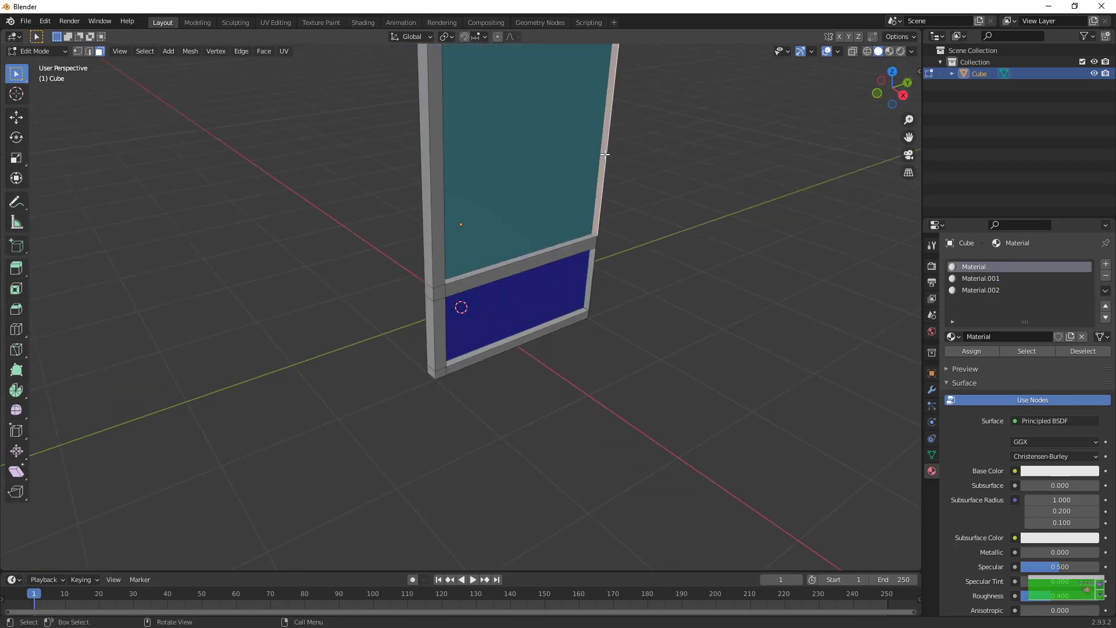
{"action": "key", "text": "x"}
{"action": "left_click", "coordinate": [605, 154]}
{"action": "left_click", "coordinate": [591, 262]}
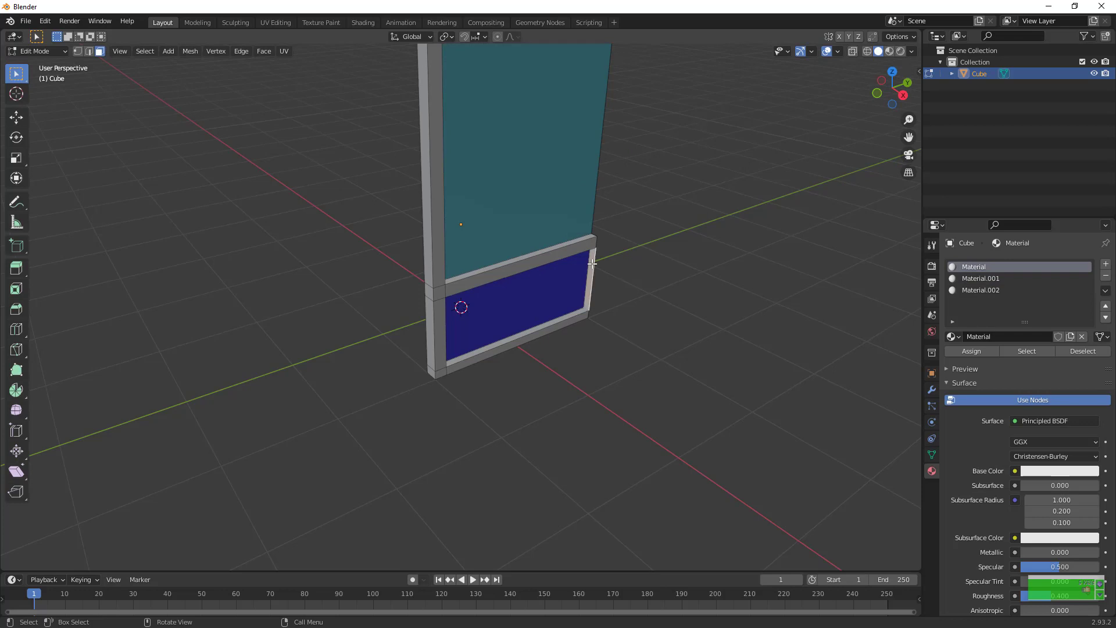
{"action": "key", "text": "x"}
{"action": "left_click", "coordinate": [591, 262]}
{"action": "left_click_drag", "start_coordinate": [909, 137], "coordinate": [850, 329]}
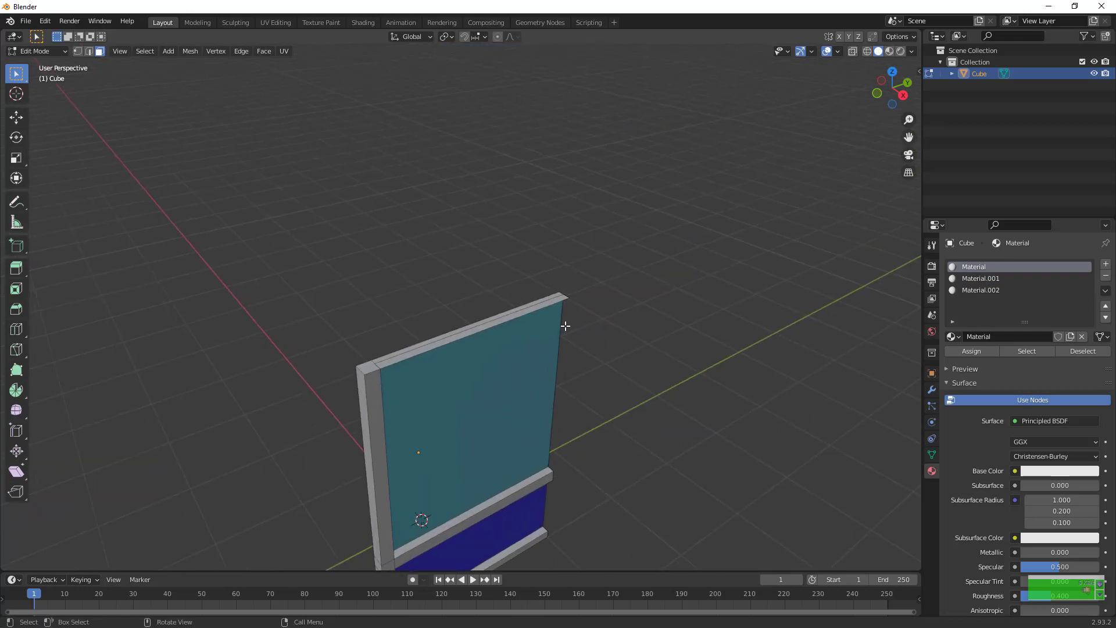
{"action": "left_click", "coordinate": [544, 311]}
{"action": "key", "text": "ctrl+z"}
{"action": "left_click_drag", "start_coordinate": [892, 90], "coordinate": [837, 35]}
{"action": "left_click_drag", "start_coordinate": [625, 169], "coordinate": [634, 230]}
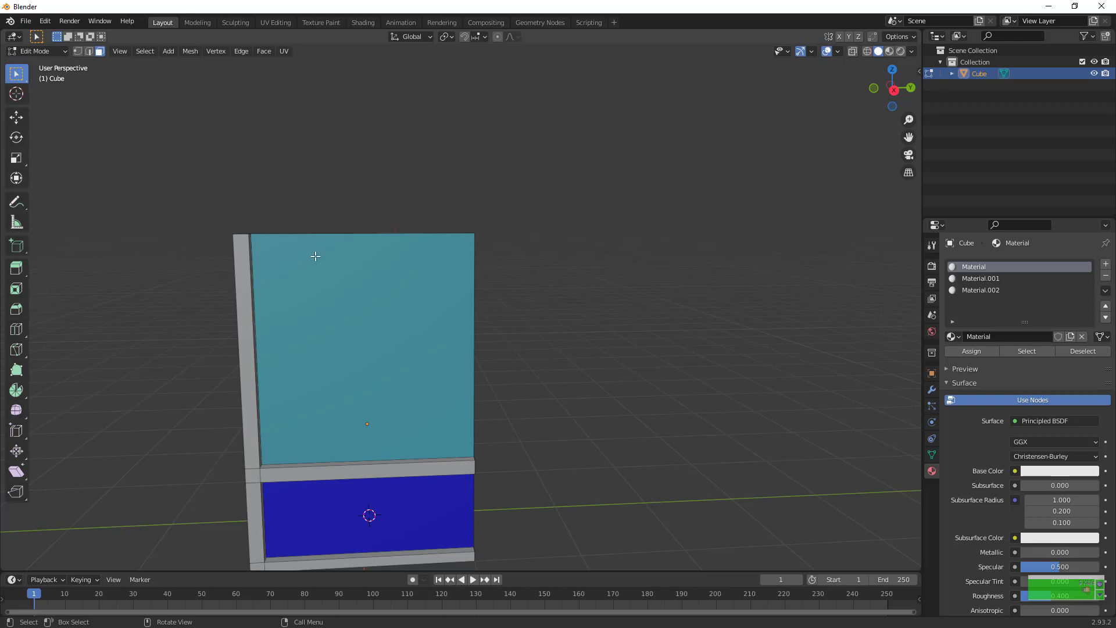
{"action": "scroll", "coordinate": [315, 255], "scroll_direction": "down", "scroll_amount": 5}
Return to object mode, recentre the panel's origin on its geometry and move the panel onto the Y axis
{"action": "key", "text": "Tab"}
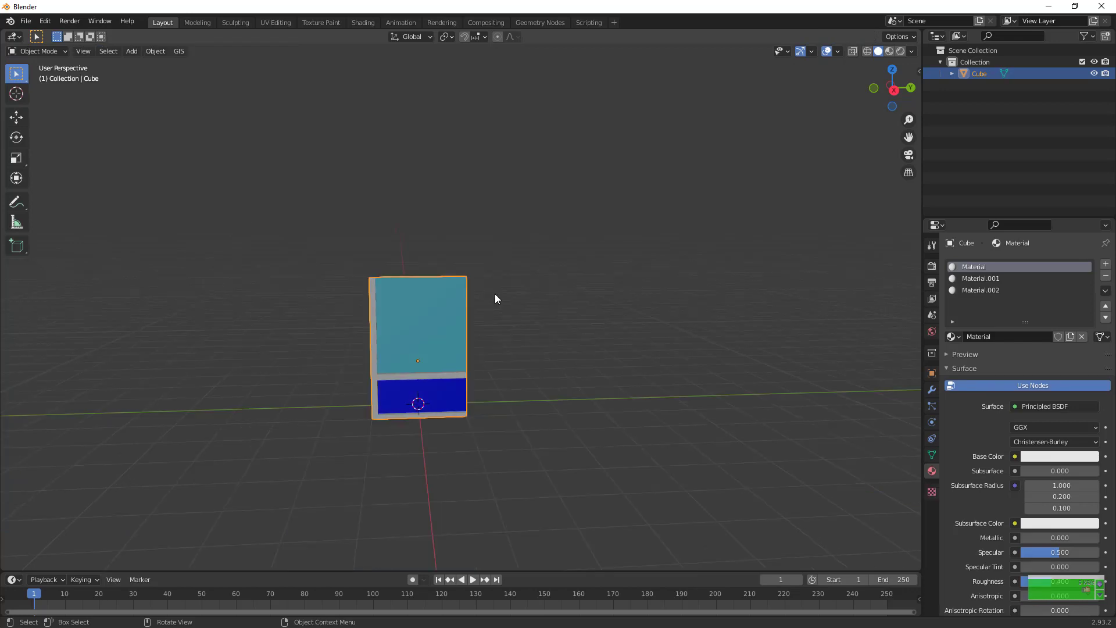
{"action": "key", "text": "Tab"}
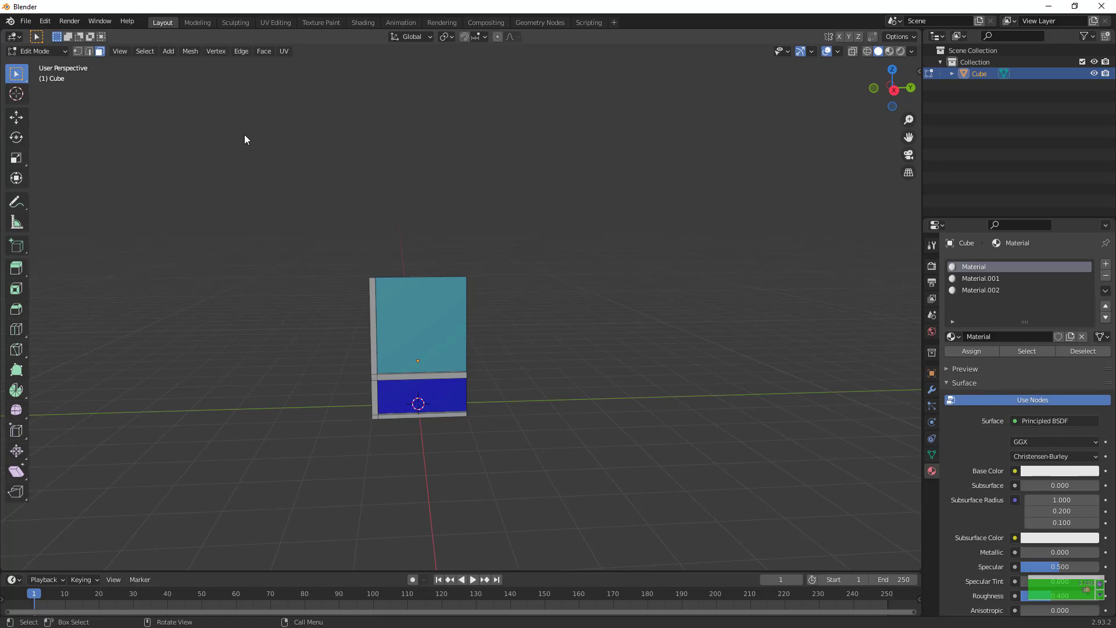
{"action": "key", "text": "Tab"}
{"action": "left_click", "coordinate": [179, 51]}
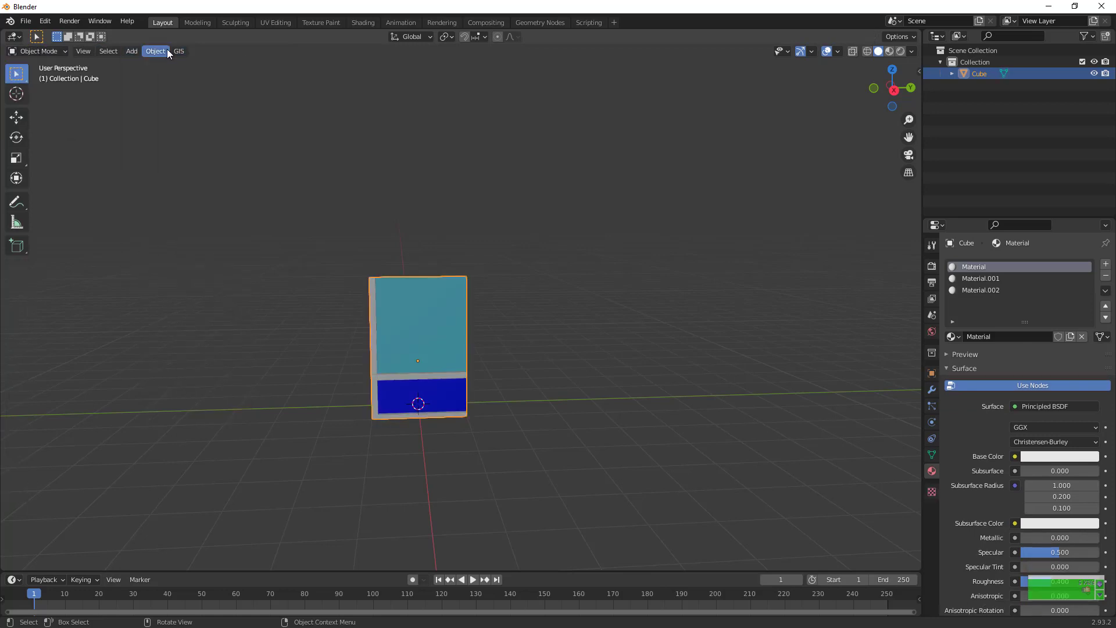
{"action": "left_click_drag", "start_coordinate": [895, 88], "coordinate": [780, 104]}
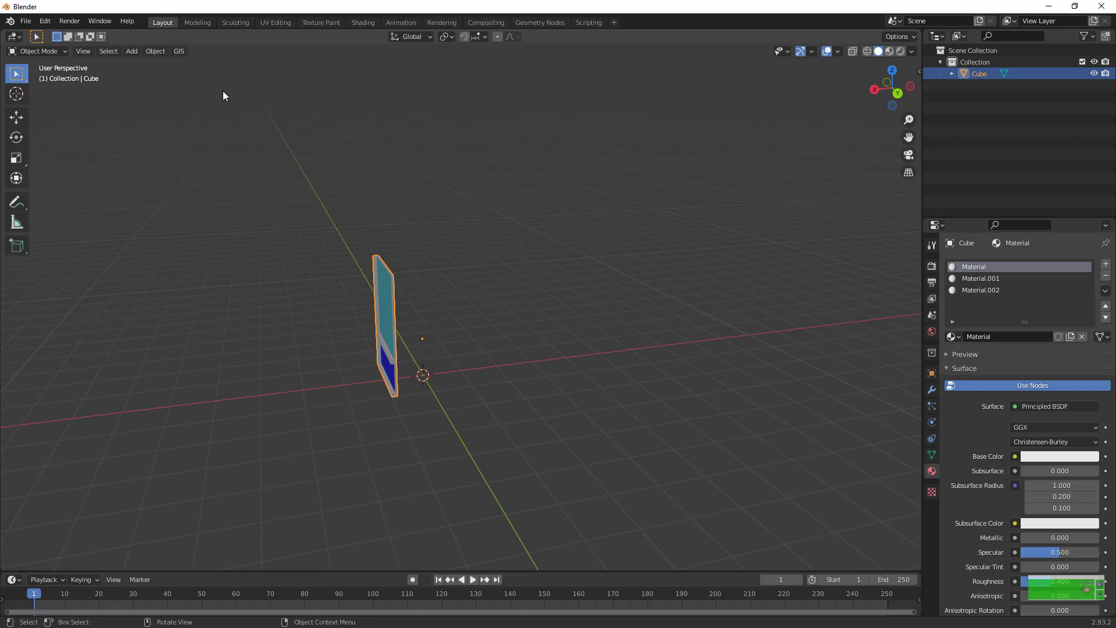
{"action": "left_click", "coordinate": [155, 51]}
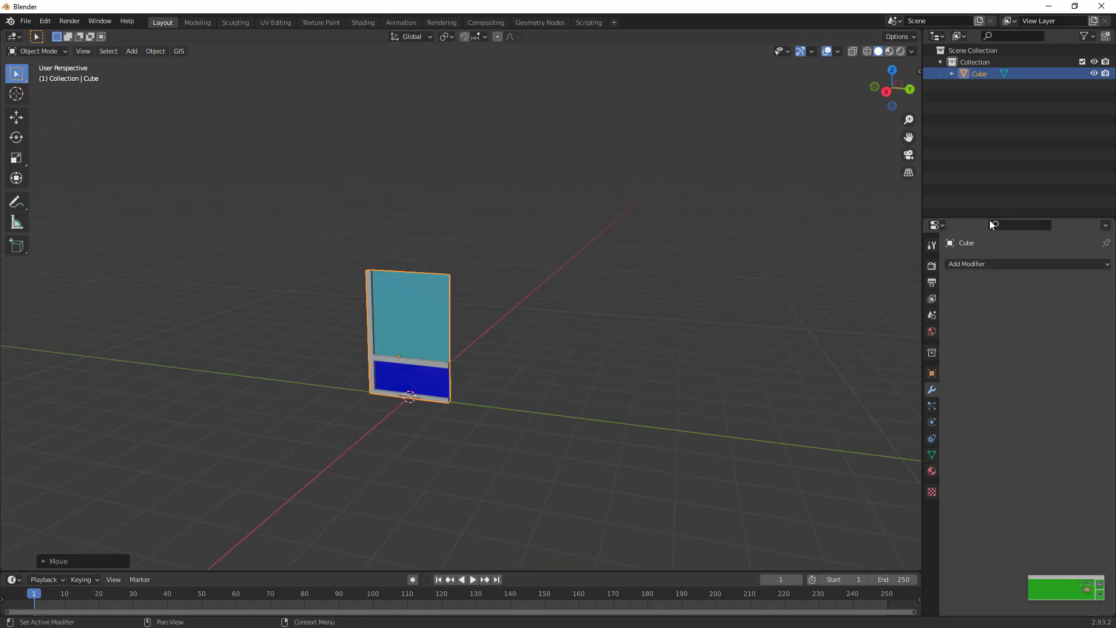
Add an Array modifier to the panel with a relative offset of 0 in X and 1 in Y
{"action": "left_click", "coordinate": [975, 259]}
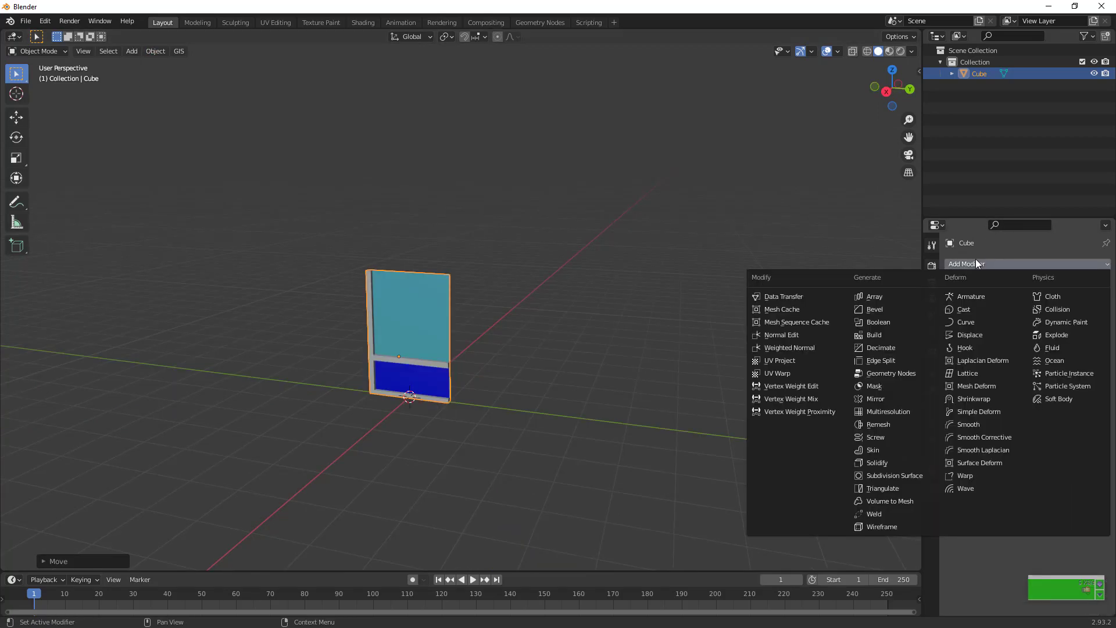
{"action": "left_click", "coordinate": [895, 295]}
{"action": "left_click", "coordinate": [1053, 350]}
{"action": "type", "text": "0"}
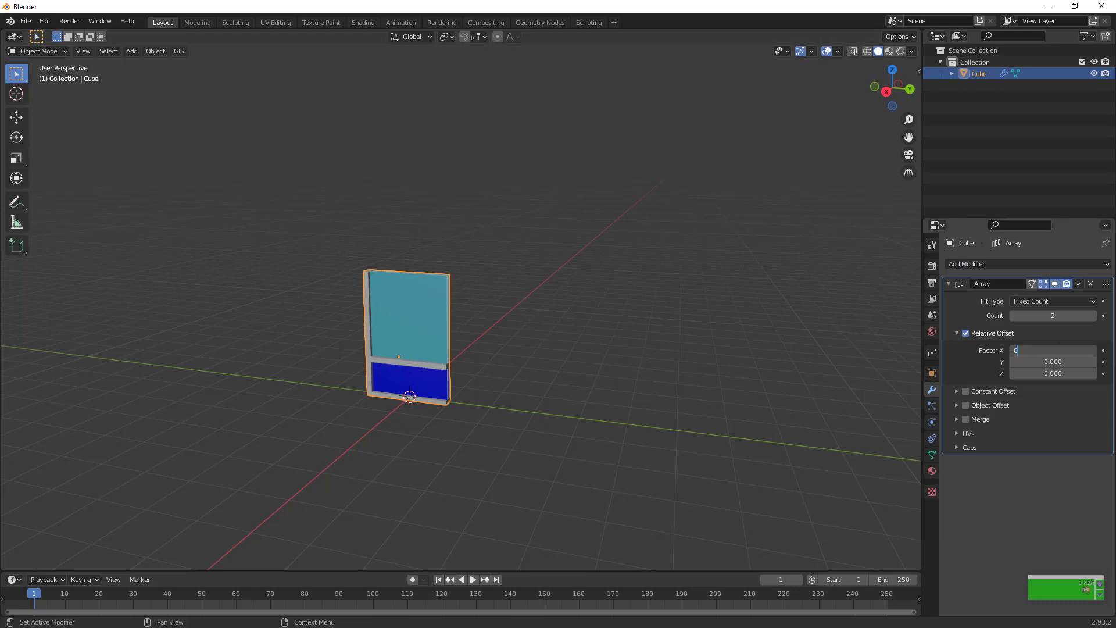
{"action": "key", "text": "Tab"}
{"action": "type", "text": "1"}
{"action": "key", "text": "Return"}
Try array counts of 84 and 41 for the row of panels
{"action": "left_click", "coordinate": [1052, 315]}
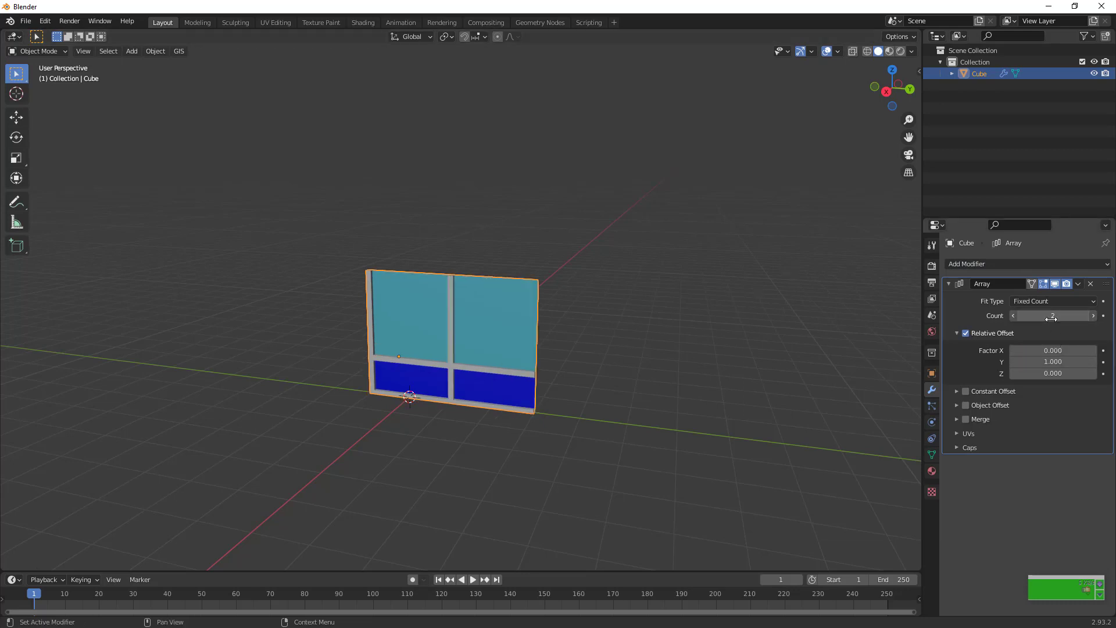
{"action": "type", "text": "84"}
{"action": "key", "text": "Return"}
{"action": "scroll", "coordinate": [734, 479], "scroll_direction": "down", "scroll_amount": 6}
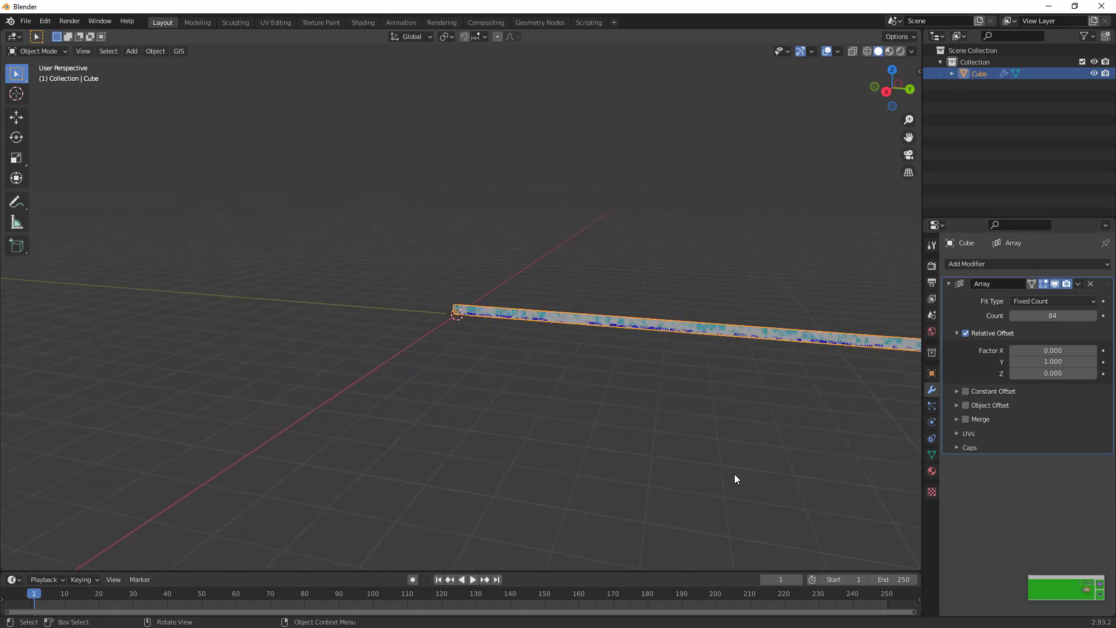
{"action": "left_click_drag", "start_coordinate": [1053, 314], "coordinate": [1003, 315]}
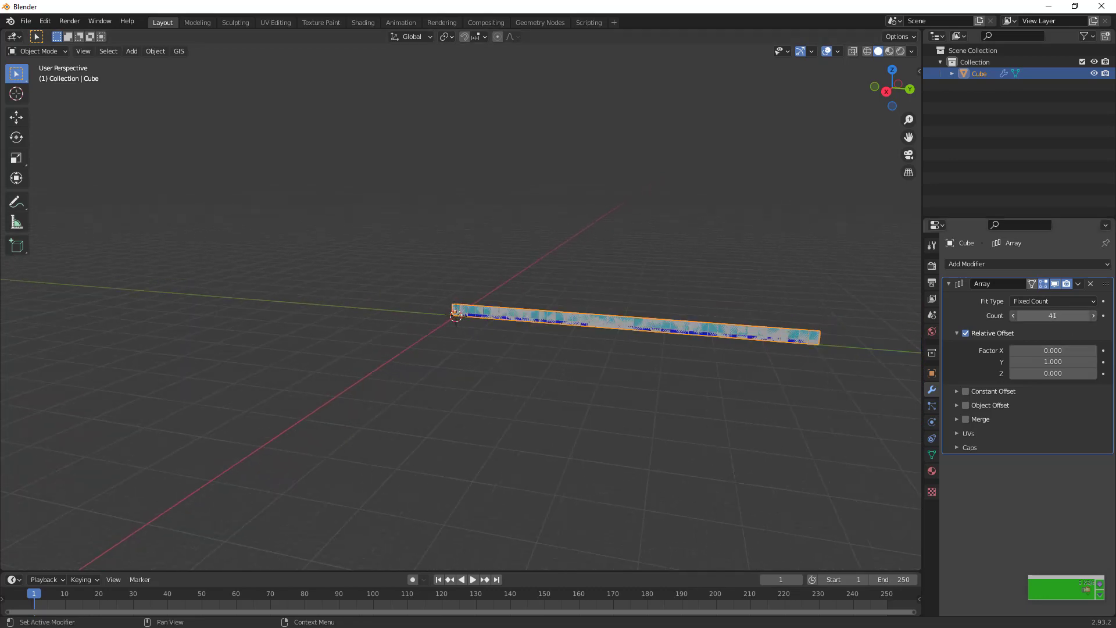
{"action": "scroll", "coordinate": [821, 384], "scroll_direction": "up", "scroll_amount": 3}
{"action": "scroll", "coordinate": [623, 340], "scroll_direction": "up", "scroll_amount": 1}
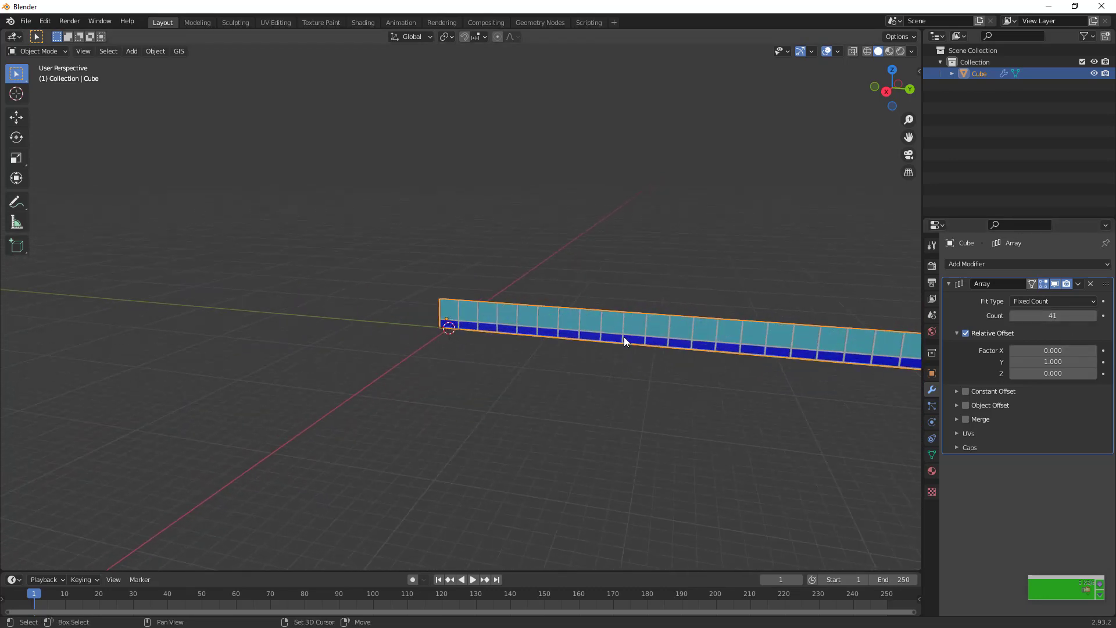
Duplicate the panel row twice, moving each copy along the Y axis in the negative direction
{"action": "key", "text": "shift+d"}
{"action": "key", "text": "x"}
{"action": "key", "text": "y"}
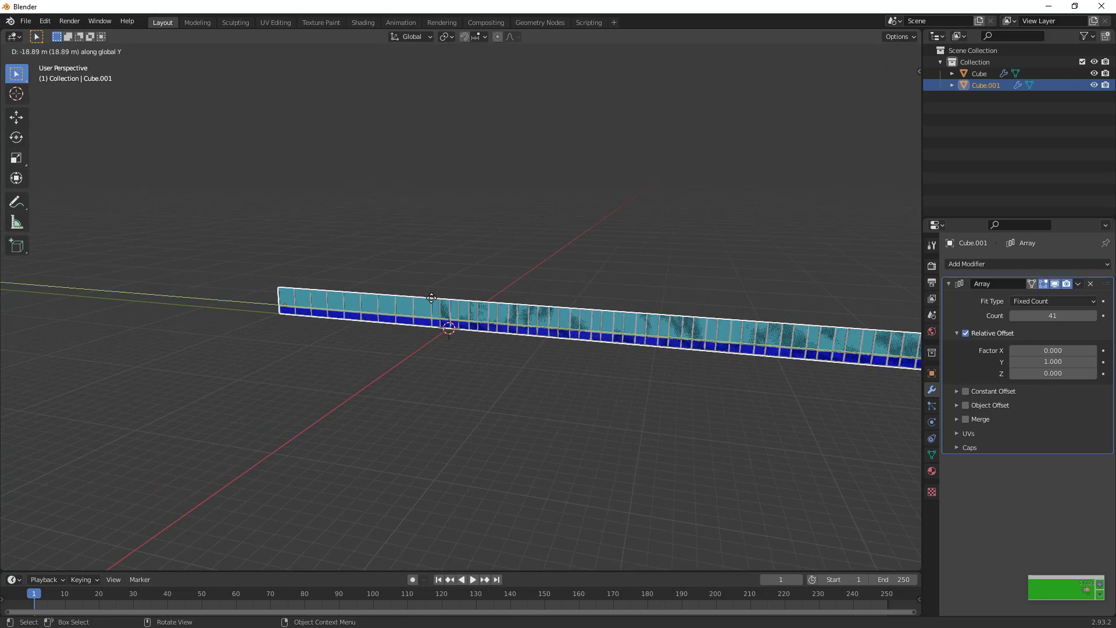
{"action": "left_click", "coordinate": [422, 297]}
{"action": "key", "text": "shift+d"}
{"action": "key", "text": "y"}
{"action": "left_click", "coordinate": [264, 249]}
Remove the Array modifier from both duplicated rows
{"action": "left_click", "coordinate": [1090, 283]}
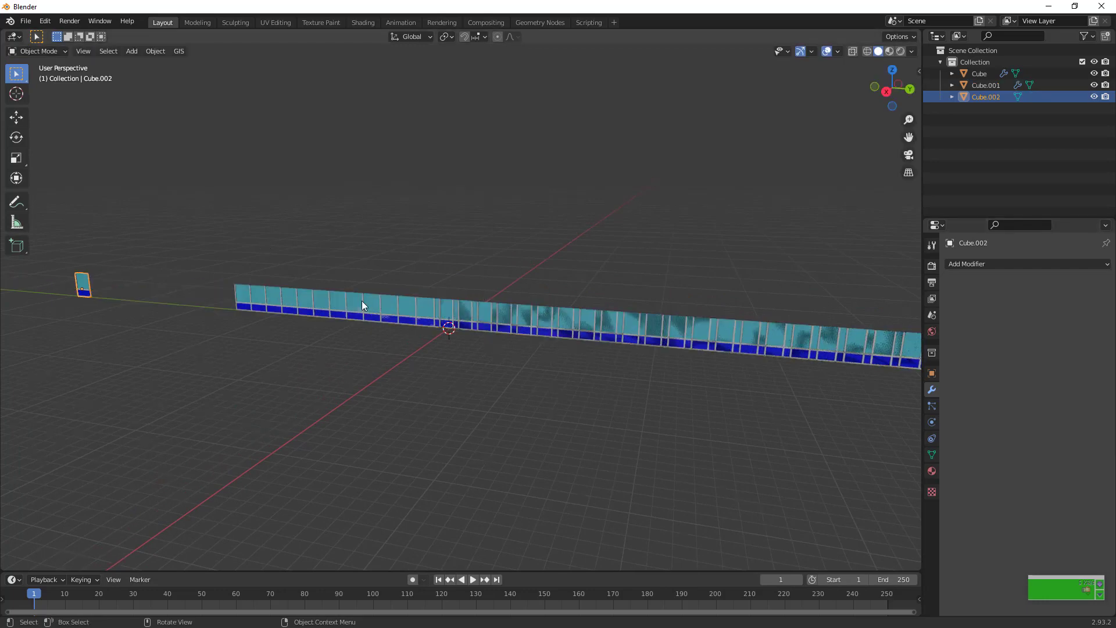
{"action": "left_click", "coordinate": [362, 302]}
{"action": "left_click", "coordinate": [1090, 283]}
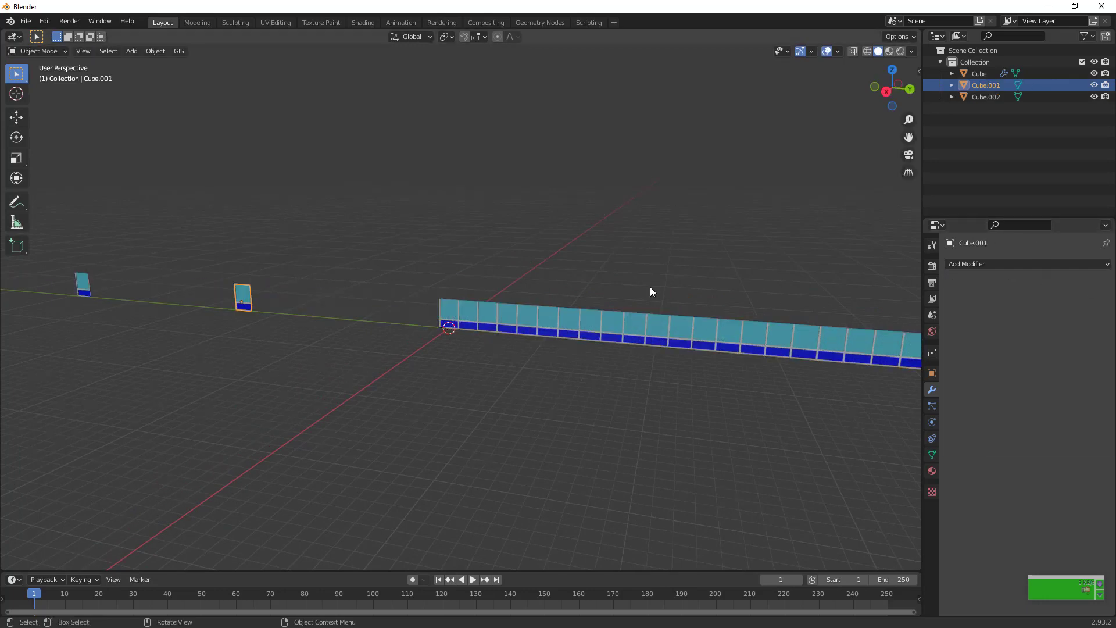
Select the original panel row and set its array count to 30
{"action": "left_click", "coordinate": [650, 306]}
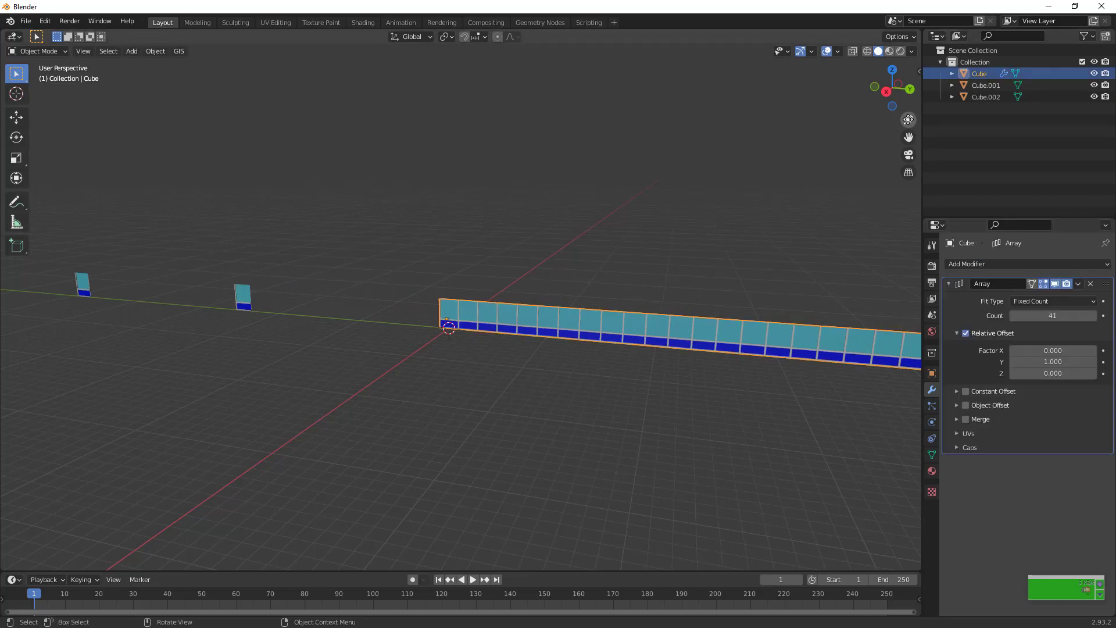
{"action": "scroll", "coordinate": [755, 261], "scroll_direction": "down", "scroll_amount": 5}
{"action": "left_click", "coordinate": [1052, 315]}
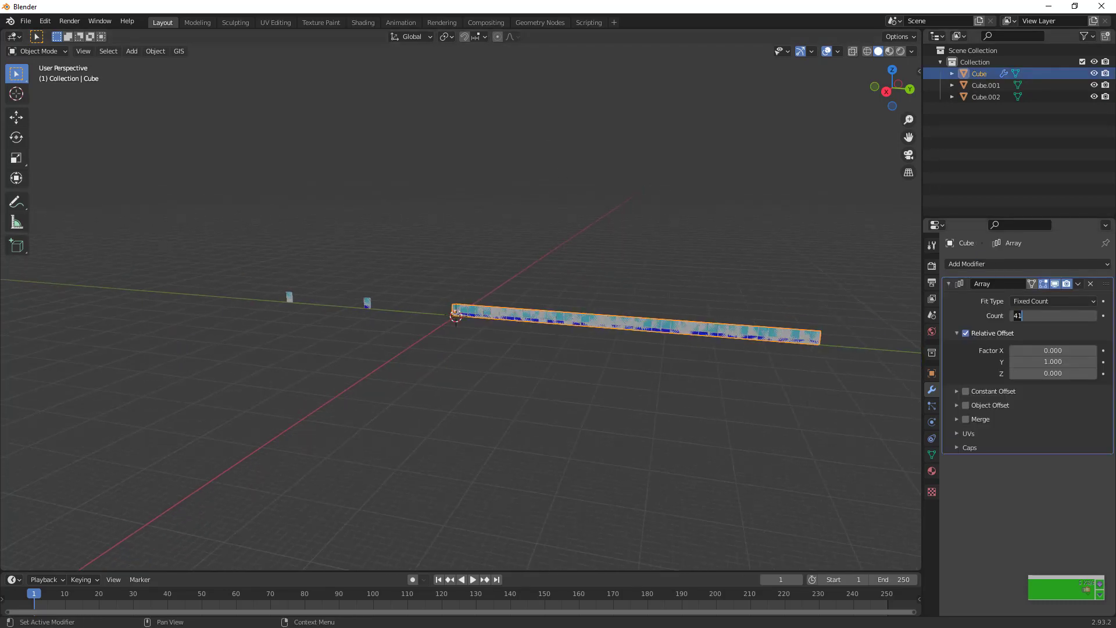
{"action": "type", "text": "30"}
{"action": "key", "text": "Return"}
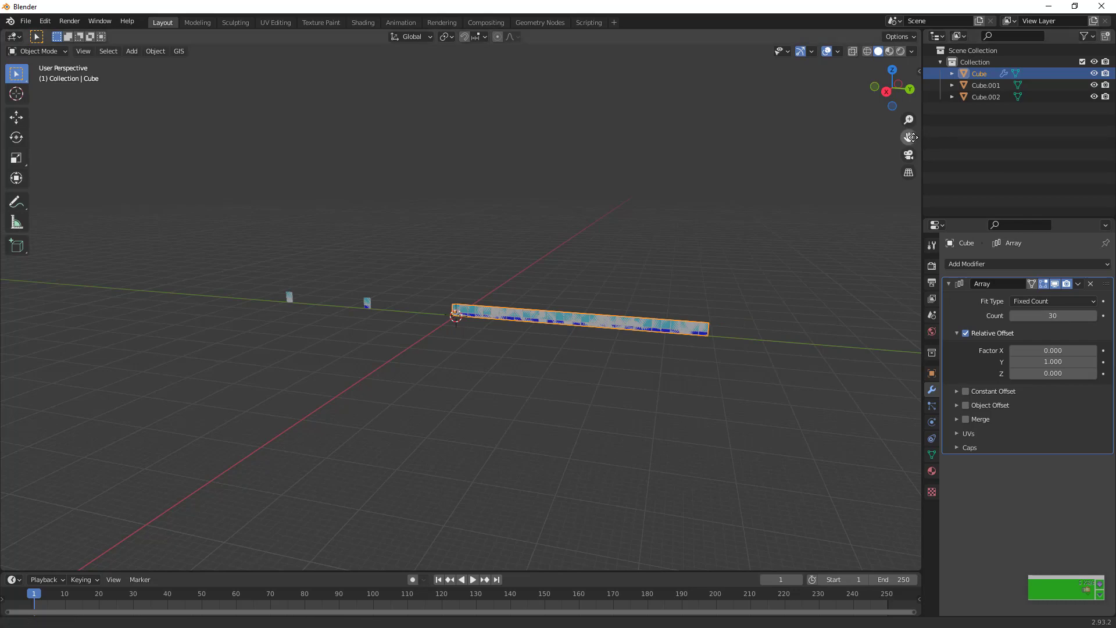
Move the spare panel closest to the row along the Y axis to just past the row's far end
{"action": "left_click_drag", "start_coordinate": [908, 137], "coordinate": [681, 271]}
{"action": "scroll", "coordinate": [716, 263], "scroll_direction": "up", "scroll_amount": 5}
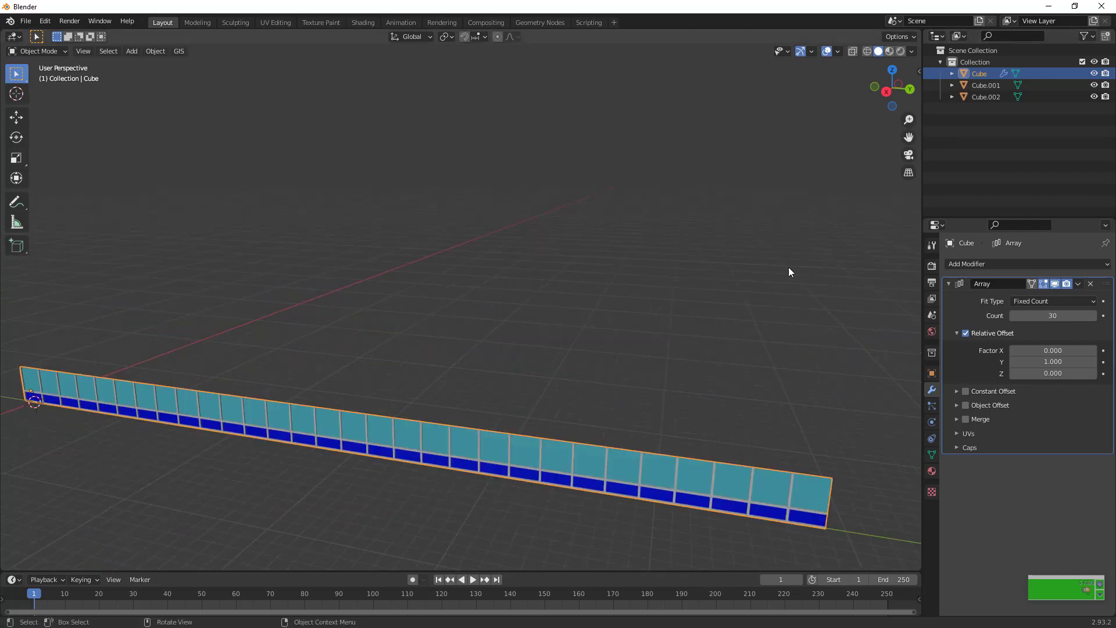
{"action": "scroll", "coordinate": [828, 295], "scroll_direction": "down", "scroll_amount": 1}
{"action": "scroll", "coordinate": [639, 291], "scroll_direction": "down", "scroll_amount": 4}
{"action": "left_click", "coordinate": [197, 329]}
{"action": "key", "text": "g"}
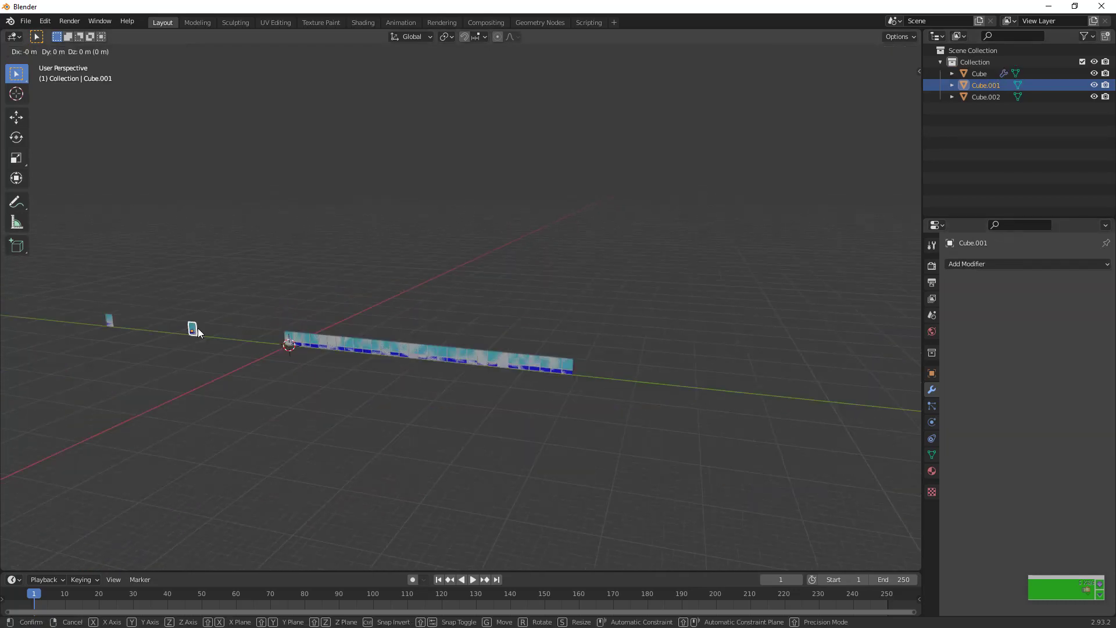
{"action": "key", "text": "x"}
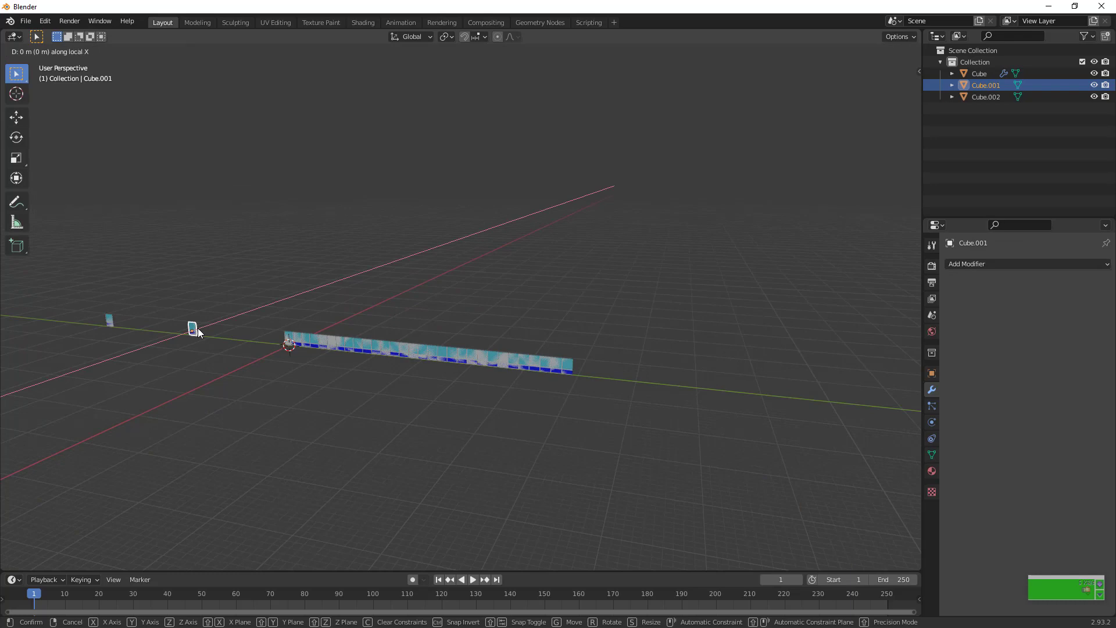
{"action": "key", "text": "y"}
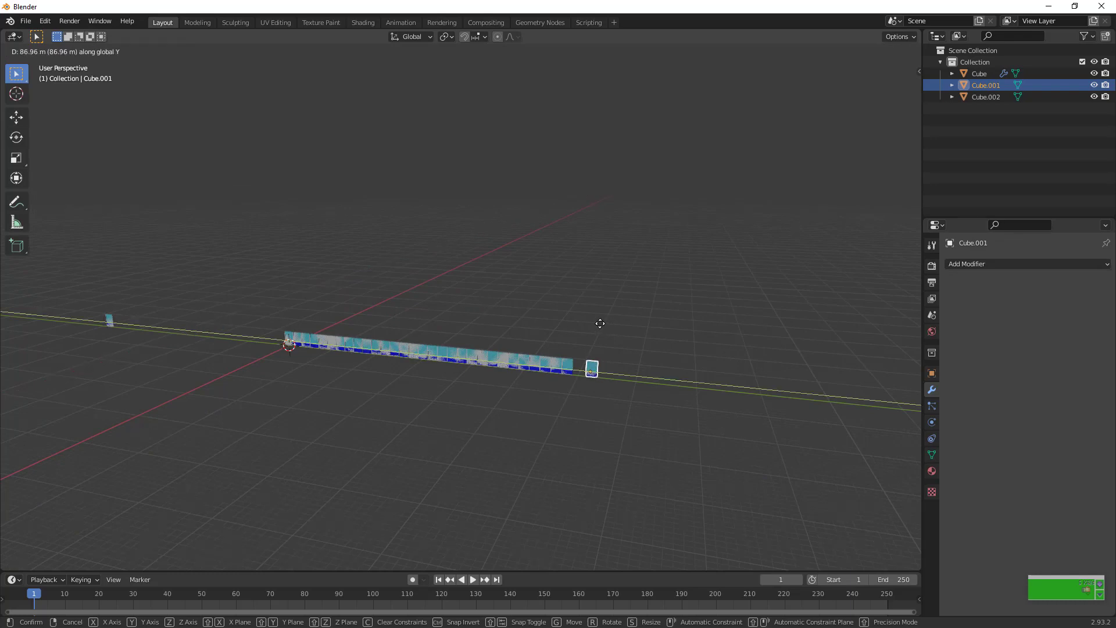
{"action": "left_click", "coordinate": [586, 323]}
Rotate the moved panel 90 degrees around Z and shift it horizontally so it forms a corner with the row's end
{"action": "scroll", "coordinate": [586, 326], "scroll_direction": "up", "scroll_amount": 1}
{"action": "scroll", "coordinate": [586, 326], "scroll_direction": "up", "scroll_amount": 5}
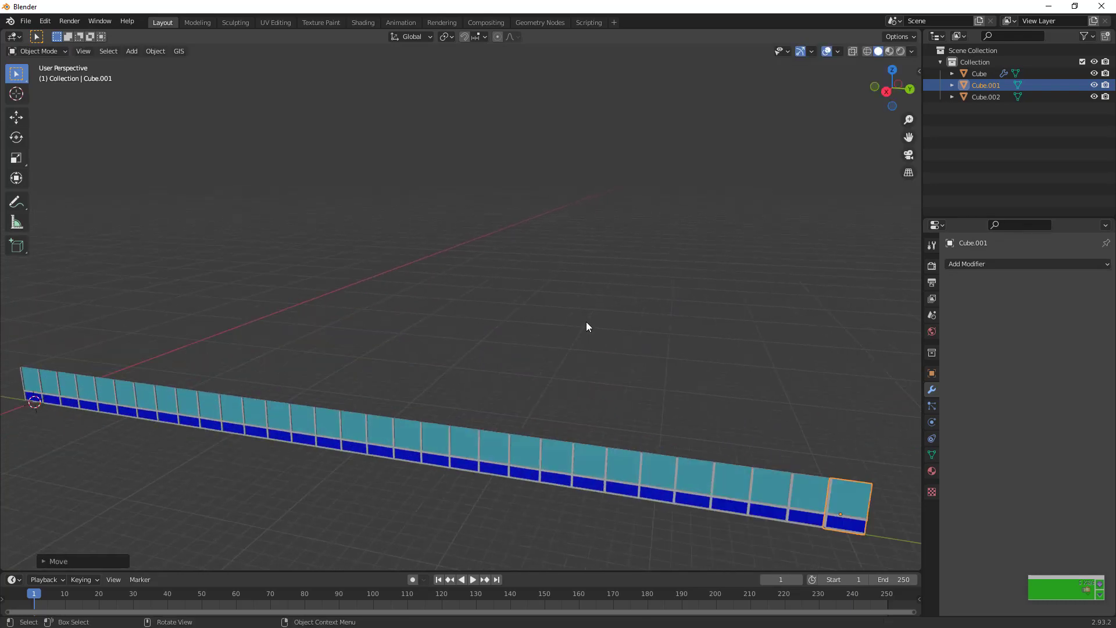
{"action": "left_click_drag", "start_coordinate": [908, 137], "coordinate": [680, 52]}
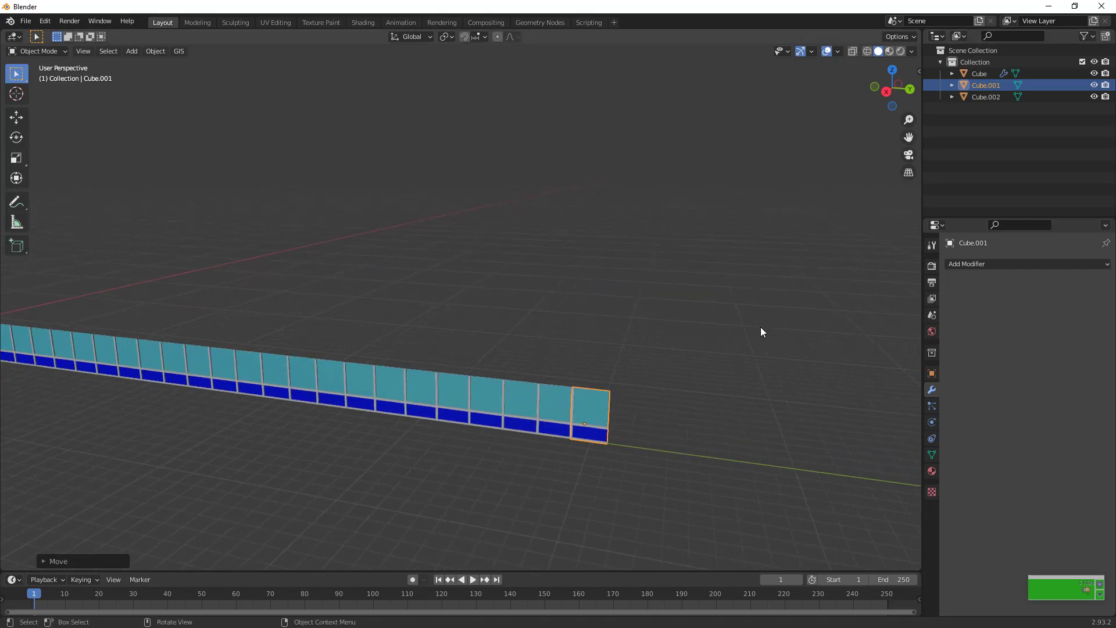
{"action": "scroll", "coordinate": [760, 329], "scroll_direction": "up", "scroll_amount": 2}
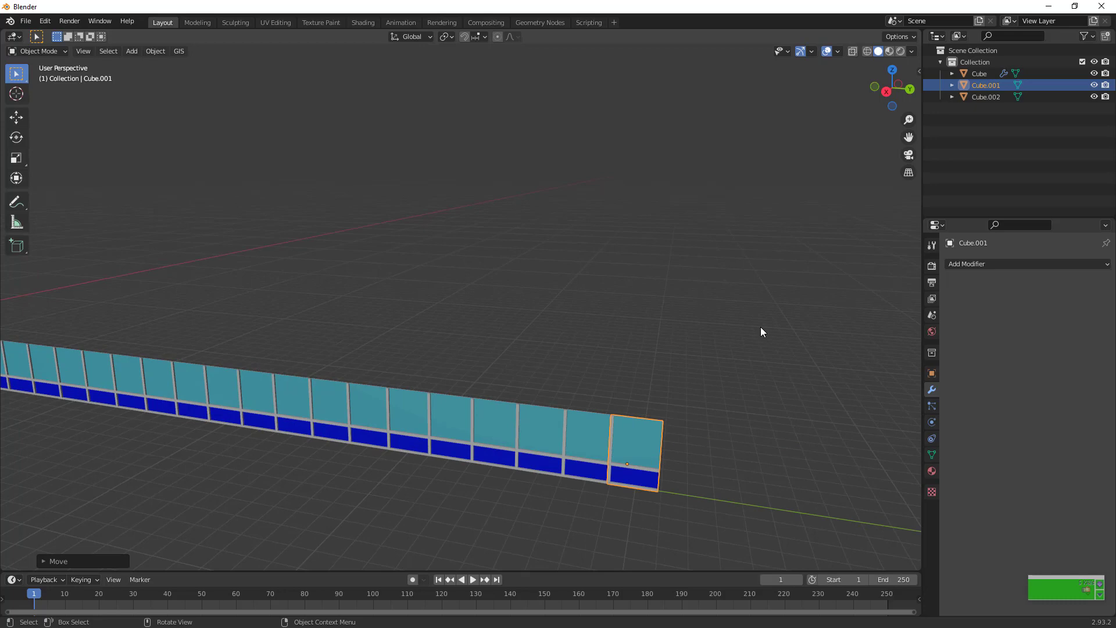
{"action": "key", "text": "r"}
{"action": "key", "text": "z"}
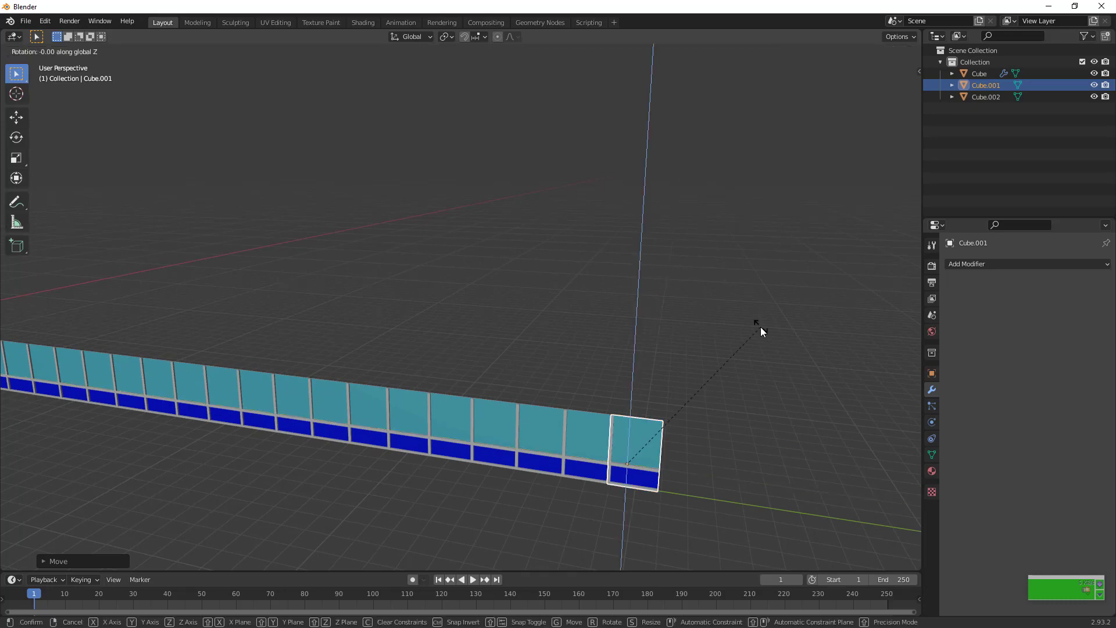
{"action": "type", "text": "90"}
{"action": "key", "text": "Return"}
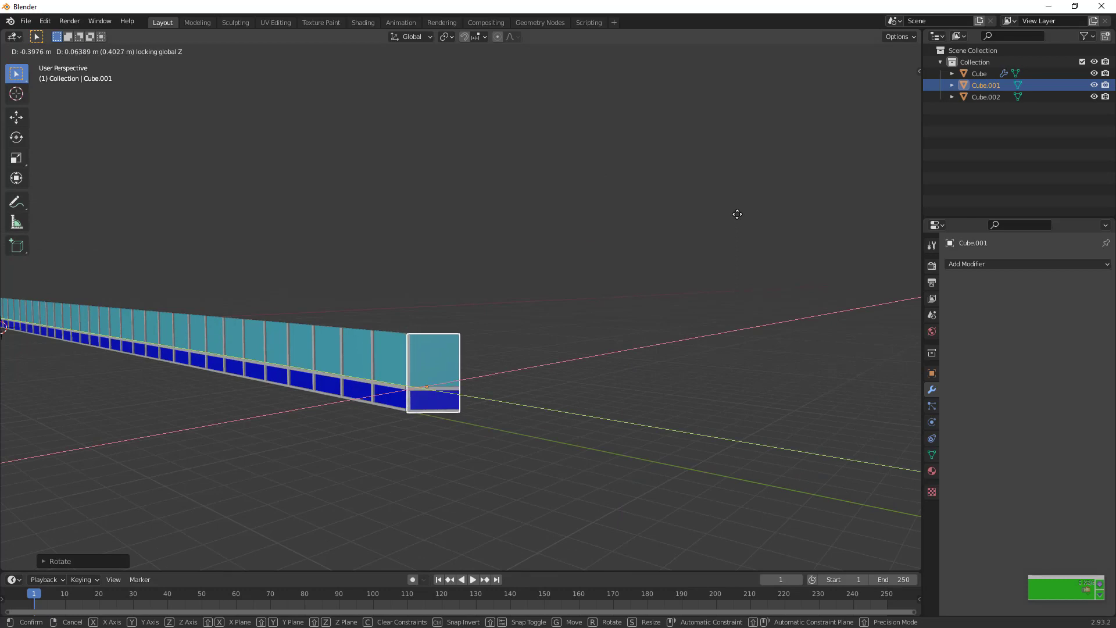
{"action": "left_click", "coordinate": [736, 214]}
Add an Array modifier to the corner panel with relative offset X 0, Y 1 and a count of 75
{"action": "scroll", "coordinate": [811, 157], "scroll_direction": "up", "scroll_amount": 4}
{"action": "left_click_drag", "start_coordinate": [886, 100], "coordinate": [778, 150]}
{"action": "left_click", "coordinate": [1013, 265]}
{"action": "left_click", "coordinate": [872, 296]}
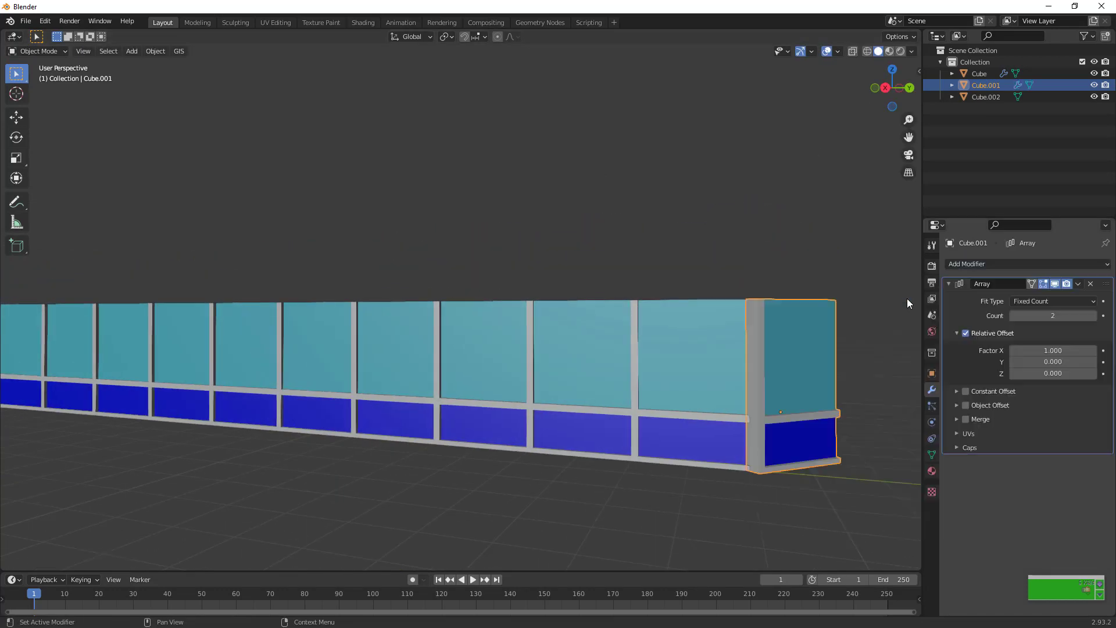
{"action": "left_click", "coordinate": [1056, 351]}
{"action": "type", "text": "0"}
{"action": "key", "text": "Tab"}
{"action": "type", "text": "1"}
{"action": "key", "text": "Return"}
{"action": "left_click_drag", "start_coordinate": [1051, 318], "coordinate": [1081, 317]}
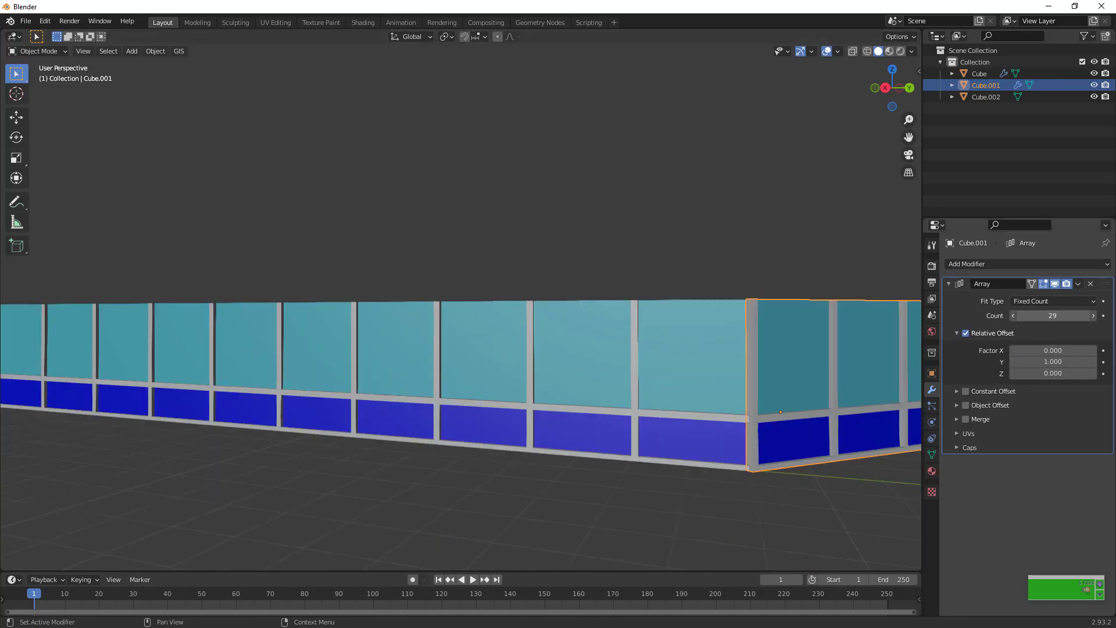
Duplicate the perpendicular panel row and move the copy along negative Y, well past the start of the original row
{"action": "key", "text": "shift+d"}
{"action": "key", "text": "x"}
{"action": "key", "text": "y"}
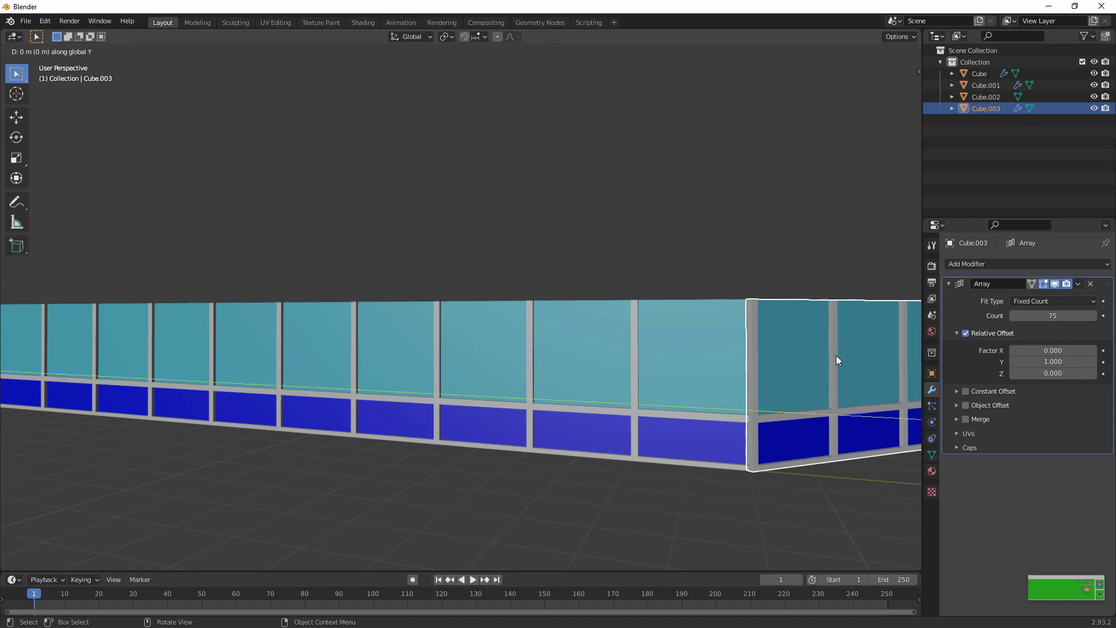
{"action": "left_click", "coordinate": [476, 384]}
{"action": "scroll", "coordinate": [475, 385], "scroll_direction": "down", "scroll_amount": 10}
{"action": "scroll", "coordinate": [475, 386], "scroll_direction": "up", "scroll_amount": 5}
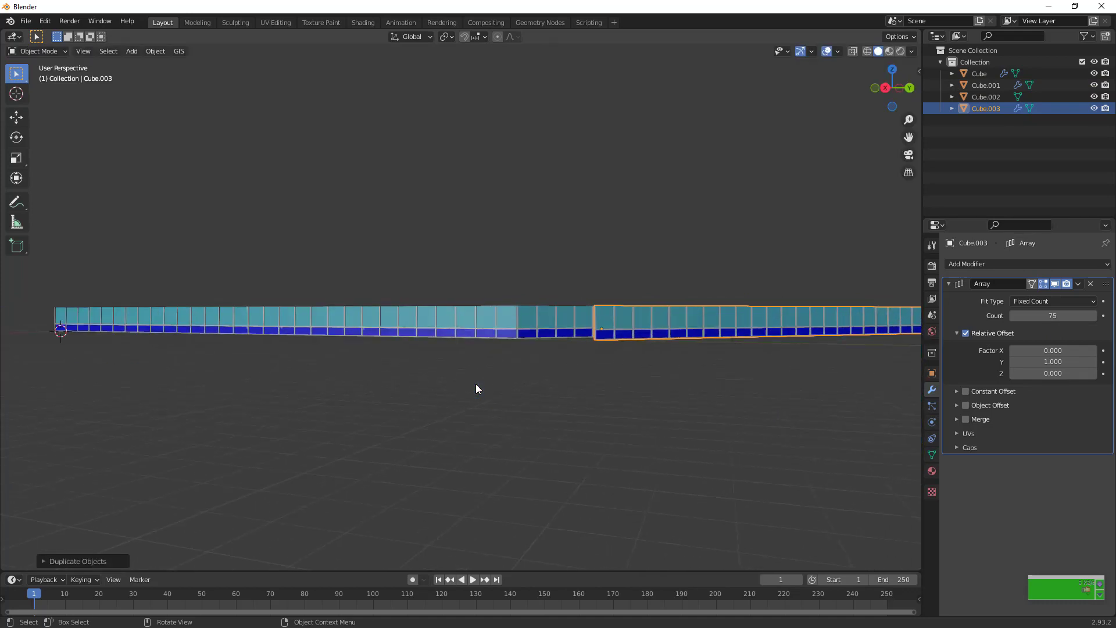
{"action": "scroll", "coordinate": [824, 369], "scroll_direction": "down", "scroll_amount": 3}
{"action": "key", "text": "shift+d"}
{"action": "key", "text": "x"}
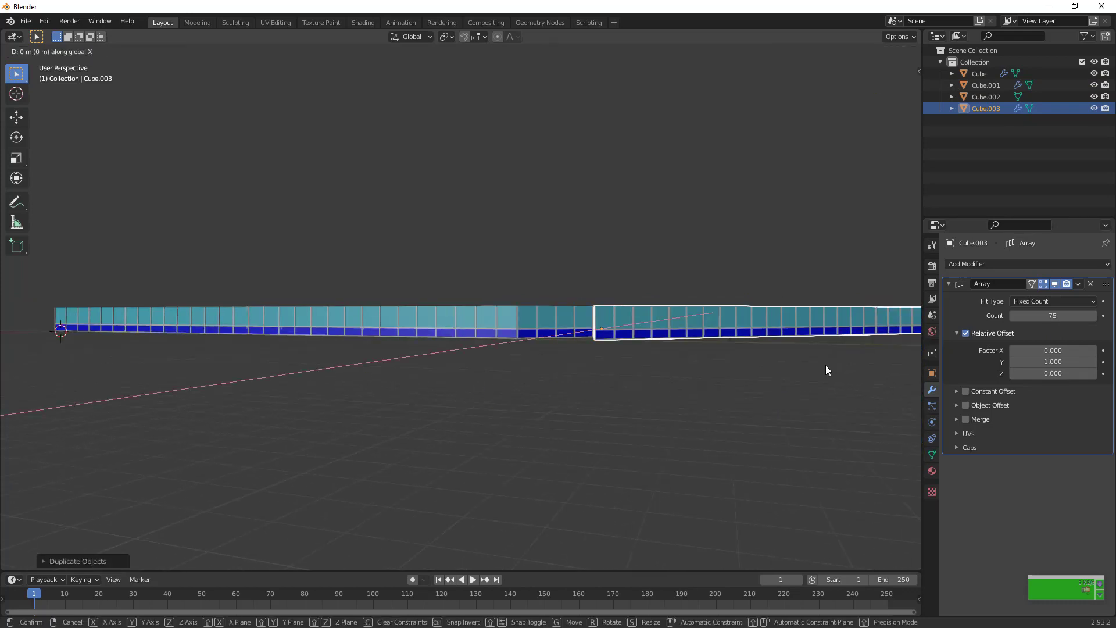
{"action": "key", "text": "y"}
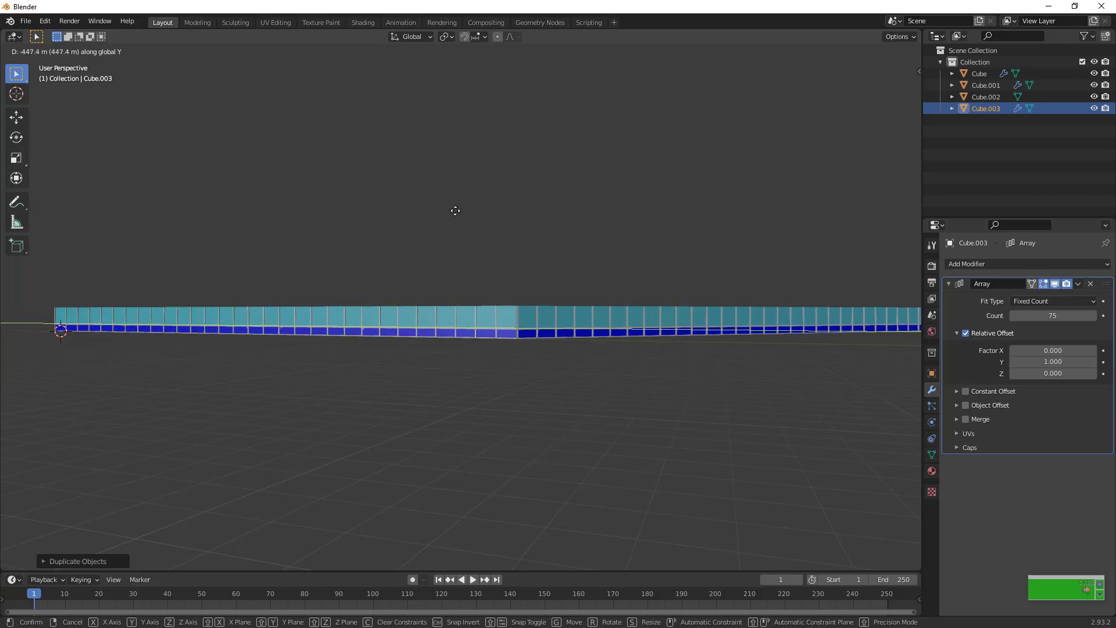
{"action": "left_click", "coordinate": [553, 224]}
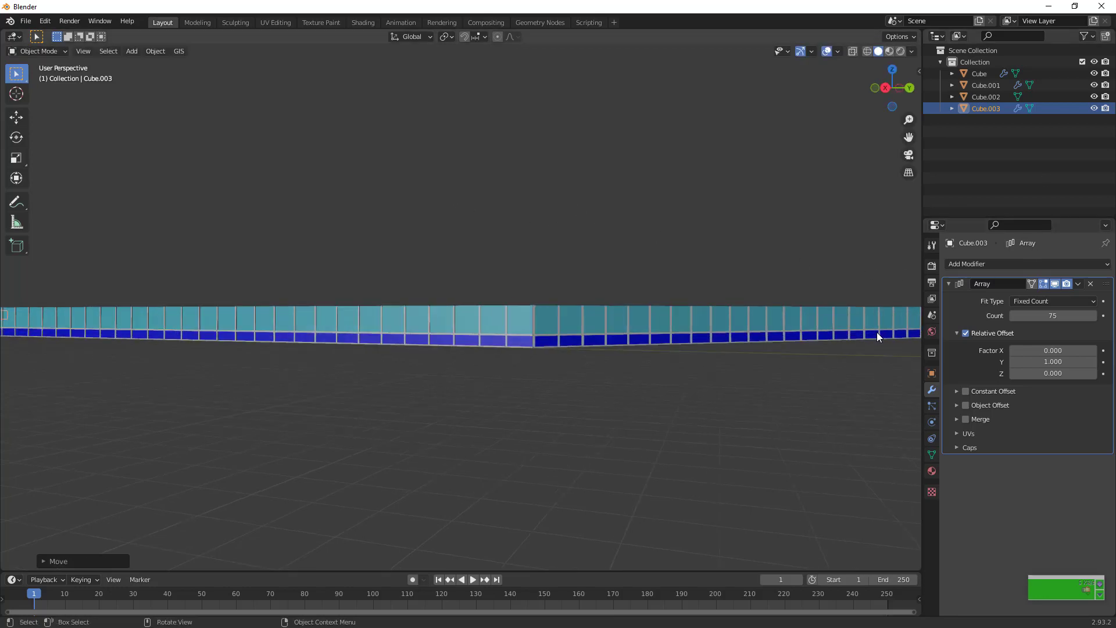
Try array counts of 40 and 30 for the perpendicular row at the original row's end
{"action": "left_click", "coordinate": [720, 343]}
{"action": "left_click_drag", "start_coordinate": [888, 100], "coordinate": [1019, 111]}
{"action": "left_click", "coordinate": [1041, 315]}
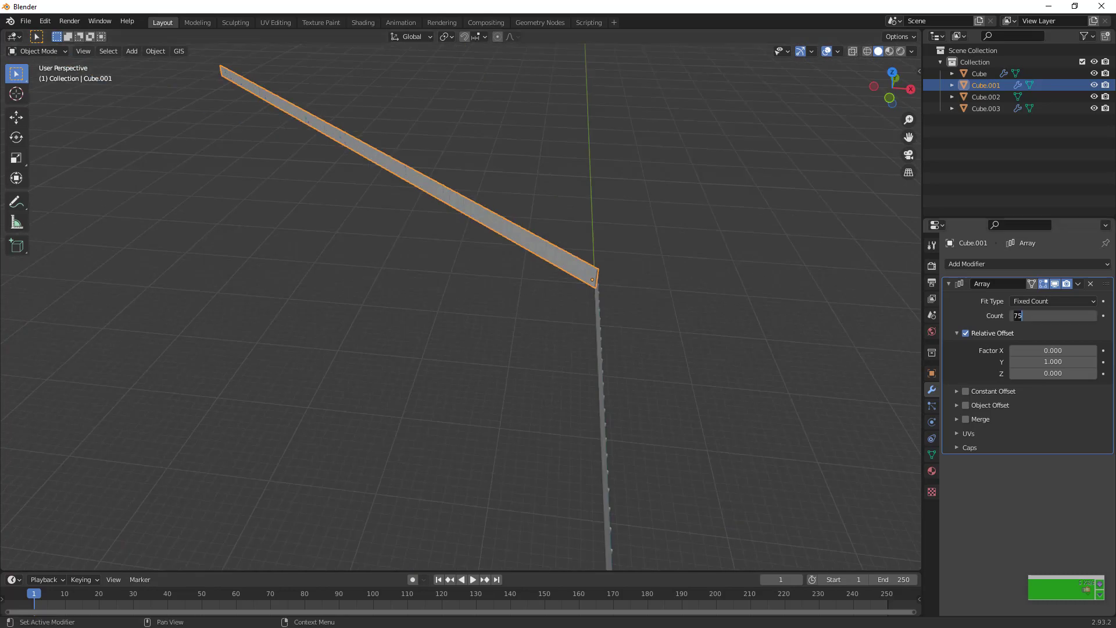
{"action": "key", "text": "Return"}
{"action": "scroll", "coordinate": [846, 313], "scroll_direction": "down", "scroll_amount": 6}
{"action": "scroll", "coordinate": [846, 314], "scroll_direction": "down", "scroll_amount": 1}
{"action": "scroll", "coordinate": [846, 314], "scroll_direction": "up", "scroll_amount": 1}
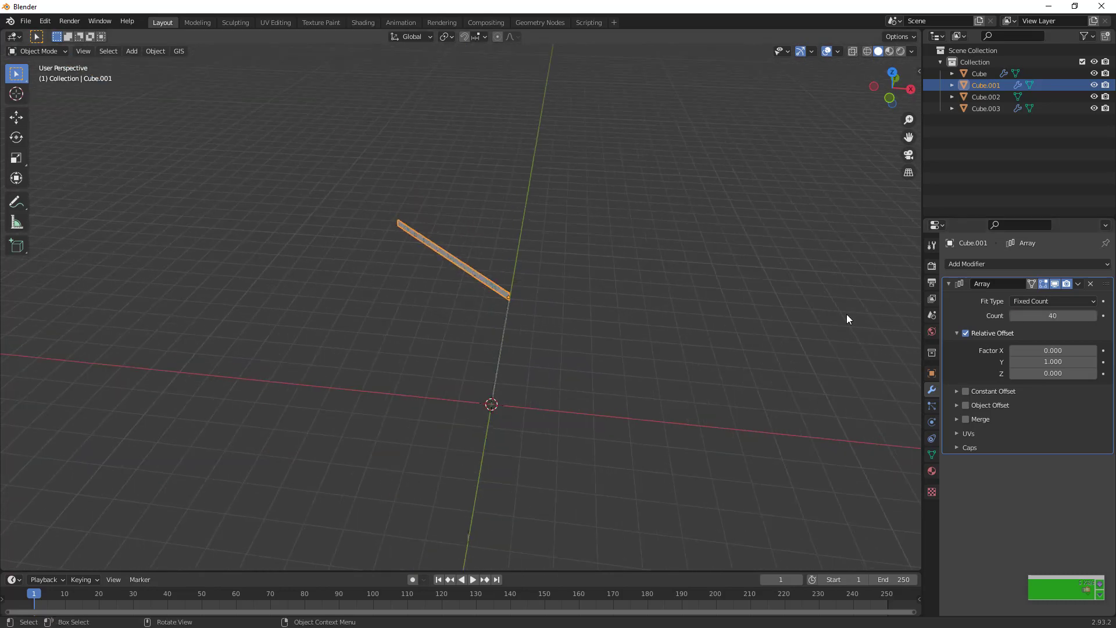
{"action": "left_click", "coordinate": [1046, 315]}
{"action": "type", "text": "30"}
{"action": "key", "text": "Return"}
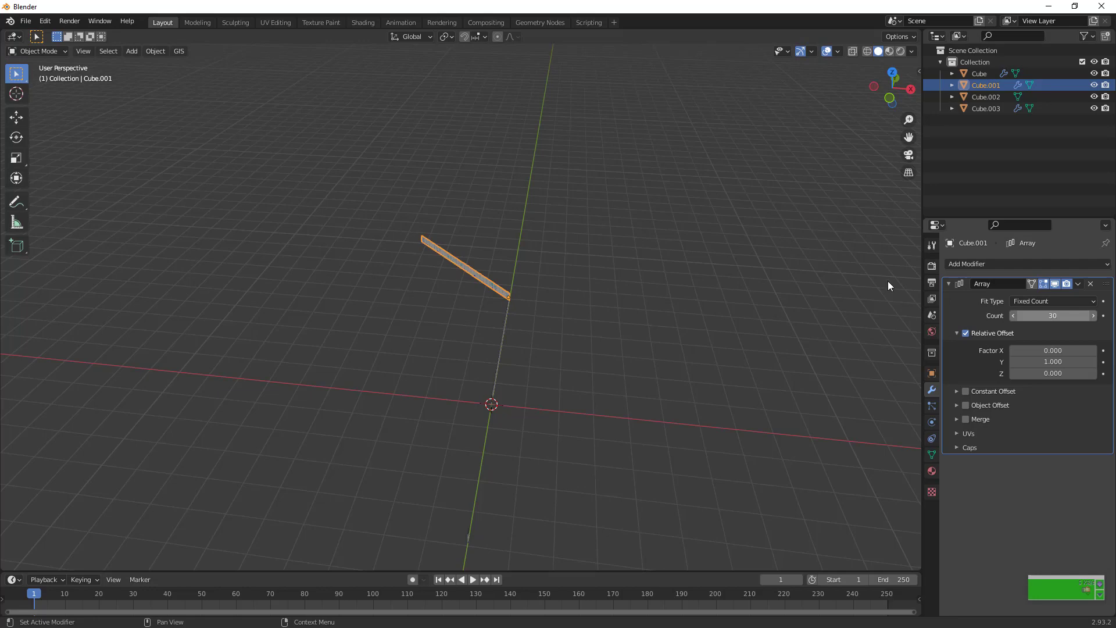
Remove the Array modifier from the perpendicular row, leaving only its single corner panel
{"action": "scroll", "coordinate": [762, 256], "scroll_direction": "up", "scroll_amount": 2}
{"action": "left_click", "coordinate": [889, 97]}
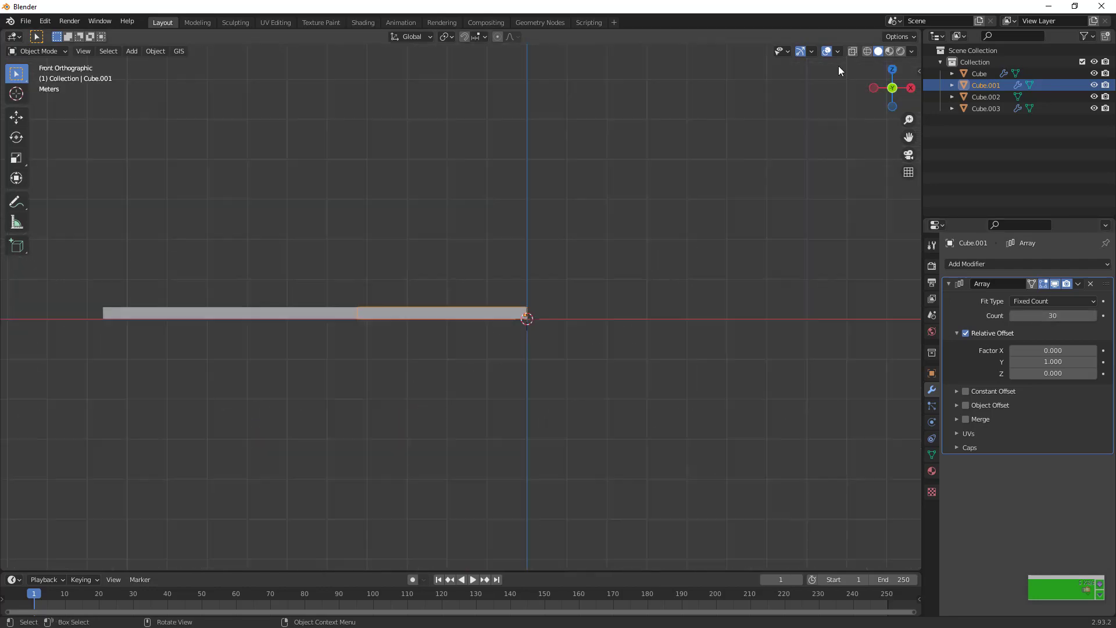
{"action": "left_click_drag", "start_coordinate": [892, 92], "coordinate": [668, 468]}
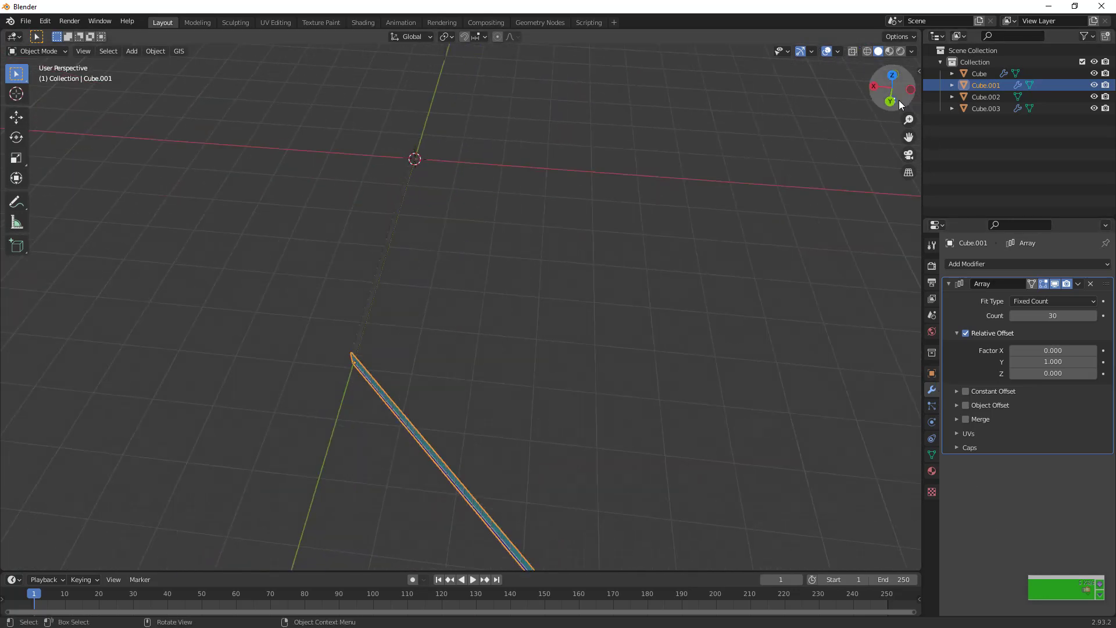
{"action": "left_click_drag", "start_coordinate": [892, 88], "coordinate": [950, 204]}
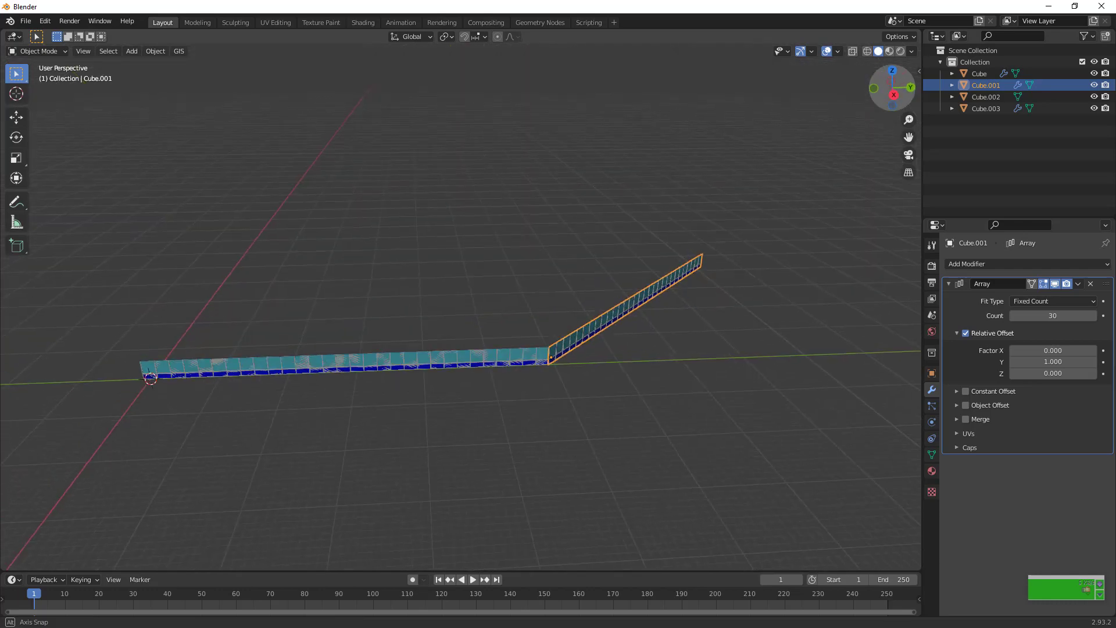
{"action": "scroll", "coordinate": [781, 368], "scroll_direction": "up", "scroll_amount": 2}
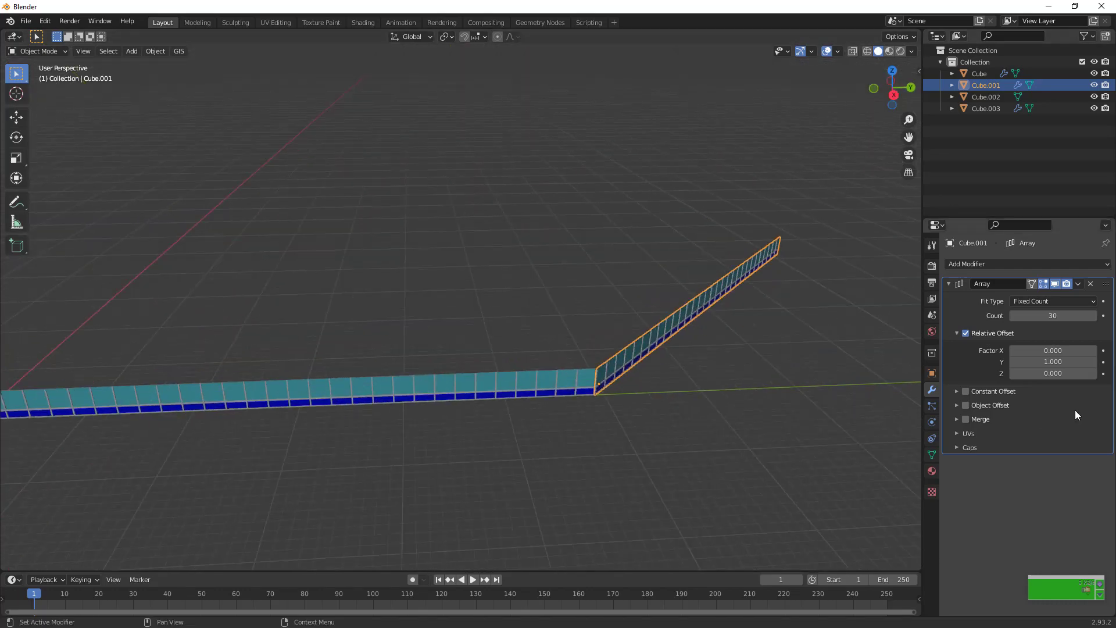
{"action": "left_click", "coordinate": [1052, 315]}
{"action": "key", "text": "Return"}
{"action": "left_click", "coordinate": [1089, 284]}
{"action": "scroll", "coordinate": [775, 427], "scroll_direction": "up", "scroll_amount": 2}
Duplicate the original 30-panel row and move the copy horizontally to just beyond the corner panel
{"action": "left_click", "coordinate": [517, 401]}
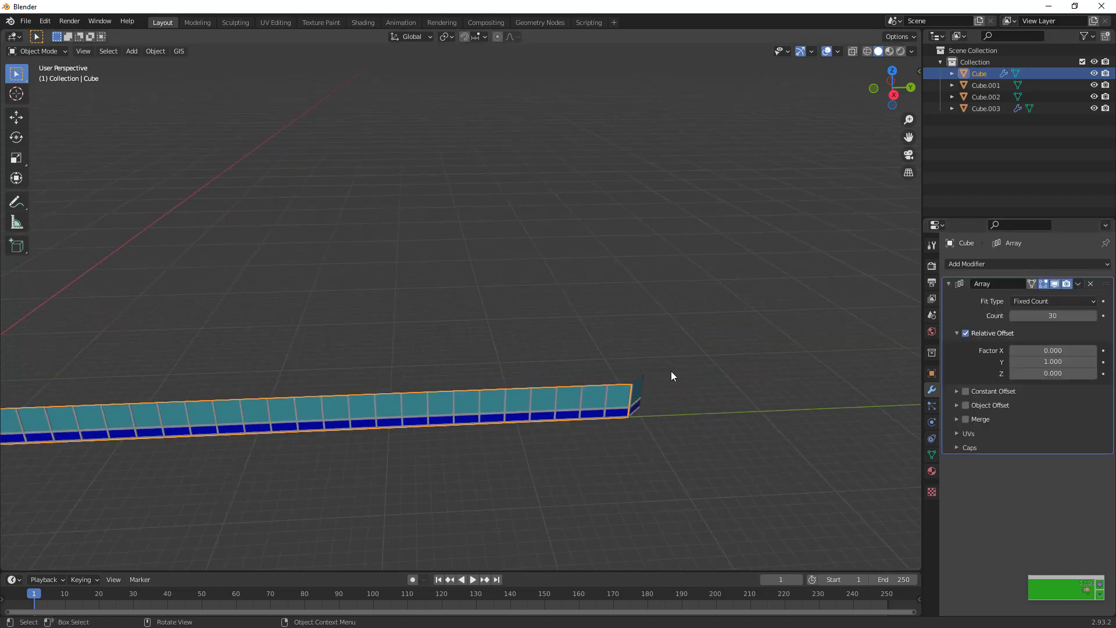
{"action": "key", "text": "shift+d"}
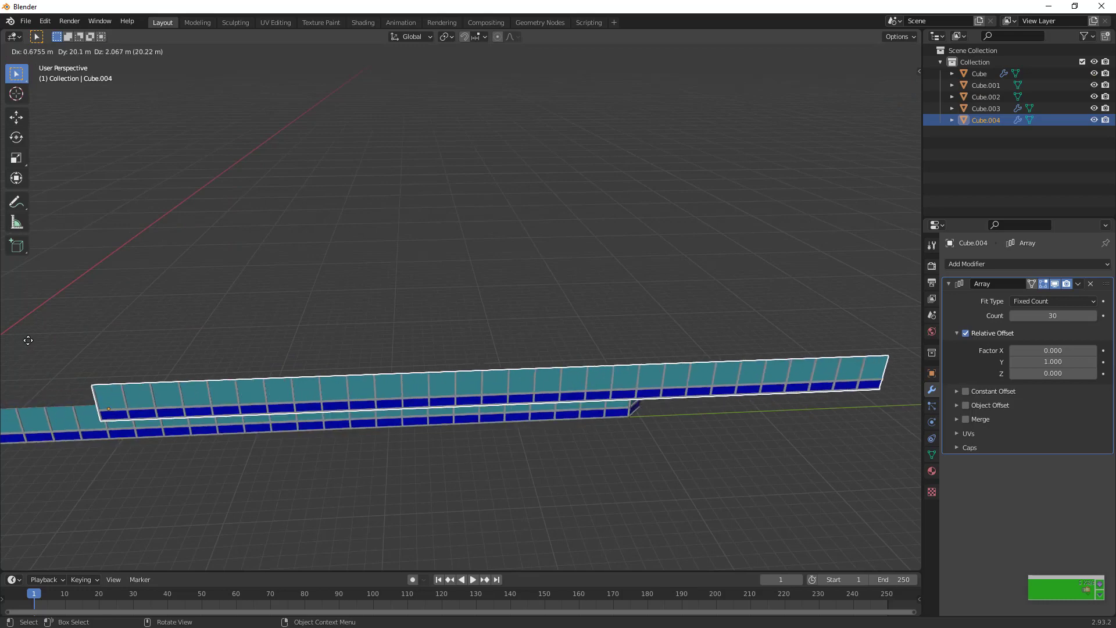
{"action": "key", "text": "shift+z"}
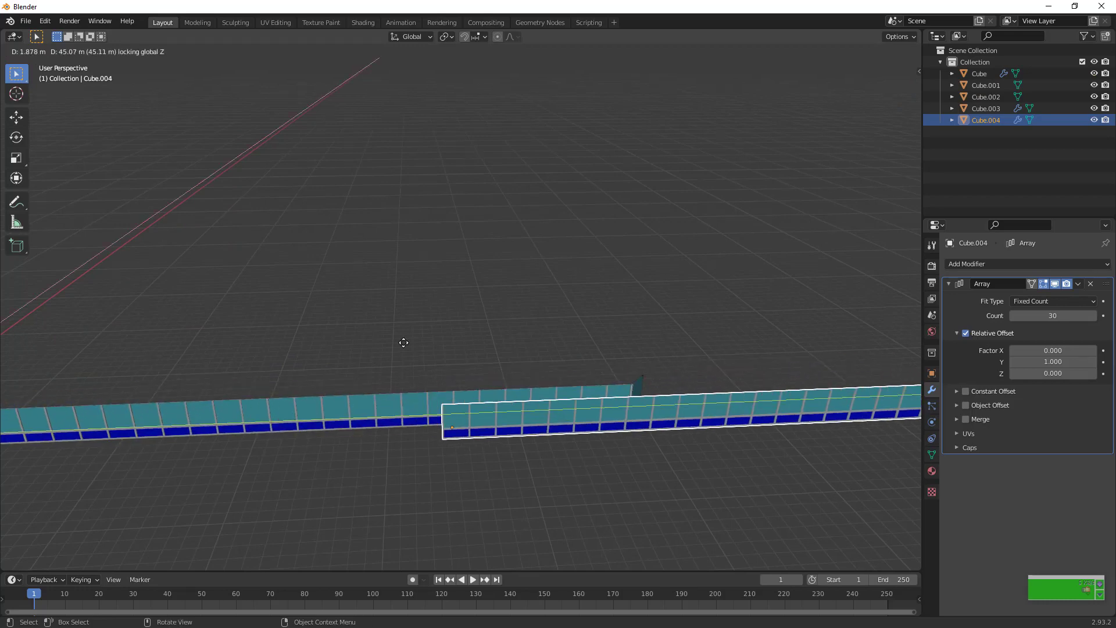
{"action": "left_click", "coordinate": [570, 326]}
Rotate the duplicated row 90 degrees around Z and move it horizontally to meet the corner panel's free edge
{"action": "type", "text": "rz"}
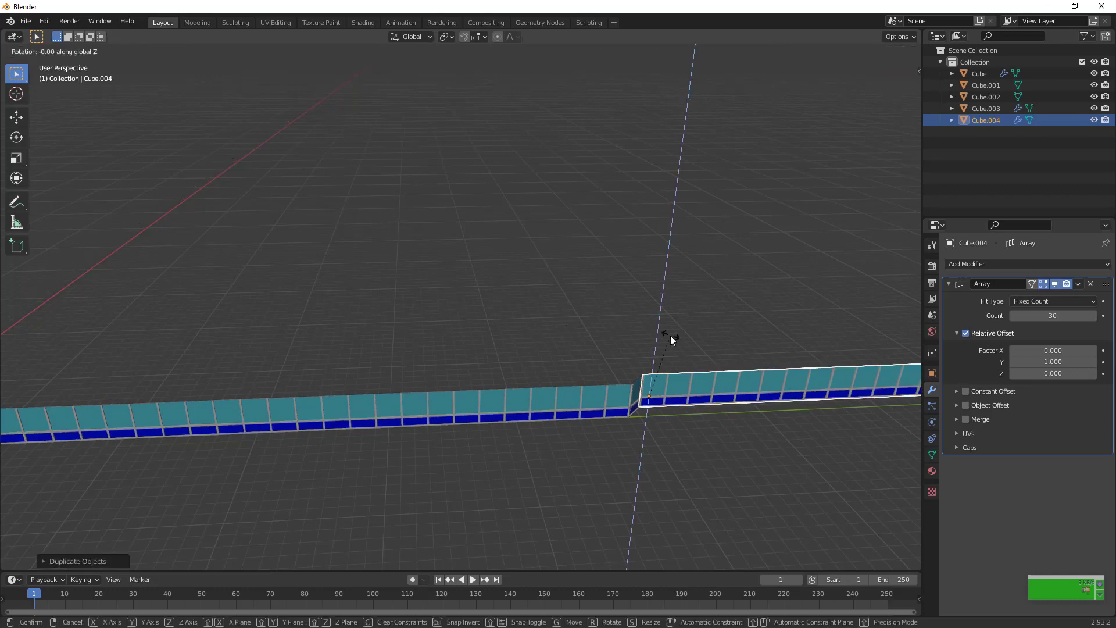
{"action": "type", "text": "90"}
{"action": "key", "text": "Return"}
{"action": "left_click_drag", "start_coordinate": [881, 106], "coordinate": [758, 255]}
{"action": "key", "text": "g"}
{"action": "key", "text": "shift+z"}
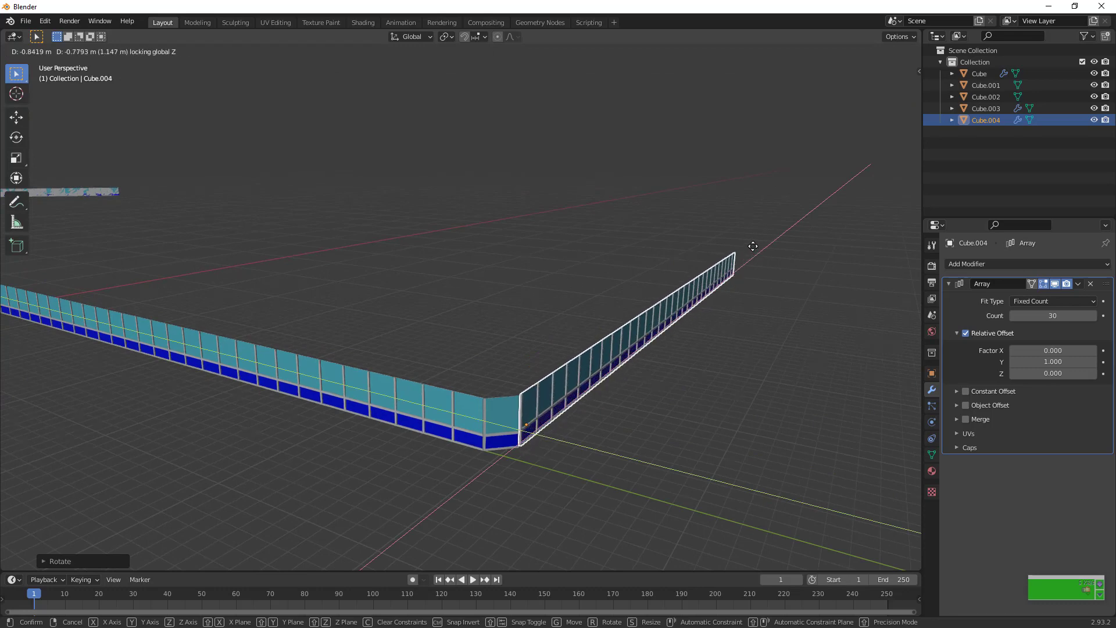
{"action": "left_click", "coordinate": [752, 246]}
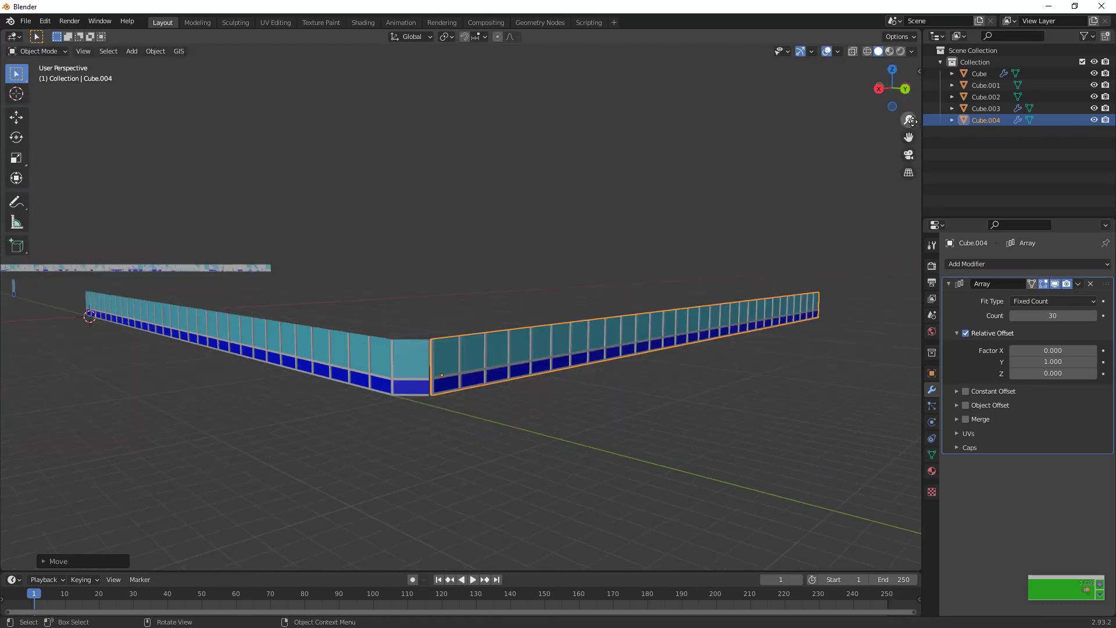
Select the rotated row beside the corner panel and apply its Array modifier
{"action": "left_click_drag", "start_coordinate": [898, 104], "coordinate": [877, 133]}
{"action": "left_click_drag", "start_coordinate": [128, 339], "coordinate": [296, 465]}
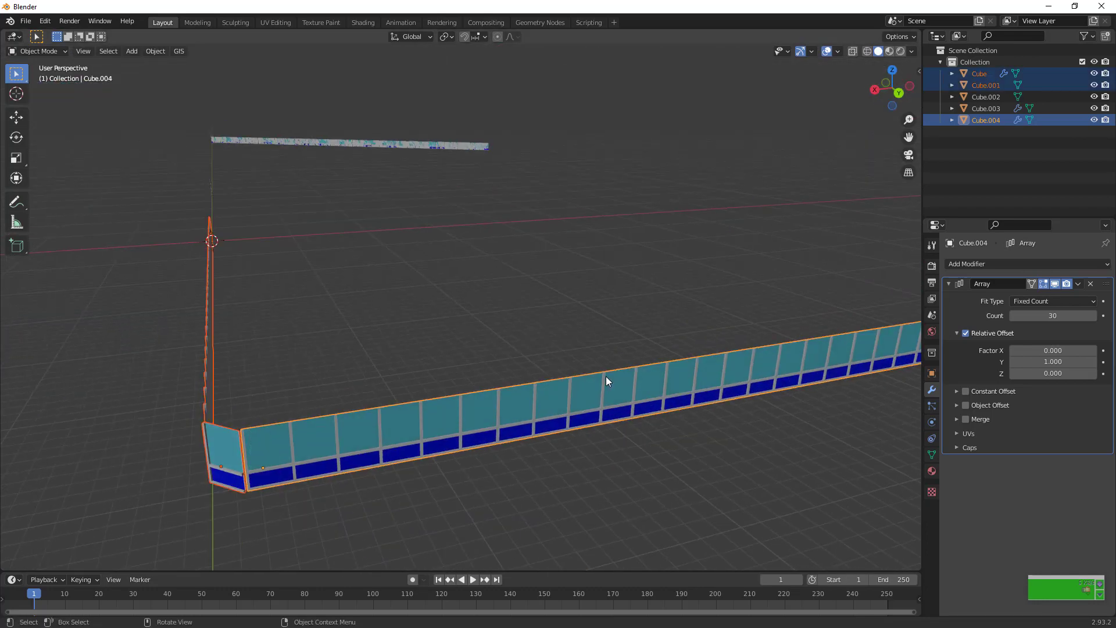
{"action": "scroll", "coordinate": [605, 376], "scroll_direction": "down", "scroll_amount": 3}
{"action": "left_click", "coordinate": [641, 304]}
{"action": "left_click", "coordinate": [644, 331]}
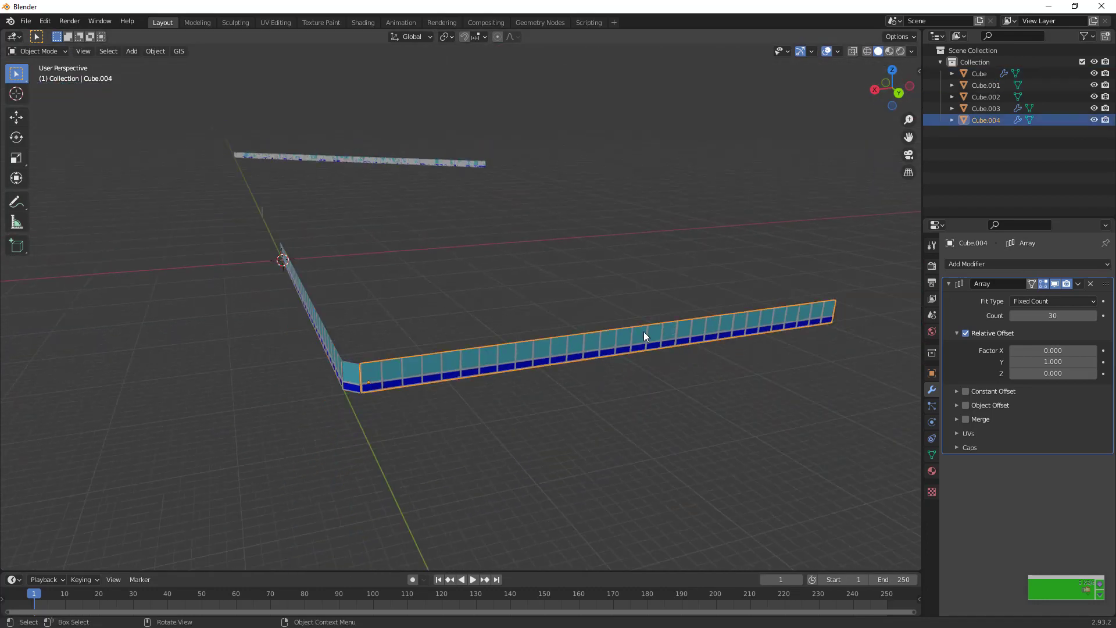
{"action": "left_click", "coordinate": [1078, 283]}
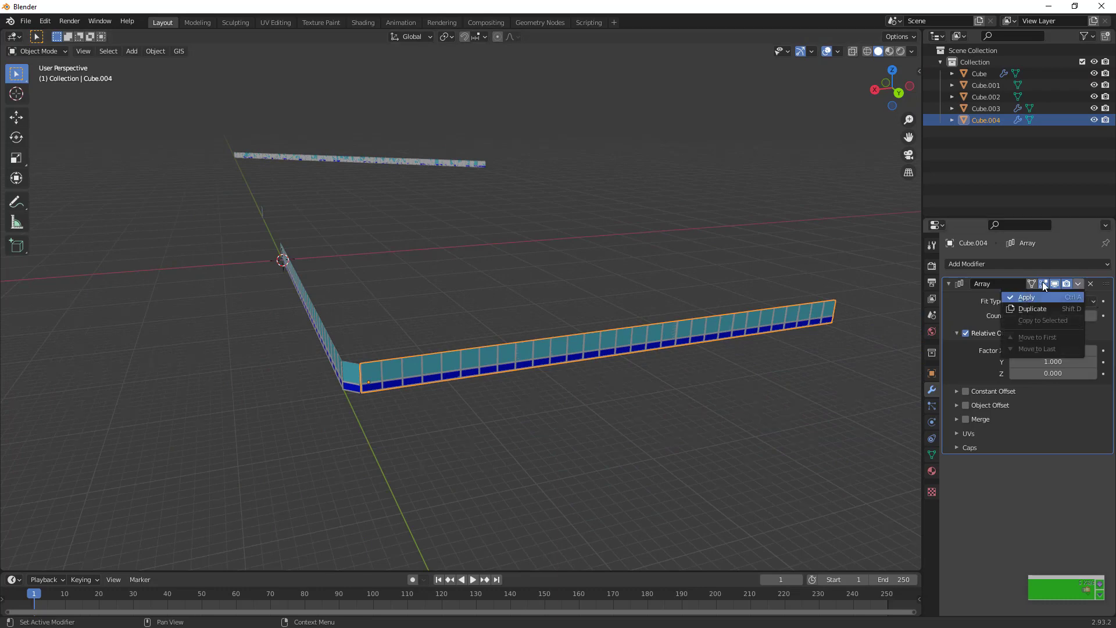
Select the original row along the Y axis and apply its Array modifier
{"action": "left_click", "coordinate": [320, 336]}
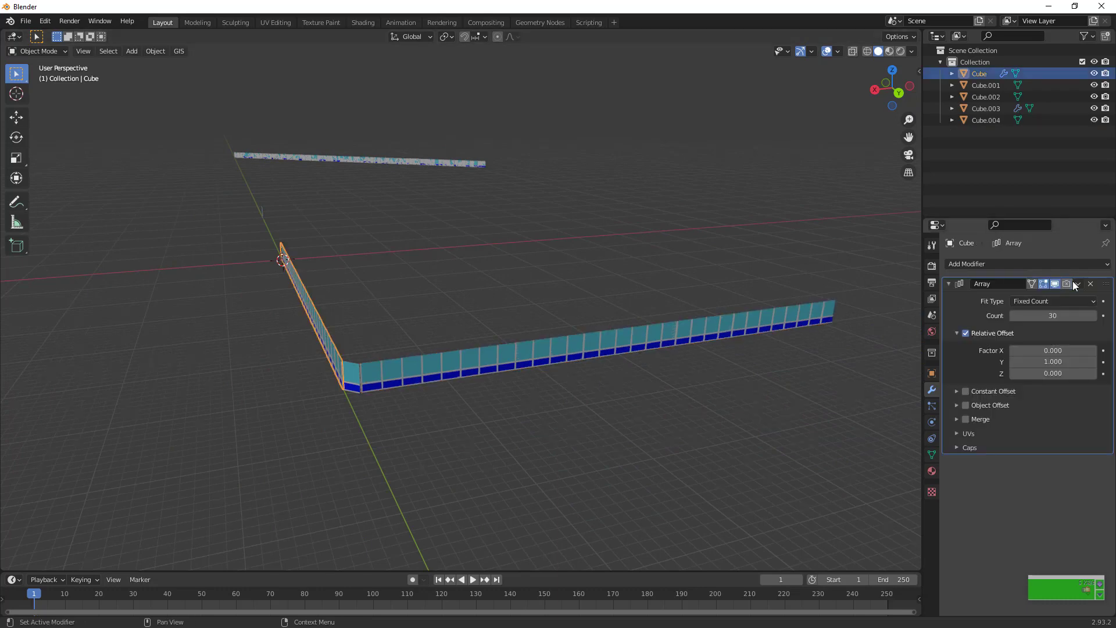
{"action": "left_click", "coordinate": [1090, 284]}
{"action": "key", "text": "ctrl+z"}
{"action": "key", "text": "ctrl+a"}
Select both panel rows together with the corner panel and join them into one object
{"action": "left_click_drag", "start_coordinate": [301, 350], "coordinate": [466, 430]}
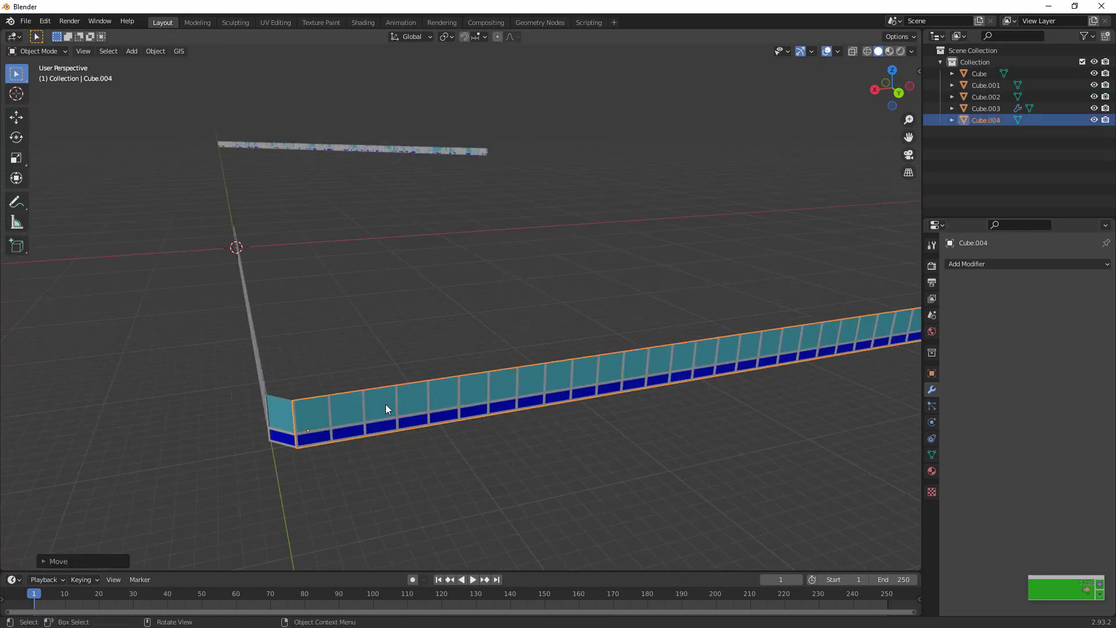
{"action": "right_click", "coordinate": [385, 403]}
{"action": "left_click_drag", "start_coordinate": [221, 355], "coordinate": [412, 483]}
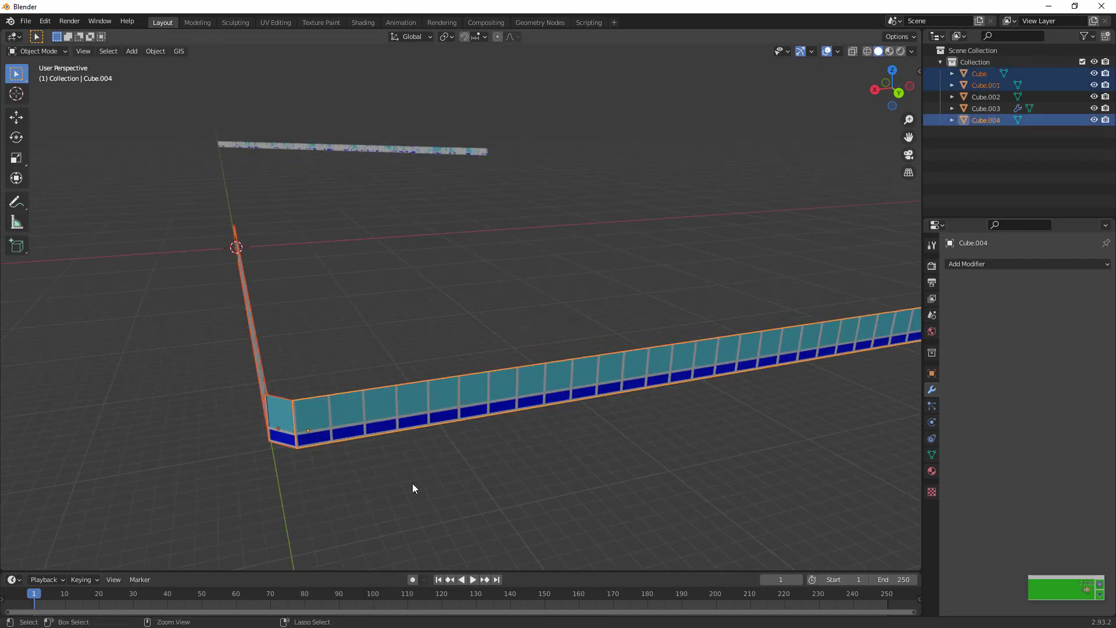
{"action": "key", "text": "ctrl+j"}
From the top view, move the joined object's whole mesh along X until its row's free end reaches the Y axis
{"action": "scroll", "coordinate": [680, 243], "scroll_direction": "down", "scroll_amount": 2}
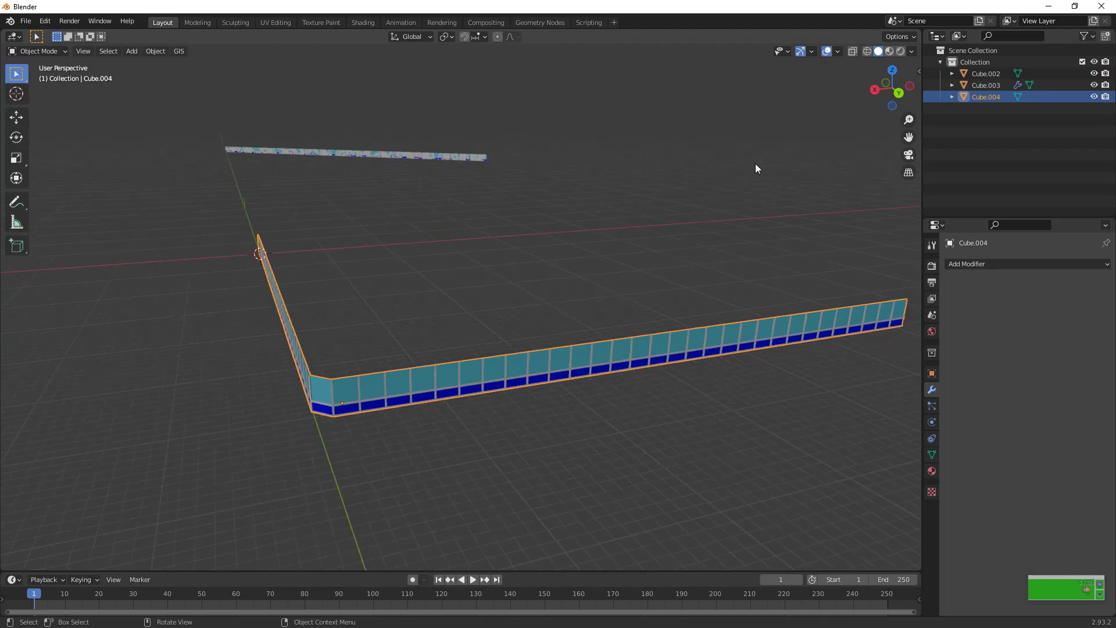
{"action": "scroll", "coordinate": [804, 149], "scroll_direction": "down", "scroll_amount": 3}
{"action": "key", "text": "KP_7"}
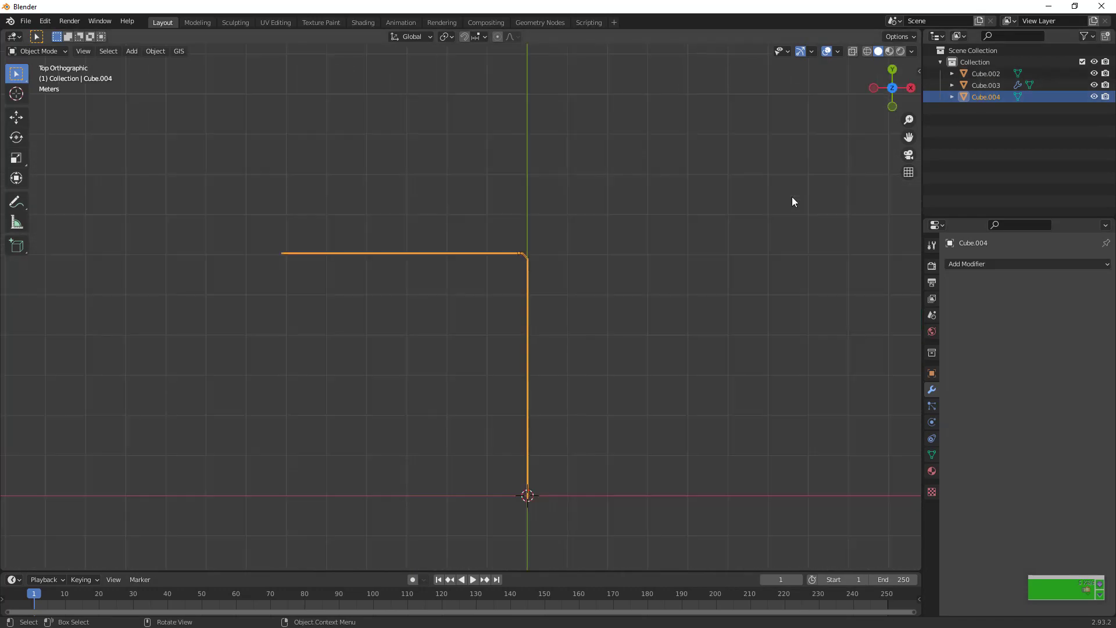
{"action": "key", "text": "Tab"}
{"action": "left_click_drag", "start_coordinate": [190, 158], "coordinate": [661, 375]}
{"action": "left_click_drag", "start_coordinate": [220, 168], "coordinate": [645, 507]}
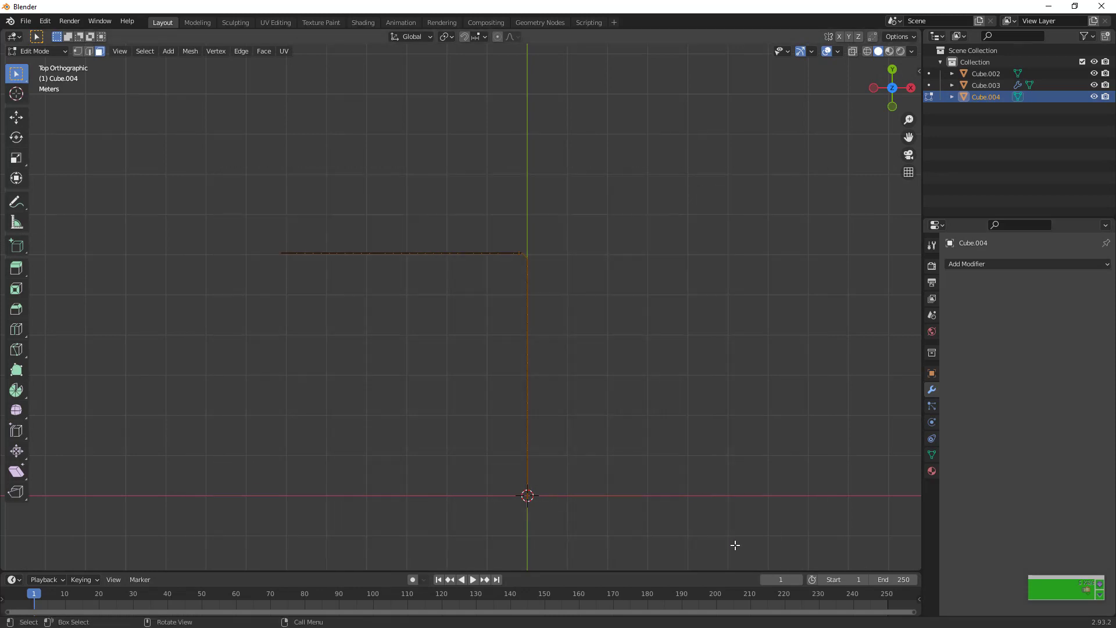
{"action": "key", "text": "g"}
{"action": "key", "text": "shift+z"}
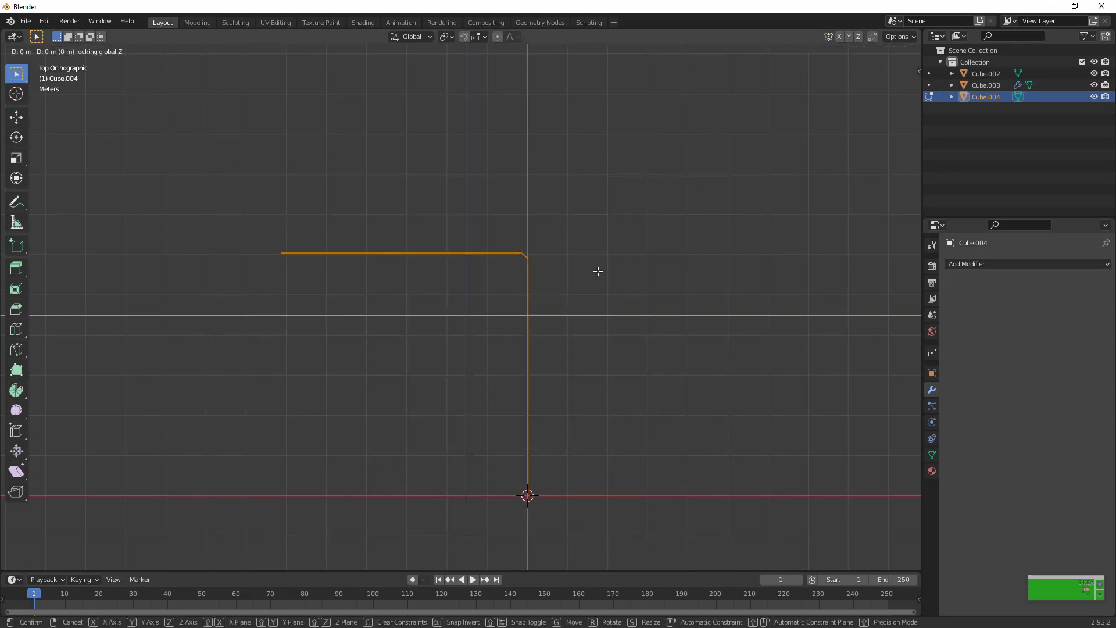
{"action": "key", "text": "x"}
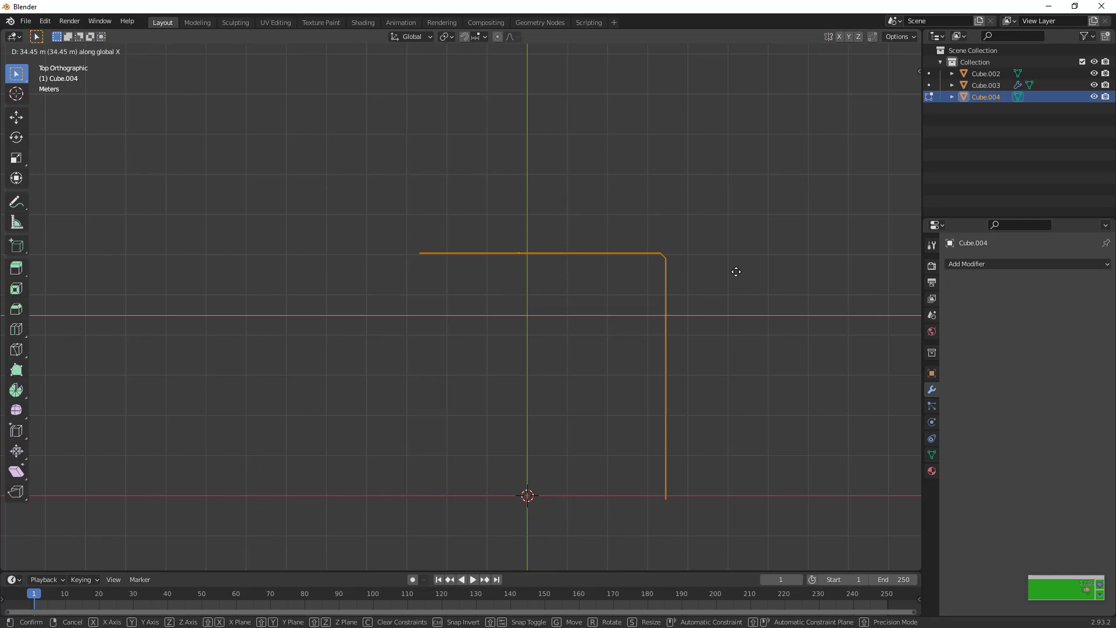
{"action": "left_click", "coordinate": [843, 271]}
{"action": "key", "text": "Tab"}
Set the joined object's origin to the 3D cursor
{"action": "left_click", "coordinate": [155, 51]}
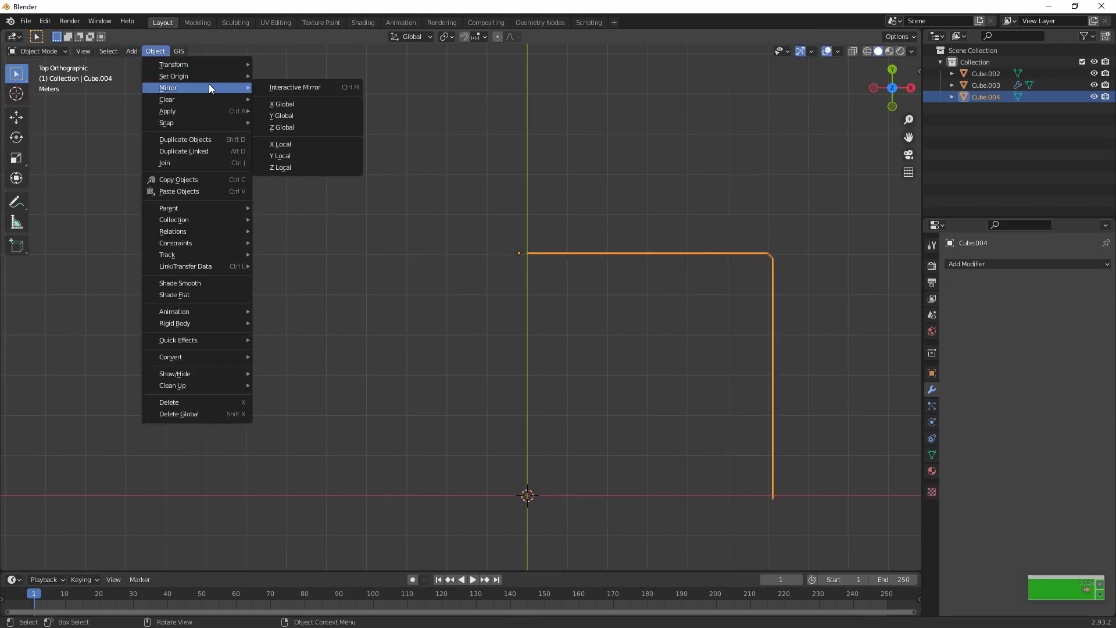
{"action": "mouse_move", "coordinate": [203, 76]}
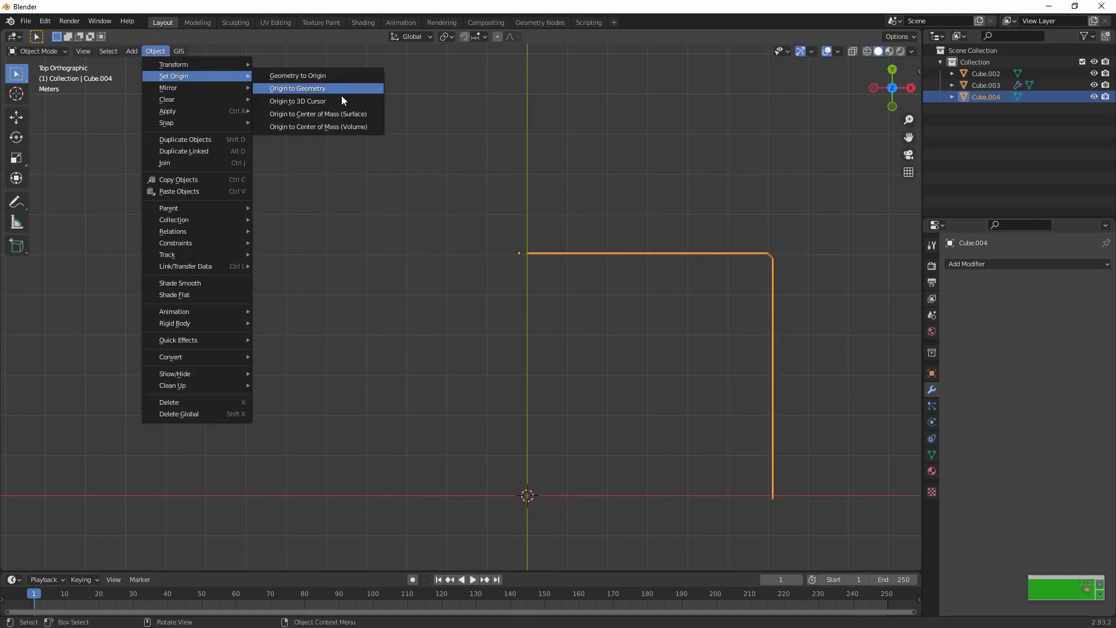
{"action": "left_click", "coordinate": [342, 95]}
Add a Mirror modifier on the X and Y axes to complete the square facade ring
{"action": "left_click", "coordinate": [1026, 265]}
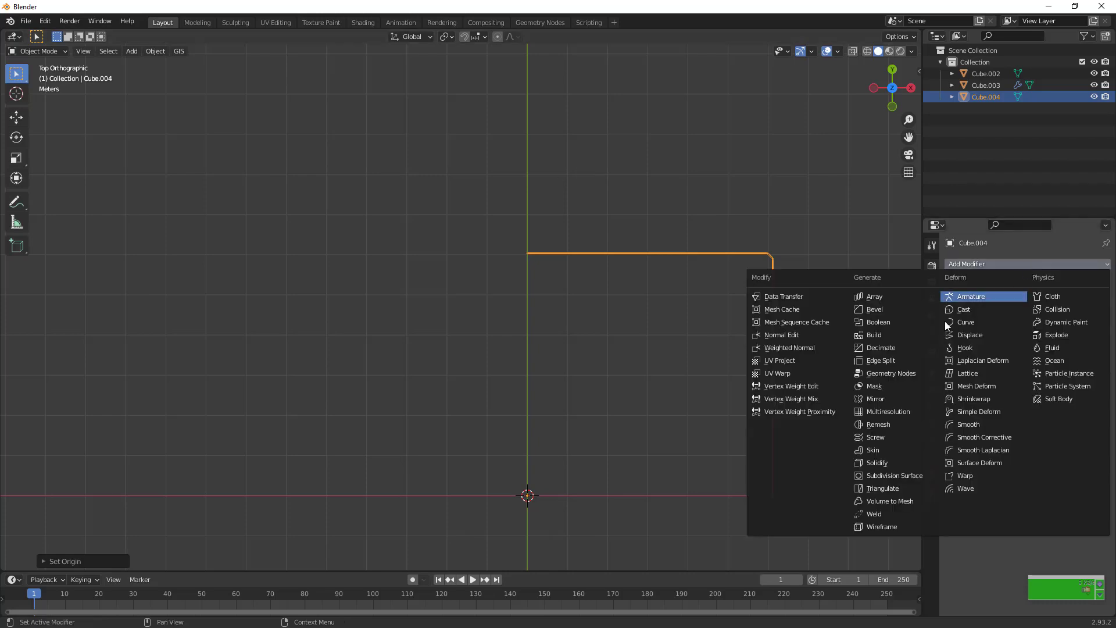
{"action": "left_click", "coordinate": [898, 399]}
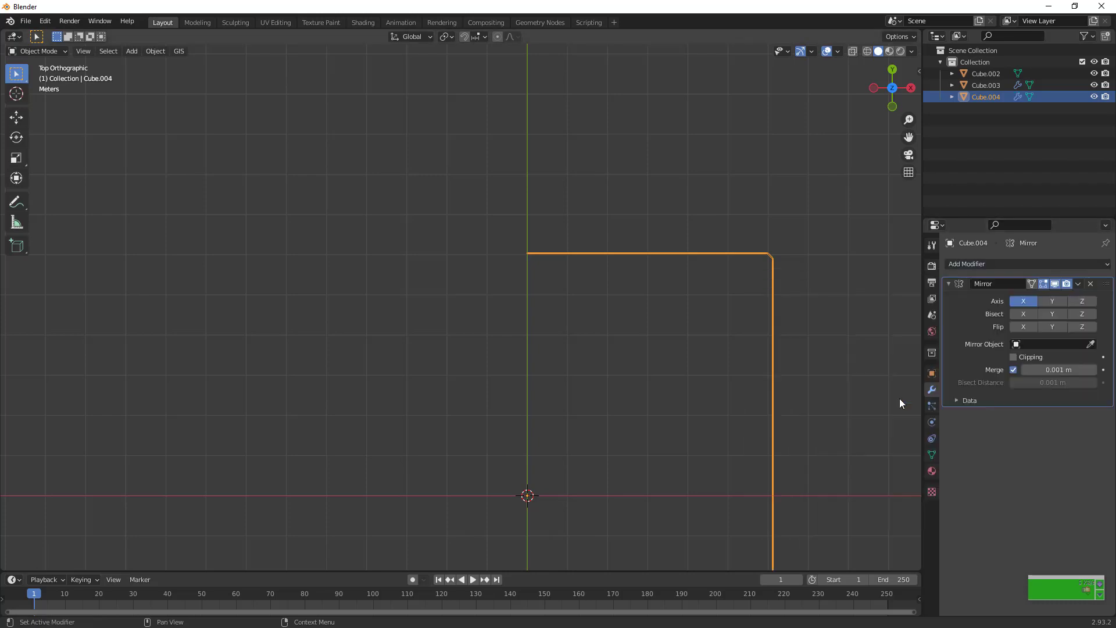
{"action": "scroll", "coordinate": [864, 240], "scroll_direction": "down", "scroll_amount": 3}
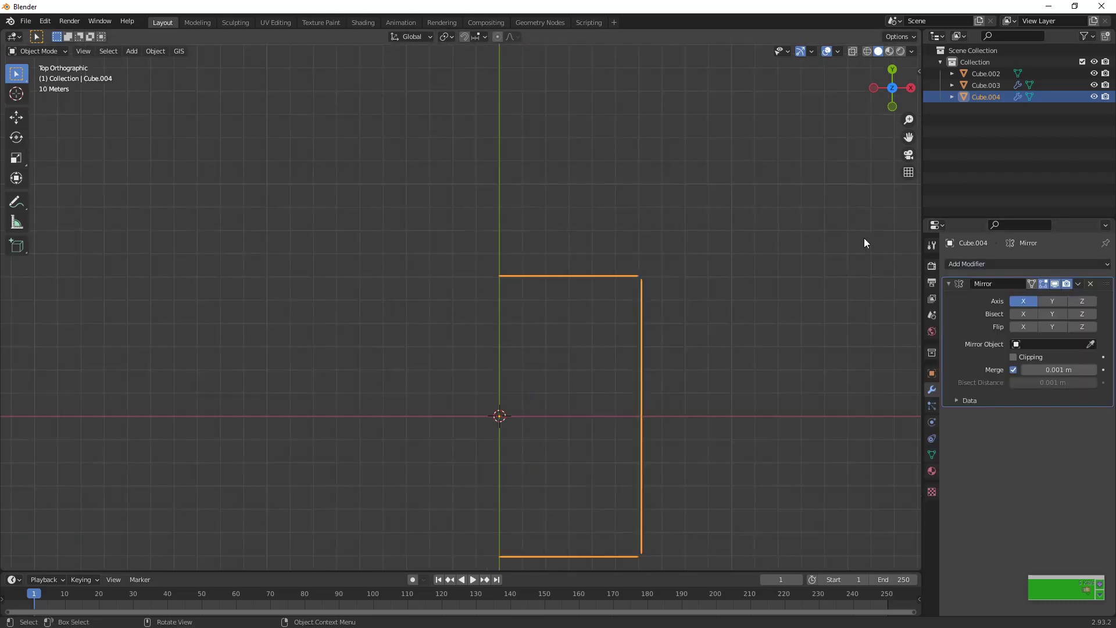
{"action": "left_click", "coordinate": [1045, 301]}
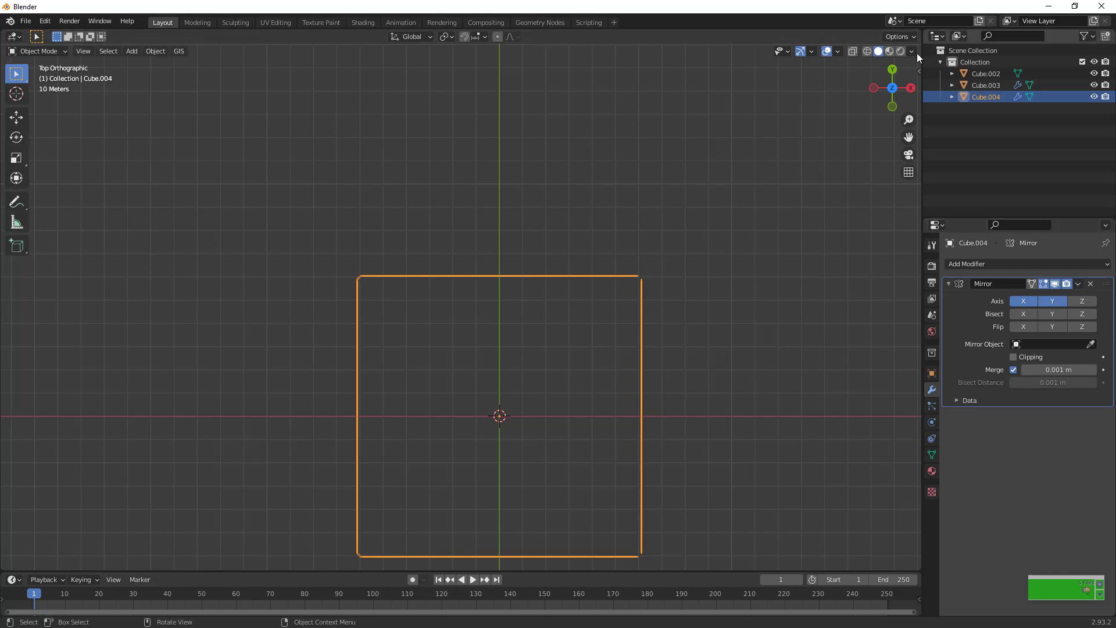
Inspect the ring's inner faces and switch off the Mirror modifier's X and Y axes
{"action": "left_click_drag", "start_coordinate": [899, 82], "coordinate": [807, 5]}
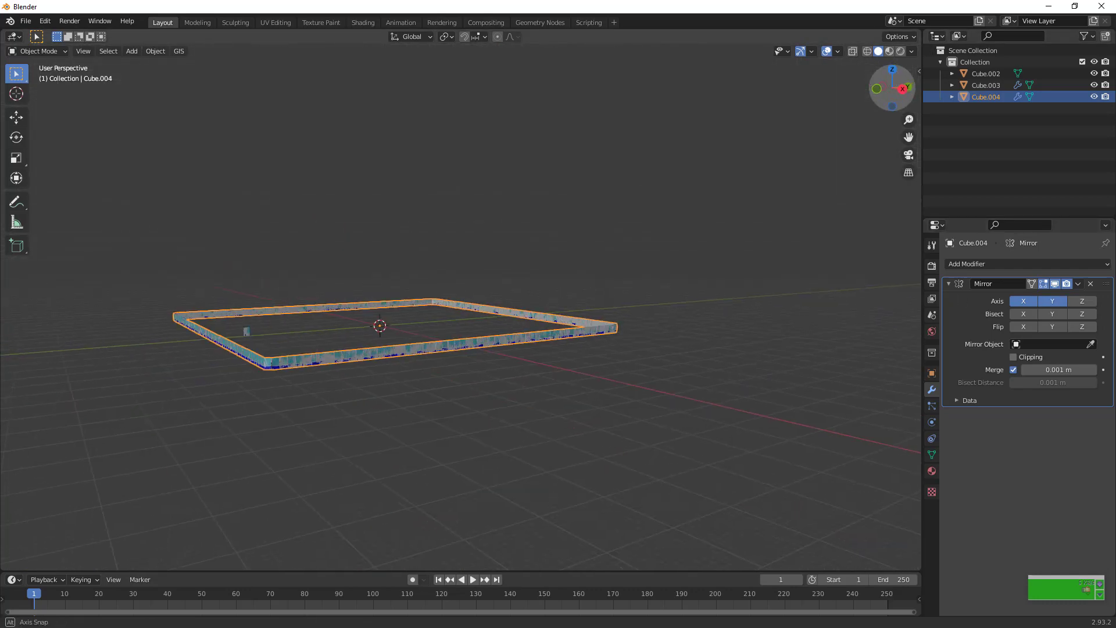
{"action": "scroll", "coordinate": [741, 210], "scroll_direction": "up", "scroll_amount": 2}
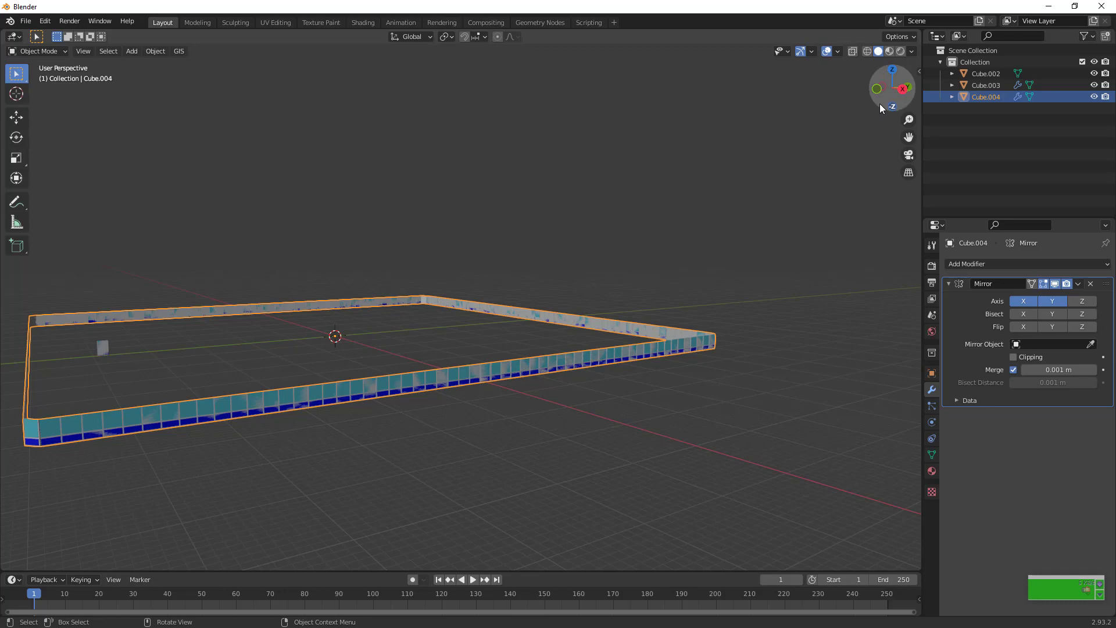
{"action": "left_click_drag", "start_coordinate": [880, 104], "coordinate": [1081, 122]}
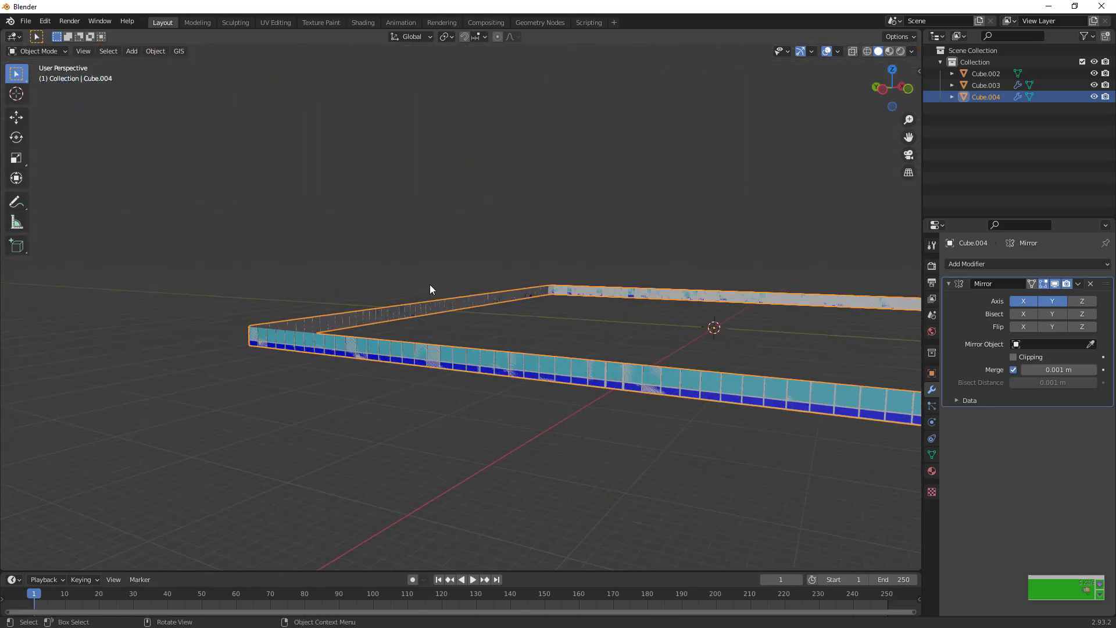
{"action": "left_click_drag", "start_coordinate": [900, 92], "coordinate": [800, 97]}
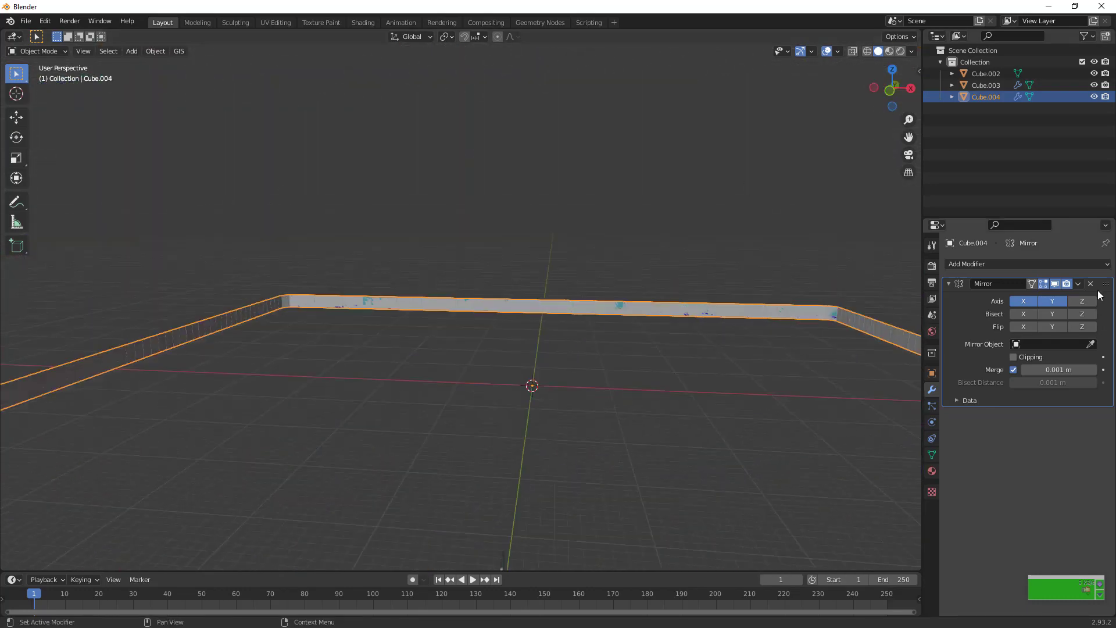
{"action": "left_click", "coordinate": [1050, 303]}
{"action": "left_click", "coordinate": [1023, 301]}
{"action": "scroll", "coordinate": [870, 343], "scroll_direction": "up", "scroll_amount": 3}
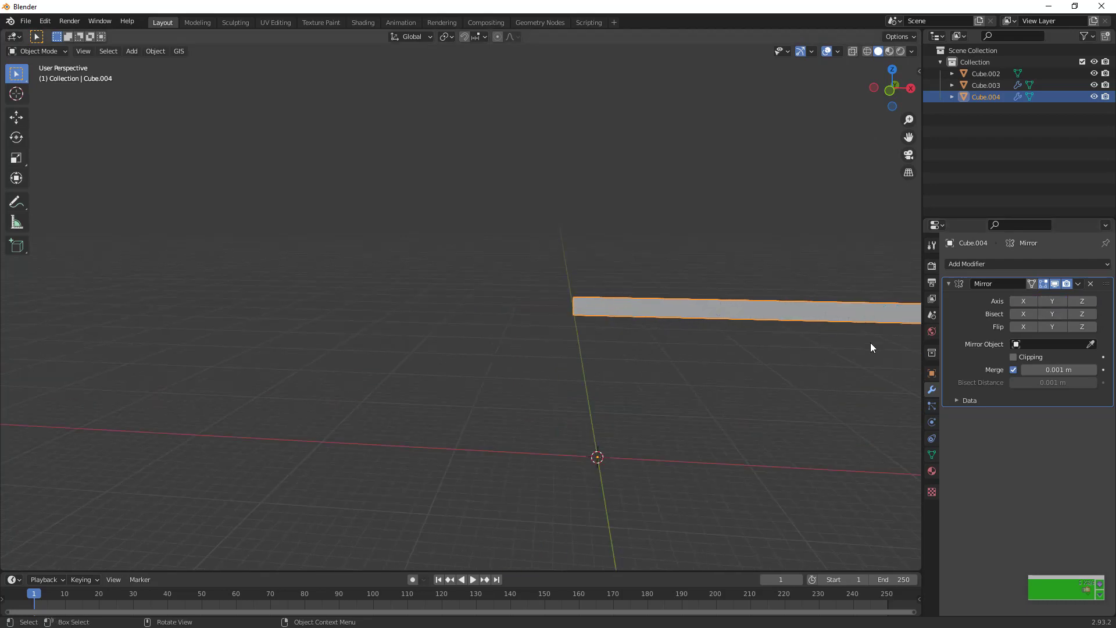
Assign the teal and blue panel materials to the grey back faces of the facade rows
{"action": "left_click_drag", "start_coordinate": [897, 91], "coordinate": [924, 102]}
{"action": "key", "text": "Tab"}
{"action": "left_click", "coordinate": [932, 471]}
{"action": "left_click", "coordinate": [980, 278]}
{"action": "left_click", "coordinate": [971, 351]}
{"action": "left_click", "coordinate": [981, 290]}
{"action": "scroll", "coordinate": [558, 354], "scroll_direction": "up", "scroll_amount": 1}
{"action": "left_click", "coordinate": [971, 351]}
{"action": "key", "text": "Tab"}
Turn mirroring on the X and Y axes back on
{"action": "left_click", "coordinate": [931, 389]}
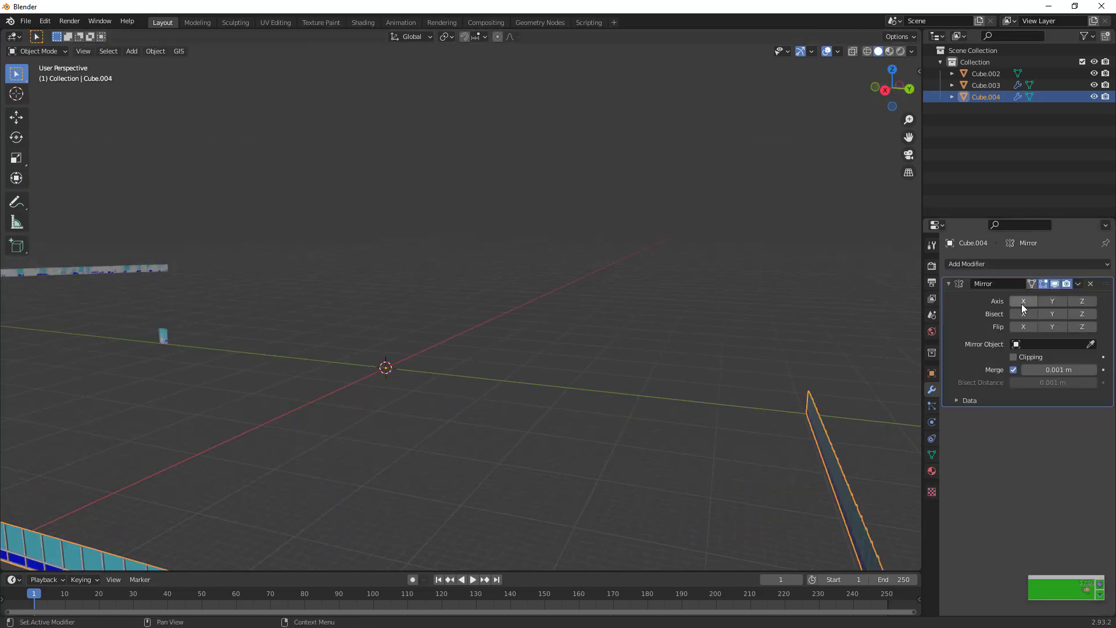
{"action": "left_click", "coordinate": [1052, 305]}
{"action": "left_click", "coordinate": [1023, 302]}
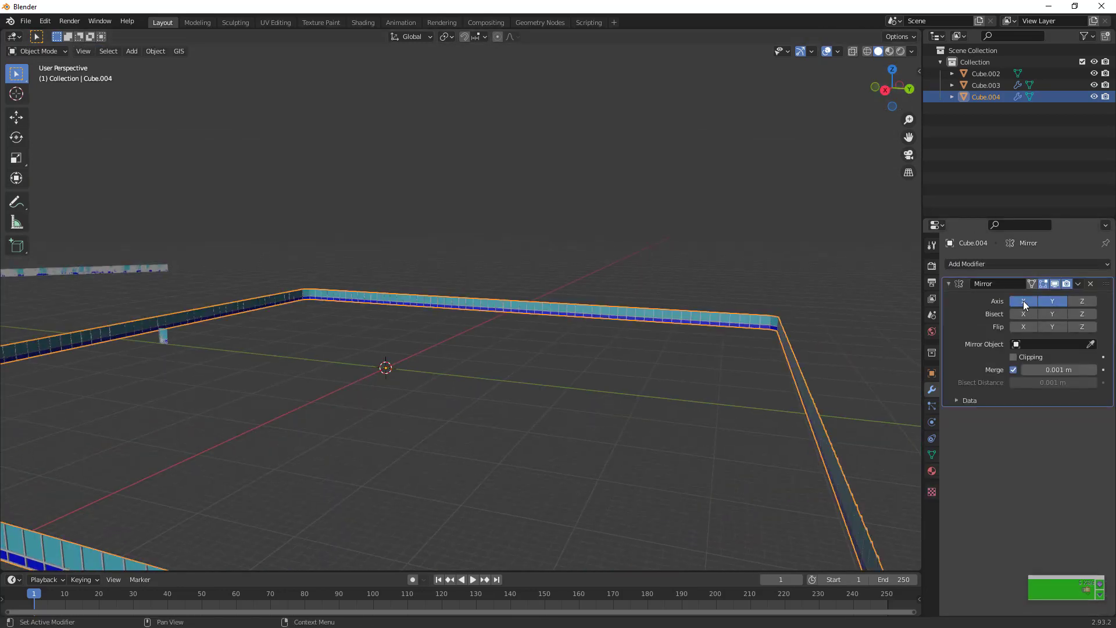
Move the linked facade panels about -0.64 m along X to even out the pane spacing at the mirror seam
{"action": "left_click_drag", "start_coordinate": [895, 99], "coordinate": [866, 64]}
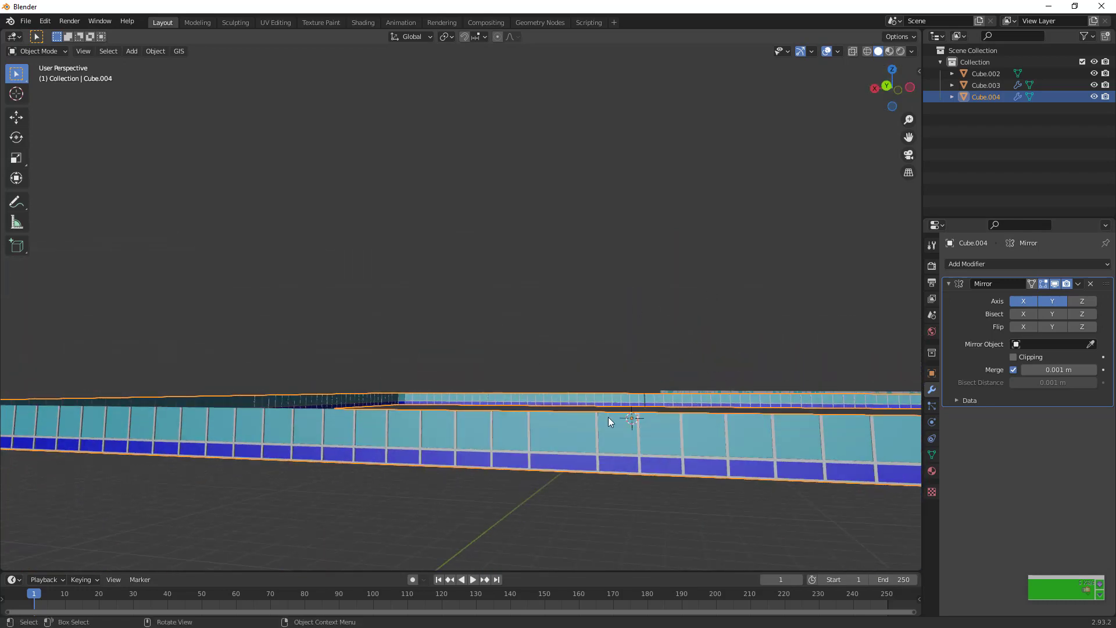
{"action": "key", "text": "Tab"}
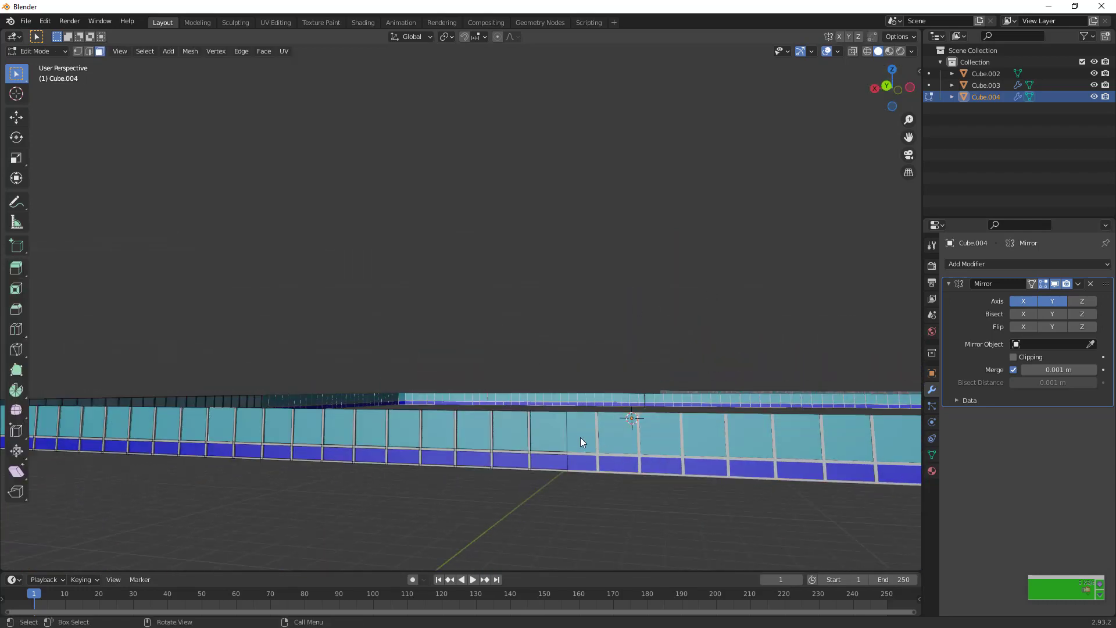
{"action": "key", "text": "l"}
{"action": "key", "text": "g"}
{"action": "key", "text": "y"}
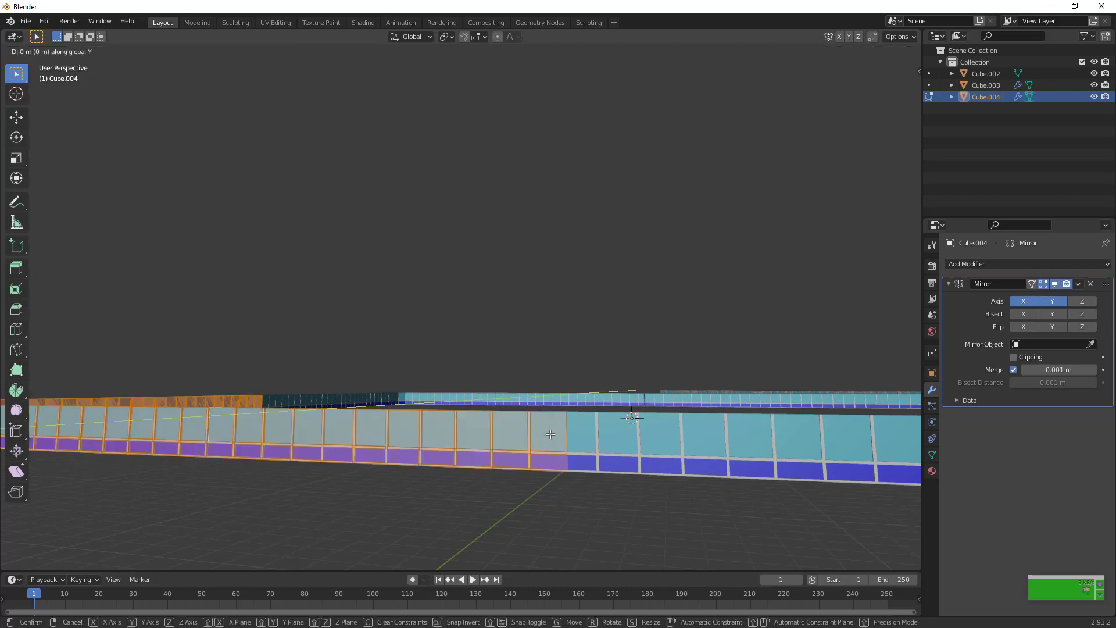
{"action": "key", "text": "x"}
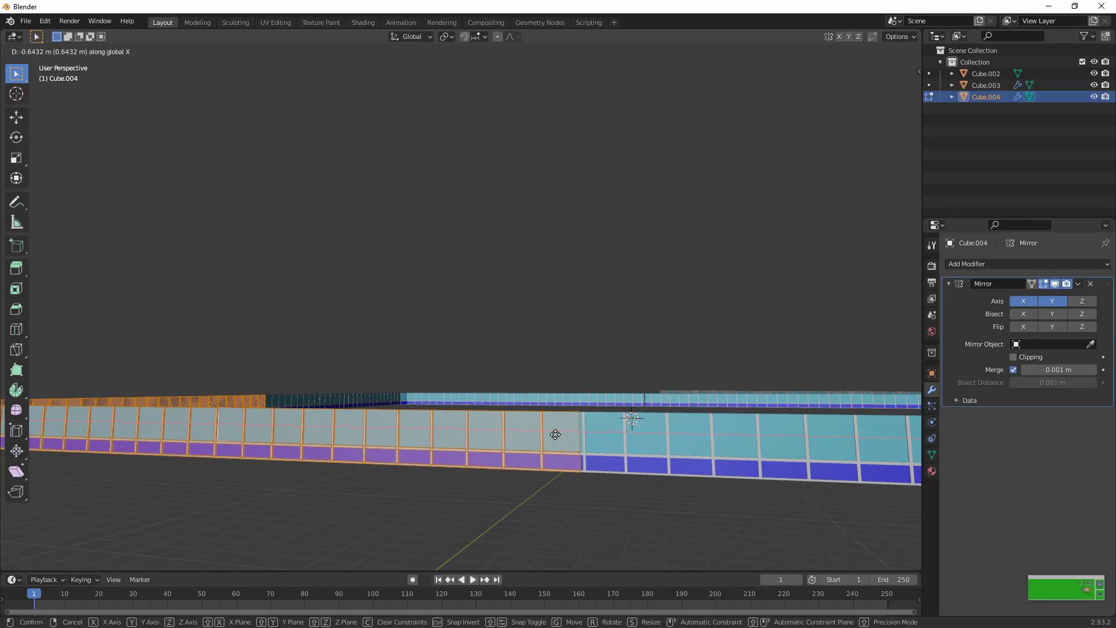
{"action": "left_click", "coordinate": [555, 435]}
{"action": "key", "text": "Tab"}
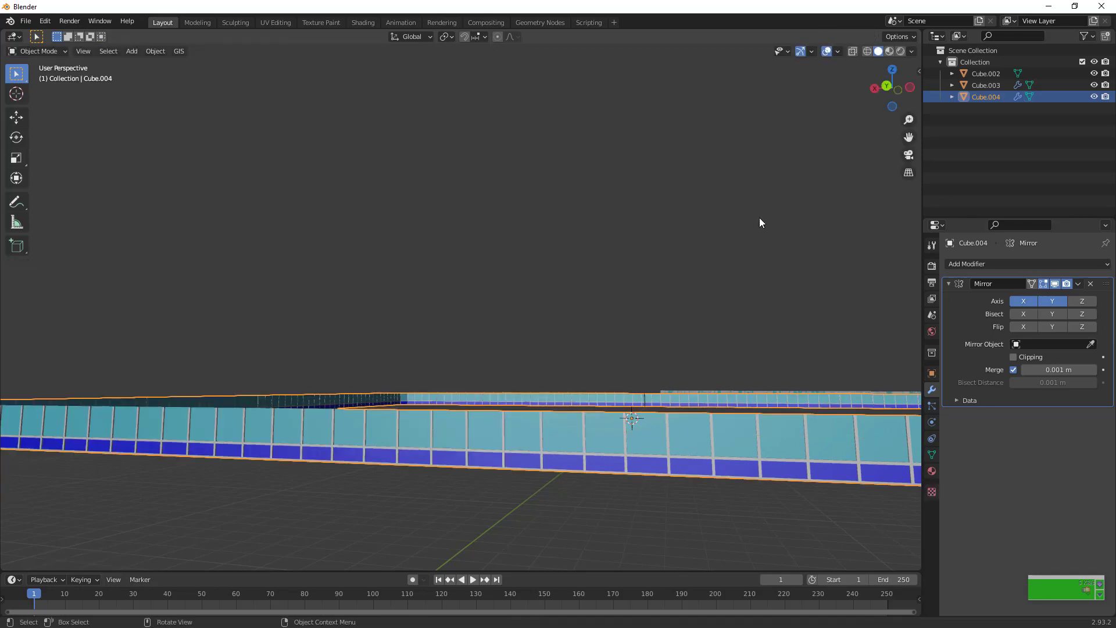
Apply the Mirror modifier and add an Array modifier to the facade ring
{"action": "left_click_drag", "start_coordinate": [891, 102], "coordinate": [580, 294]}
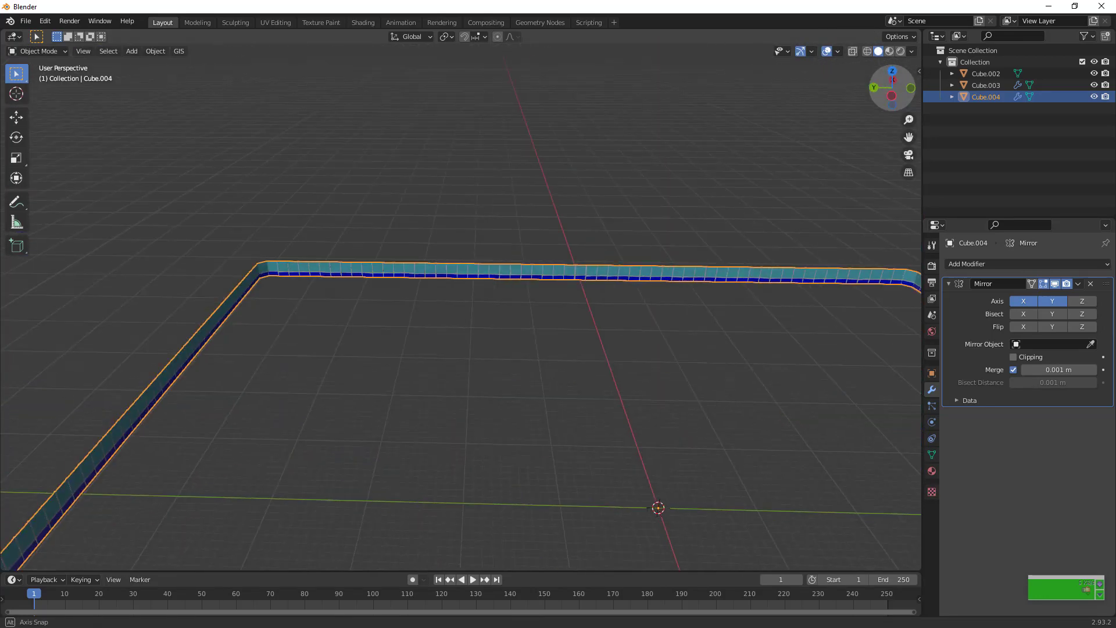
{"action": "scroll", "coordinate": [646, 266], "scroll_direction": "down", "scroll_amount": 5}
{"action": "left_click", "coordinate": [983, 265]}
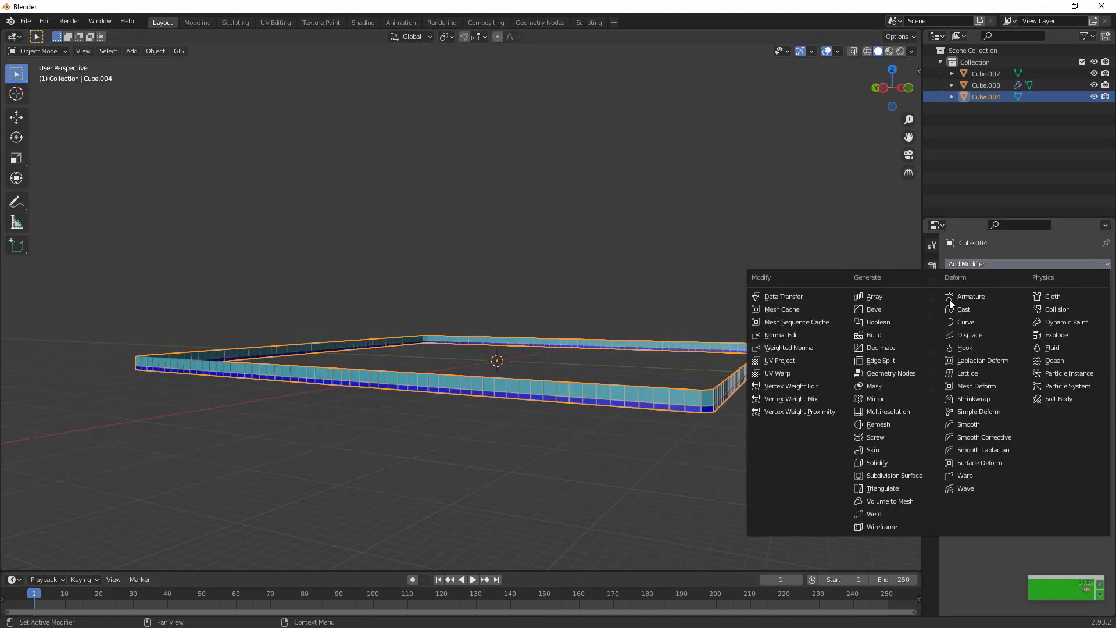
{"action": "left_click", "coordinate": [900, 296]}
Set the array's relative offset to 0 on X and 1 on Z to stack the rings vertically
{"action": "left_click", "coordinate": [1048, 351]}
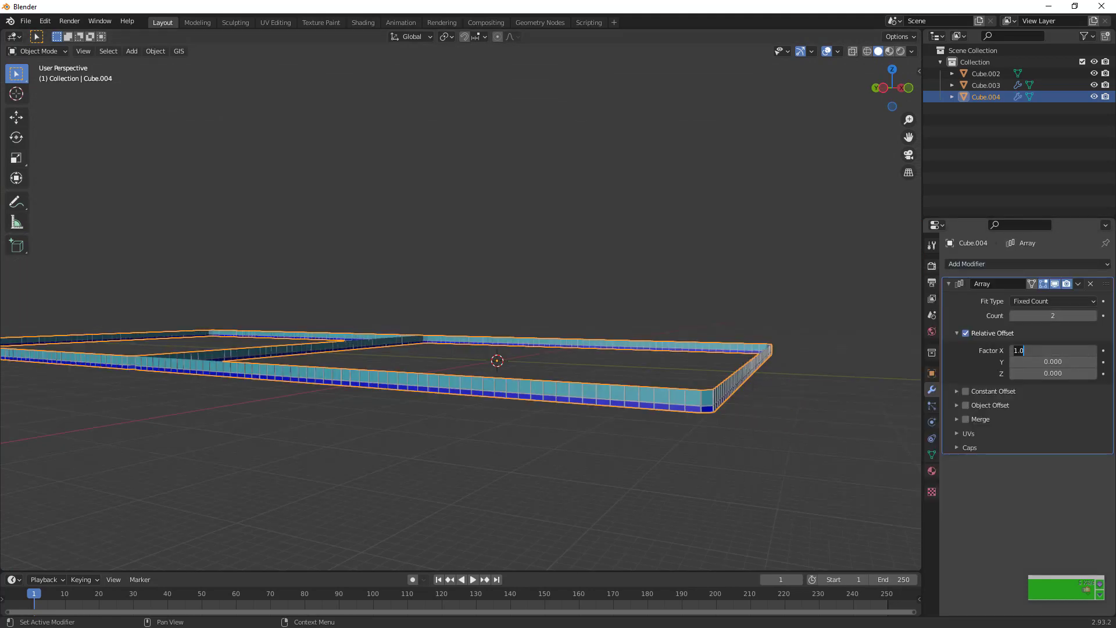
{"action": "type", "text": "0"}
{"action": "key", "text": "Tab"}
{"action": "key", "text": "Tab"}
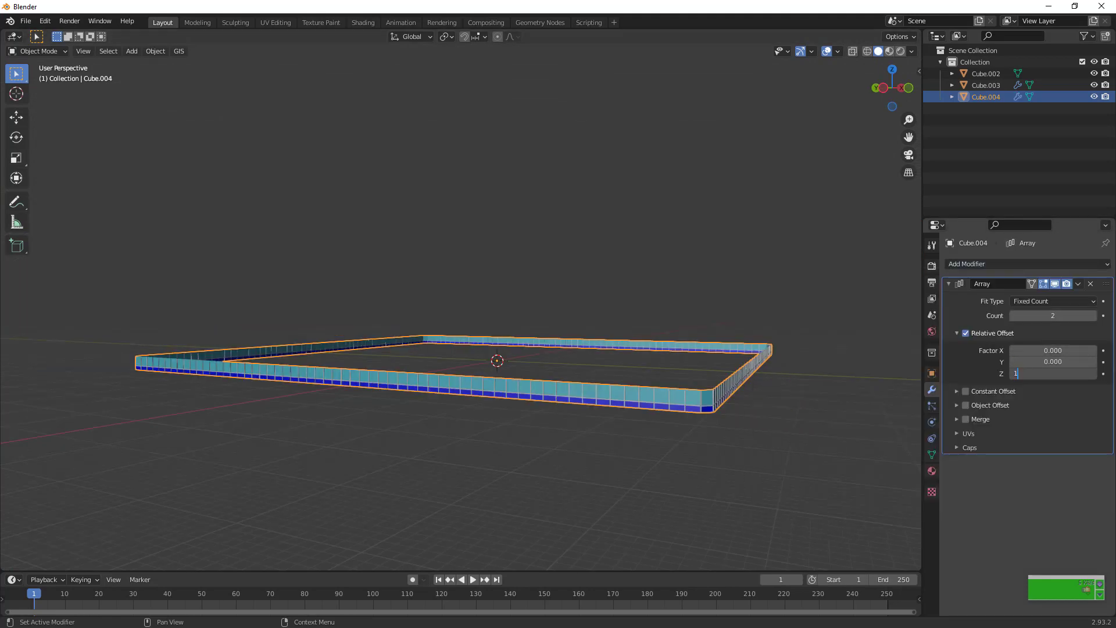
{"action": "type", "text": "1"}
{"action": "key", "text": "Return"}
Set the array count to 400 floors
{"action": "left_click_drag", "start_coordinate": [1055, 315], "coordinate": [933, 287]}
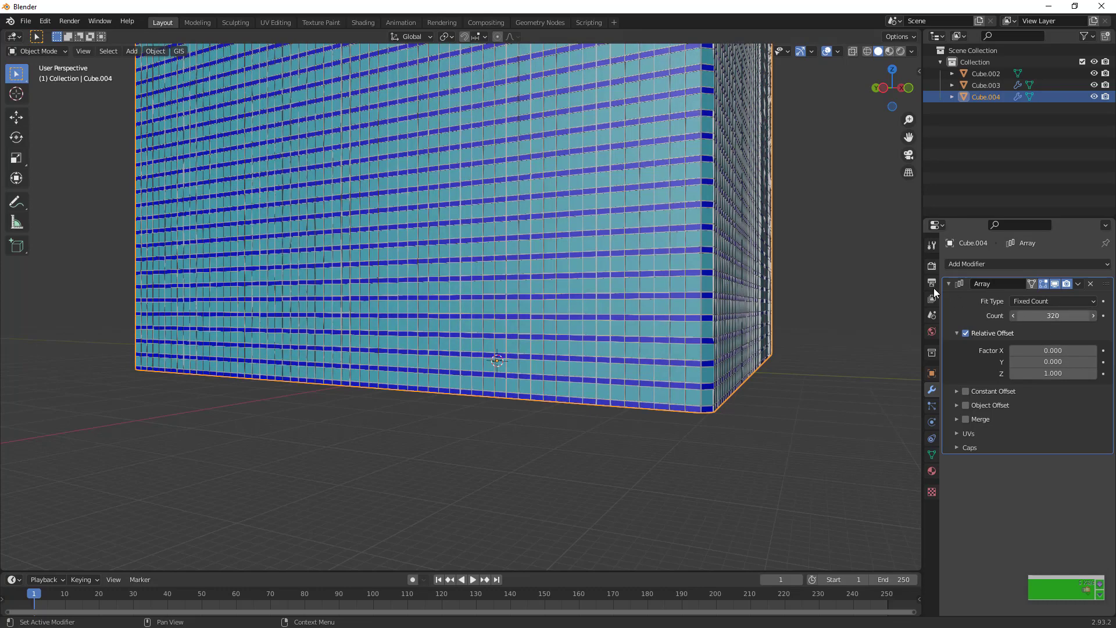
{"action": "left_click_drag", "start_coordinate": [1047, 315], "coordinate": [1063, 315]}
{"action": "left_click", "coordinate": [1062, 315]}
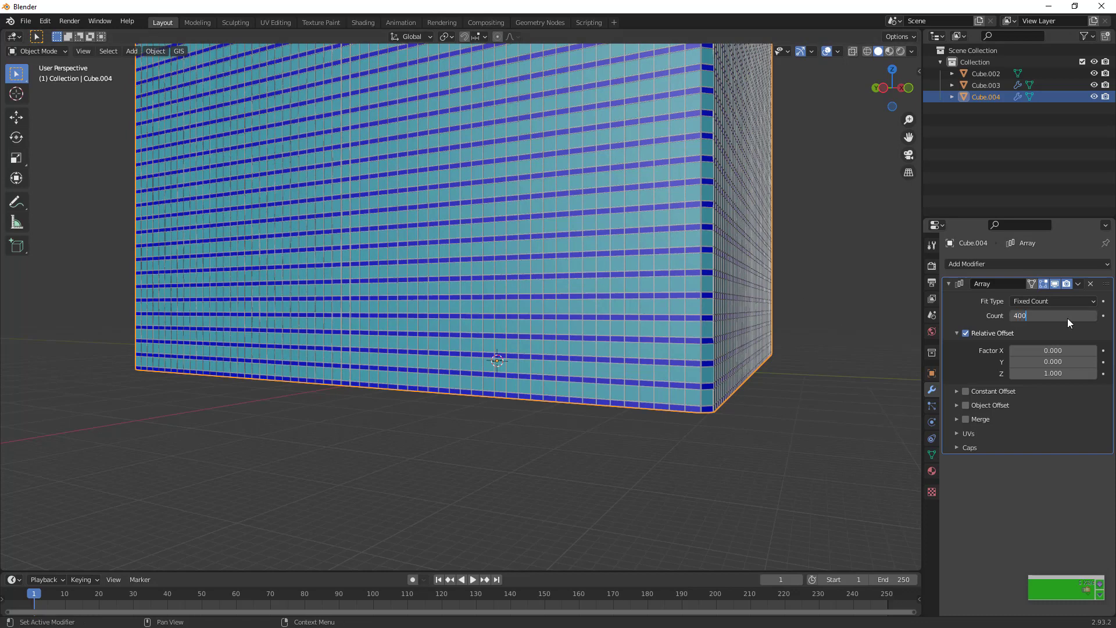
{"action": "key", "text": "Return"}
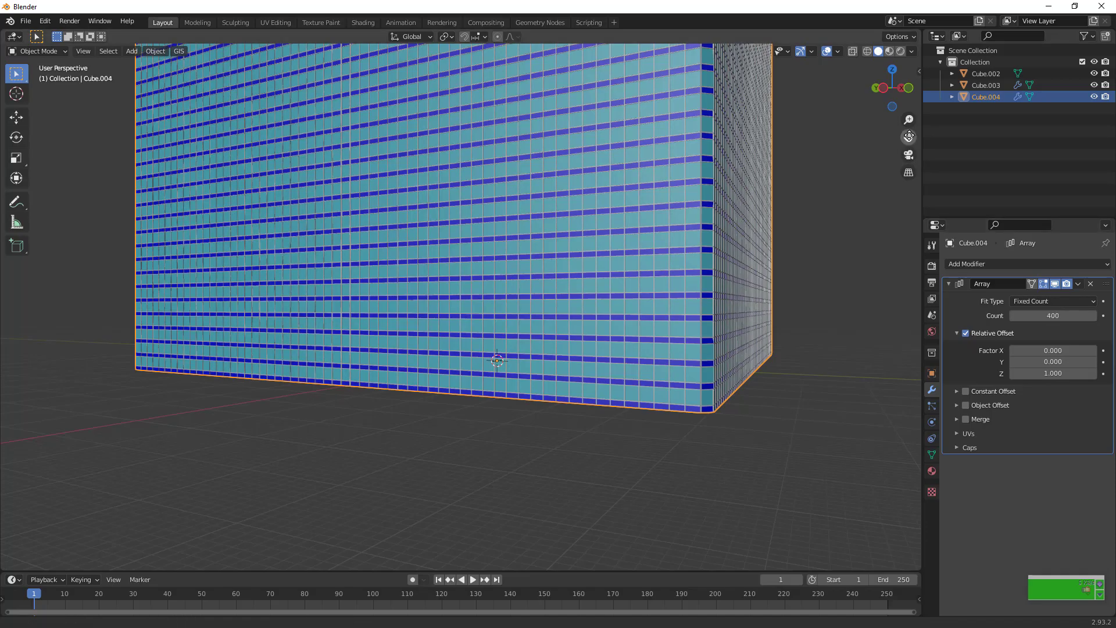
Examine the full height of the stacked tower and display its transform dimensions
{"action": "left_click_drag", "start_coordinate": [908, 138], "coordinate": [901, 604]}
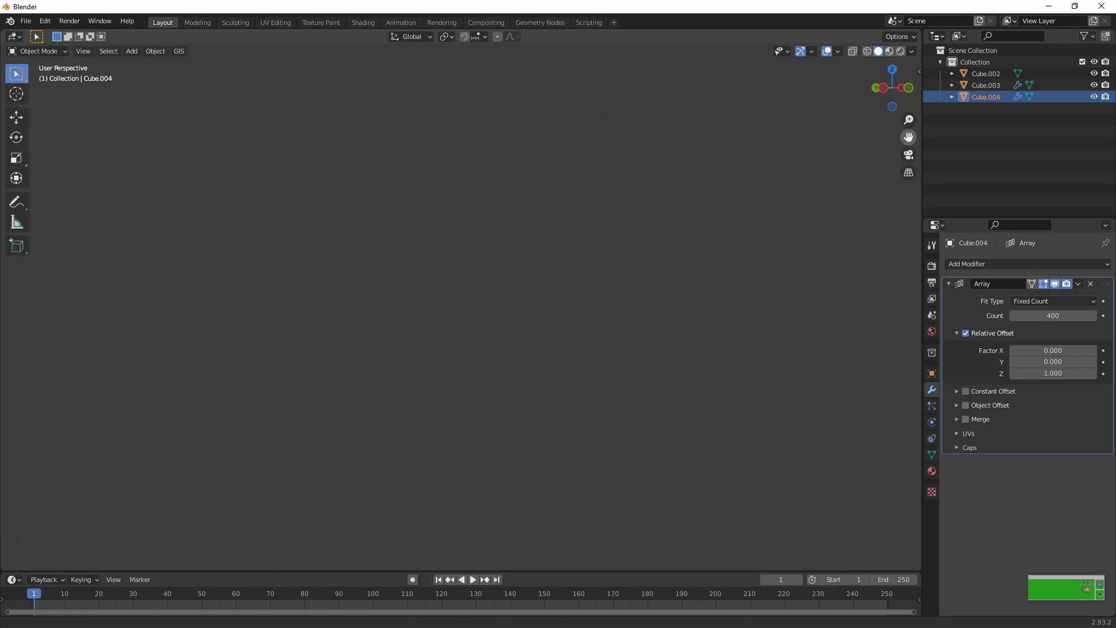
{"action": "scroll", "coordinate": [665, 358], "scroll_direction": "down", "scroll_amount": 7}
{"action": "scroll", "coordinate": [665, 358], "scroll_direction": "up", "scroll_amount": 3}
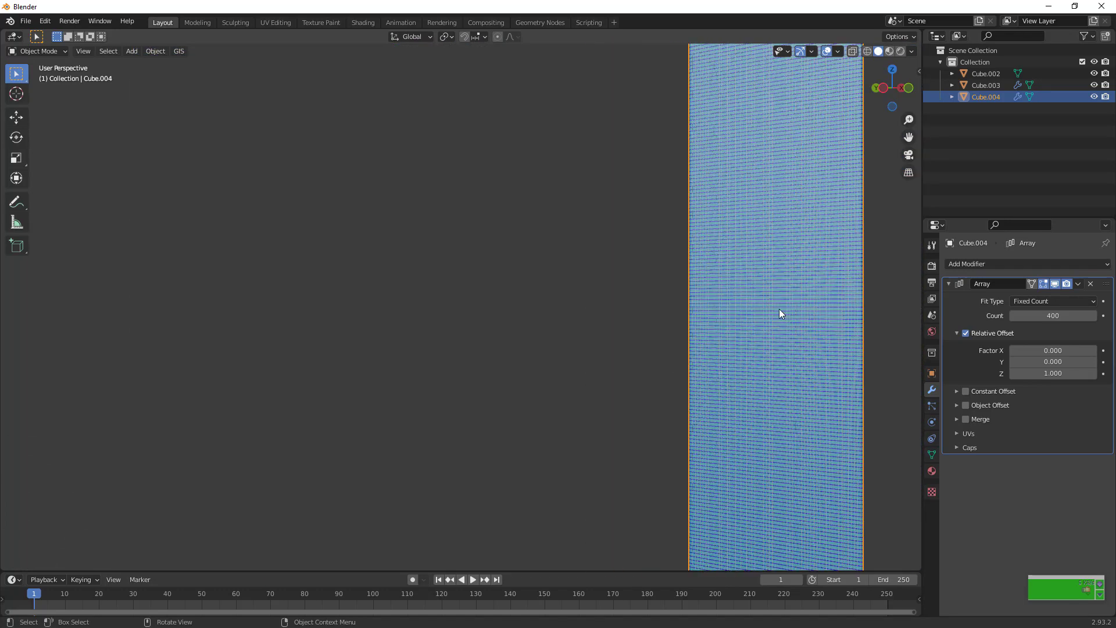
{"action": "scroll", "coordinate": [778, 309], "scroll_direction": "down", "scroll_amount": 4}
{"action": "key", "text": "n"}
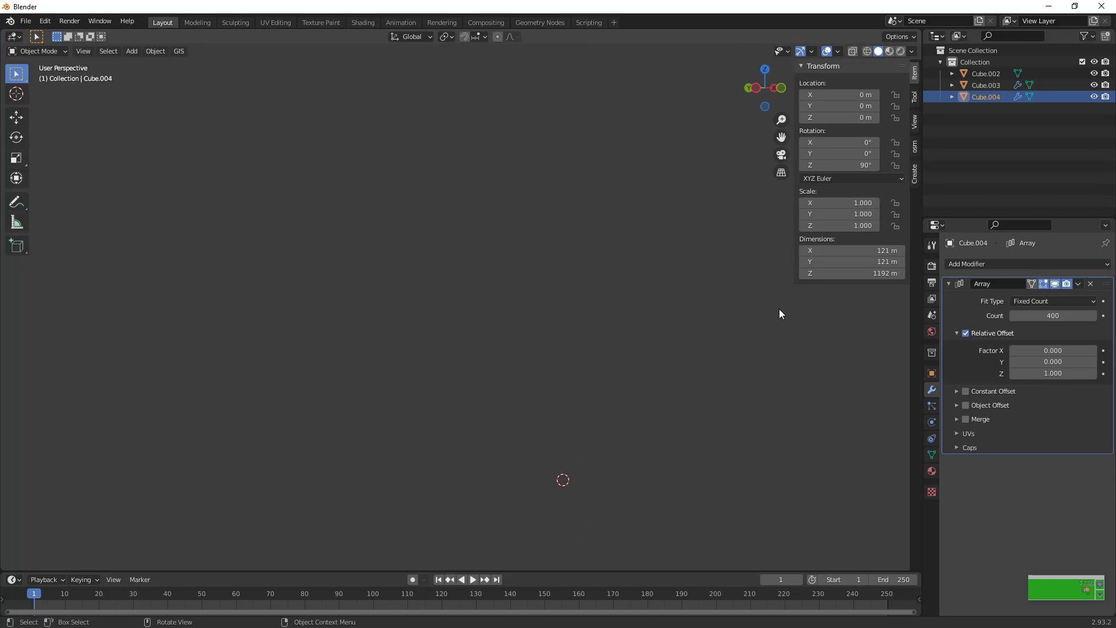
{"action": "left_click", "coordinate": [915, 122]}
{"action": "left_click", "coordinate": [875, 108]}
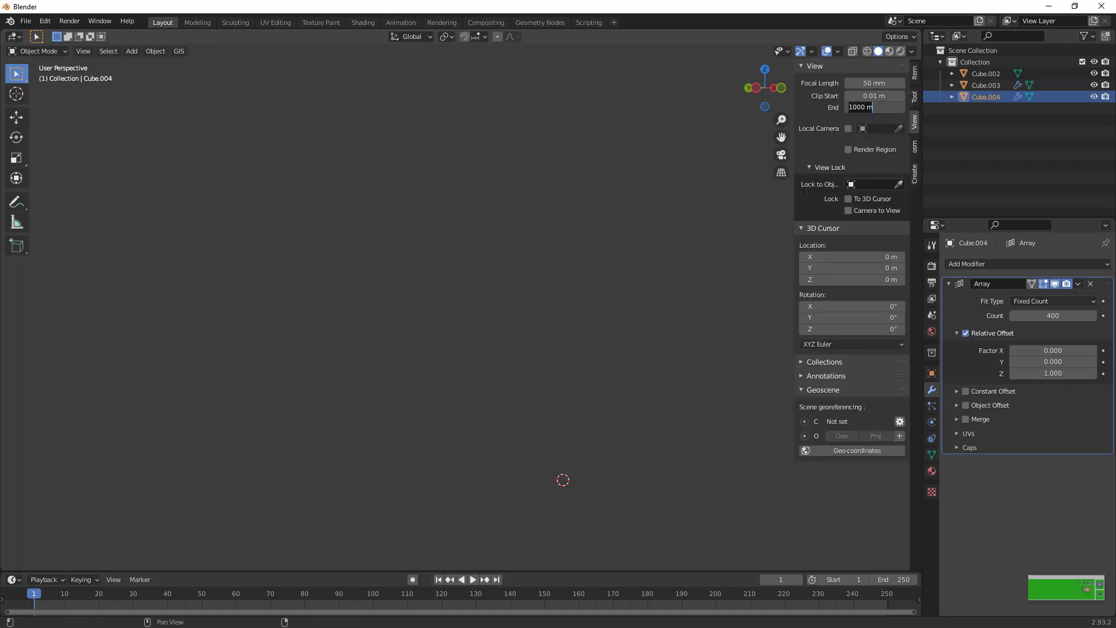
{"action": "type", "text": "1"}
{"action": "key", "text": "Return"}
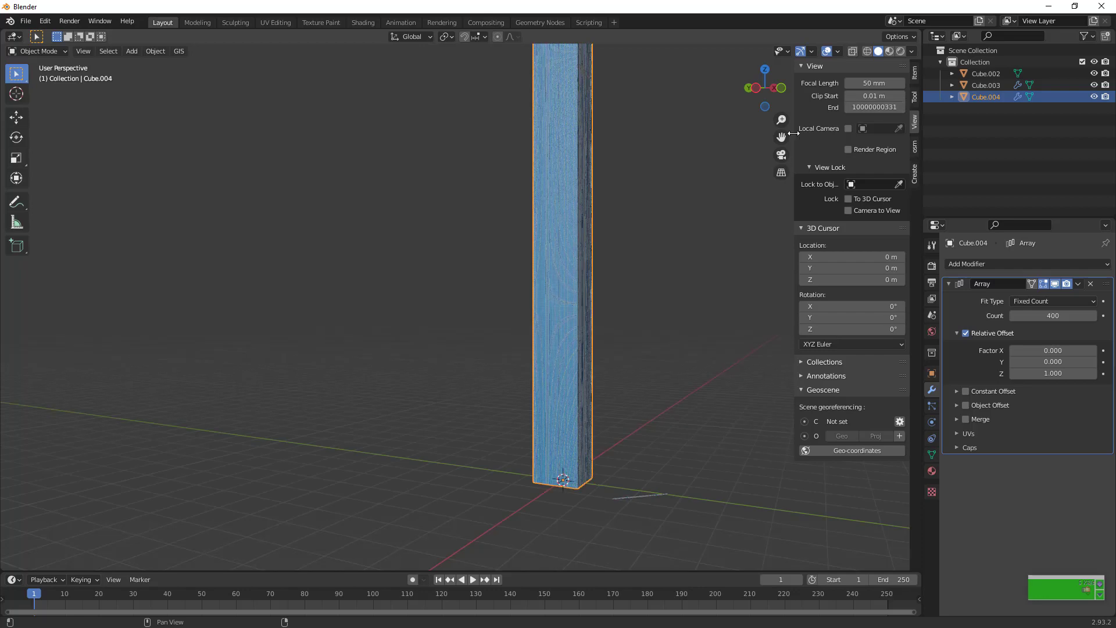
Examine the 400-floor tower from base to top, from far away and close up
{"action": "left_click_drag", "start_coordinate": [781, 138], "coordinate": [730, 314]}
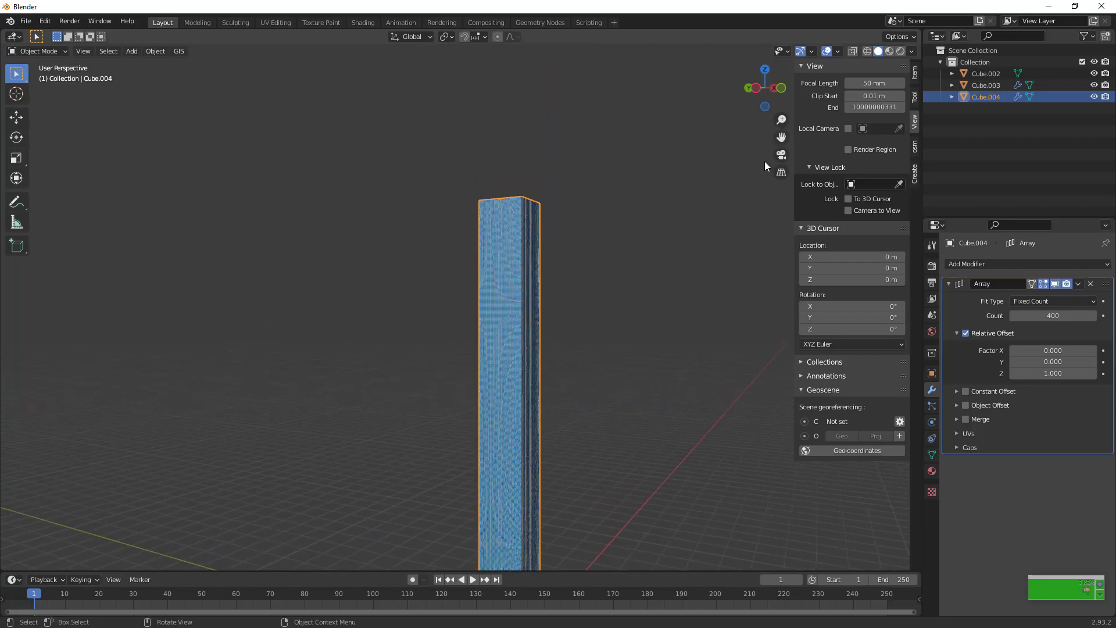
{"action": "scroll", "coordinate": [765, 162], "scroll_direction": "down", "scroll_amount": 8}
{"action": "scroll", "coordinate": [764, 161], "scroll_direction": "up", "scroll_amount": 7}
{"action": "scroll", "coordinate": [765, 161], "scroll_direction": "down", "scroll_amount": 16}
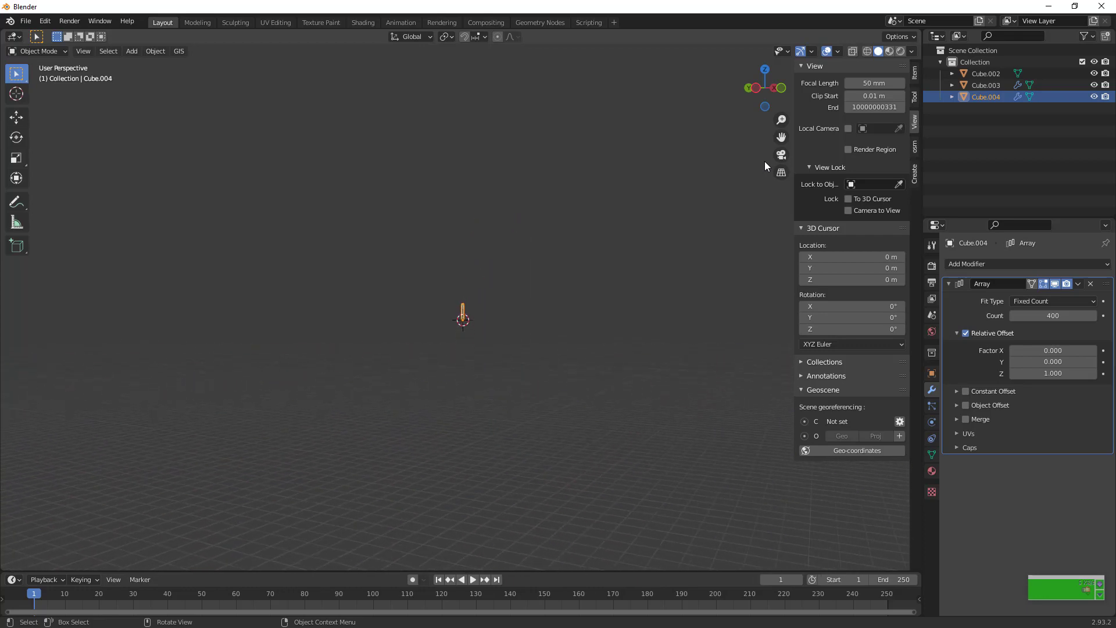
{"action": "scroll", "coordinate": [764, 162], "scroll_direction": "down", "scroll_amount": 4}
{"action": "scroll", "coordinate": [765, 162], "scroll_direction": "up", "scroll_amount": 2}
{"action": "scroll", "coordinate": [765, 161], "scroll_direction": "down", "scroll_amount": 2}
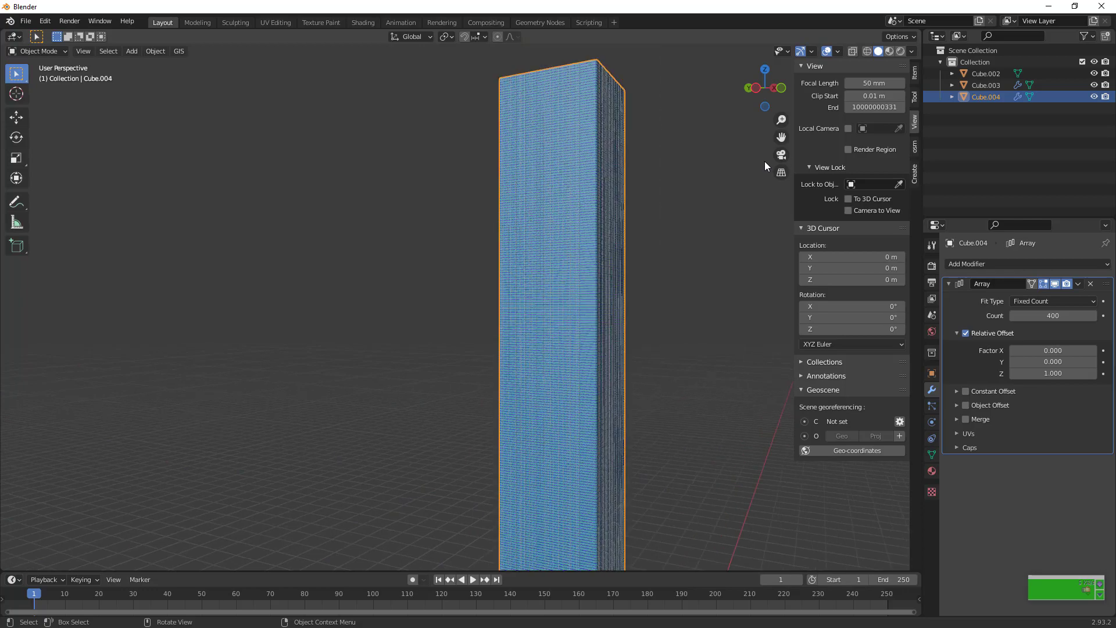
{"action": "left_click_drag", "start_coordinate": [765, 91], "coordinate": [738, 116]}
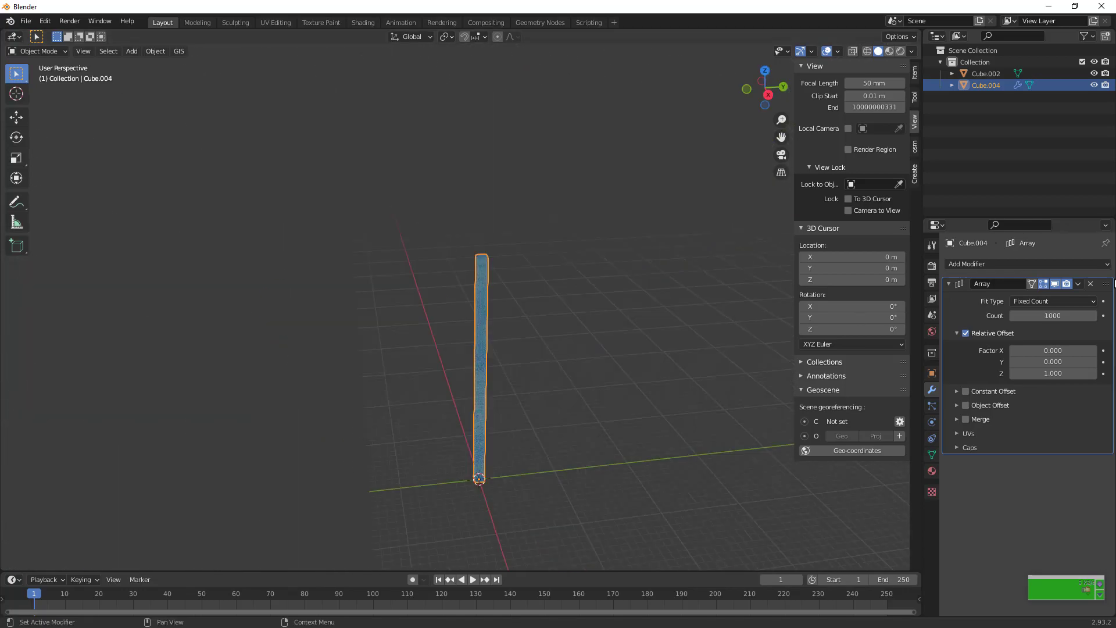
Set the tower's array count to 40 floors
{"action": "left_click", "coordinate": [1052, 315]}
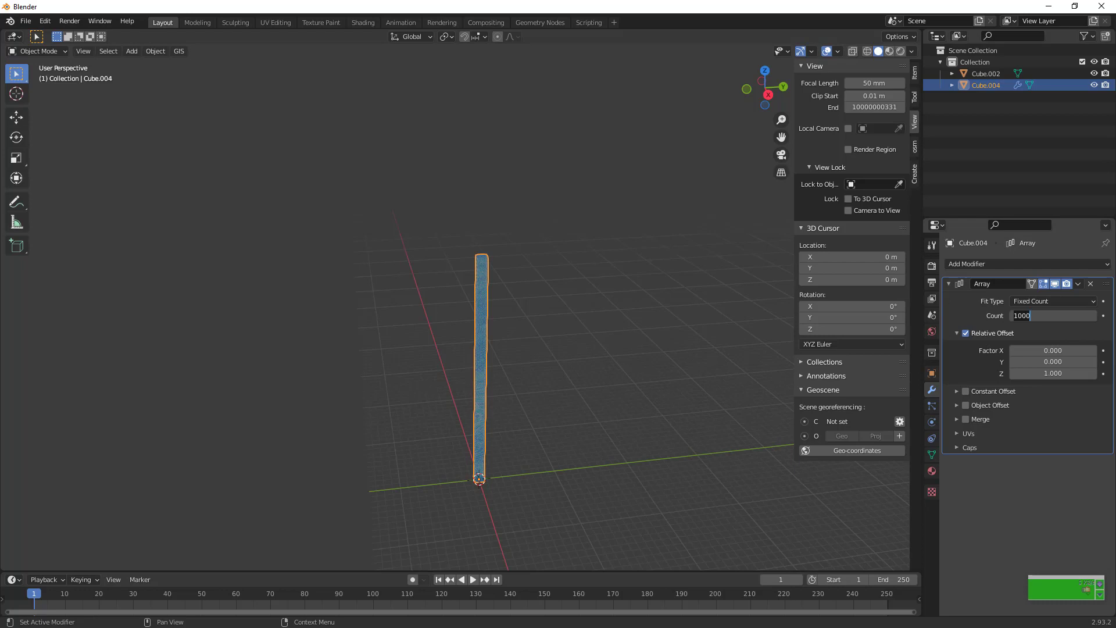
{"action": "key", "text": "BackSpace"}
{"action": "key", "text": "BackSpace"}
{"action": "key", "text": "BackSpace"}
{"action": "key", "text": "BackSpace"}
{"action": "type", "text": "40"}
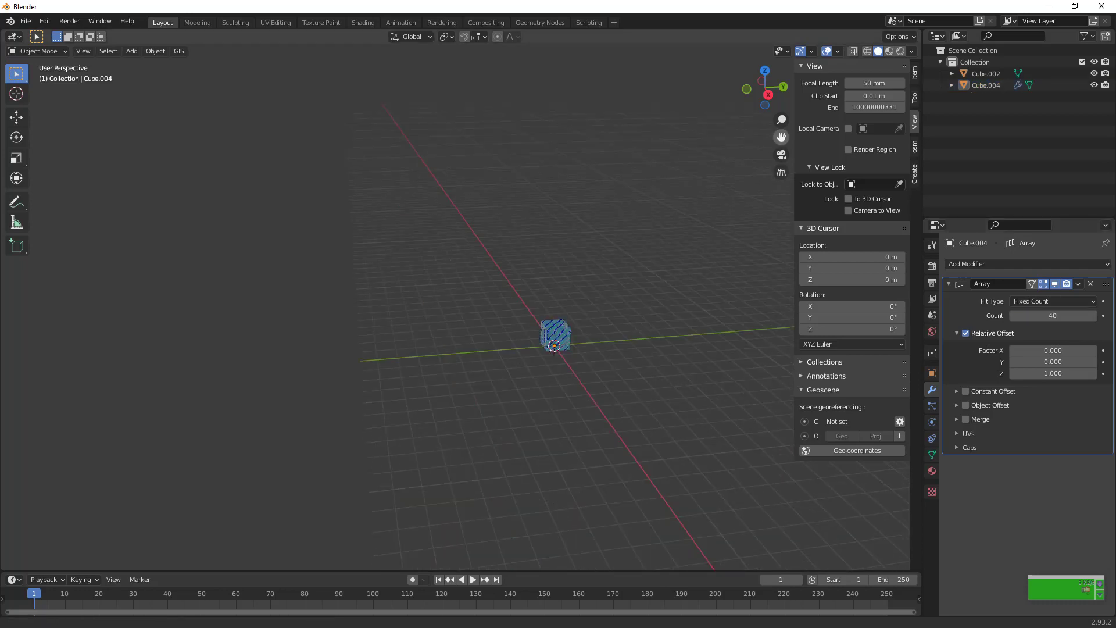
{"action": "left_click_drag", "start_coordinate": [667, 377], "coordinate": [627, 384]}
{"action": "scroll", "coordinate": [627, 384], "scroll_direction": "up", "scroll_amount": 7}
{"action": "scroll", "coordinate": [628, 388], "scroll_direction": "up", "scroll_amount": 1}
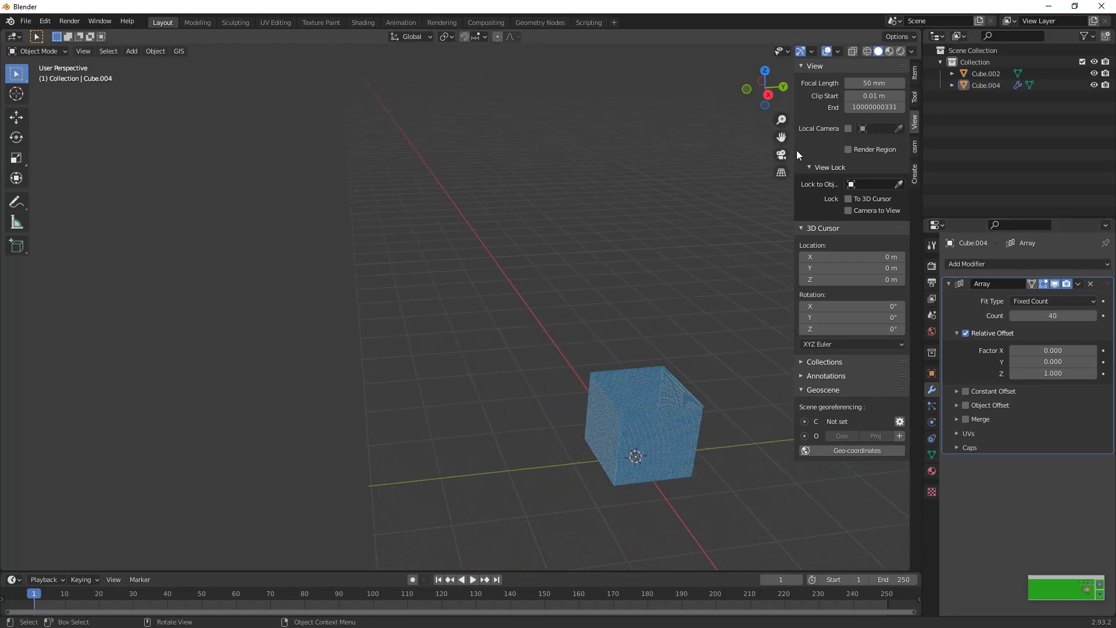
Set the tower's array count to 100 floors
{"action": "left_click", "coordinate": [1053, 315]}
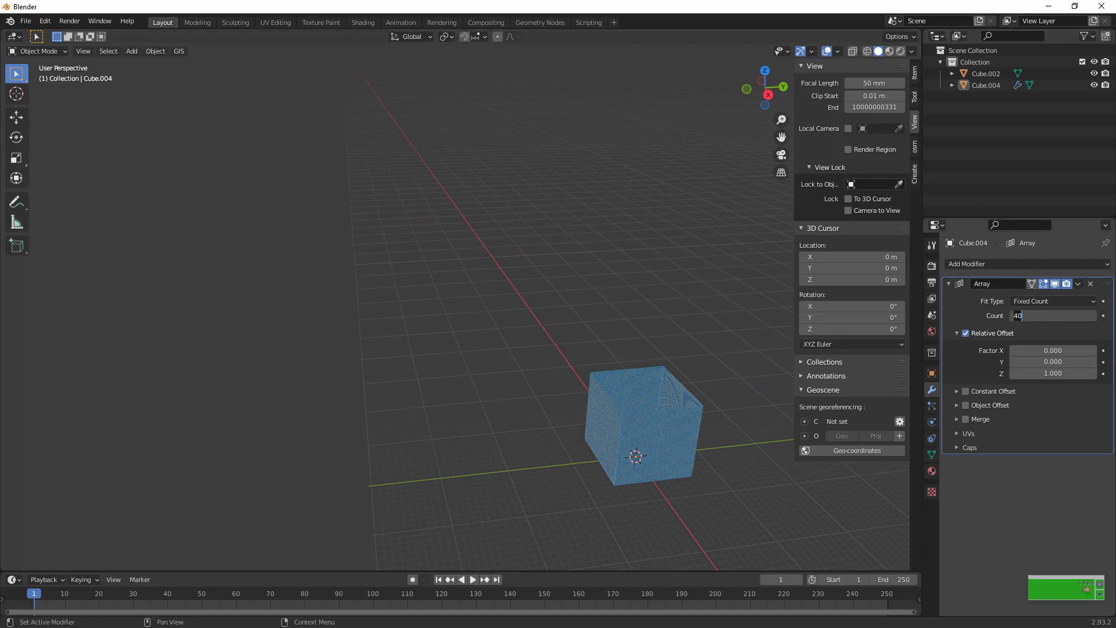
{"action": "type", "text": "100"}
{"action": "key", "text": "Return"}
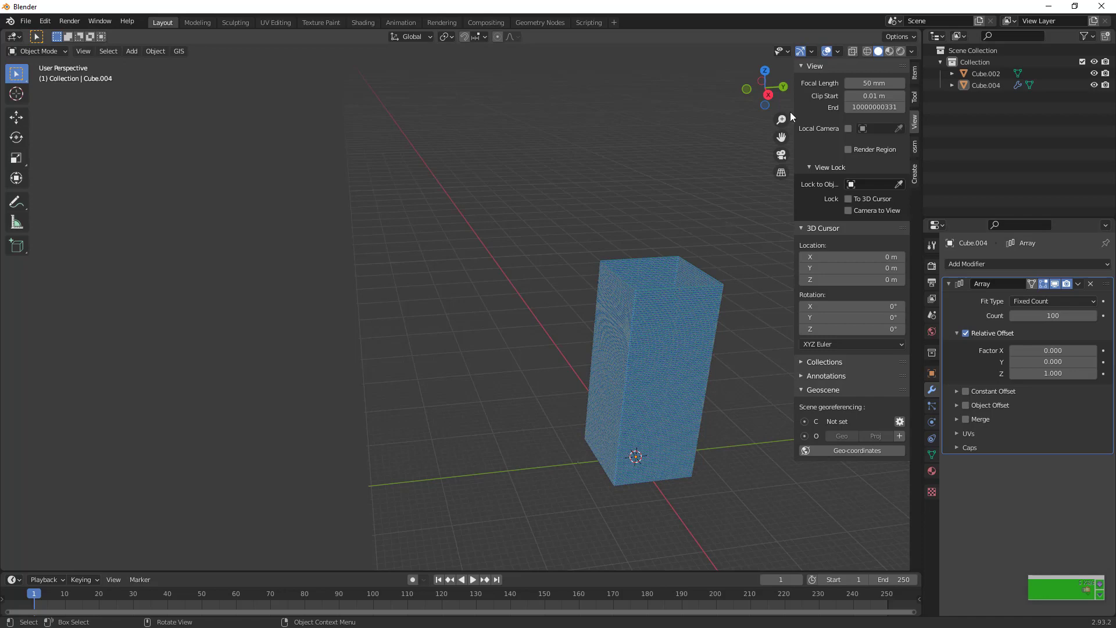
Scale the tower narrower on X and Y only, excluding the Z axis
{"action": "left_click_drag", "start_coordinate": [775, 99], "coordinate": [765, 90]}
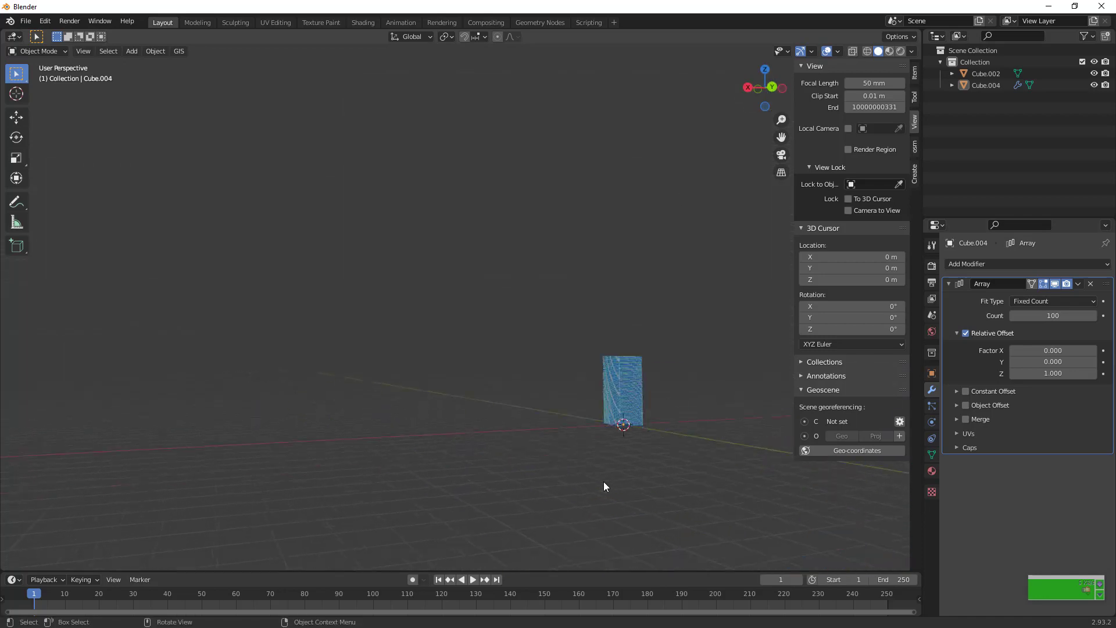
{"action": "scroll", "coordinate": [604, 482], "scroll_direction": "up", "scroll_amount": 2}
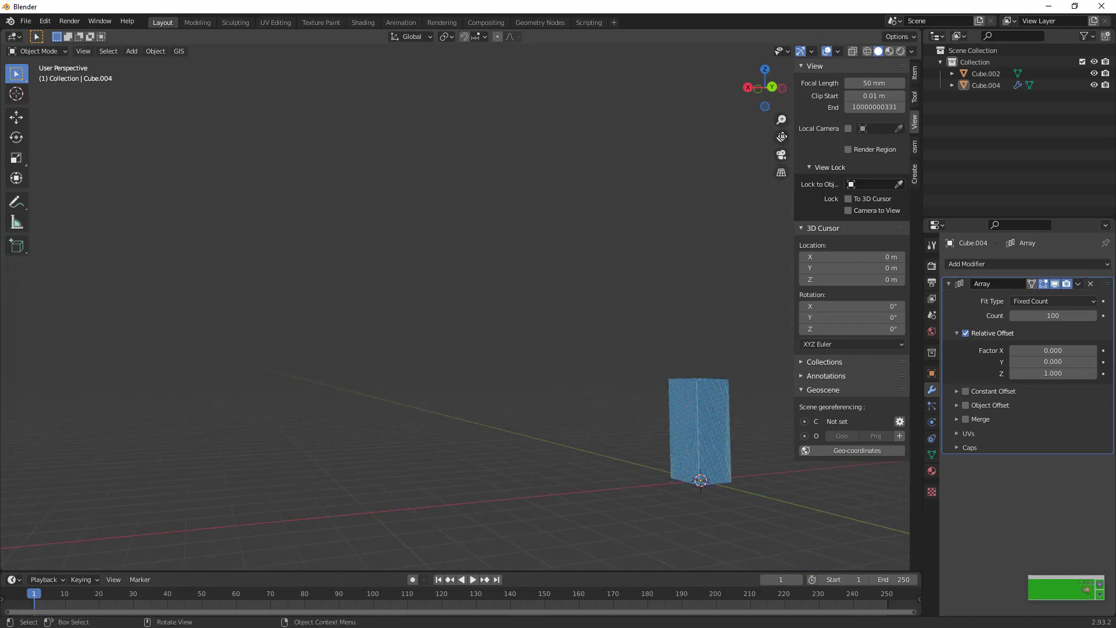
{"action": "left_click_drag", "start_coordinate": [781, 136], "coordinate": [604, 312]}
{"action": "scroll", "coordinate": [604, 312], "scroll_direction": "up", "scroll_amount": 4}
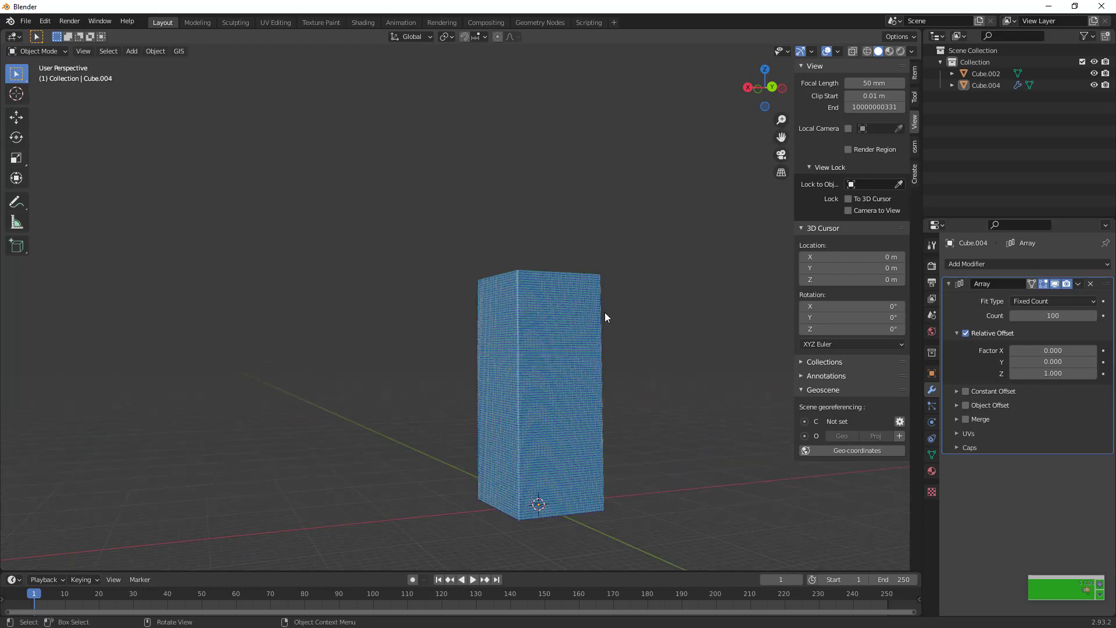
{"action": "left_click", "coordinate": [567, 321]}
{"action": "scroll", "coordinate": [568, 322], "scroll_direction": "up", "scroll_amount": 1}
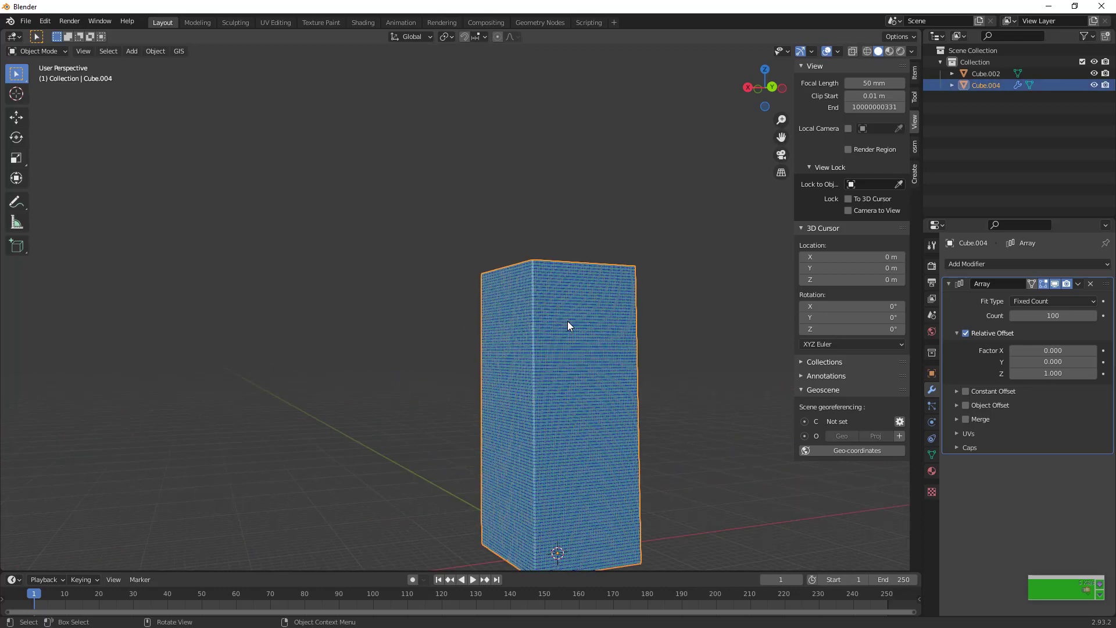
{"action": "key", "text": "s"}
{"action": "key", "text": "shift+z"}
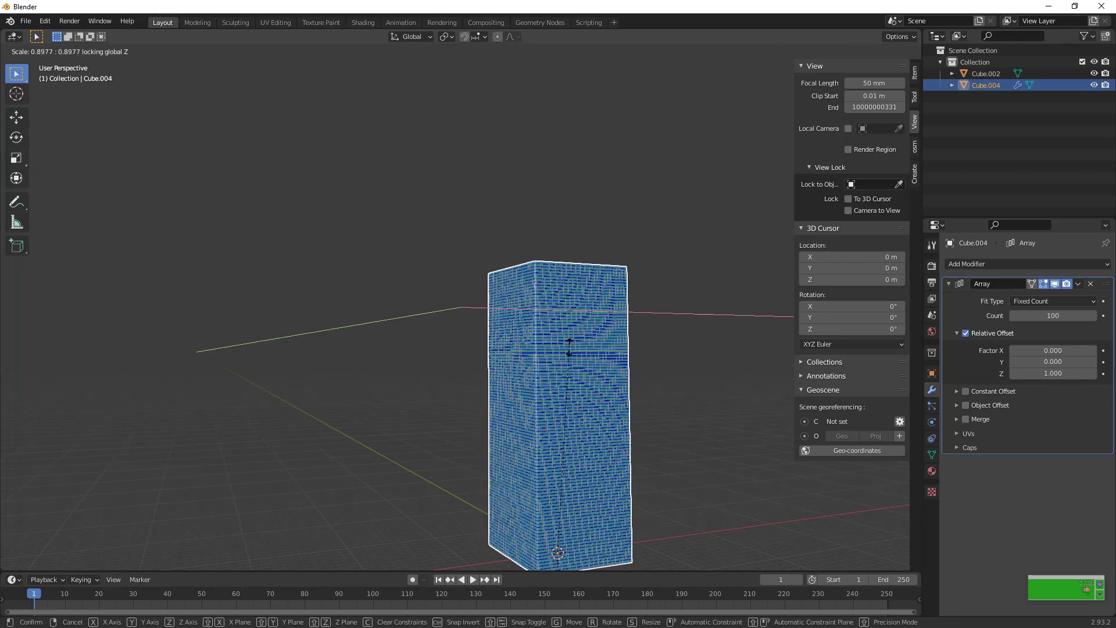
{"action": "left_click", "coordinate": [576, 446]}
Examine the slimmed tower's facade bands and corner edge from low and distant viewpoints up to the roof
{"action": "scroll", "coordinate": [576, 446], "scroll_direction": "up", "scroll_amount": 3}
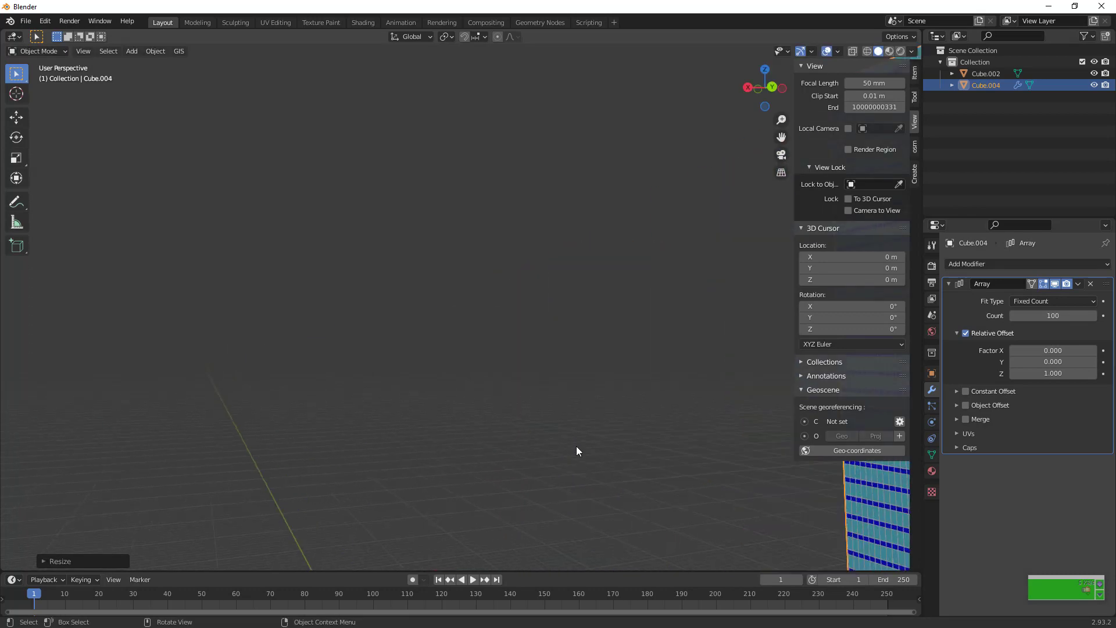
{"action": "scroll", "coordinate": [577, 445], "scroll_direction": "down", "scroll_amount": 5, "text": "ctrl"}
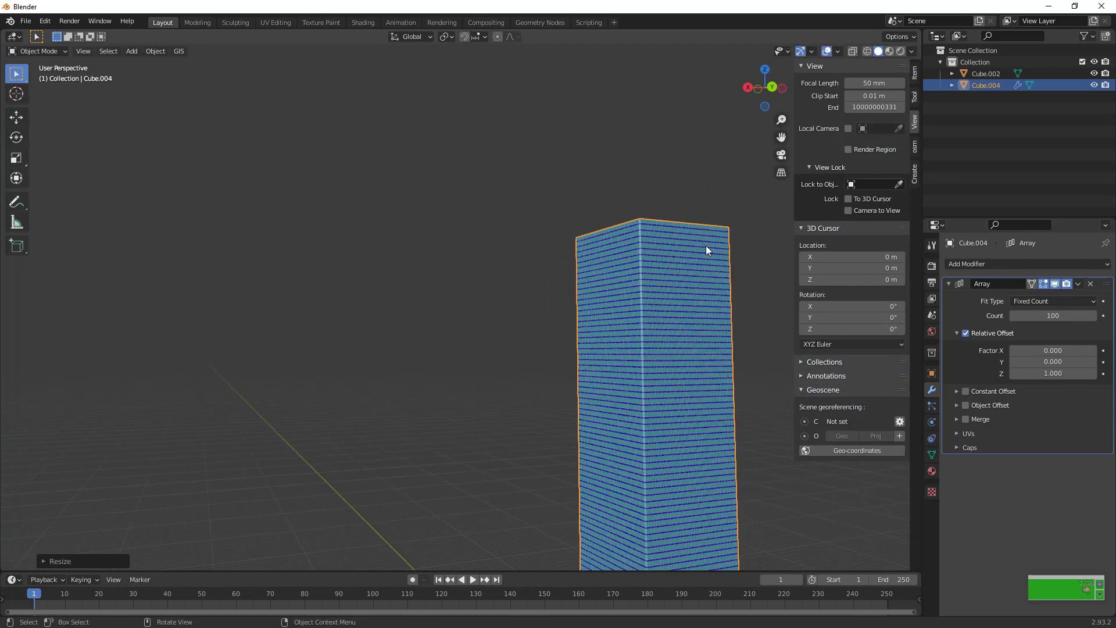
{"action": "scroll", "coordinate": [705, 274], "scroll_direction": "up", "scroll_amount": 3}
{"action": "left_click_drag", "start_coordinate": [784, 140], "coordinate": [631, 567]}
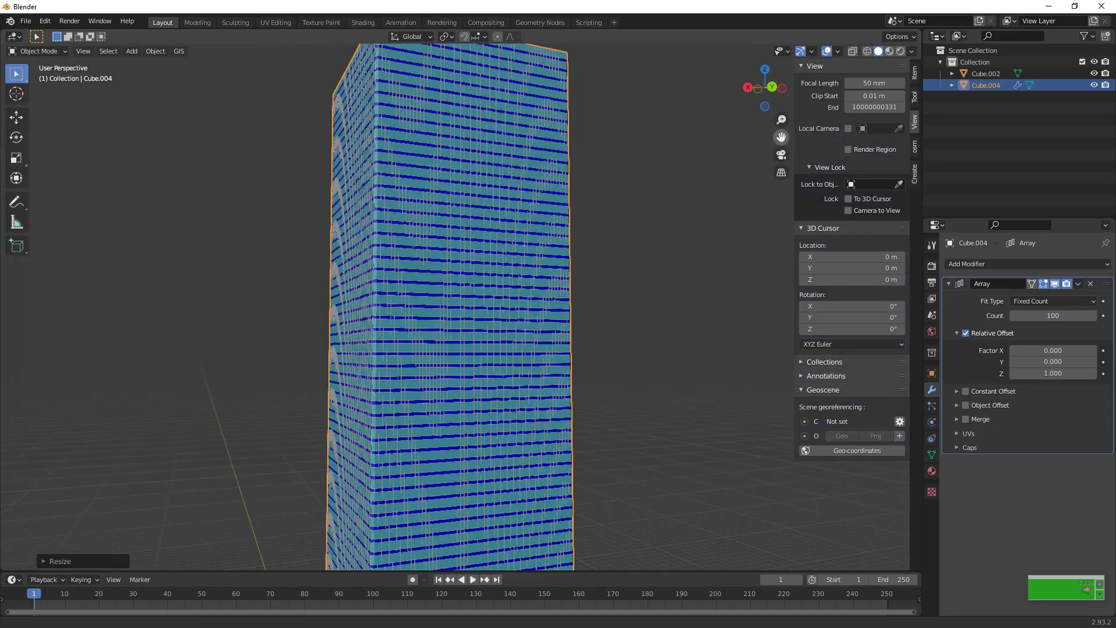
{"action": "left_click_drag", "start_coordinate": [767, 90], "coordinate": [792, 52]}
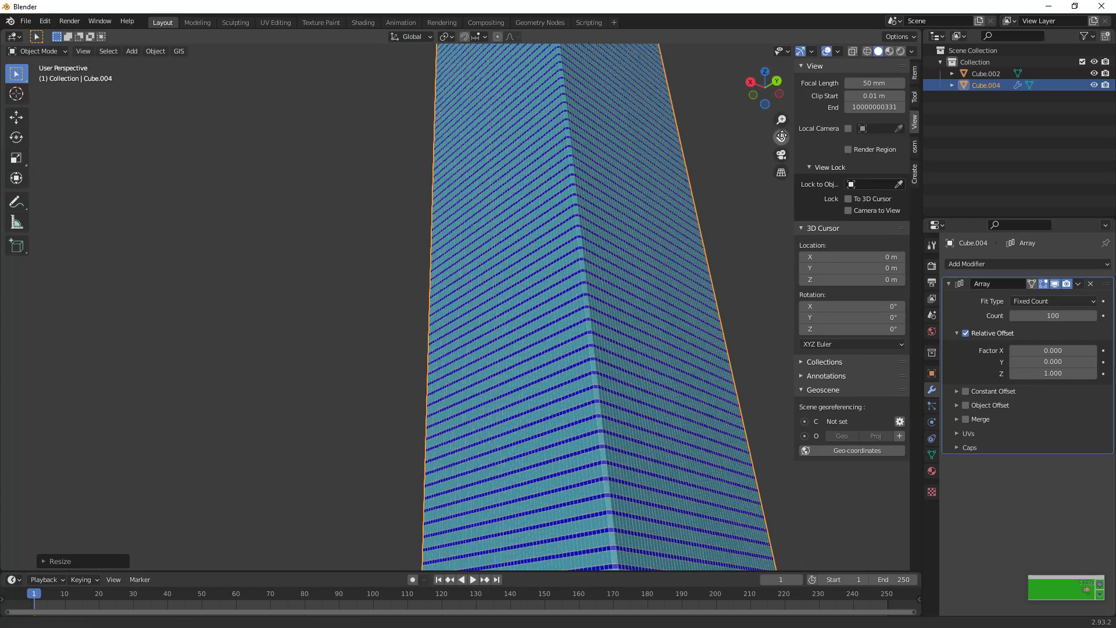
{"action": "left_click_drag", "start_coordinate": [781, 136], "coordinate": [744, 122]}
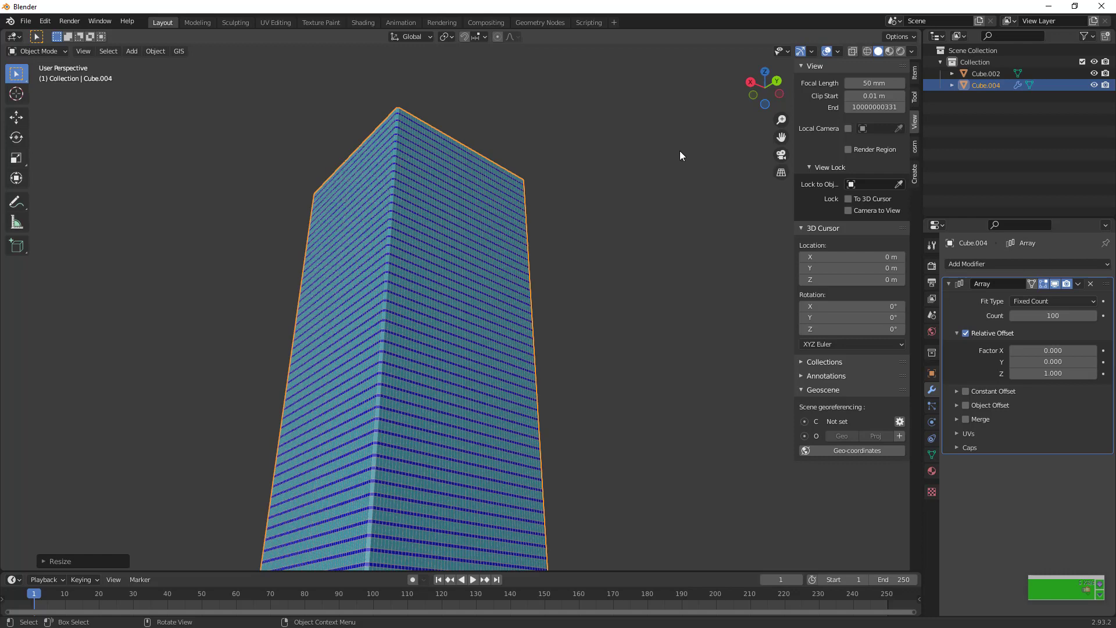
Add a cylinder mesh at the base of the tower
{"action": "key", "text": "shift+a"}
{"action": "mouse_move", "coordinate": [679, 152]}
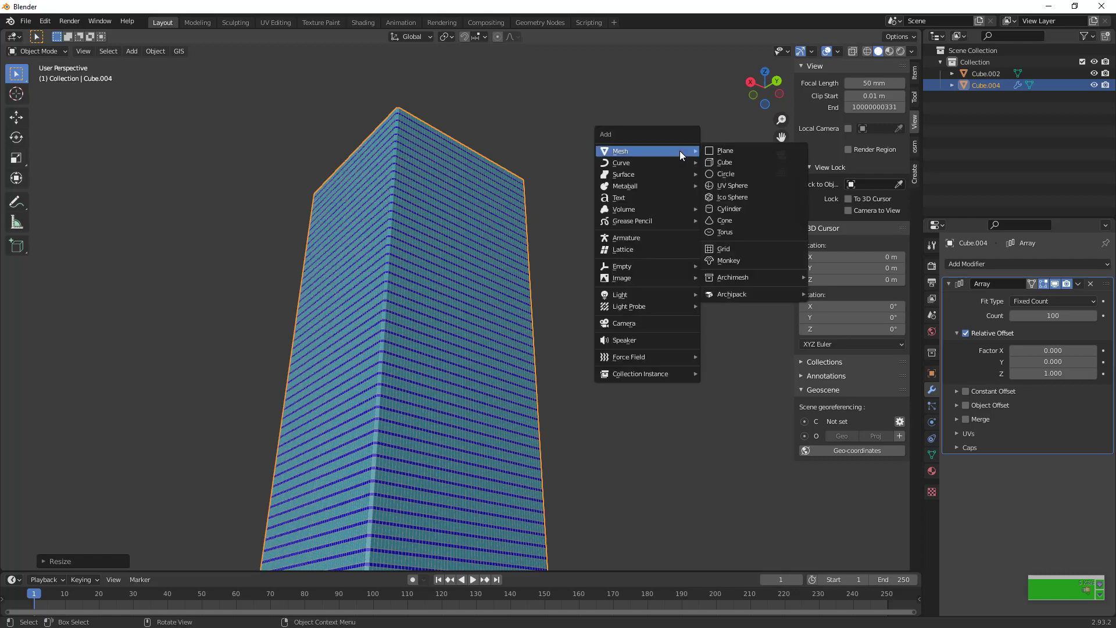
{"action": "left_click", "coordinate": [724, 208]}
{"action": "scroll", "coordinate": [597, 240], "scroll_direction": "down", "scroll_amount": 6}
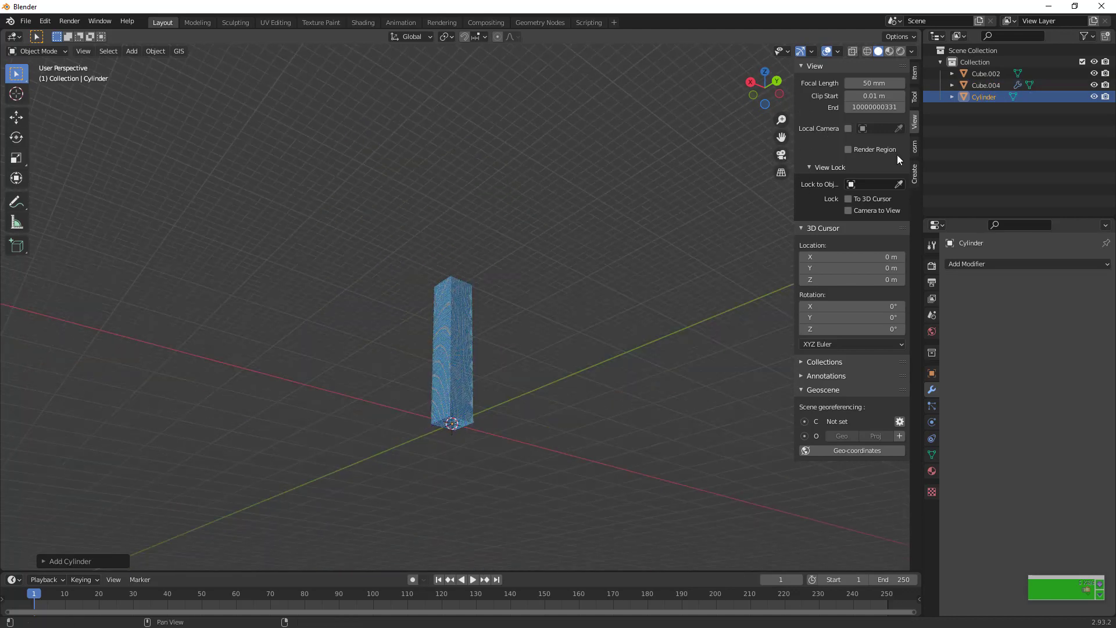
Enable Cavity with the Screen type in the viewport shading options
{"action": "left_click", "coordinate": [911, 52]}
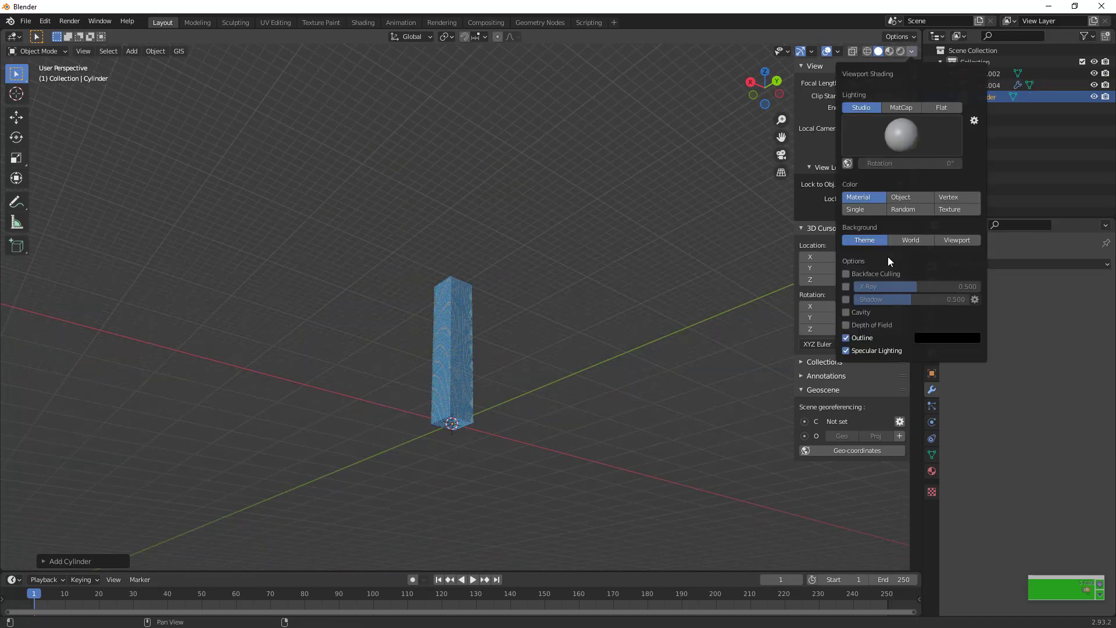
{"action": "left_click", "coordinate": [849, 312]}
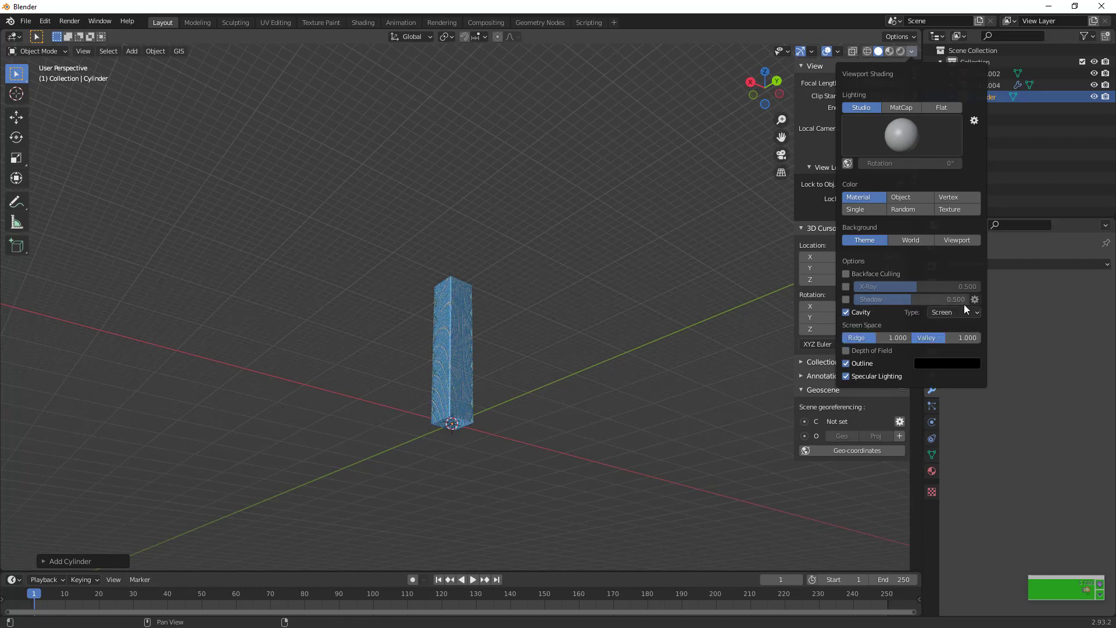
{"action": "left_click_drag", "start_coordinate": [765, 88], "coordinate": [808, 92]}
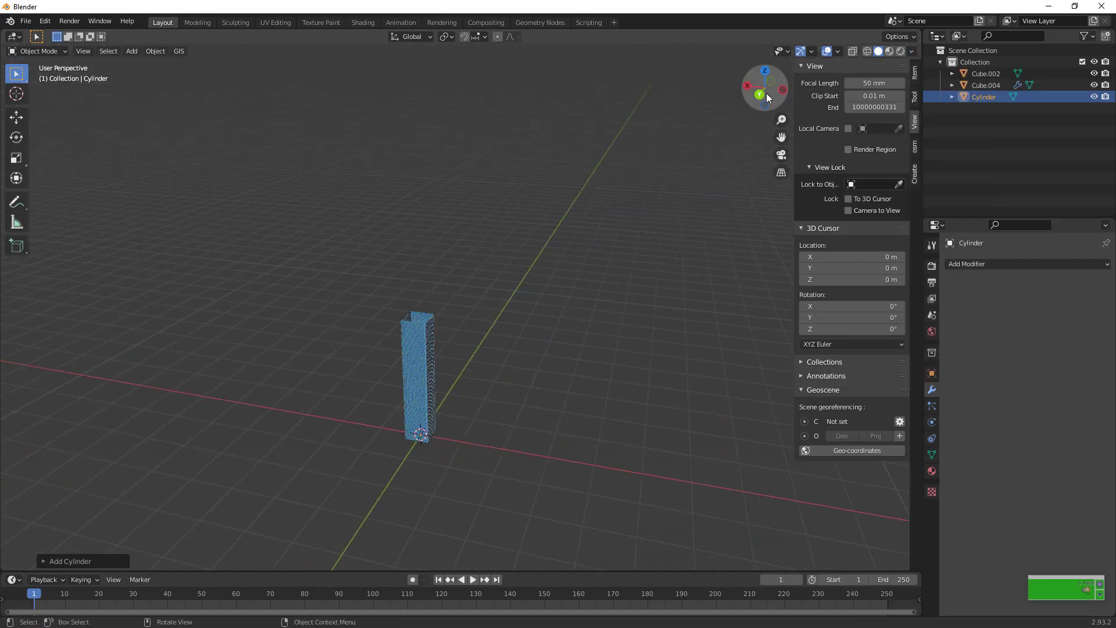
Scale the cylinder from the back view into a tall column roughly matching the tower, standing beside it along X
{"action": "left_click", "coordinate": [760, 93]}
{"action": "key", "text": "s"}
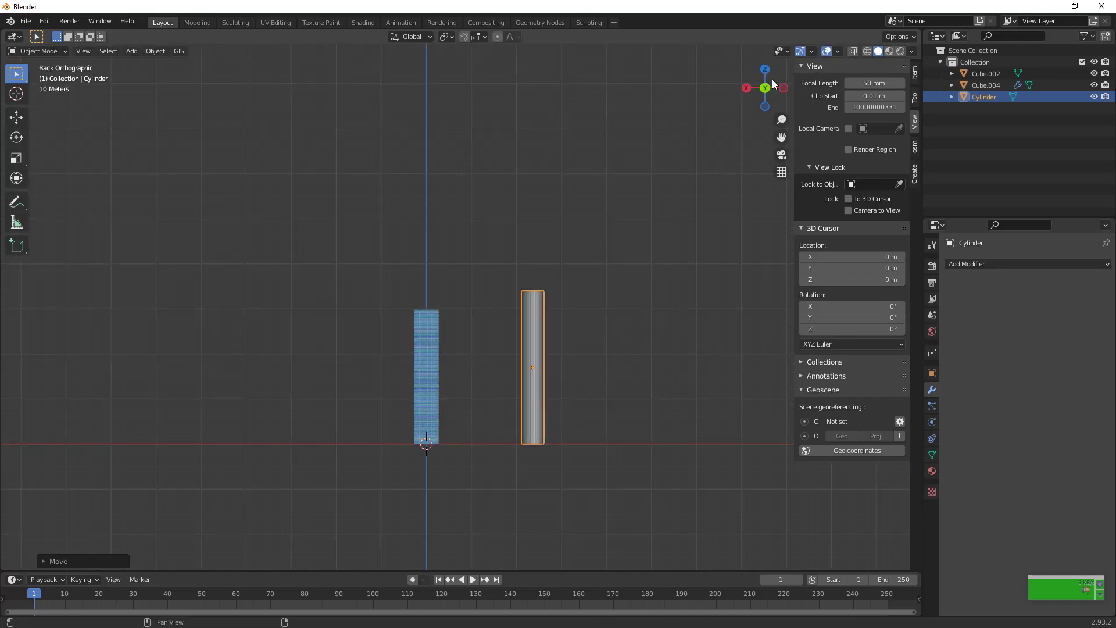
{"action": "left_click_drag", "start_coordinate": [772, 84], "coordinate": [734, 102]}
Select the single facade panel behind the tower and isolate it in local view
{"action": "left_click", "coordinate": [427, 401]}
{"action": "left_click", "coordinate": [427, 401]}
{"action": "scroll", "coordinate": [621, 363], "scroll_direction": "up", "scroll_amount": 2}
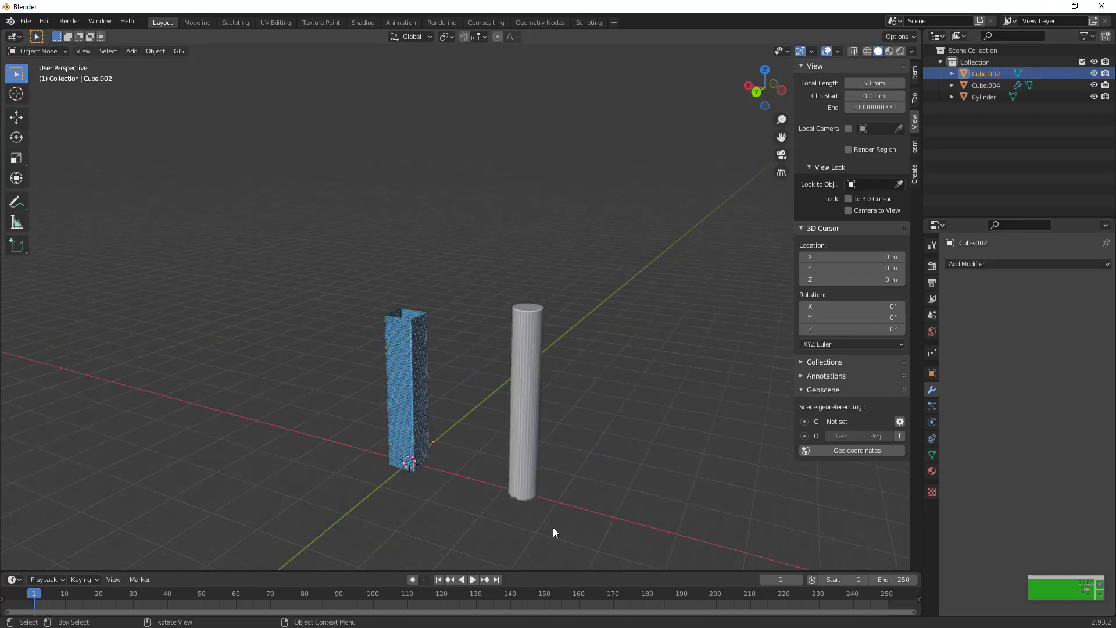
{"action": "left_click", "coordinate": [527, 469]}
{"action": "left_click", "coordinate": [421, 439]}
{"action": "left_click", "coordinate": [421, 440]}
{"action": "key", "text": "KP_Divide"}
Rotate the isolated facade panel 45° about the global Z axis
{"action": "middle_click_drag", "start_coordinate": [374, 203], "coordinate": [517, 210]}
{"action": "type", "text": "rz90"}
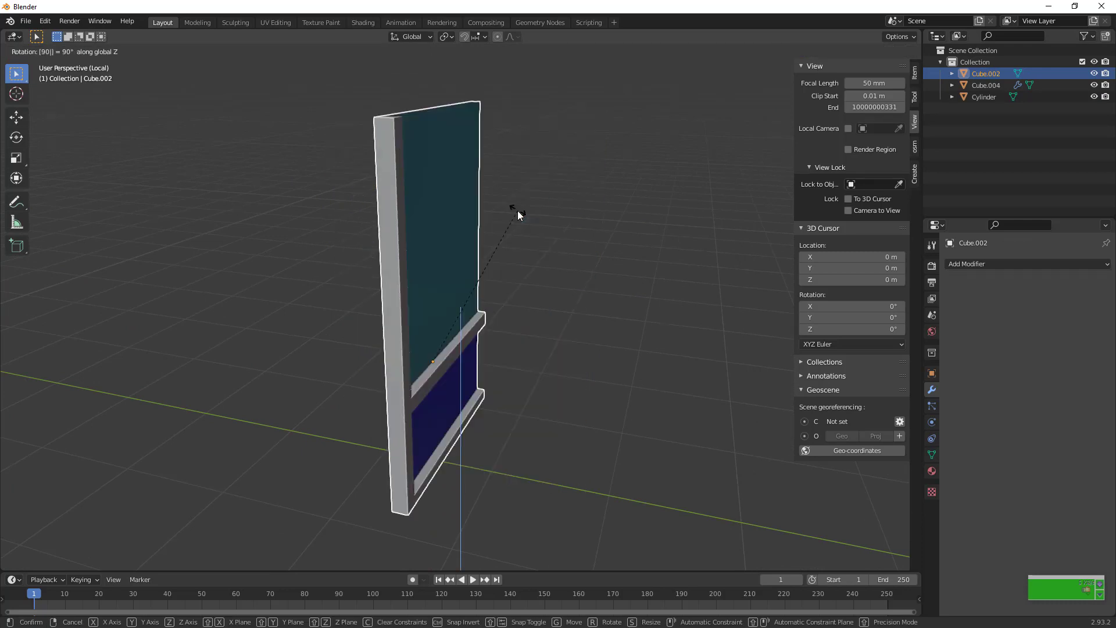
{"action": "key", "text": "BackSpace"}
{"action": "key", "text": "BackSpace"}
{"action": "type", "text": "45"}
{"action": "key", "text": "Return"}
Add an Array modifier to the facade panel with relative offset factors of 0 on X and 1 on Y
{"action": "left_click", "coordinate": [971, 262]}
{"action": "left_click", "coordinate": [904, 299]}
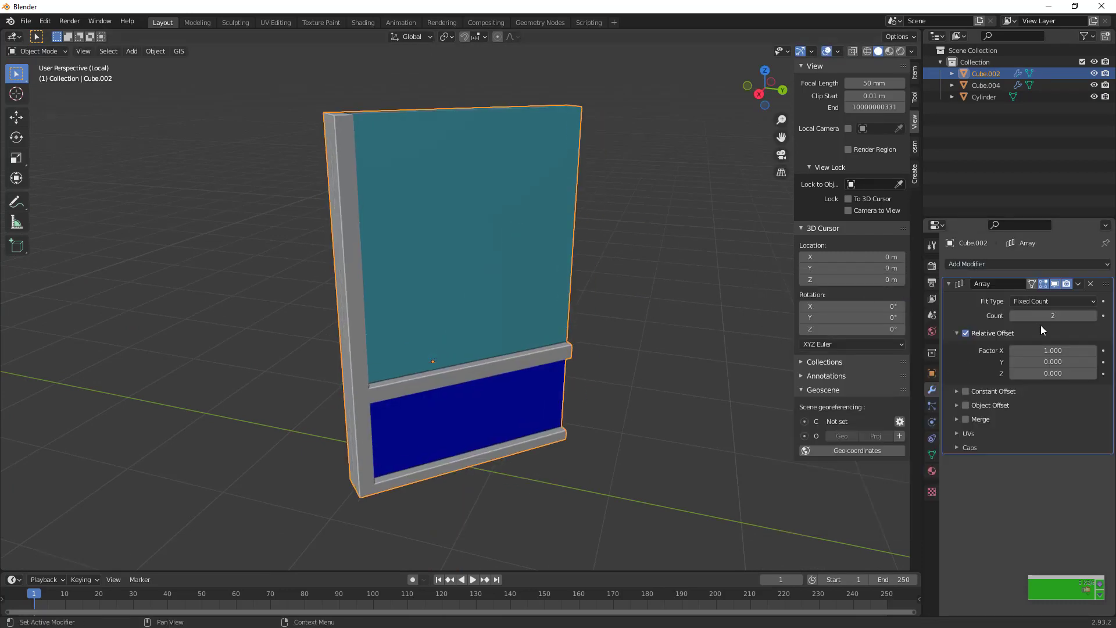
{"action": "left_click", "coordinate": [1053, 351]}
{"action": "type", "text": "0"}
{"action": "key", "text": "Tab"}
{"action": "type", "text": "1"}
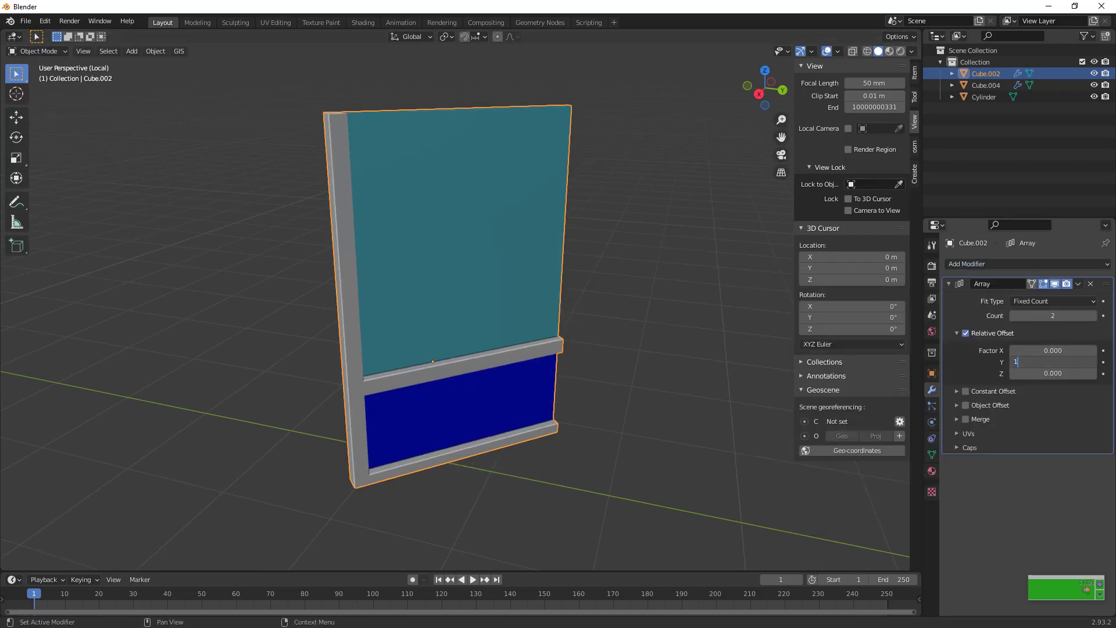
{"action": "key", "text": "Return"}
{"action": "scroll", "coordinate": [712, 383], "scroll_direction": "down", "scroll_amount": 15}
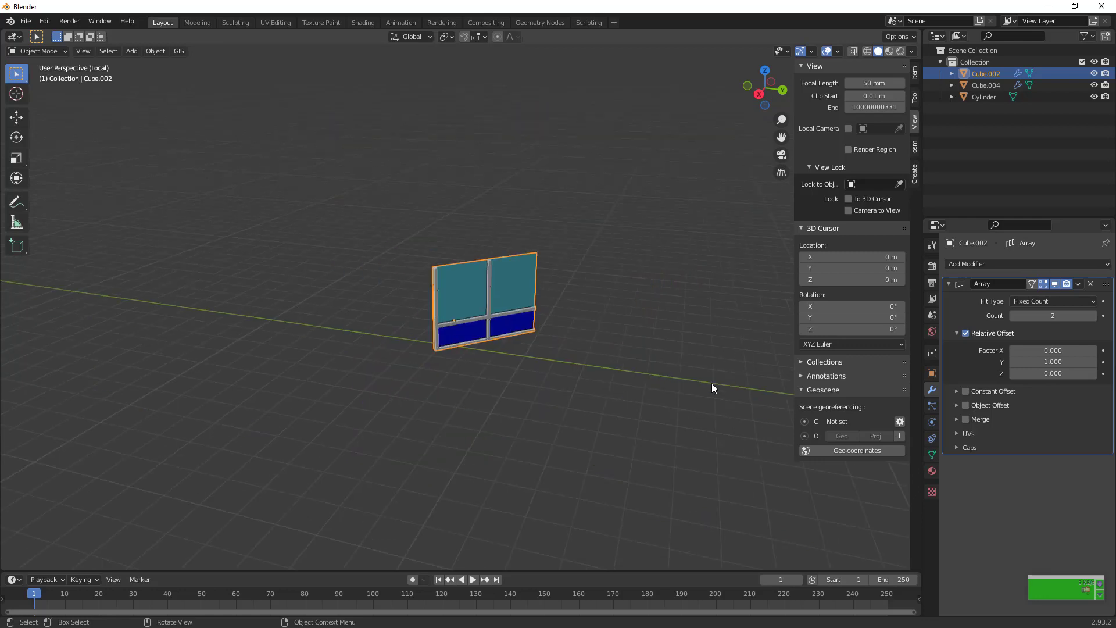
Compare the isolated panel row with the whole scene, ending outside local view
{"action": "key", "text": "KP_Divide"}
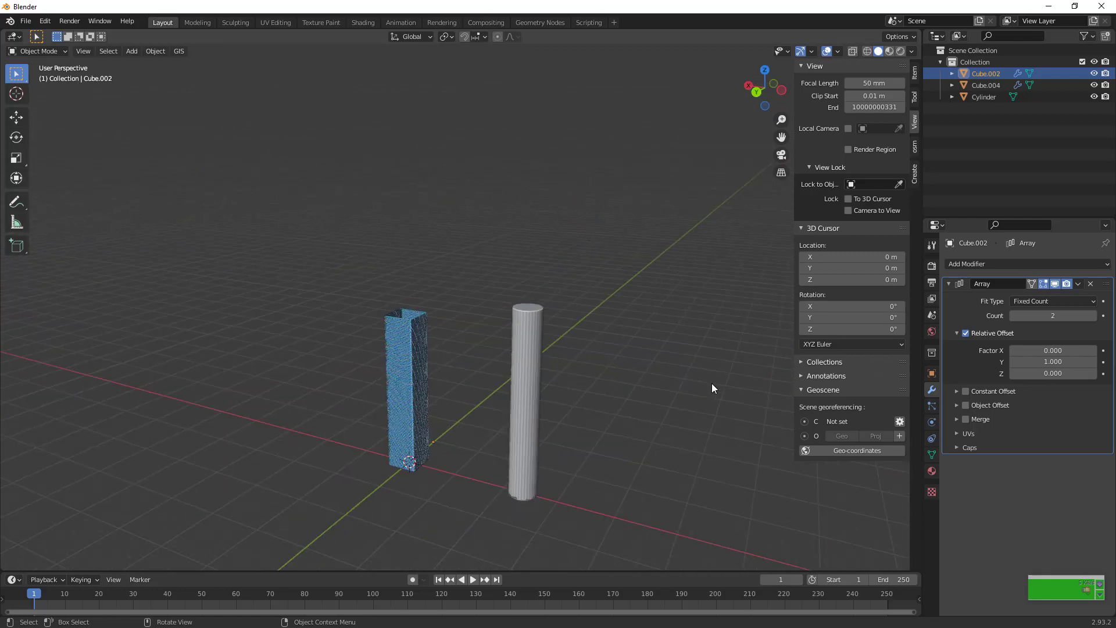
{"action": "key", "text": "KP_Divide"}
{"action": "key", "text": "KP_Divide"}
{"action": "key", "text": "KP_Divide"}
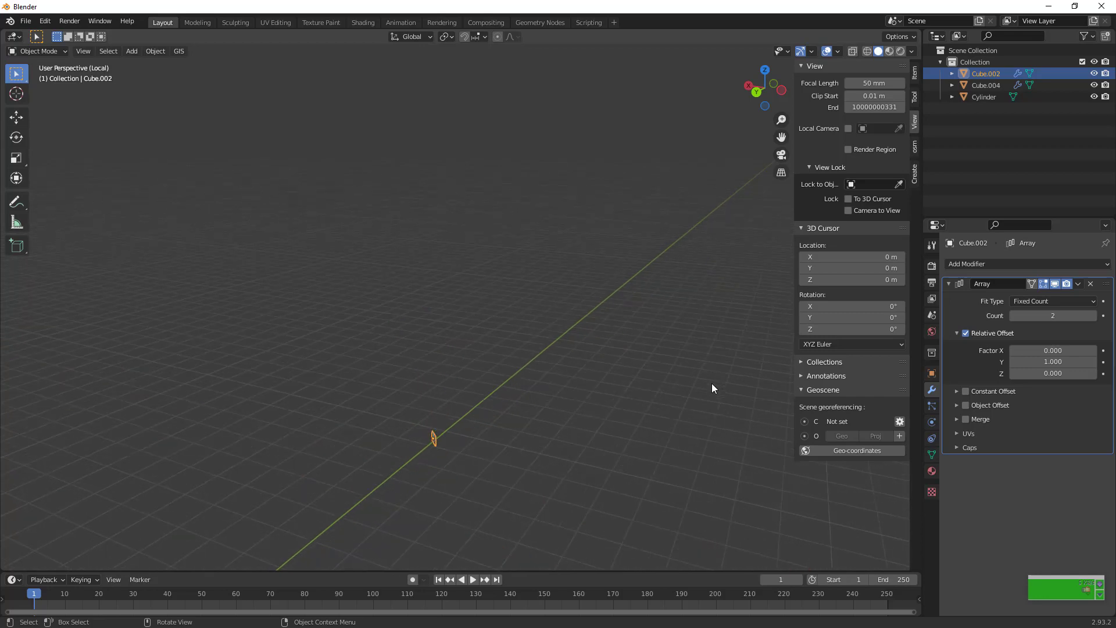
{"action": "key", "text": "KP_Divide"}
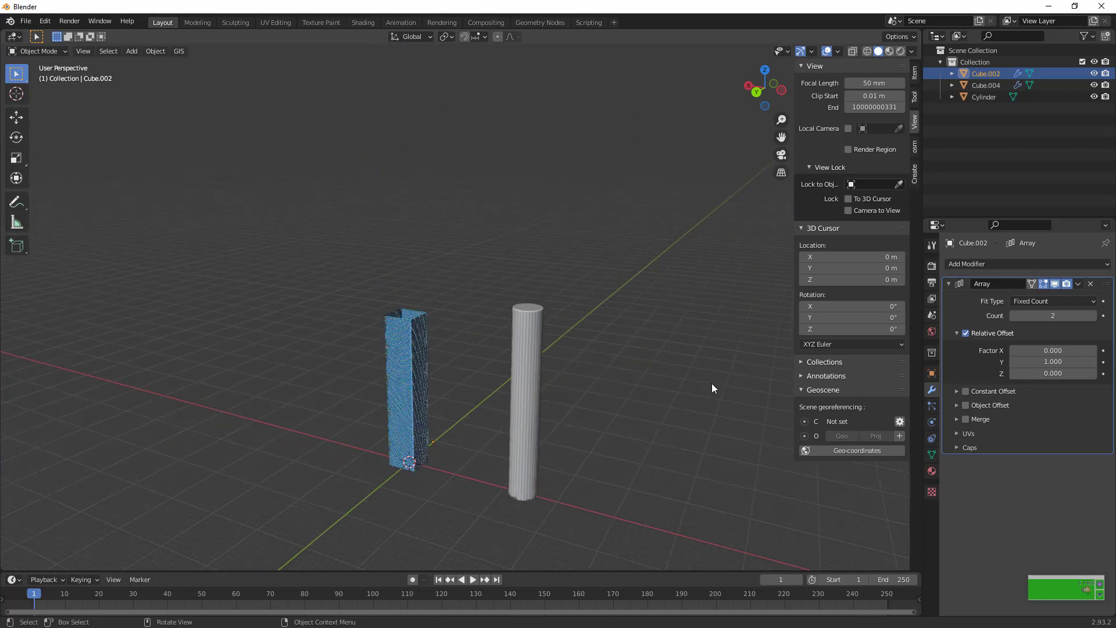
{"action": "left_click", "coordinate": [518, 391]}
{"action": "key", "text": "KP_Divide"}
{"action": "key", "text": "KP_Divide"}
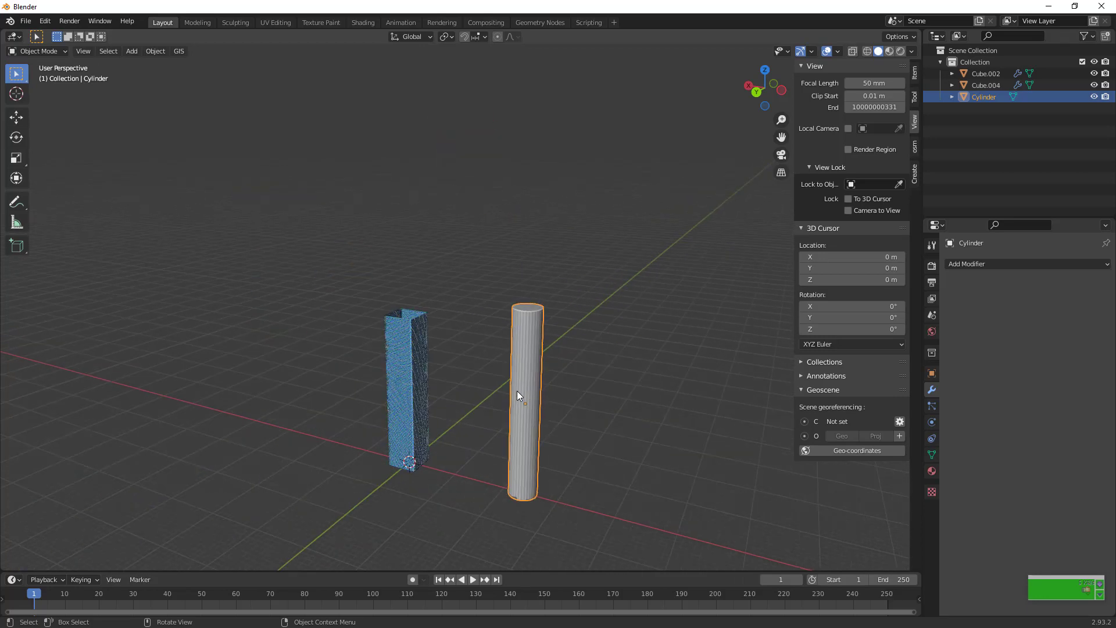
Duplicate the facade panel Cube.002 along the global X axis between the two towers and remove the Array modifier from the copy
{"action": "left_click_drag", "start_coordinate": [781, 137], "coordinate": [754, 57]}
{"action": "scroll", "coordinate": [664, 250], "scroll_direction": "up", "scroll_amount": 5}
{"action": "left_click", "coordinate": [1004, 74]}
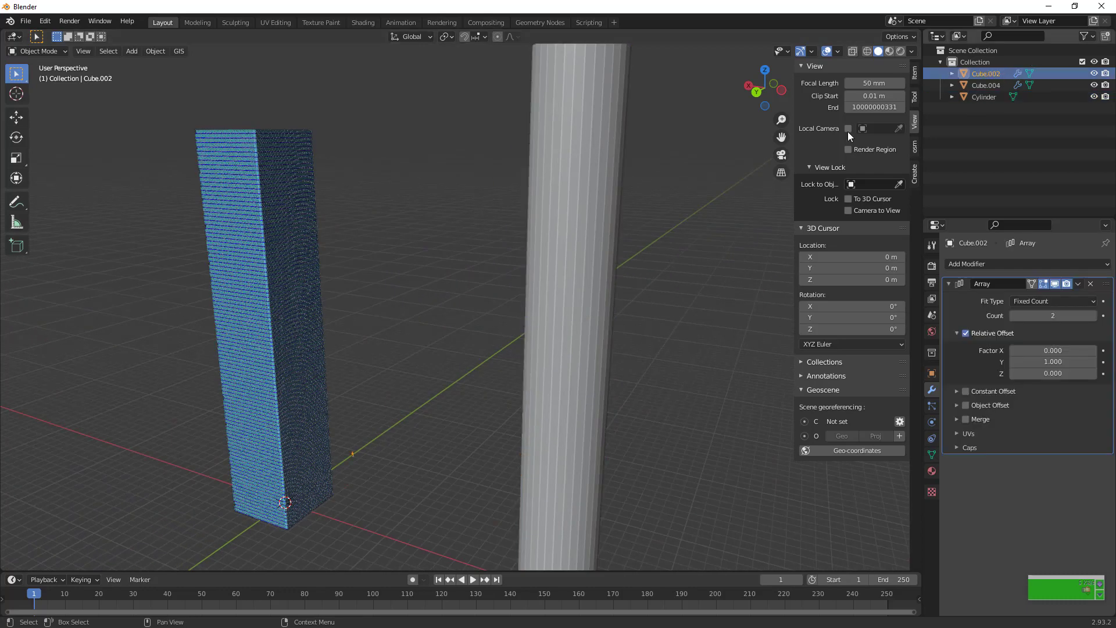
{"action": "key", "text": "shift+d"}
{"action": "key", "text": "x"}
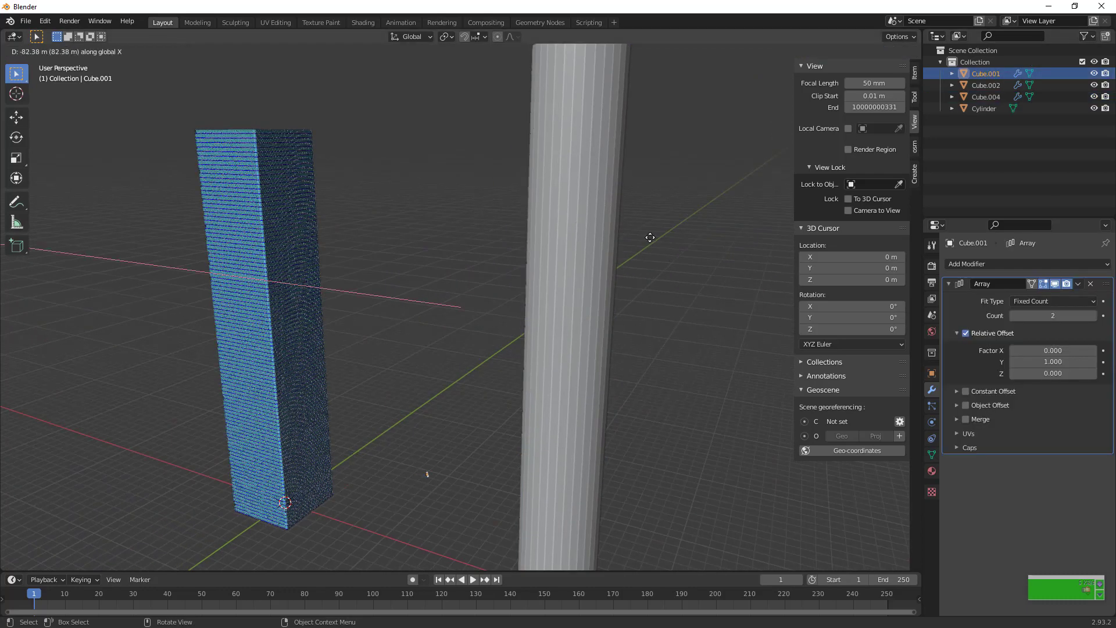
{"action": "left_click", "coordinate": [697, 250]}
{"action": "left_click", "coordinate": [1090, 284]}
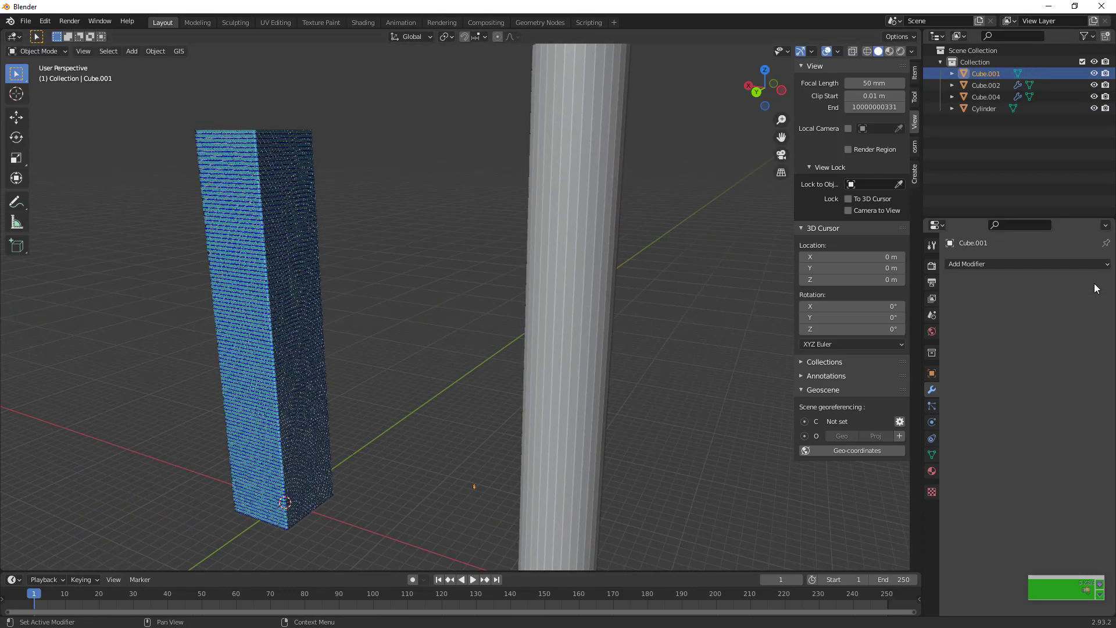
{"action": "scroll", "coordinate": [540, 492], "scroll_direction": "down", "scroll_amount": 5}
{"action": "key", "text": "h"}
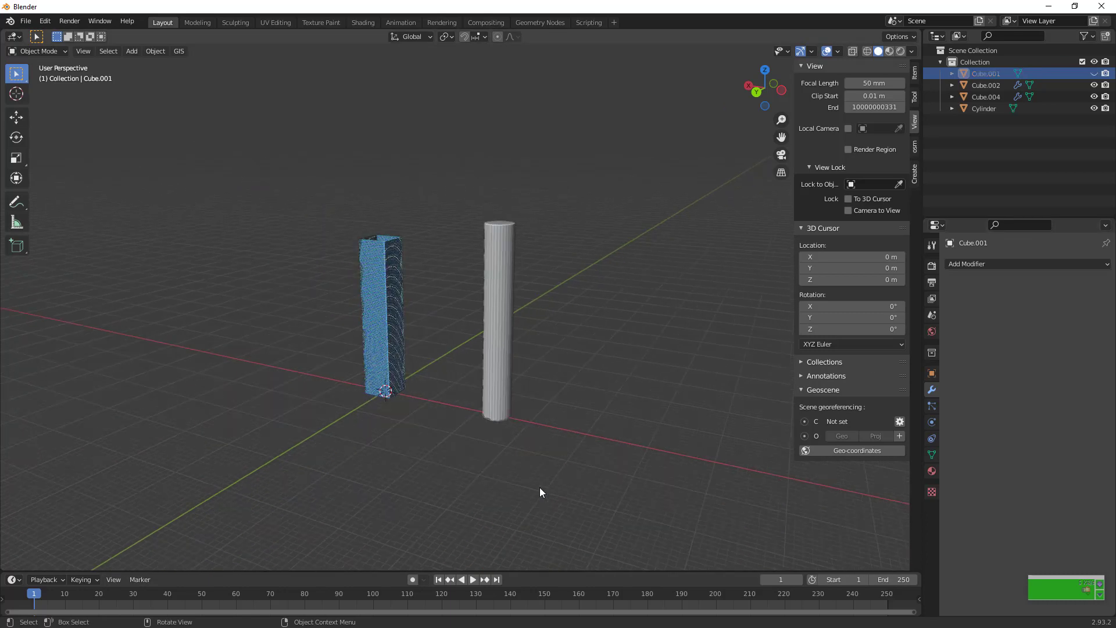
{"action": "key", "text": "alt+h"}
Add a particle system to the cylinder and set its type to Hair
{"action": "left_click", "coordinate": [486, 343]}
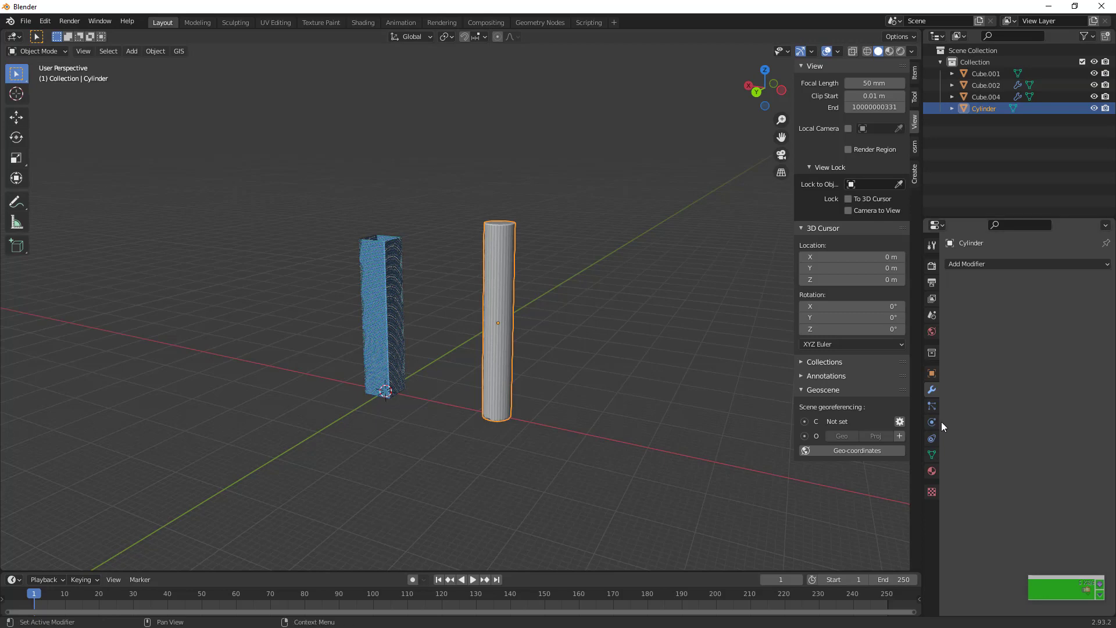
{"action": "left_click", "coordinate": [931, 405]}
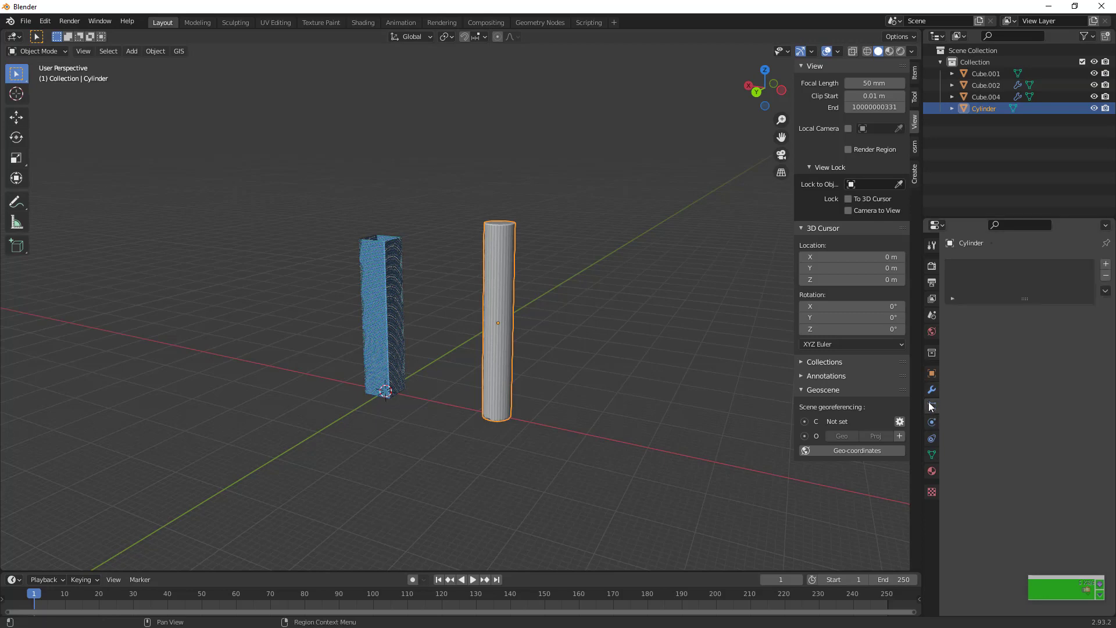
{"action": "left_click", "coordinate": [1106, 263]}
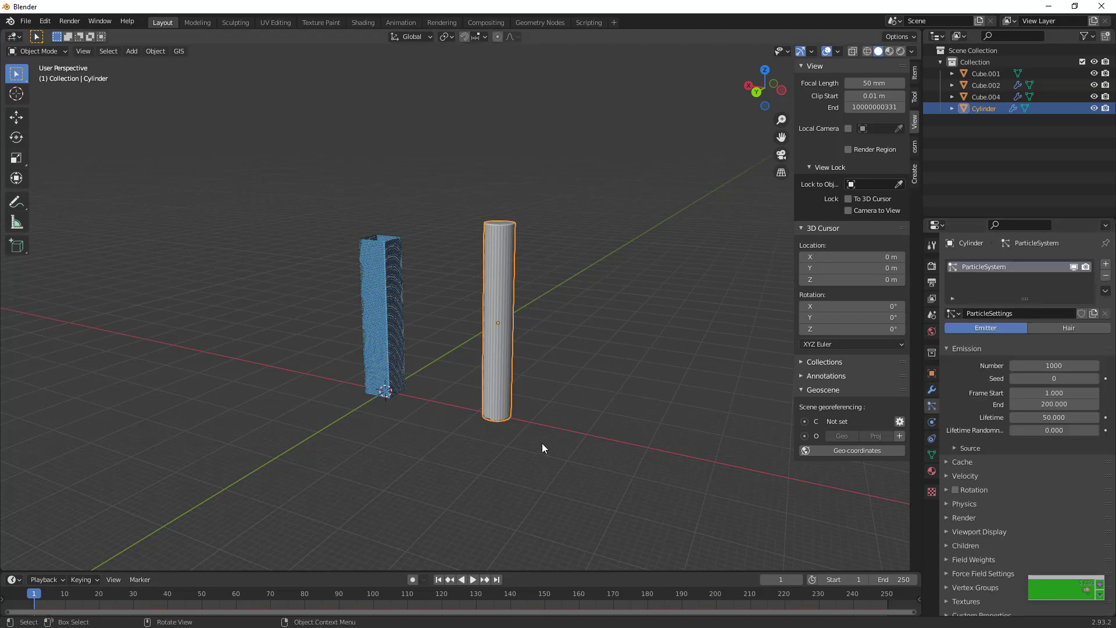
{"action": "scroll", "coordinate": [540, 443], "scroll_direction": "up", "scroll_amount": 5}
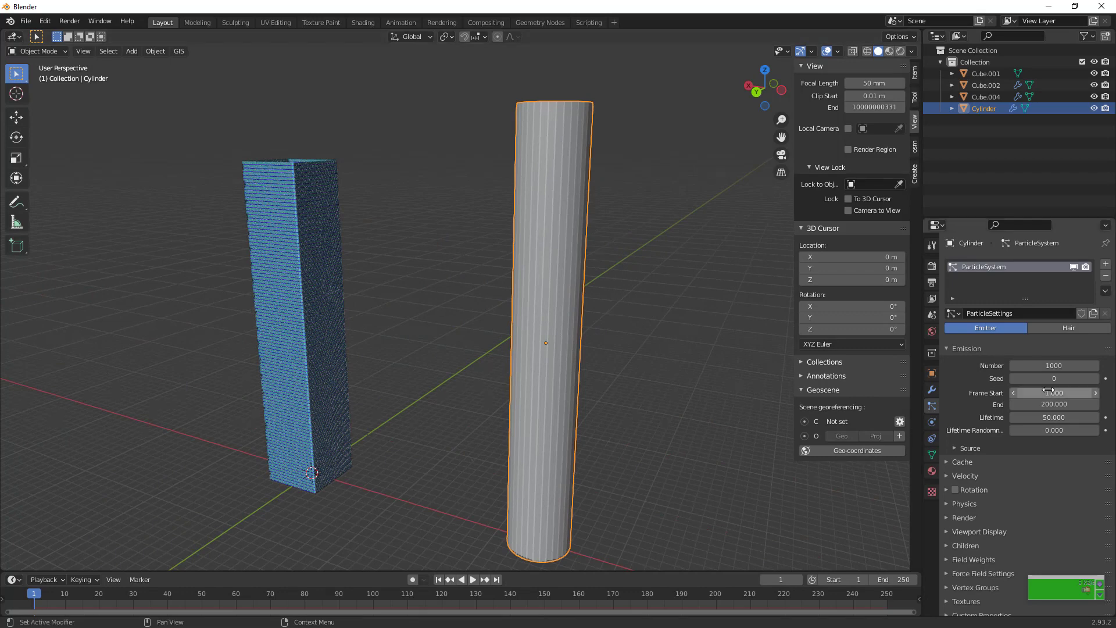
{"action": "left_click", "coordinate": [1073, 327]}
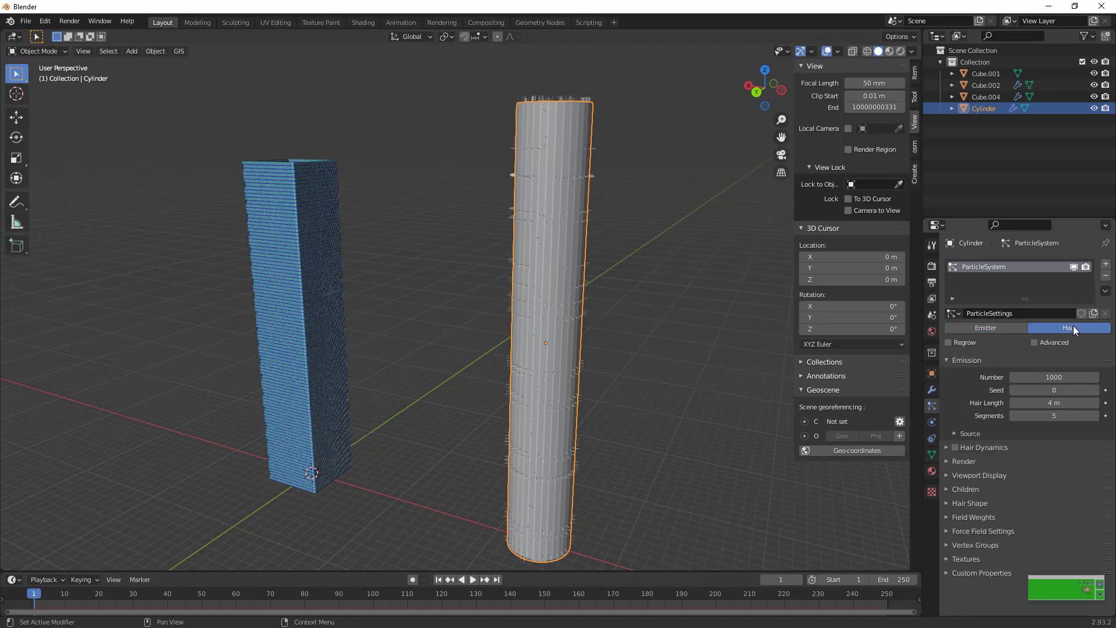
Add about 43 evenly spaced horizontal loop cuts along the cylinder's height in Edit Mode and return to Object Mode
{"action": "key", "text": "Tab"}
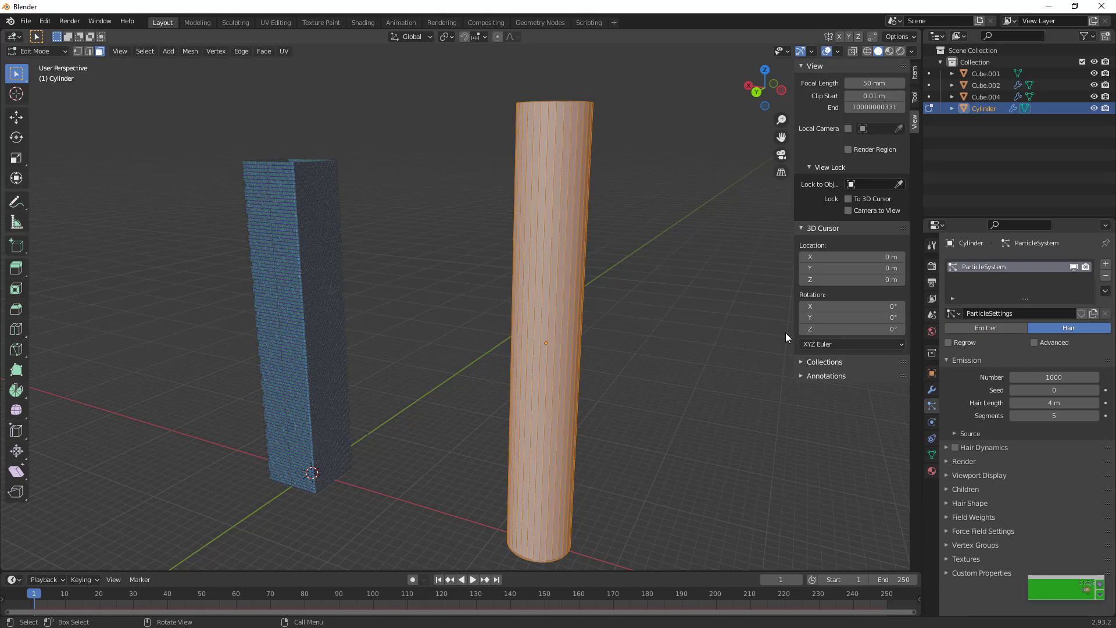
{"action": "key", "text": "ctrl+r"}
{"action": "scroll", "coordinate": [541, 333], "scroll_direction": "up", "scroll_amount": 18}
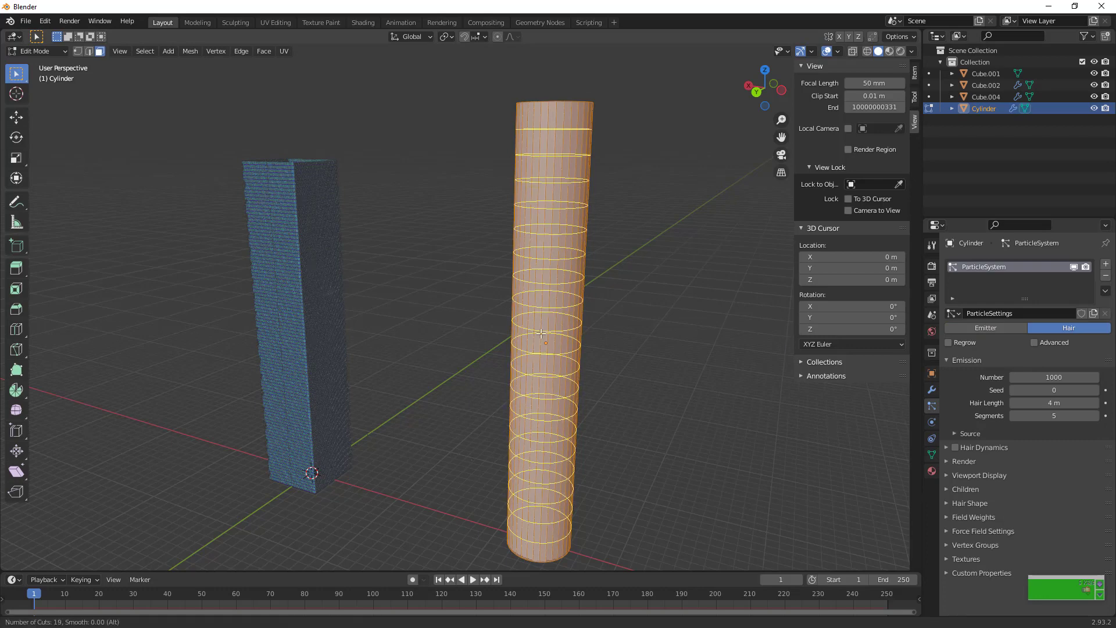
{"action": "scroll", "coordinate": [541, 333], "scroll_direction": "up", "scroll_amount": 20}
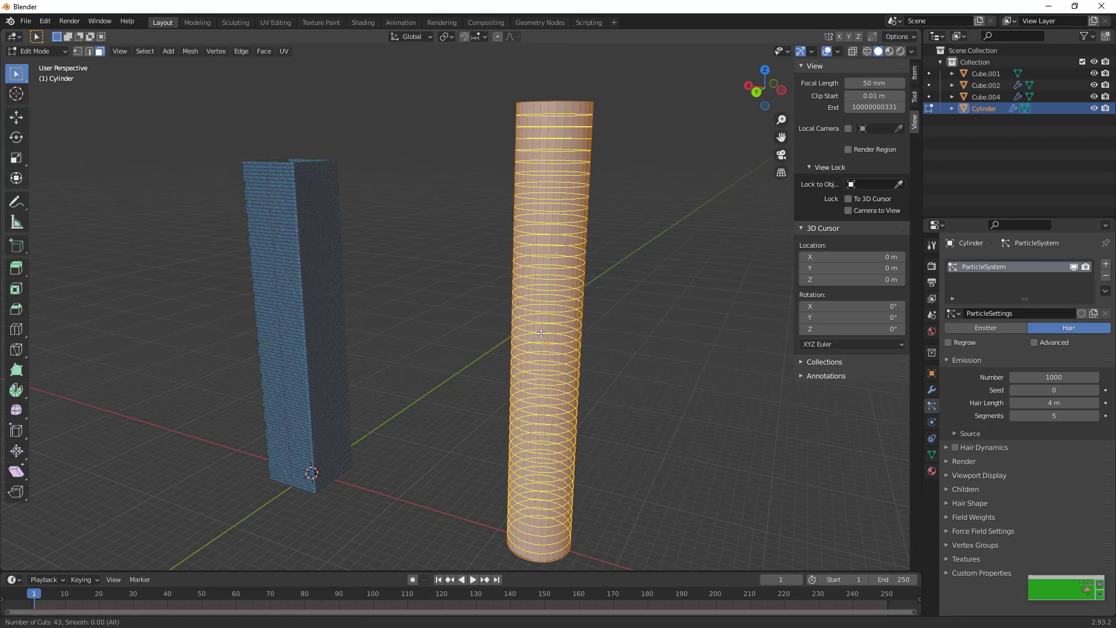
{"action": "scroll", "coordinate": [541, 333], "scroll_direction": "up", "scroll_amount": 1}
{"action": "left_click", "coordinate": [541, 333]}
{"action": "right_click", "coordinate": [541, 333]}
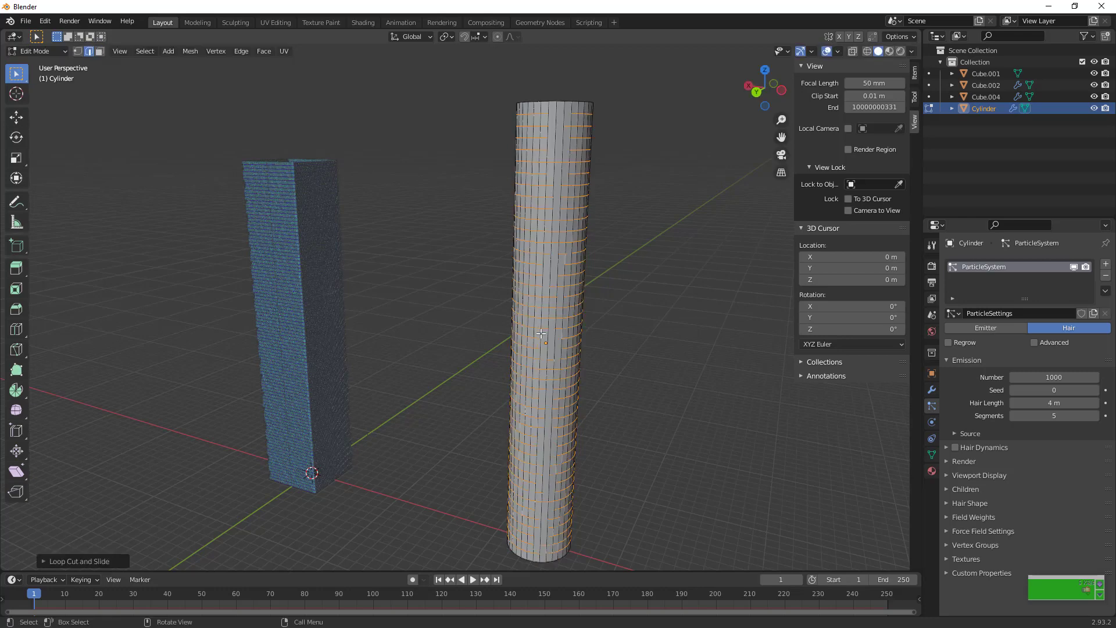
{"action": "key", "text": "Tab"}
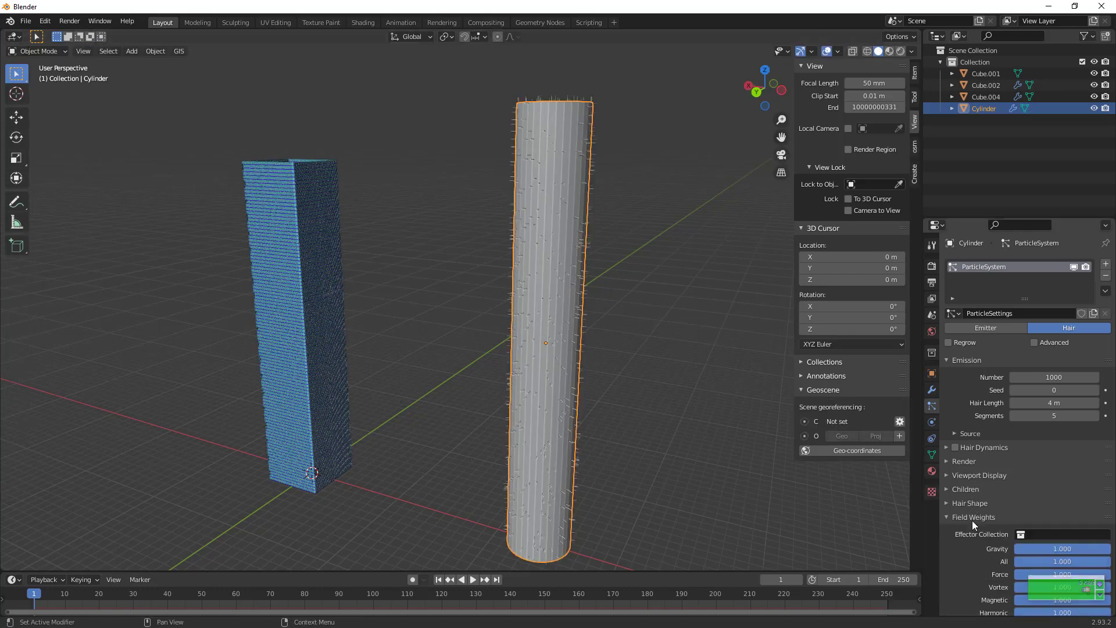
Set the cylinder's hair particles to render as Object and turn off Show Emitter
{"action": "left_click", "coordinate": [967, 463]}
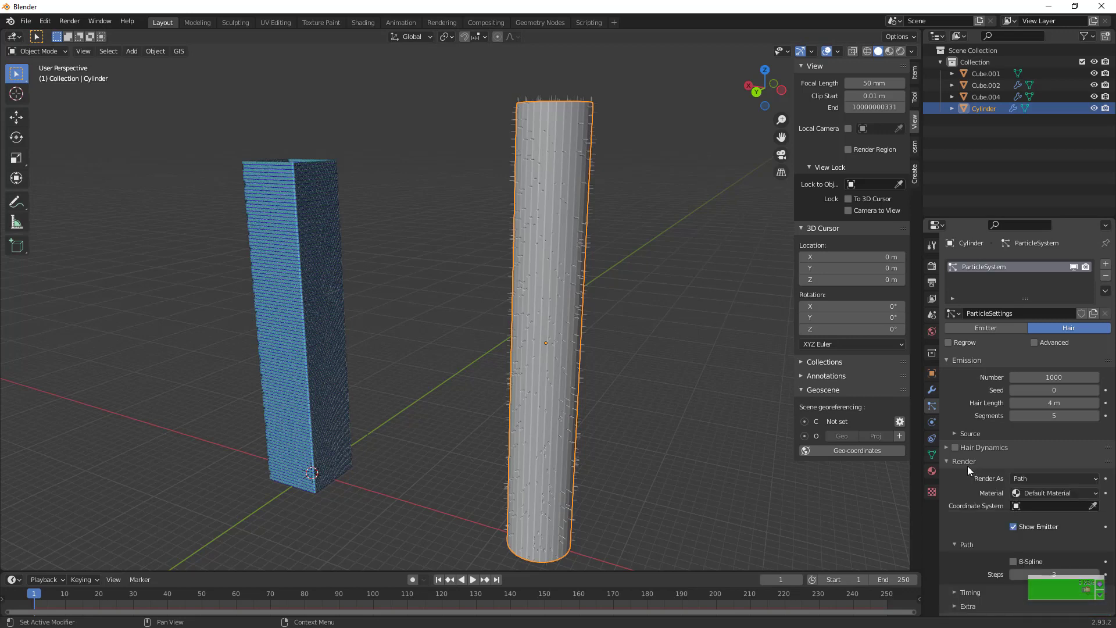
{"action": "scroll", "coordinate": [1054, 422], "scroll_direction": "down", "scroll_amount": 4}
{"action": "left_click", "coordinate": [1050, 372]}
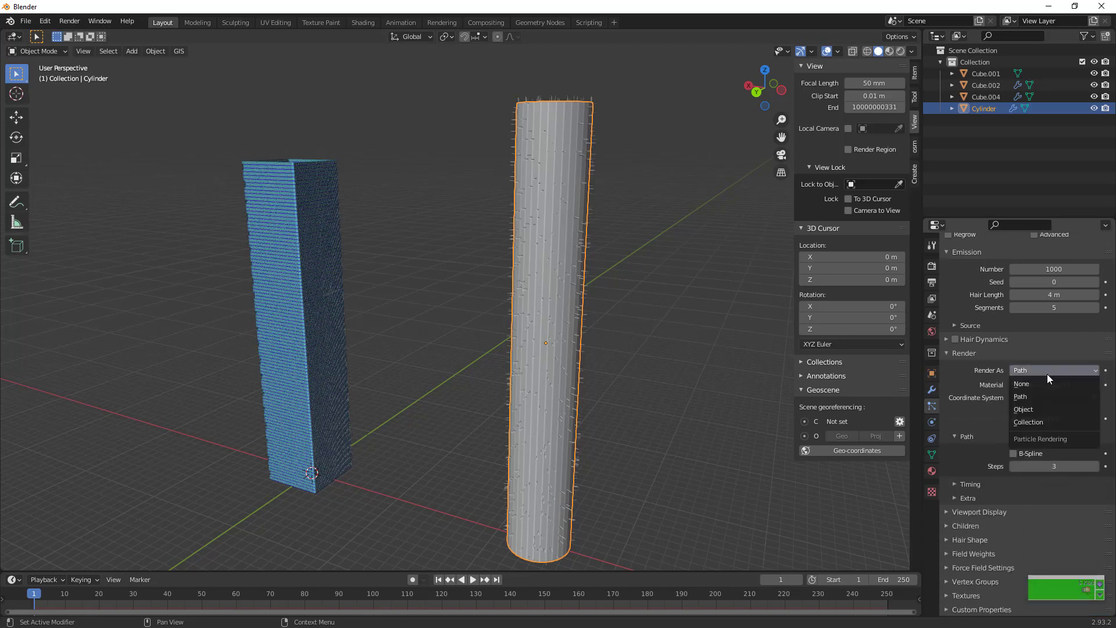
{"action": "left_click", "coordinate": [1054, 413]}
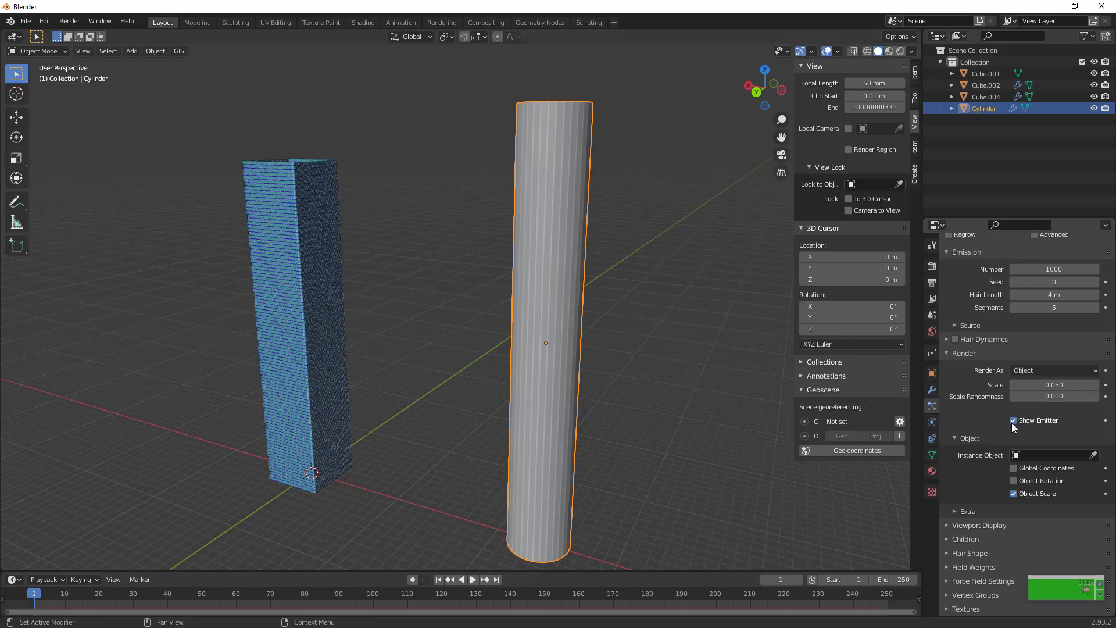
{"action": "left_click", "coordinate": [1029, 454]}
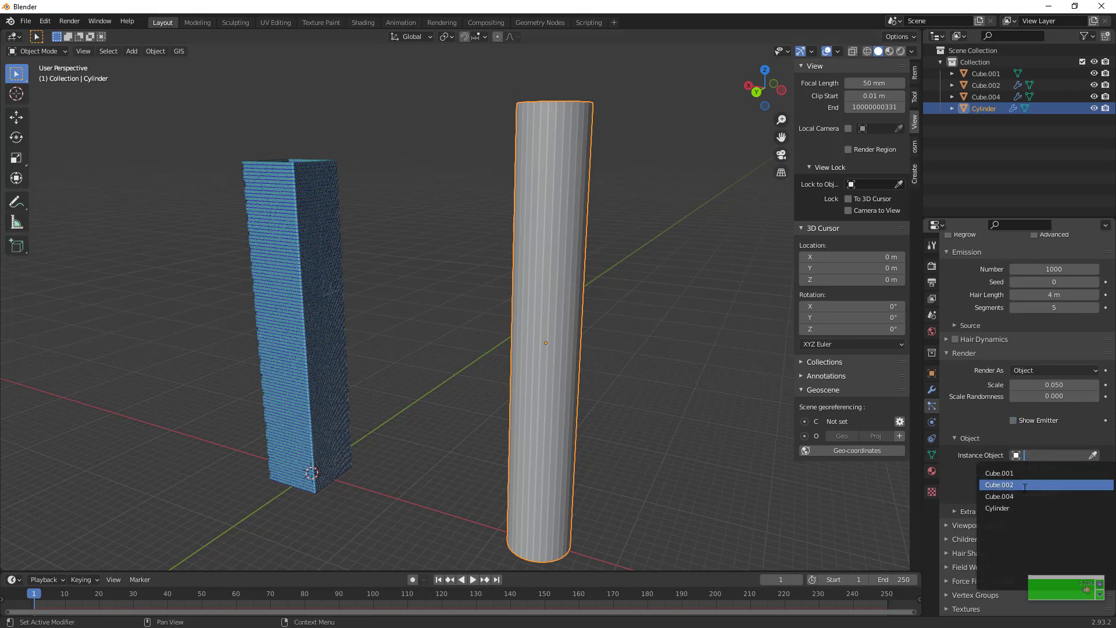
Check which object is the single panel copy and assign Cube.001 as the instance object of the cylinder's particles
{"action": "left_click", "coordinate": [992, 99]}
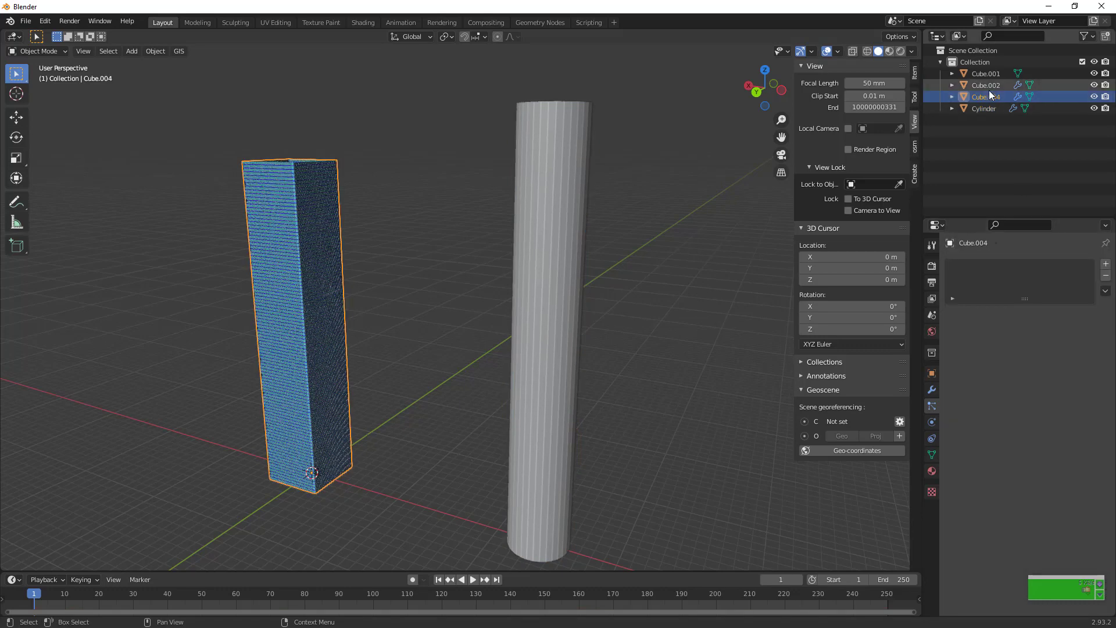
{"action": "left_click", "coordinate": [988, 88]}
{"action": "left_click", "coordinate": [533, 210]}
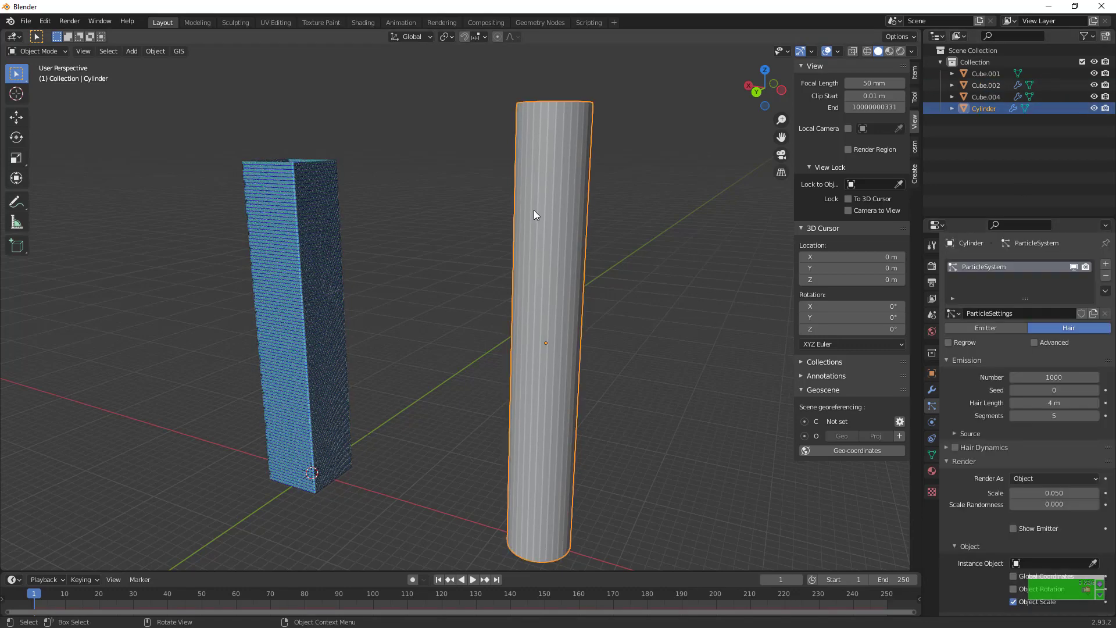
{"action": "left_click", "coordinate": [977, 74]}
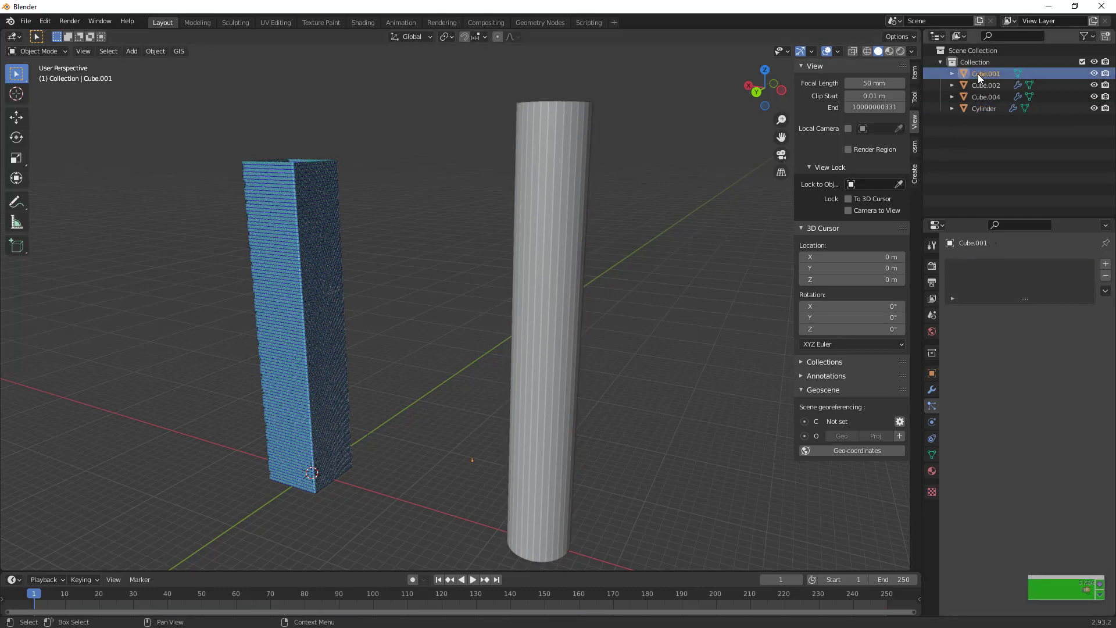
{"action": "left_click", "coordinate": [551, 219]}
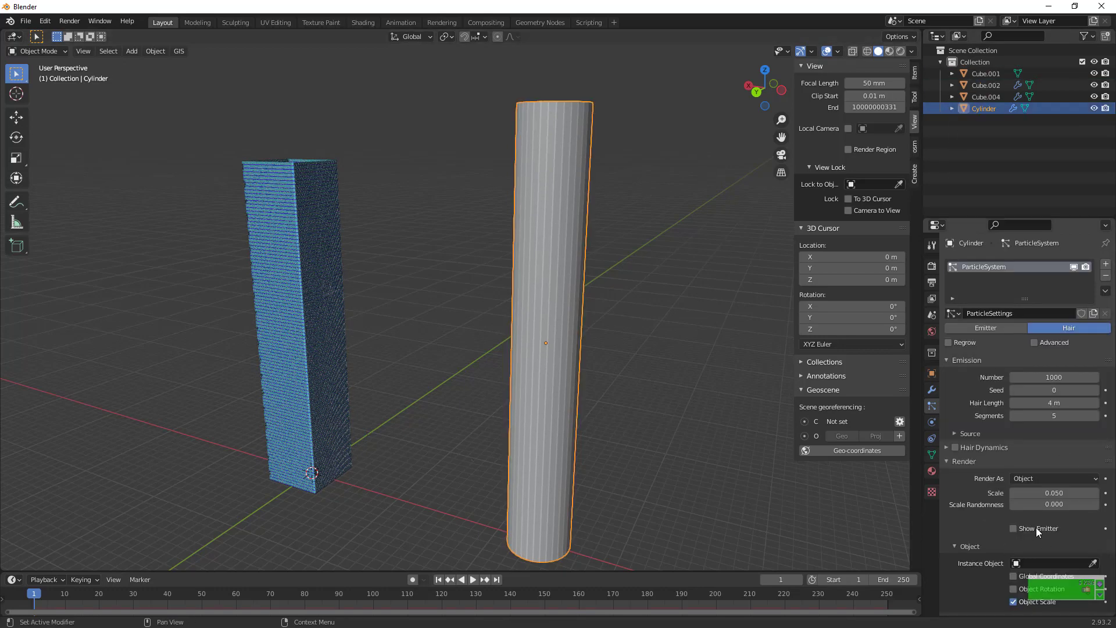
{"action": "scroll", "coordinate": [1035, 528], "scroll_direction": "down", "scroll_amount": 5}
{"action": "left_click", "coordinate": [1065, 516]}
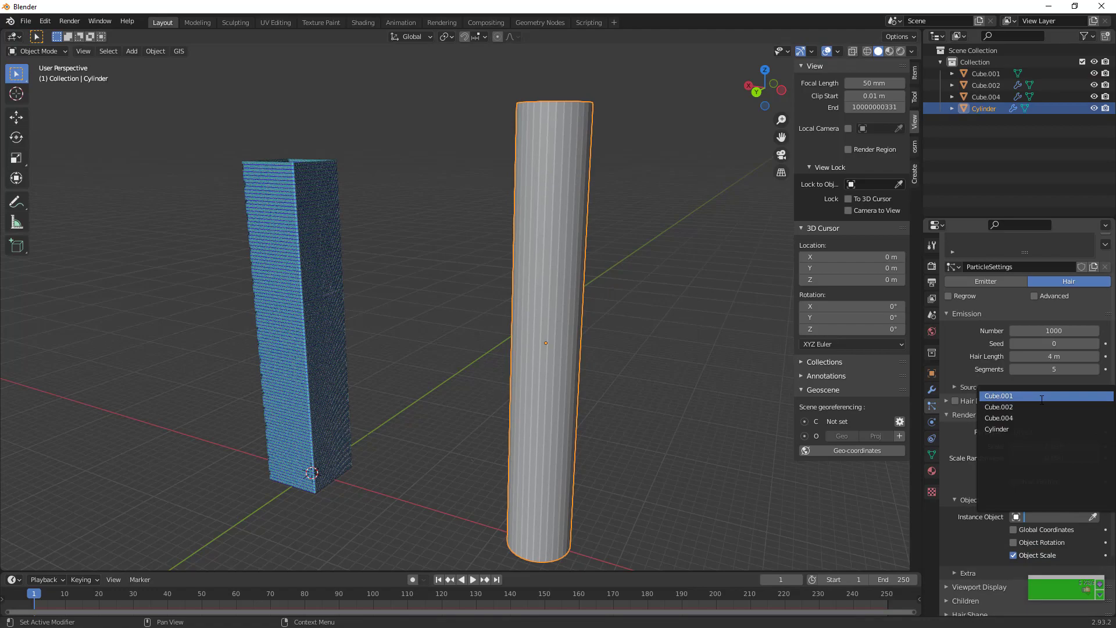
{"action": "left_click", "coordinate": [1000, 396]}
Examine the tiny panel instances on the cylinder and enable Object Rotation for its particles
{"action": "scroll", "coordinate": [626, 387], "scroll_direction": "up", "scroll_amount": 2}
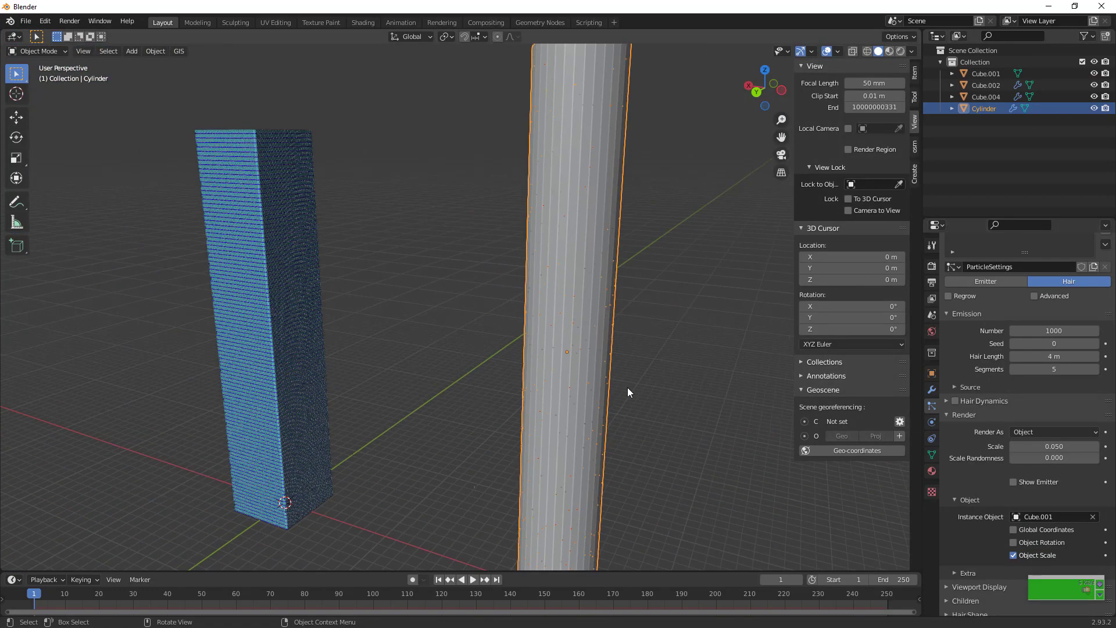
{"action": "left_click", "coordinate": [469, 523]}
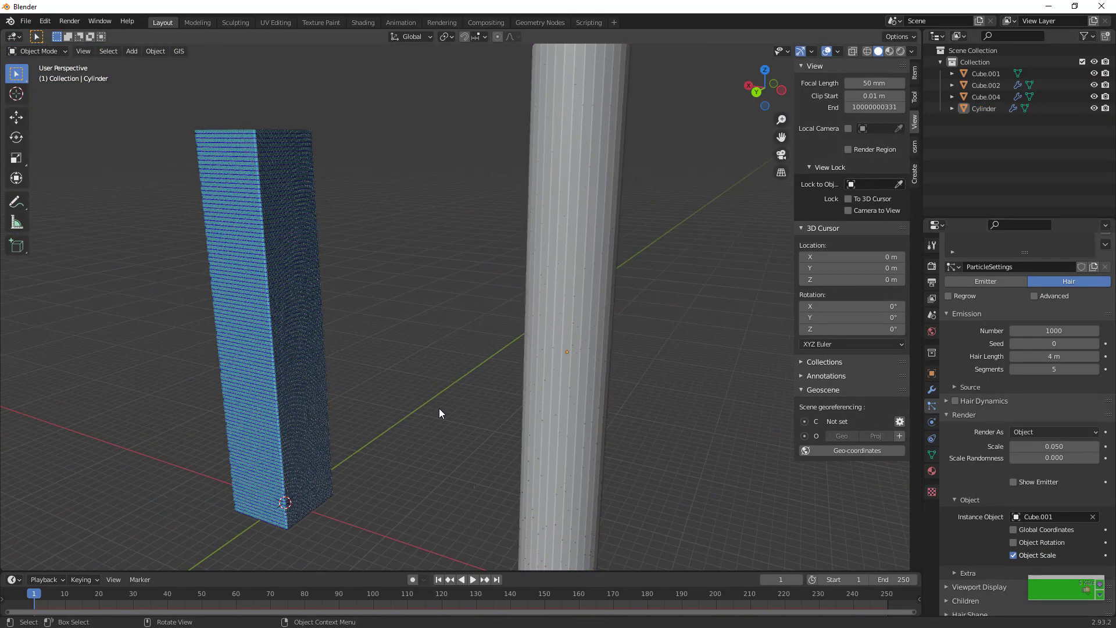
{"action": "left_click", "coordinate": [474, 486]}
{"action": "scroll", "coordinate": [723, 427], "scroll_direction": "up", "scroll_amount": 5}
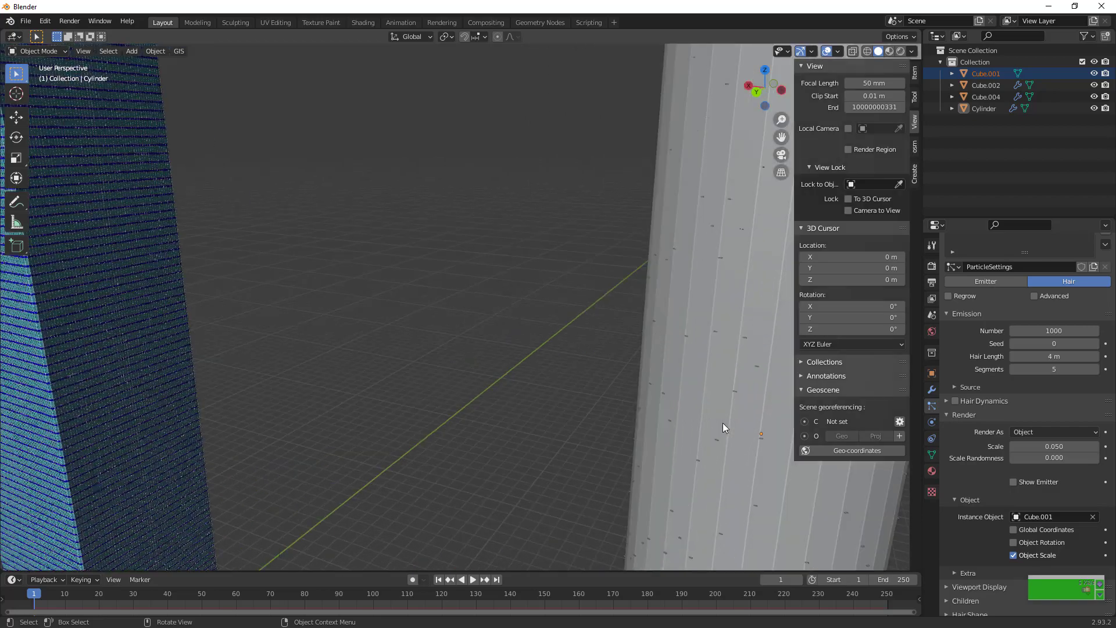
{"action": "left_click", "coordinate": [772, 413]}
{"action": "scroll", "coordinate": [1035, 507], "scroll_direction": "down", "scroll_amount": 1}
{"action": "left_click", "coordinate": [1022, 520]}
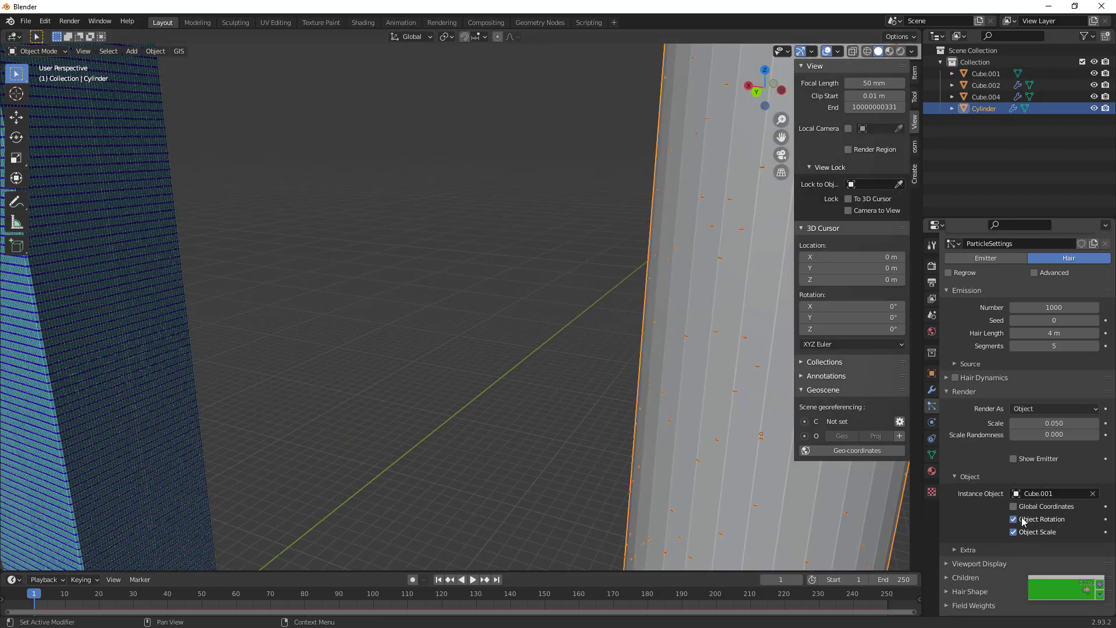
Increase the render scale of the cylinder's particles to 1.740
{"action": "scroll", "coordinate": [757, 488], "scroll_direction": "down", "scroll_amount": 5}
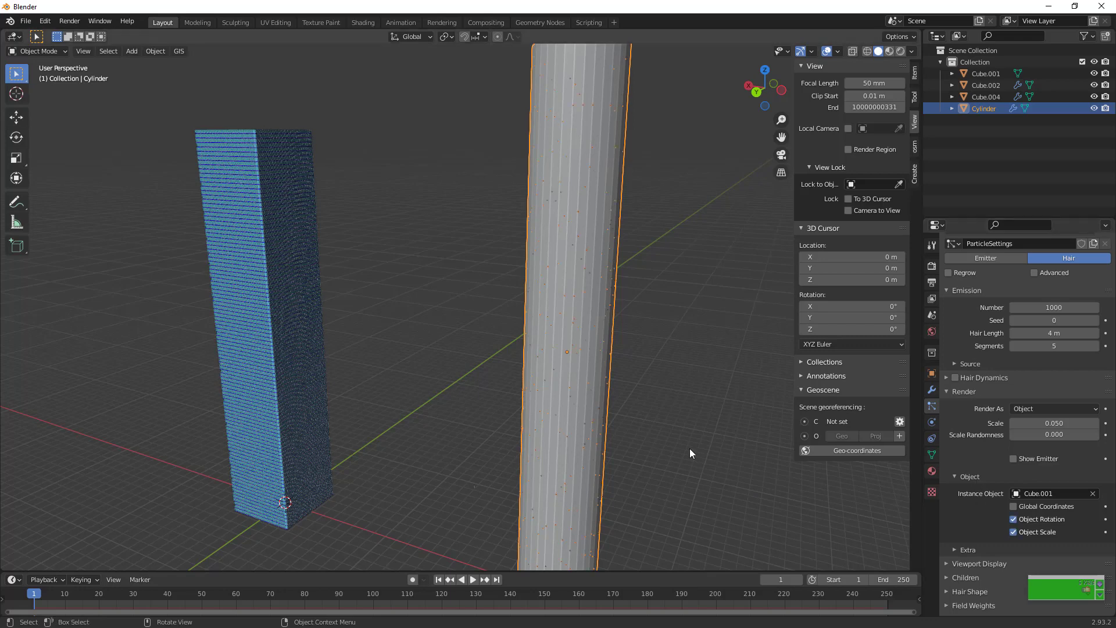
{"action": "scroll", "coordinate": [690, 448], "scroll_direction": "up", "scroll_amount": 2}
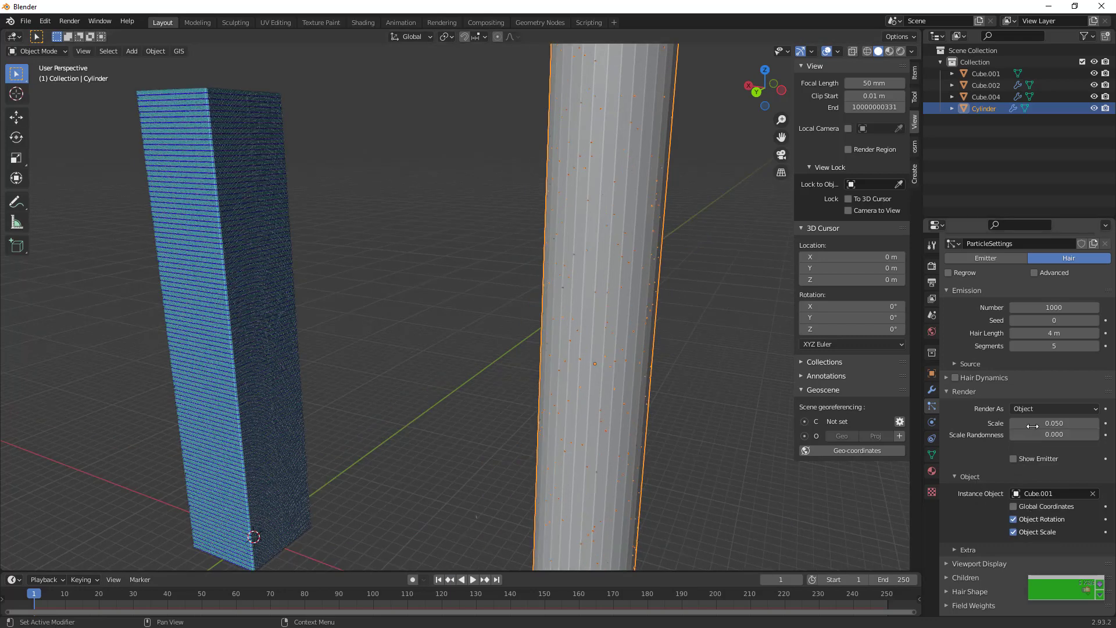
{"action": "left_click_drag", "start_coordinate": [1033, 424], "coordinate": [1082, 423]}
Enable the Advanced hair settings and make the cylinder's particles emit from Vertices
{"action": "scroll", "coordinate": [1000, 338], "scroll_direction": "up", "scroll_amount": 1}
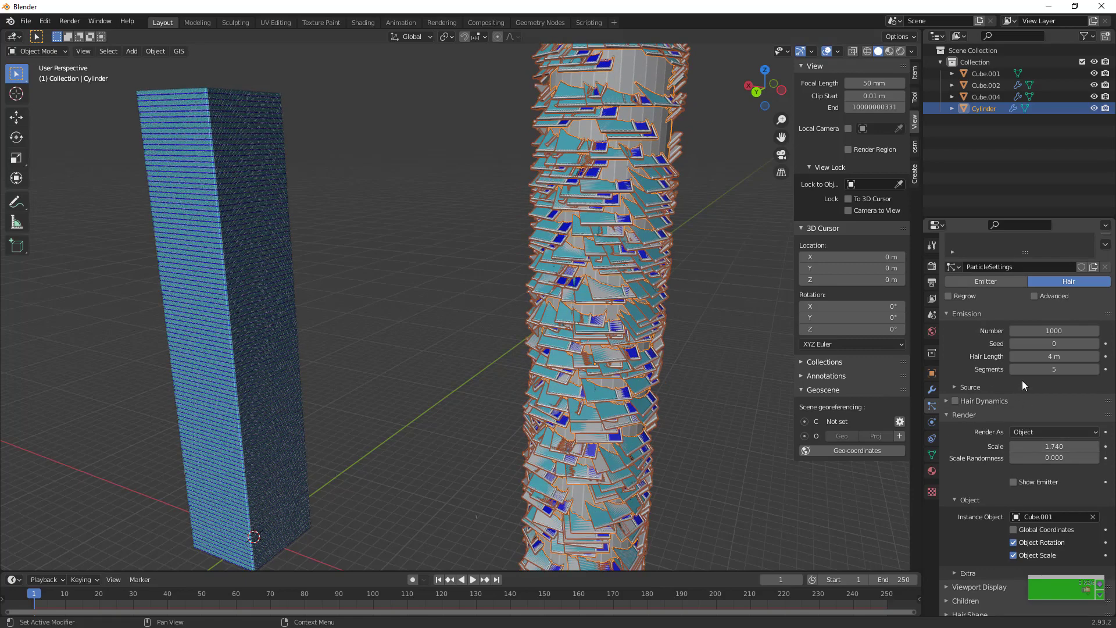
{"action": "left_click", "coordinate": [1036, 294]}
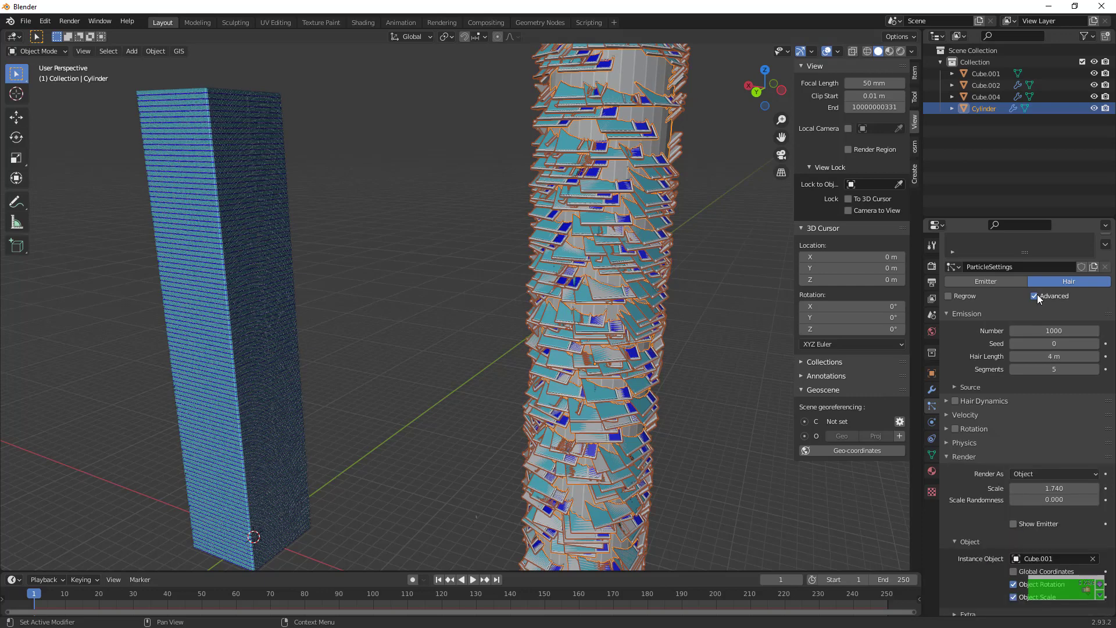
{"action": "left_click", "coordinate": [979, 388]}
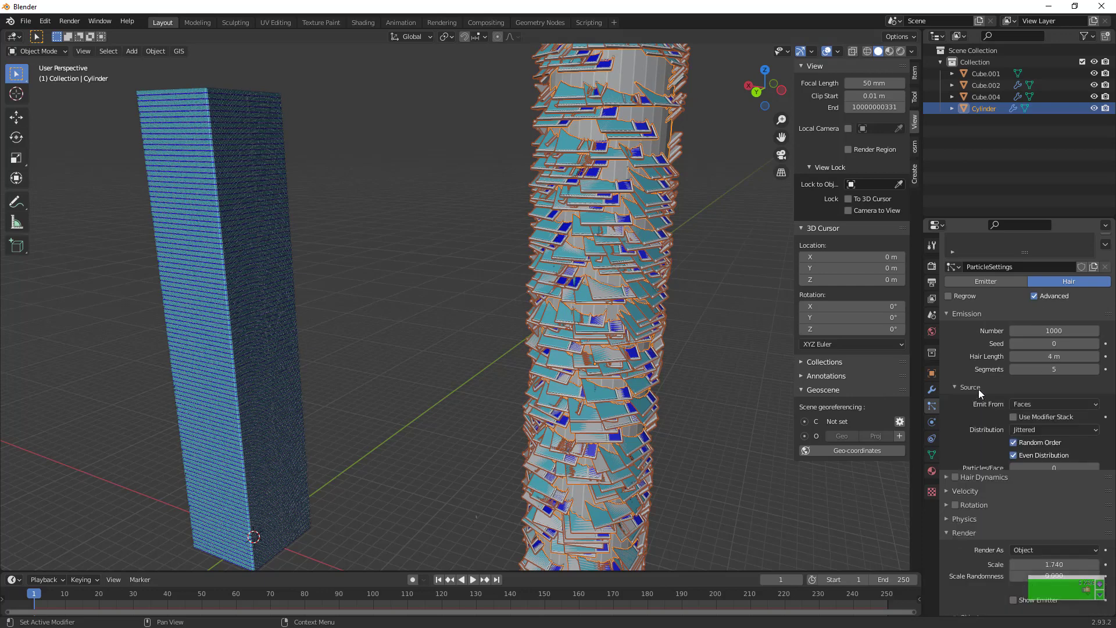
{"action": "left_click", "coordinate": [1062, 404]}
{"action": "left_click", "coordinate": [1037, 417]}
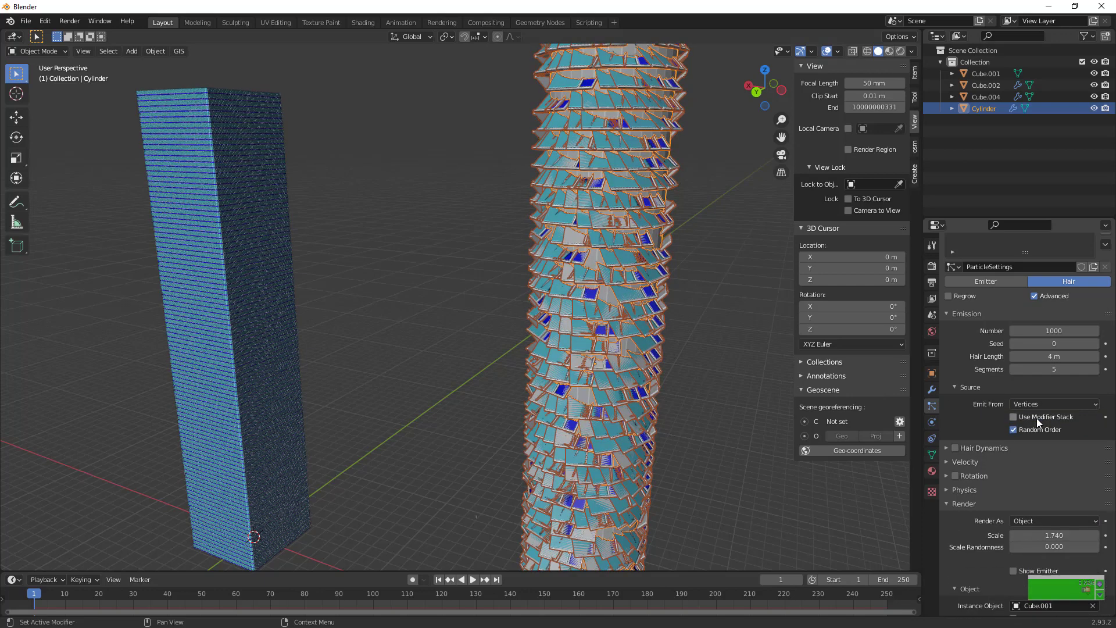
{"action": "scroll", "coordinate": [1041, 462], "scroll_direction": "down", "scroll_amount": 3}
{"action": "scroll", "coordinate": [1040, 466], "scroll_direction": "down", "scroll_amount": 4}
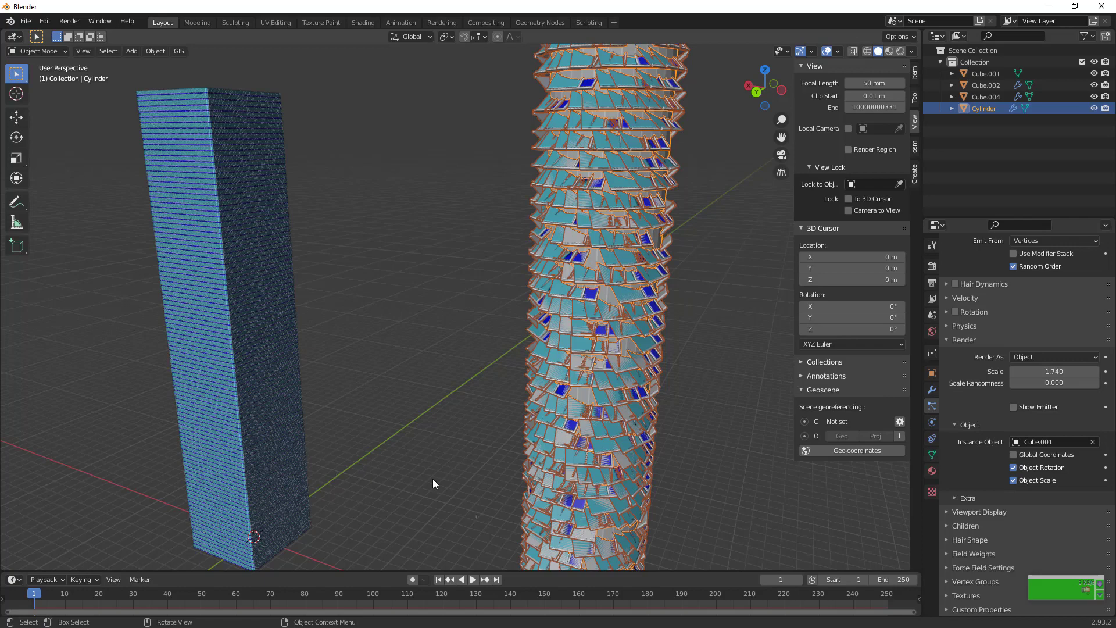
Try rotating the panel copy Cube.001 by 90° about X and by 90° about Z, and undo both rotations
{"action": "left_click_drag", "start_coordinate": [432, 479], "coordinate": [482, 533]}
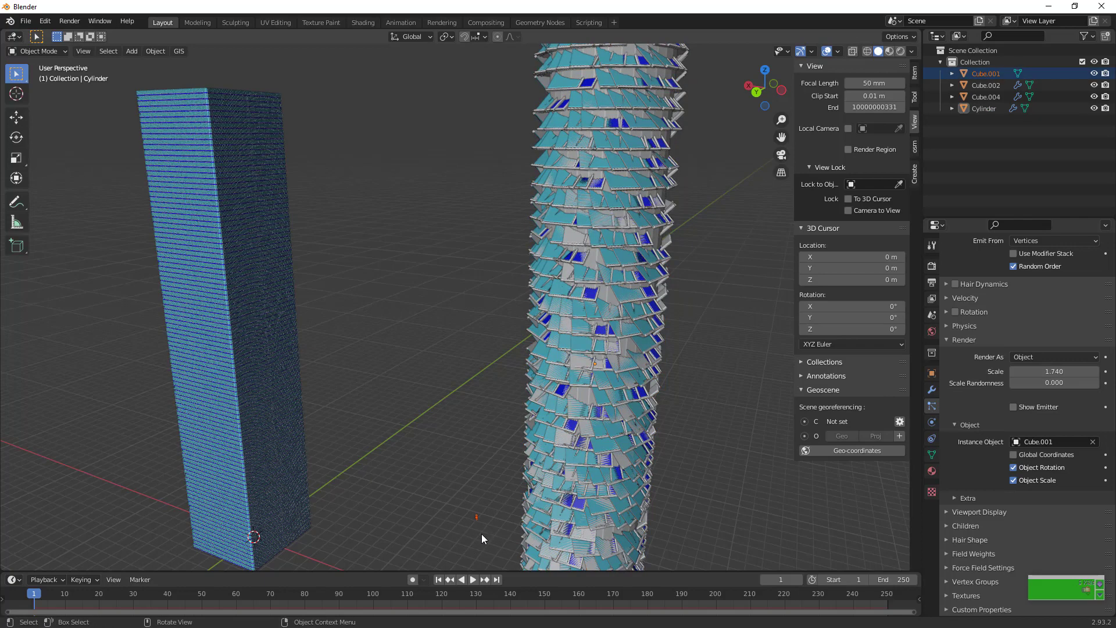
{"action": "type", "text": "rx"}
{"action": "type", "text": "90"}
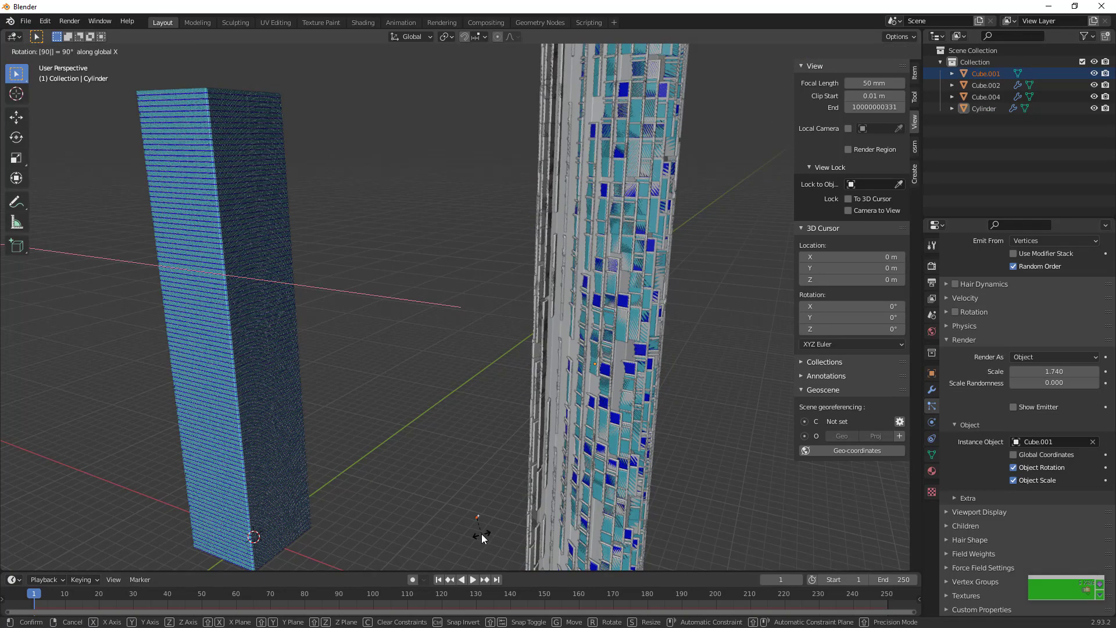
{"action": "key", "text": "Return"}
{"action": "type", "text": "rz"}
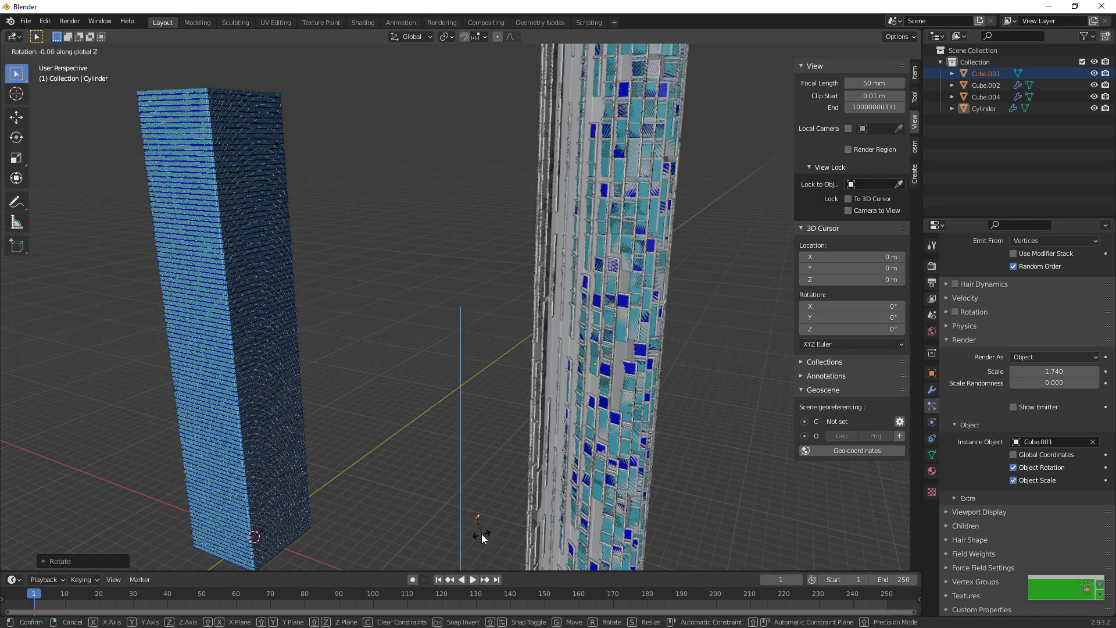
{"action": "type", "text": "90"}
{"action": "key", "text": "Return"}
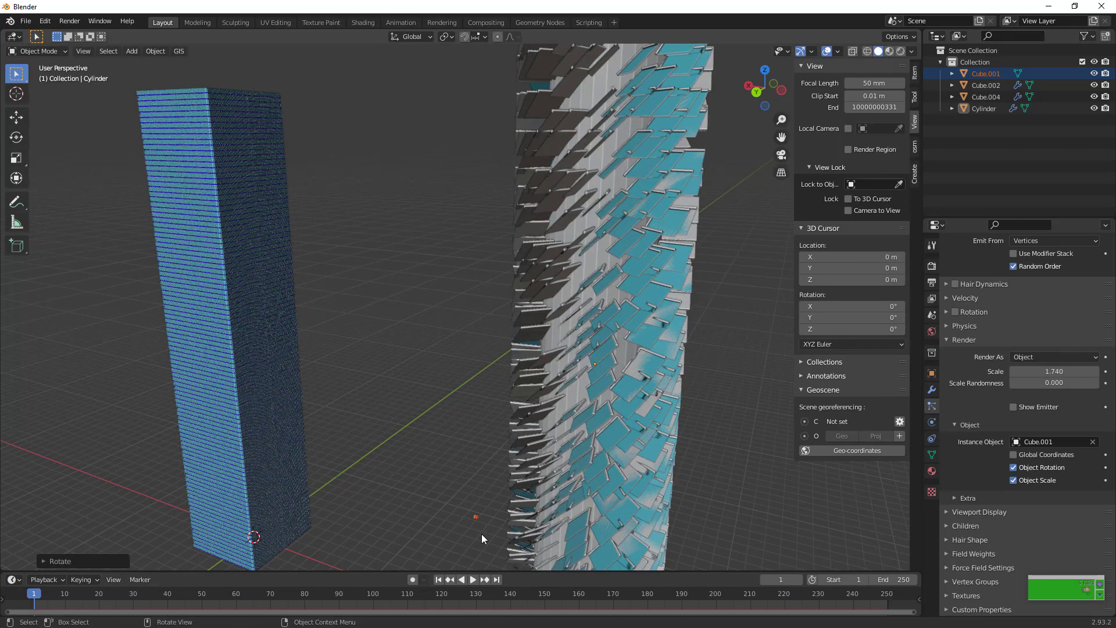
{"action": "key", "text": "ctrl+z"}
{"action": "key", "text": "ctrl+z"}
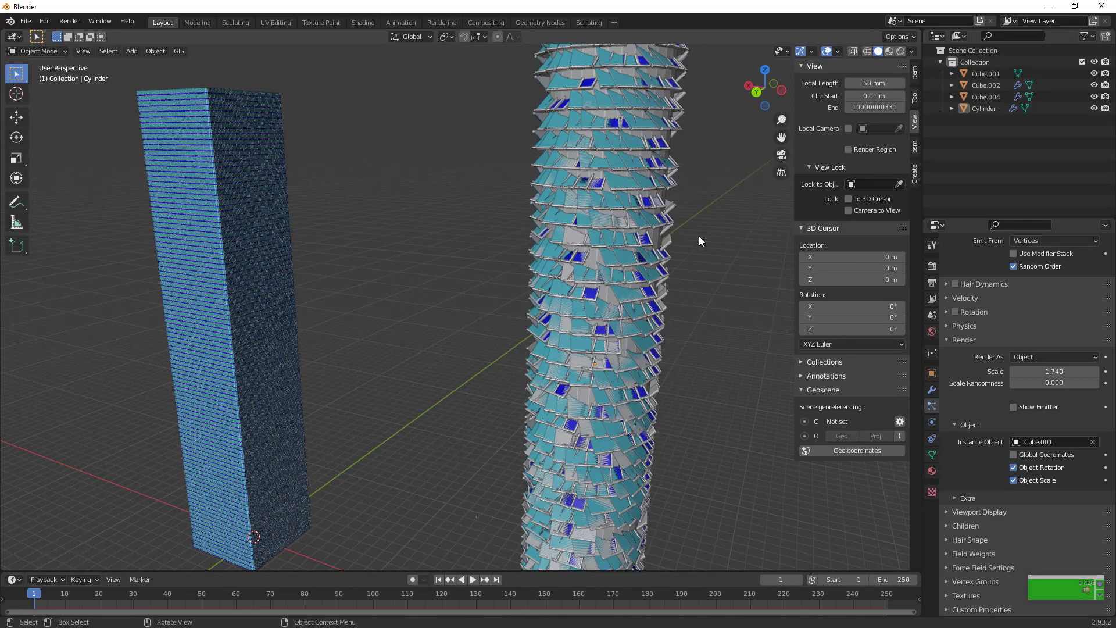
Enable Use Modifier Stack for the cylinder's particle emission and display the object transform values for the panel copy and the cylinder
{"action": "scroll", "coordinate": [698, 235], "scroll_direction": "down", "scroll_amount": 8}
{"action": "scroll", "coordinate": [699, 236], "scroll_direction": "up", "scroll_amount": 5}
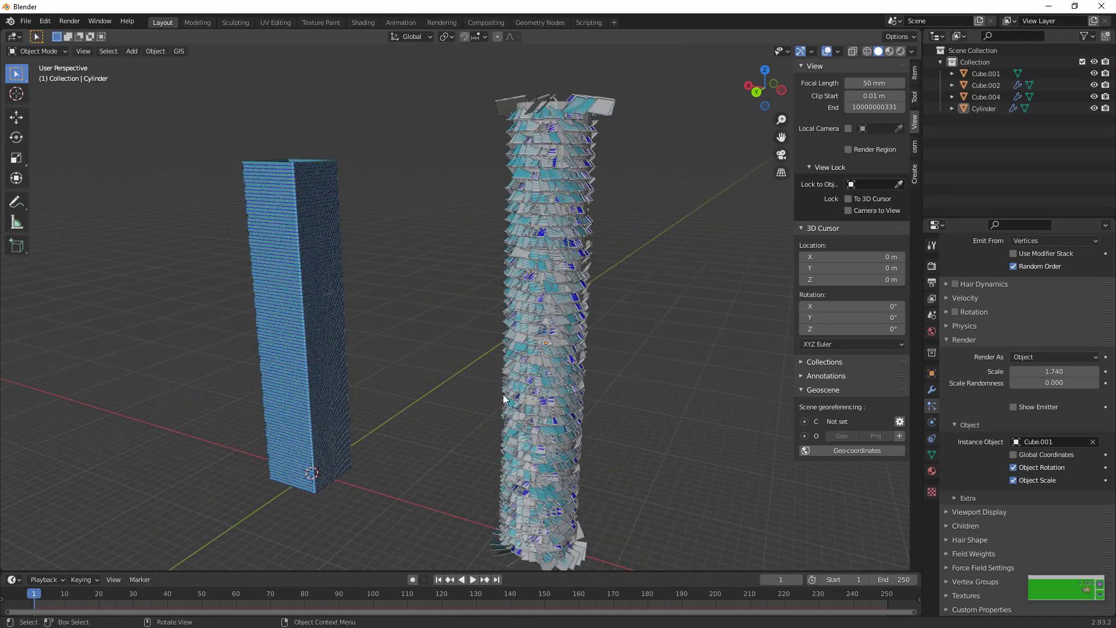
{"action": "left_click", "coordinate": [1013, 253]}
{"action": "left_click", "coordinate": [914, 73]}
{"action": "left_click", "coordinate": [488, 514]}
{"action": "left_click", "coordinate": [232, 290]}
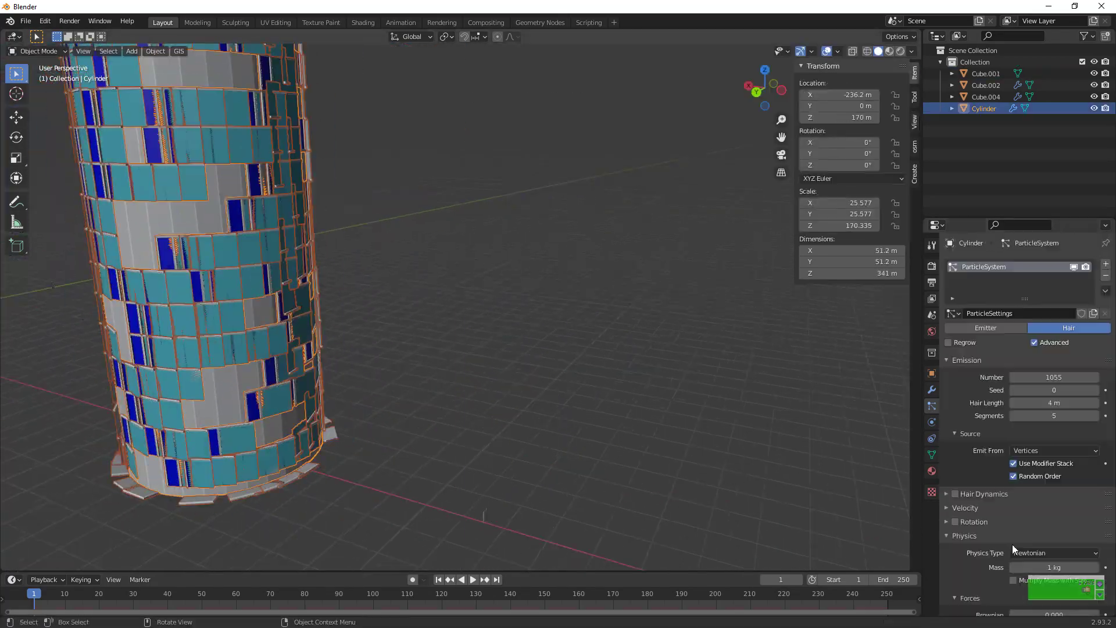
Enable Rotation for the cylinder's particles, choose the orientation axis and set the render scale to 0.980
{"action": "scroll", "coordinate": [1013, 549], "scroll_direction": "down", "scroll_amount": 8}
{"action": "left_click", "coordinate": [955, 312]}
{"action": "left_click", "coordinate": [1069, 334]}
{"action": "left_click", "coordinate": [1032, 356]}
{"action": "scroll", "coordinate": [1038, 540], "scroll_direction": "down", "scroll_amount": 10}
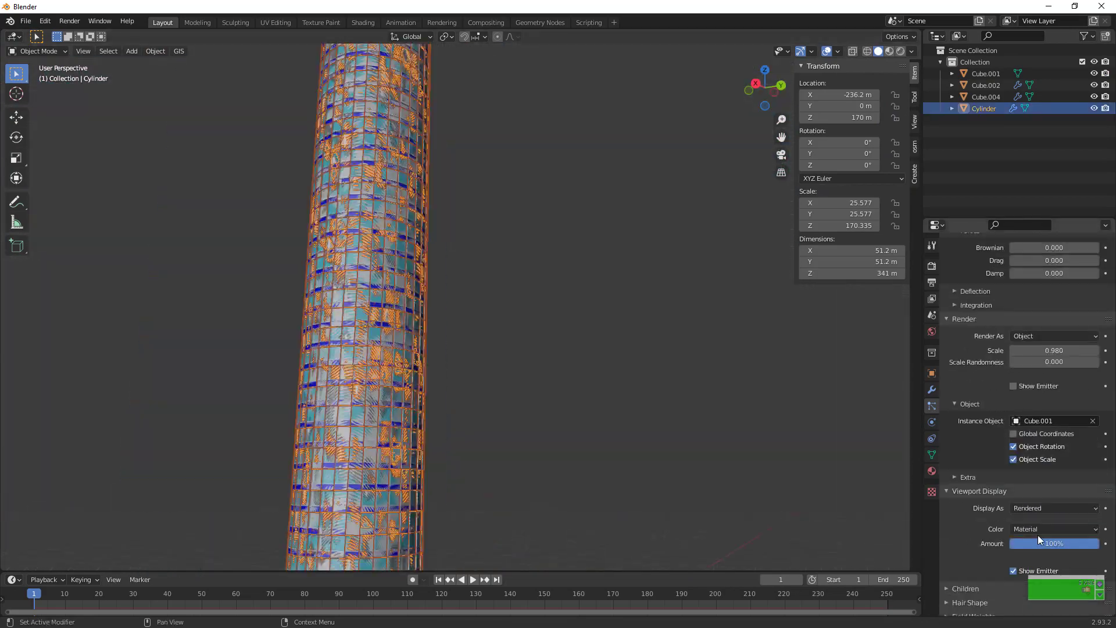
Check the material slots of the panel copy Cube.001 in Edit Mode and deselect the object
{"action": "key", "text": "Tab"}
{"action": "left_click", "coordinate": [932, 470]}
{"action": "key", "text": "Tab"}
{"action": "scroll", "coordinate": [563, 211], "scroll_direction": "down", "scroll_amount": 10}
{"action": "left_click", "coordinate": [563, 211]}
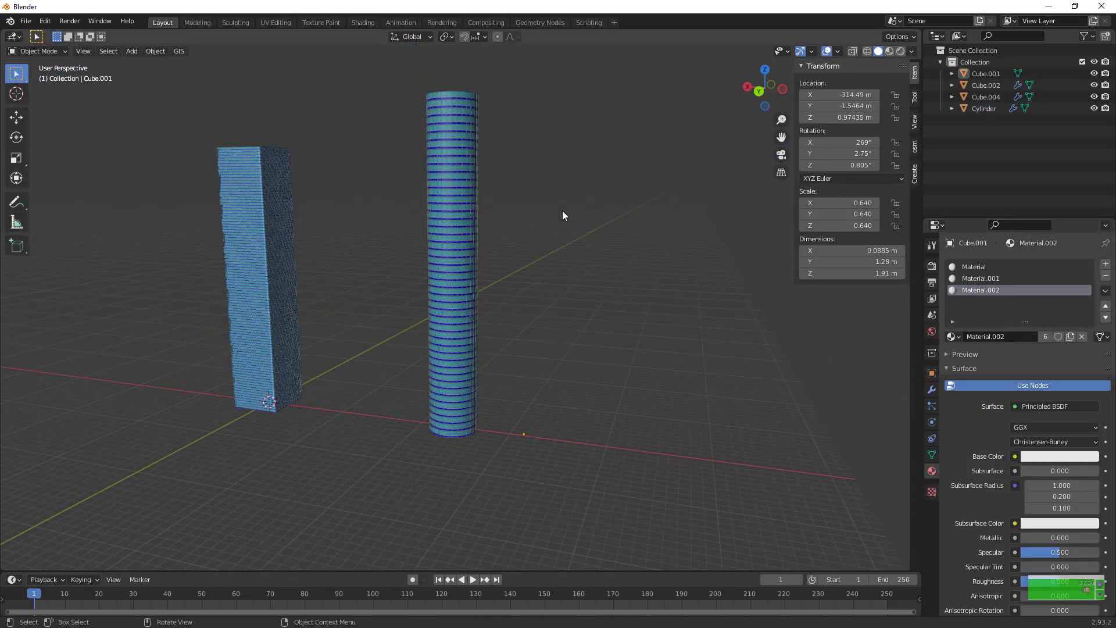
Examine the panel covering on the cylindrical tower from the side and from above
{"action": "scroll", "coordinate": [562, 210], "scroll_direction": "up", "scroll_amount": 3}
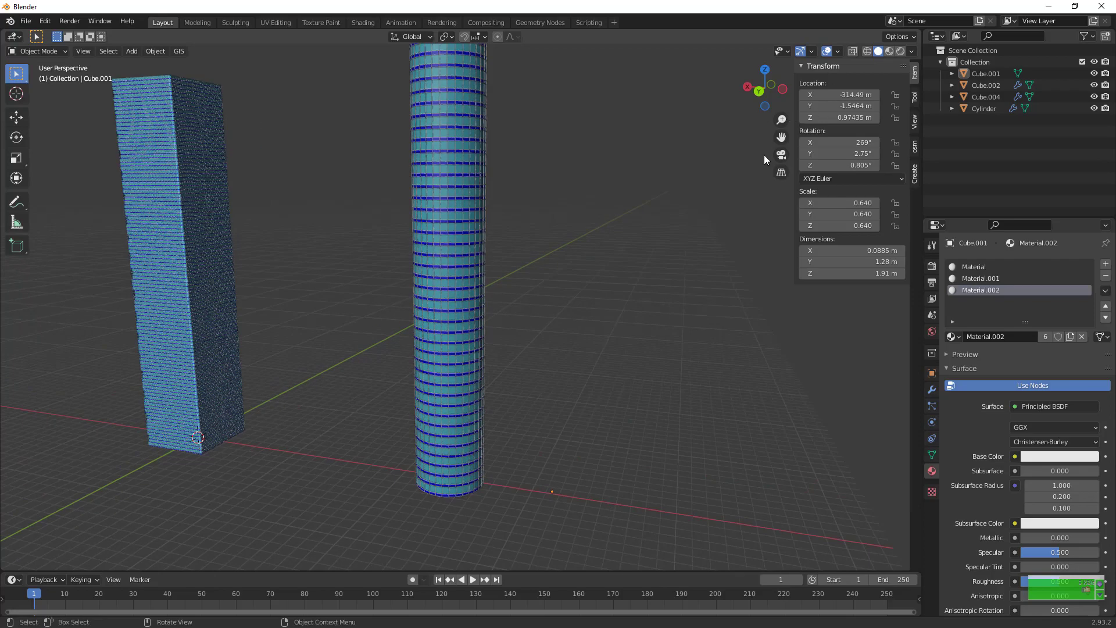
{"action": "left_click_drag", "start_coordinate": [780, 137], "coordinate": [787, 222]}
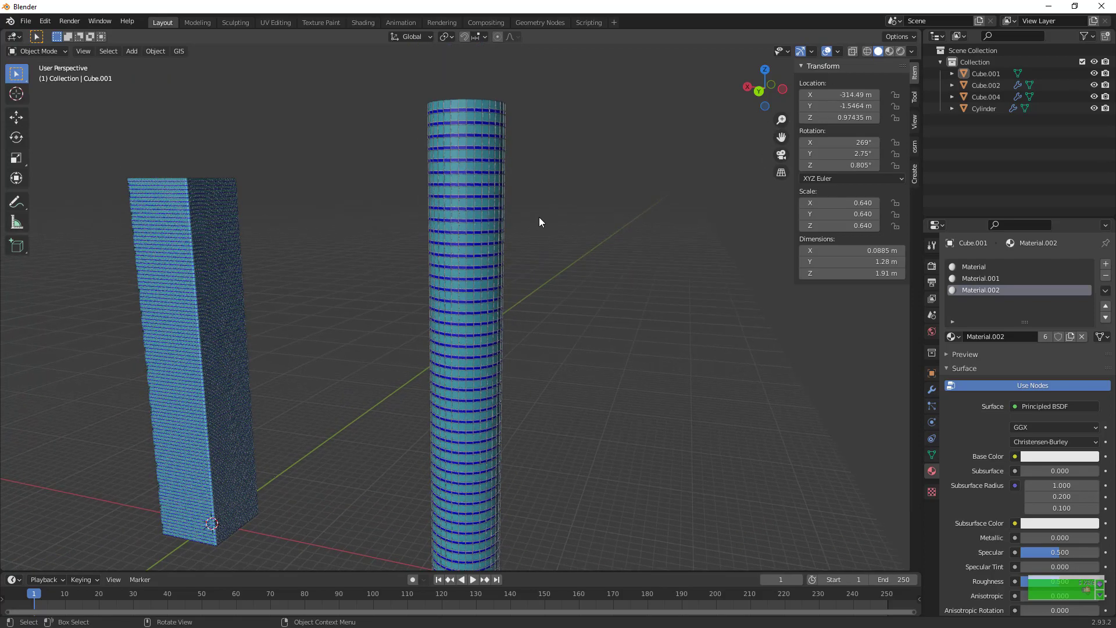
{"action": "left_click", "coordinate": [469, 226]}
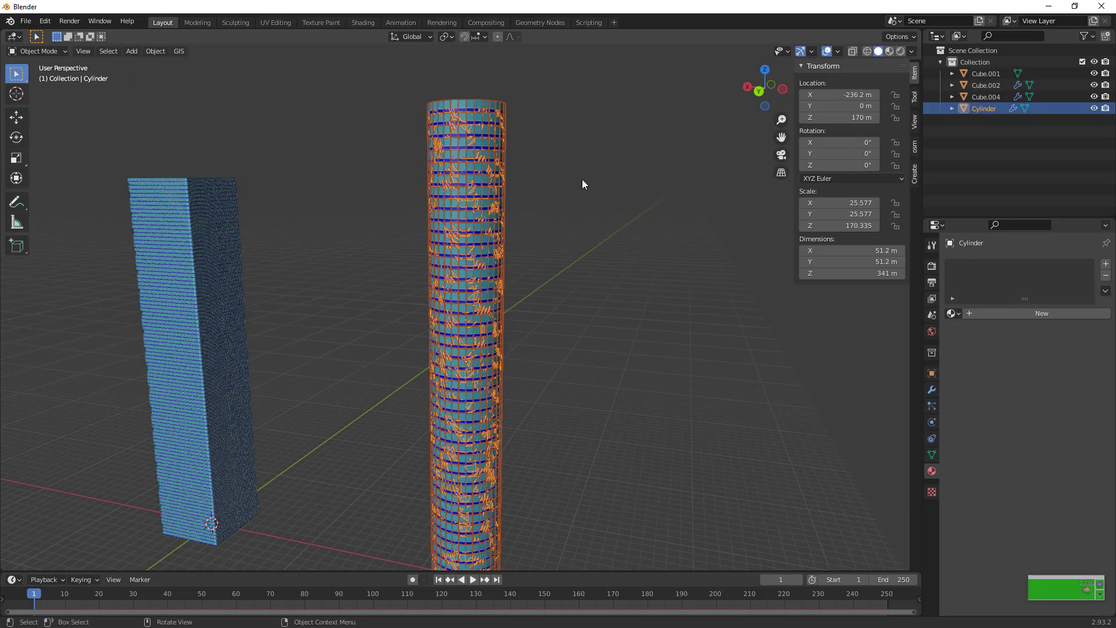
{"action": "left_click", "coordinate": [560, 250]}
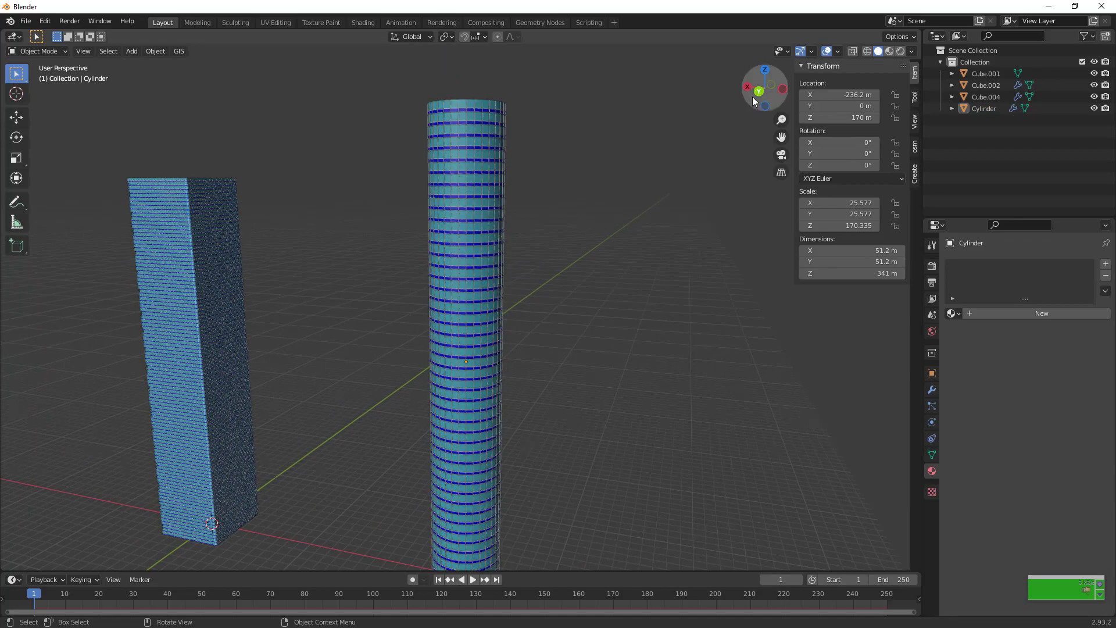
{"action": "left_click_drag", "start_coordinate": [752, 102], "coordinate": [712, 159]}
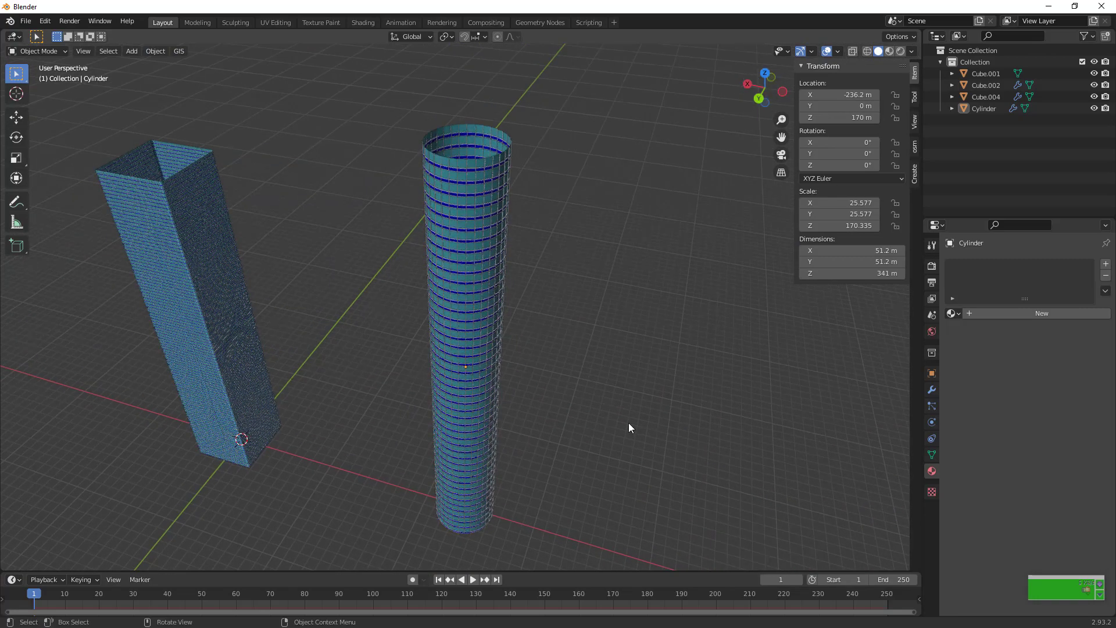
Examine the panel copy Cube.001 in isolation, and inspect the cylindrical tower it covers
{"action": "left_click", "coordinate": [594, 560]}
{"action": "key", "text": "KP_Divide"}
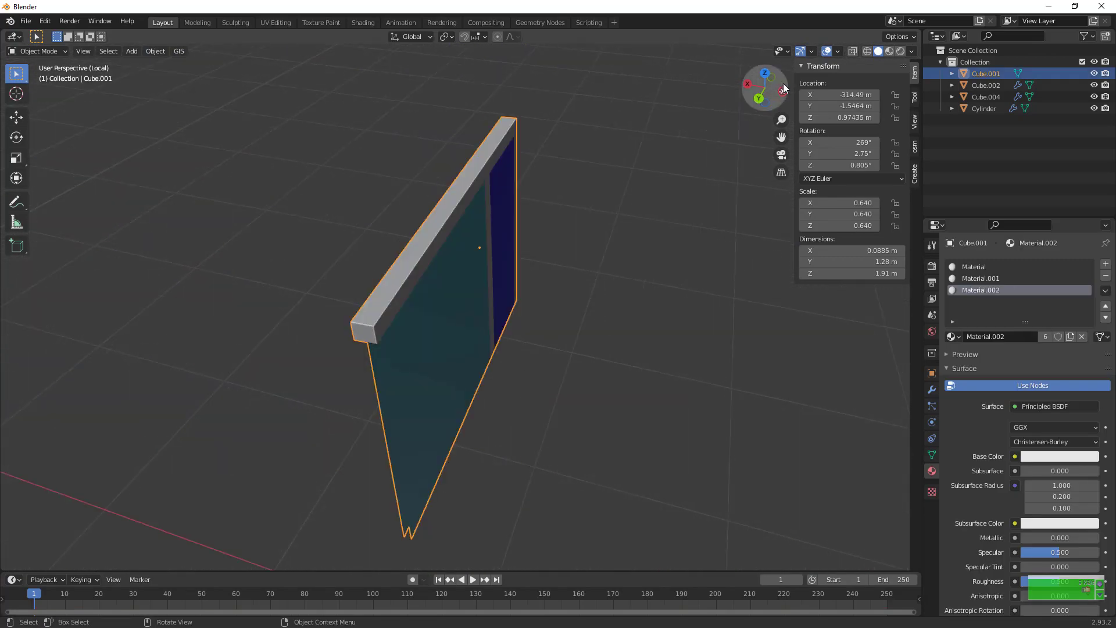
{"action": "left_click_drag", "start_coordinate": [766, 86], "coordinate": [564, 239]}
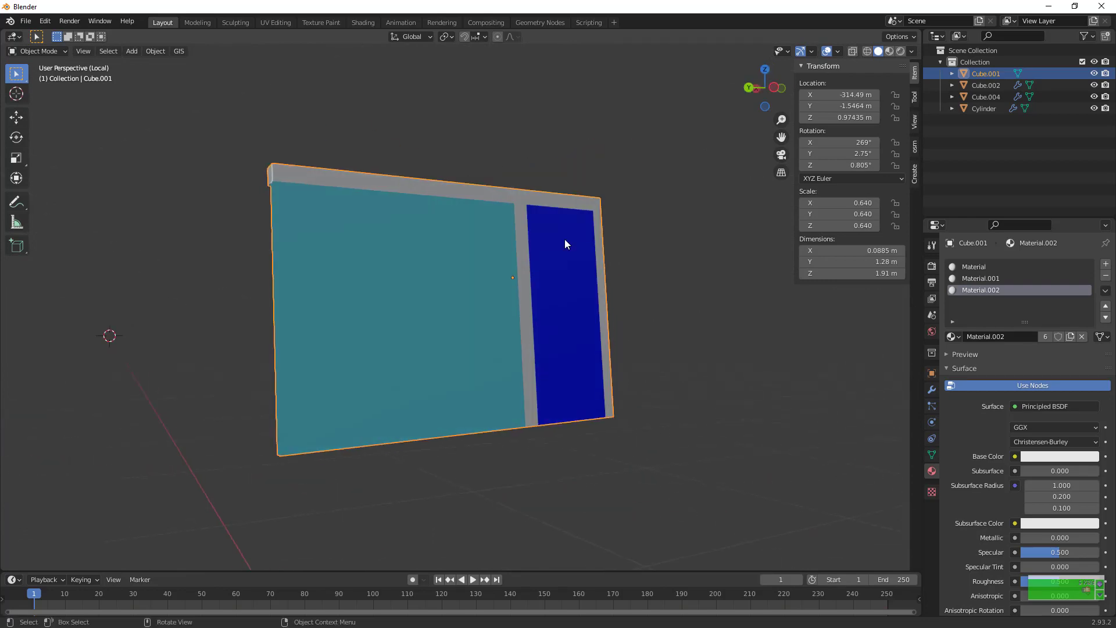
{"action": "key", "text": "KP_Divide"}
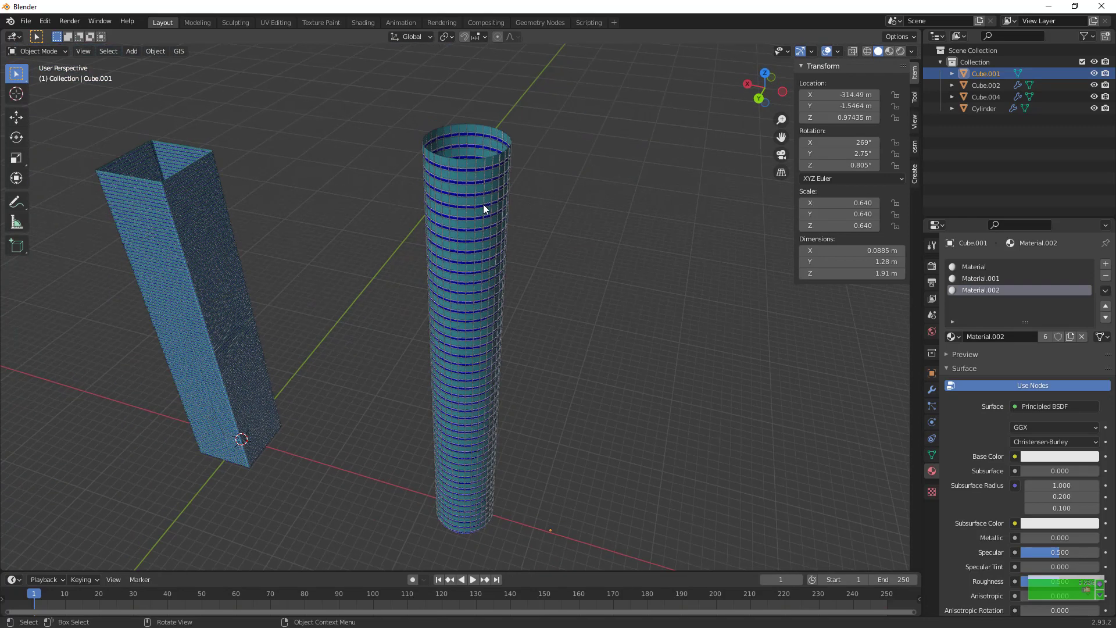
{"action": "left_click", "coordinate": [483, 204]}
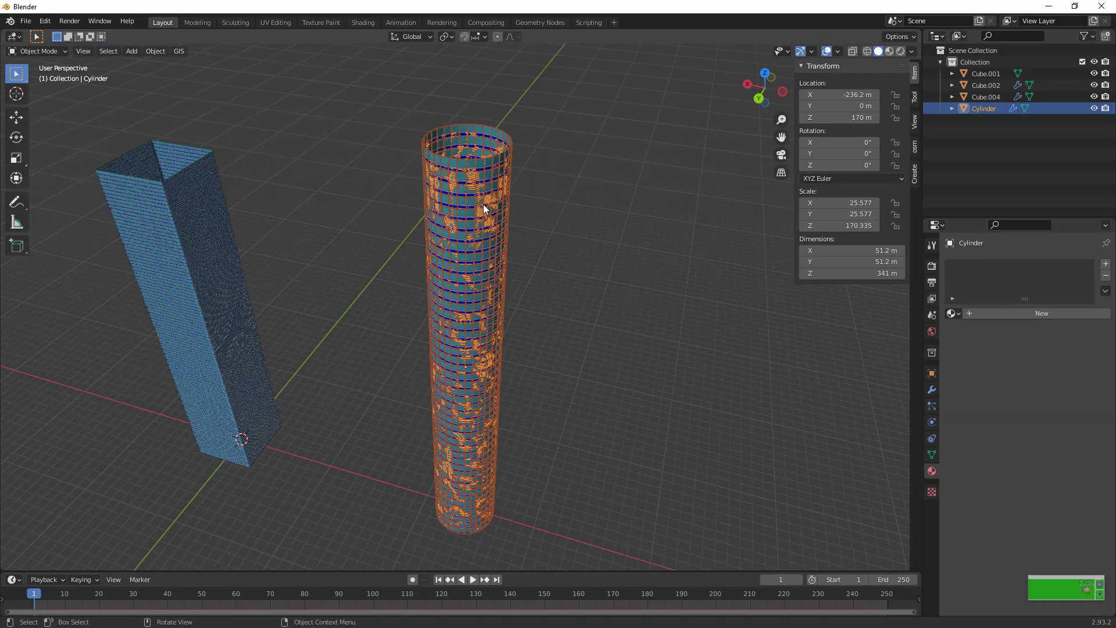
{"action": "left_click", "coordinate": [676, 233]}
{"action": "mouse_move", "coordinate": [764, 86]}
{"action": "left_mouse_down"}
{"action": "mouse_move", "coordinate": [697, 110]}
{"action": "mouse_move", "coordinate": [761, 102]}
{"action": "left_mouse_up"}
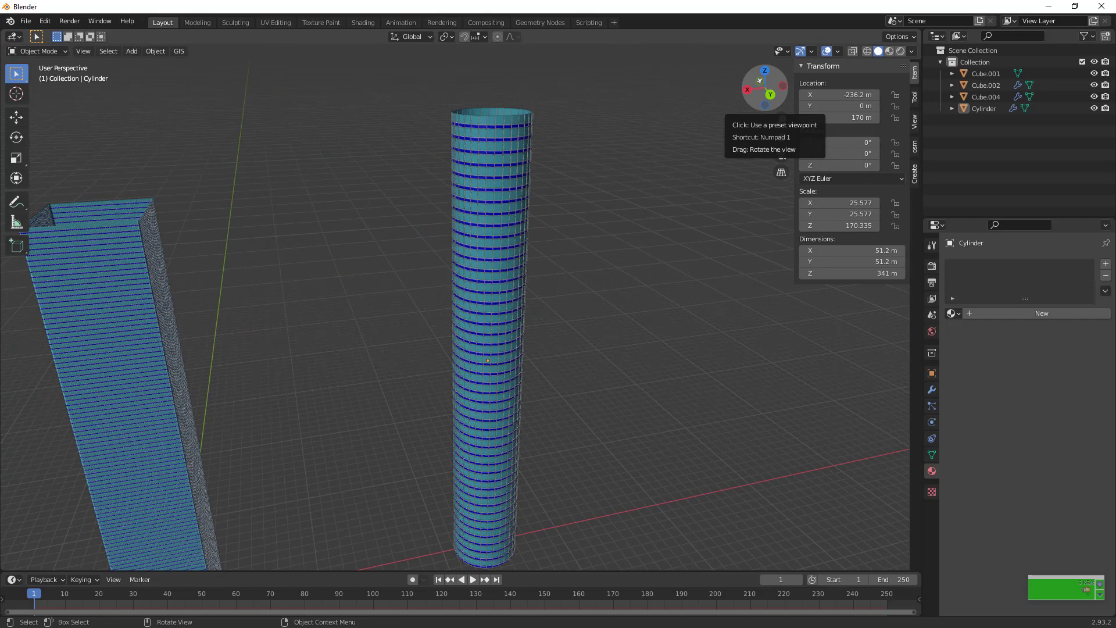
Isolate the two-panel strip Cube.002 and place a duplicate about 4.3 m away in the negative Y direction
{"action": "left_click", "coordinate": [623, 436]}
{"action": "key", "text": "KP_Divide"}
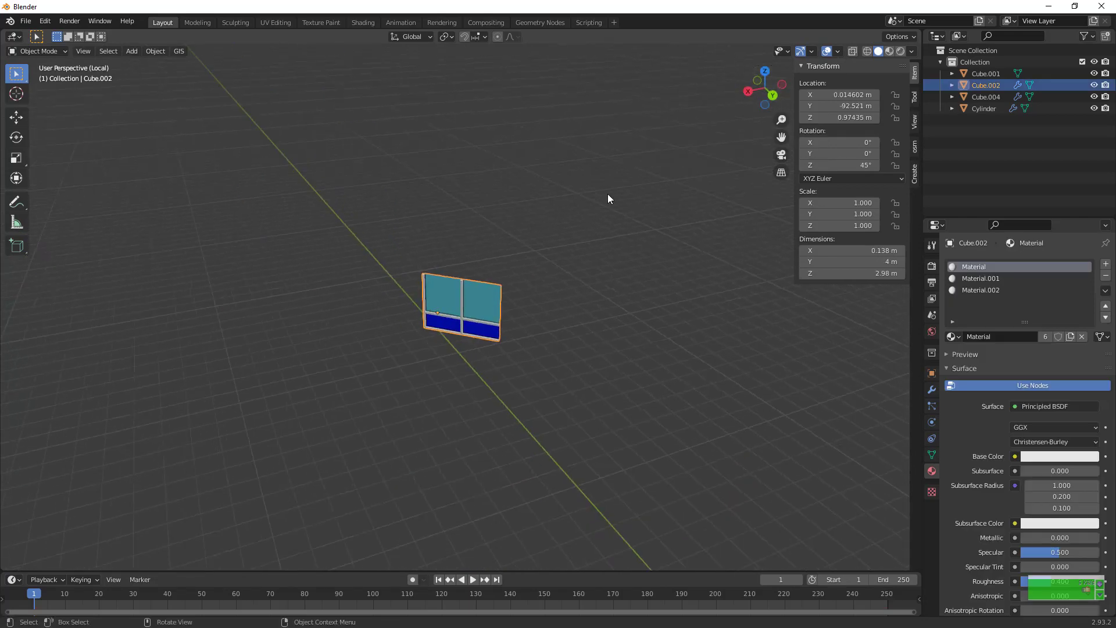
{"action": "key", "text": "shift+d"}
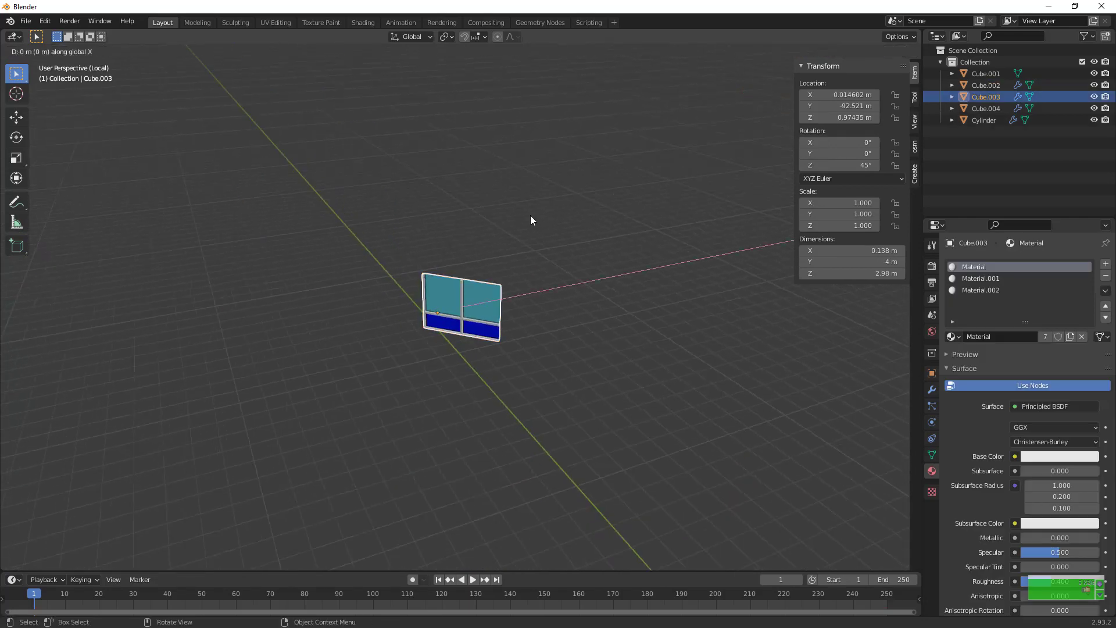
{"action": "key", "text": "y"}
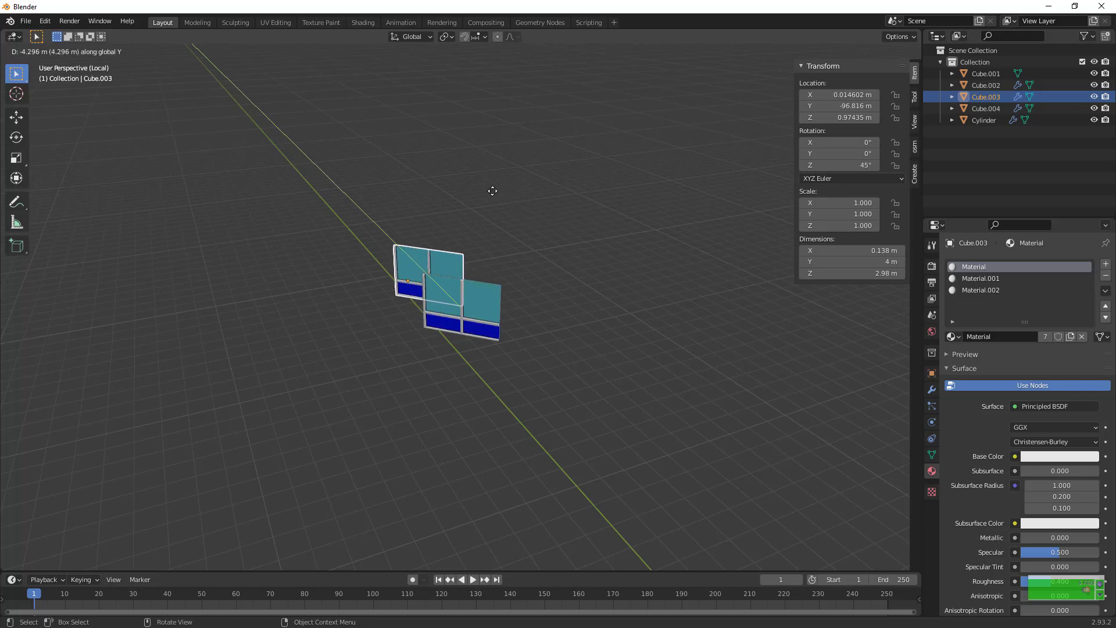
{"action": "left_click", "coordinate": [490, 189]}
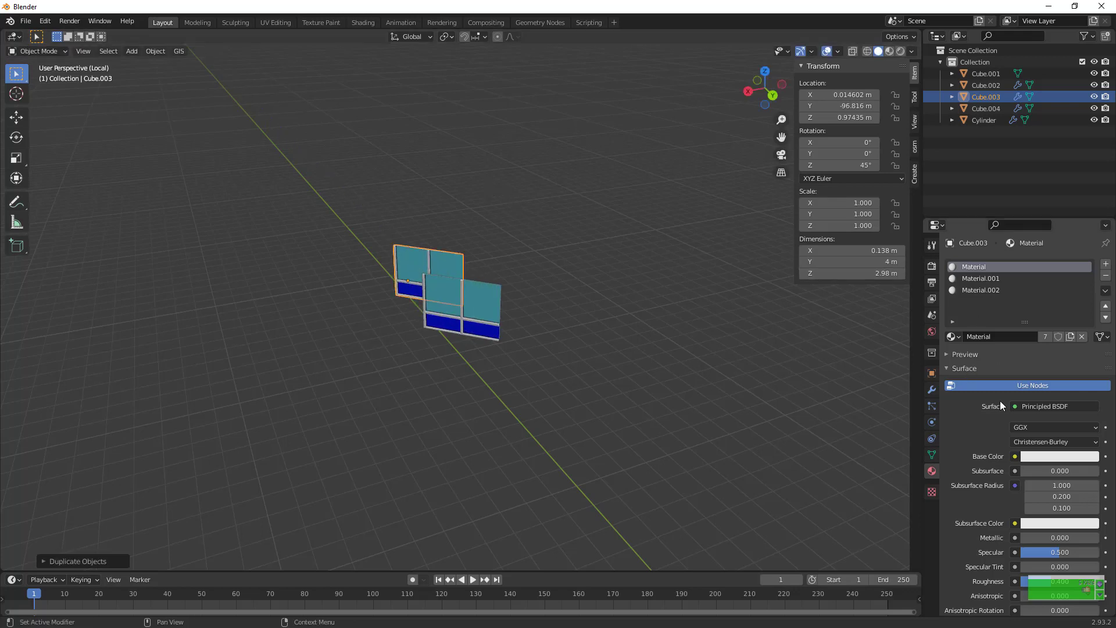
Set the Array count of the duplicated strip Cube.003 to 16
{"action": "left_click", "coordinate": [930, 402]}
{"action": "left_click", "coordinate": [931, 391]}
{"action": "left_click_drag", "start_coordinate": [1046, 316], "coordinate": [1081, 316]}
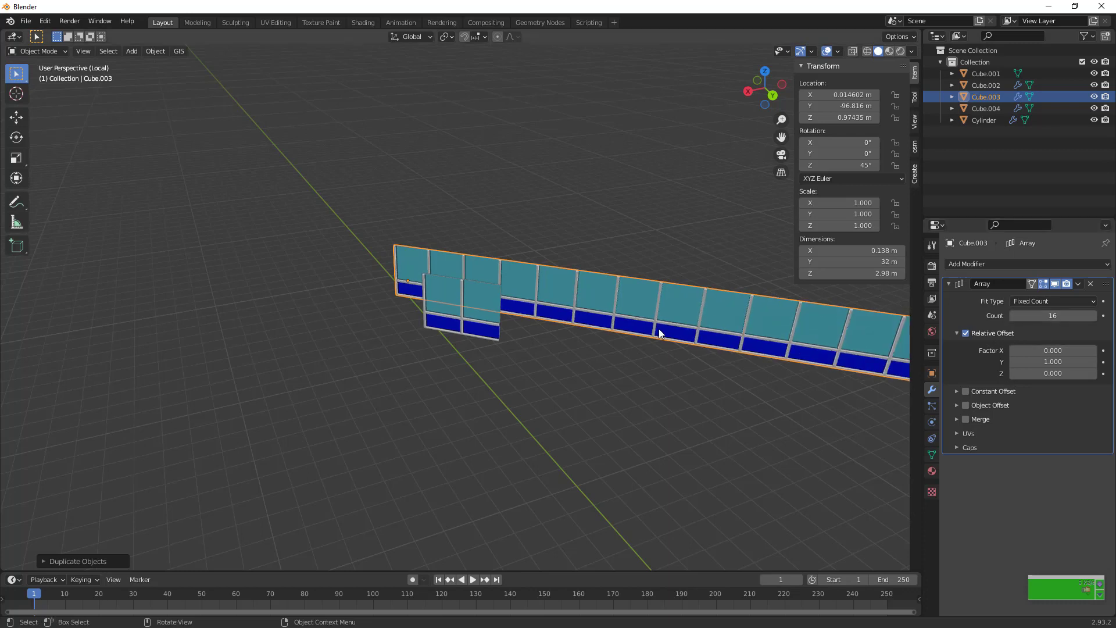
Set the Z rotation of the 16-panel strip Cube.003 to 0°
{"action": "type", "text": "rz90"}
{"action": "key", "text": "BackSpace"}
{"action": "key", "text": "BackSpace"}
{"action": "key", "text": "BackSpace"}
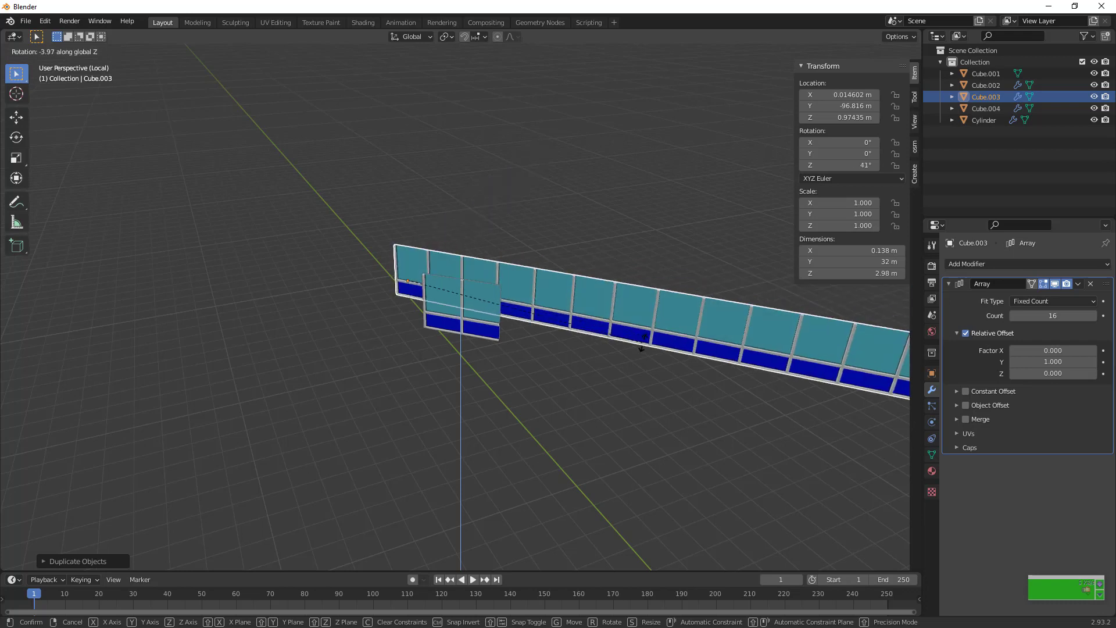
{"action": "left_click", "coordinate": [643, 343]}
{"action": "left_click", "coordinate": [851, 165]}
{"action": "type", "text": "0"}
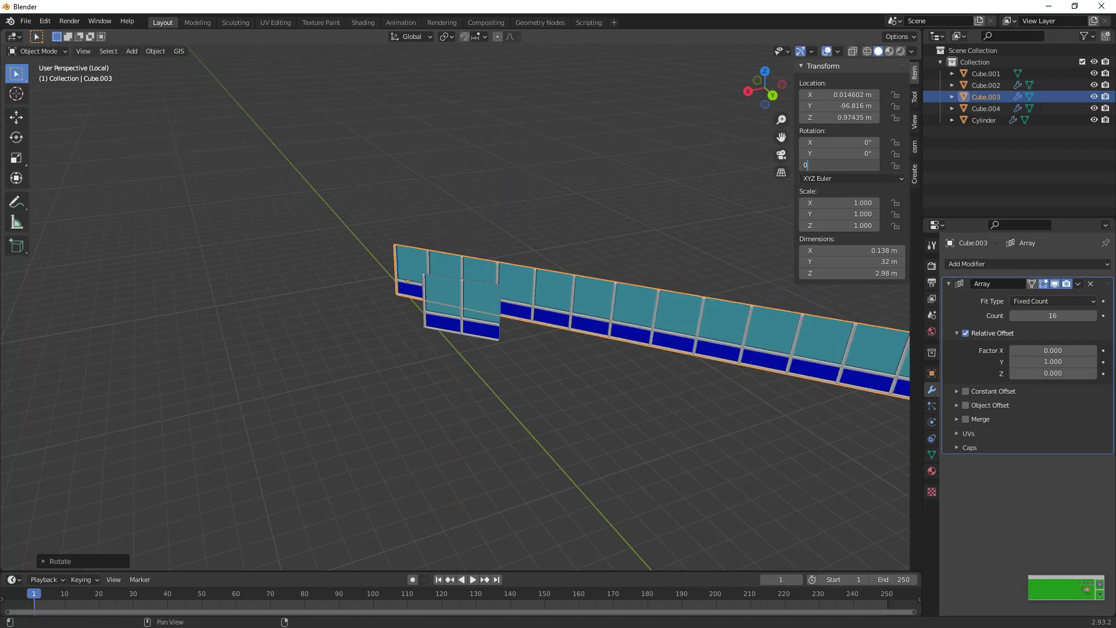
{"action": "key", "text": "Return"}
Move the 16-panel strip about 28 m along negative Y so its end lies near the angled strip
{"action": "key", "text": "g"}
{"action": "key", "text": "y"}
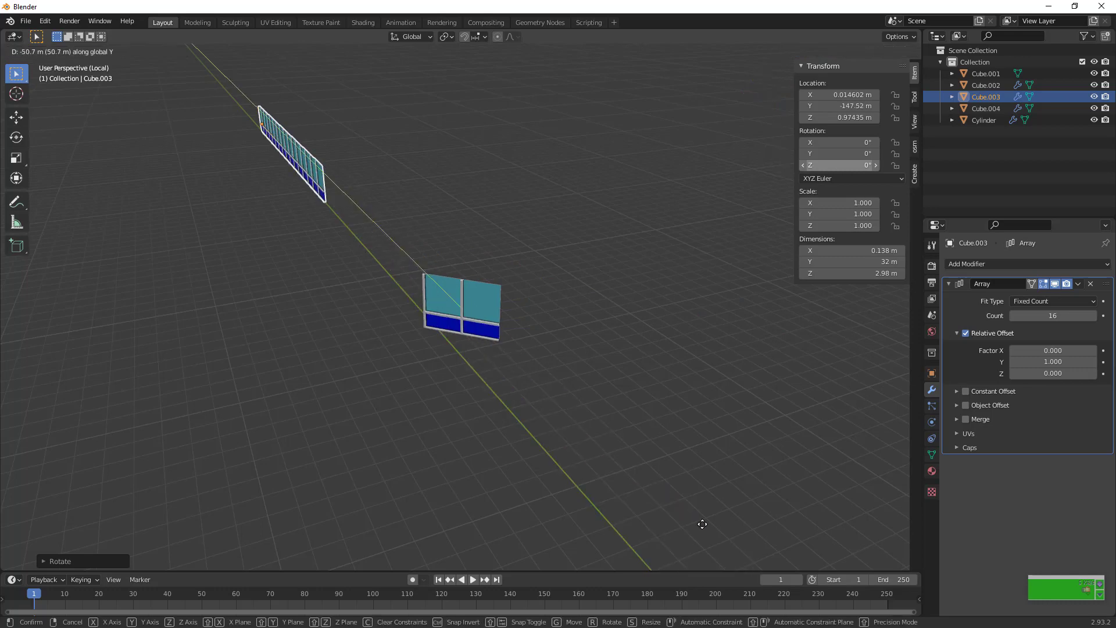
{"action": "left_click", "coordinate": [734, 50]}
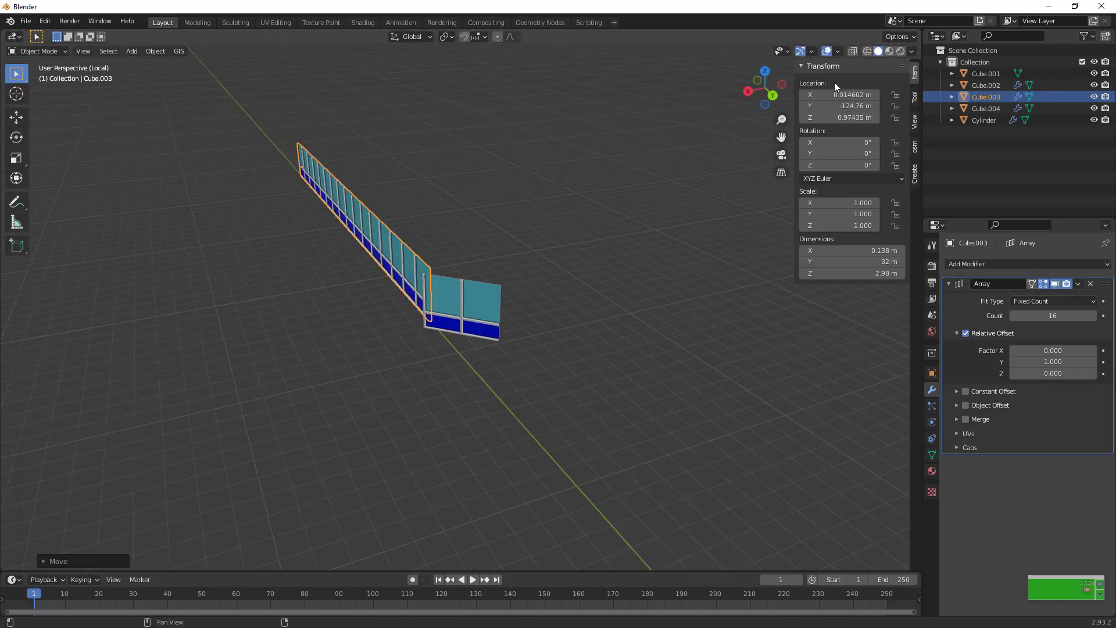
In top view, move the angled strip Cube.002 in the XY plane so its end meets the straight strip's end
{"action": "left_click", "coordinate": [772, 71]}
{"action": "left_click", "coordinate": [455, 304]}
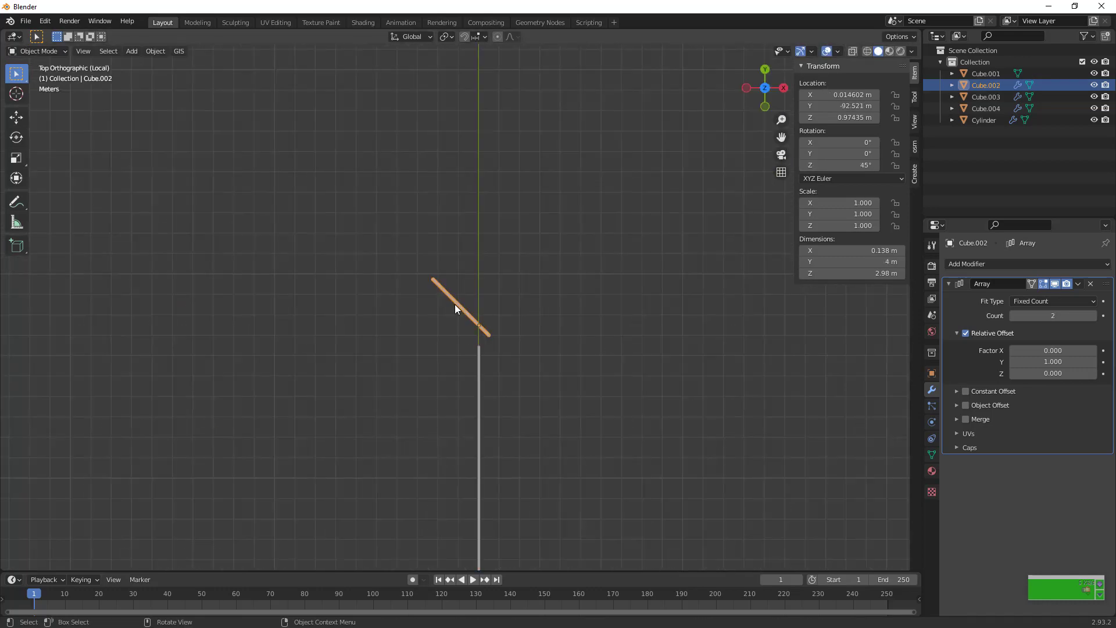
{"action": "key", "text": "g"}
{"action": "key", "text": "shift+z"}
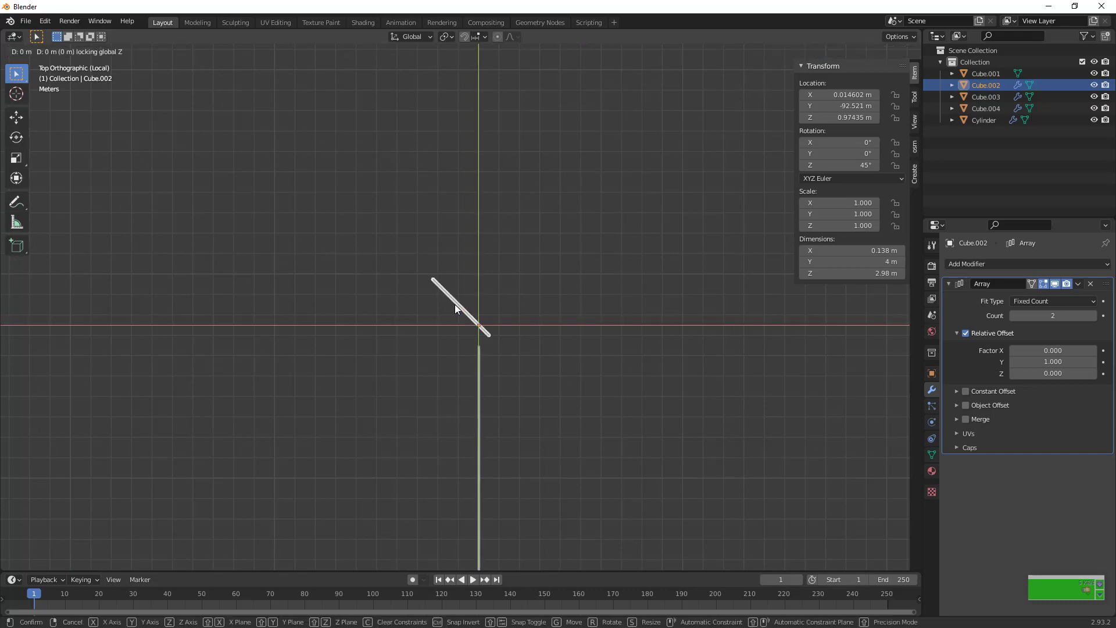
{"action": "left_click", "coordinate": [444, 316]}
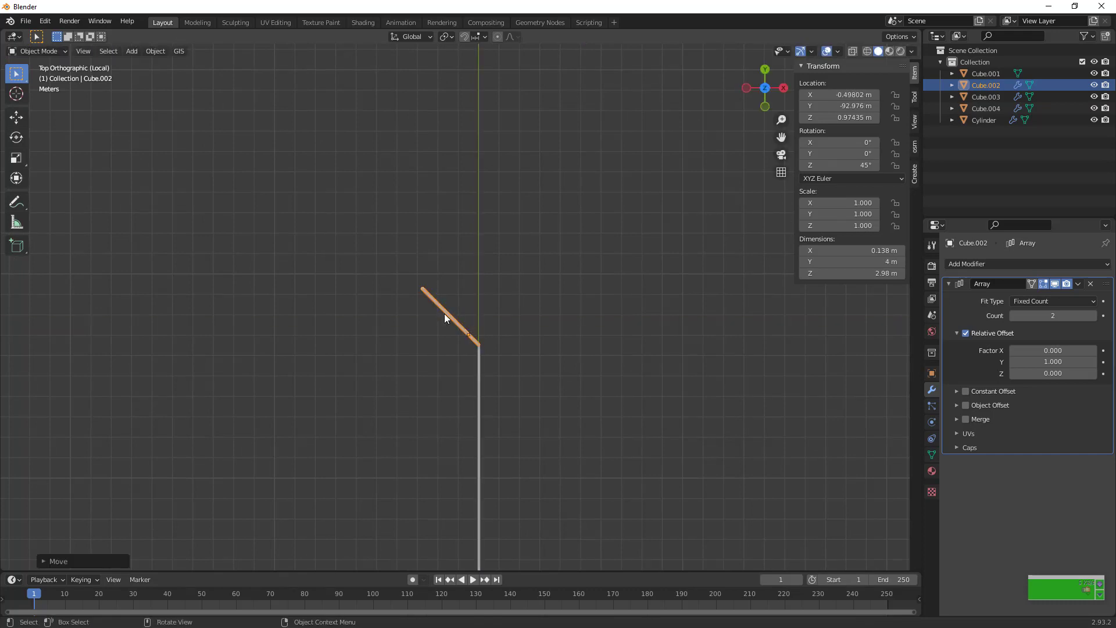
Set the Array count of the angled strip Cube.002 to 16, matching the straight strip
{"action": "left_click_drag", "start_coordinate": [755, 86], "coordinate": [742, 127]}
{"action": "left_click", "coordinate": [446, 310]}
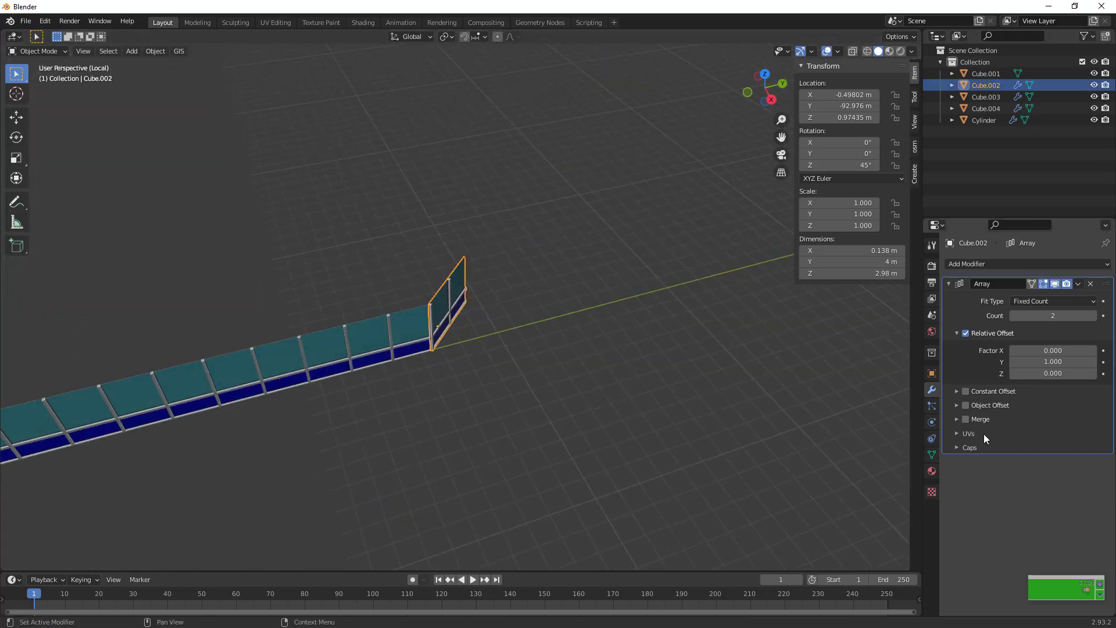
{"action": "left_click_drag", "start_coordinate": [1023, 315], "coordinate": [1083, 316]}
{"action": "left_click", "coordinate": [307, 370]}
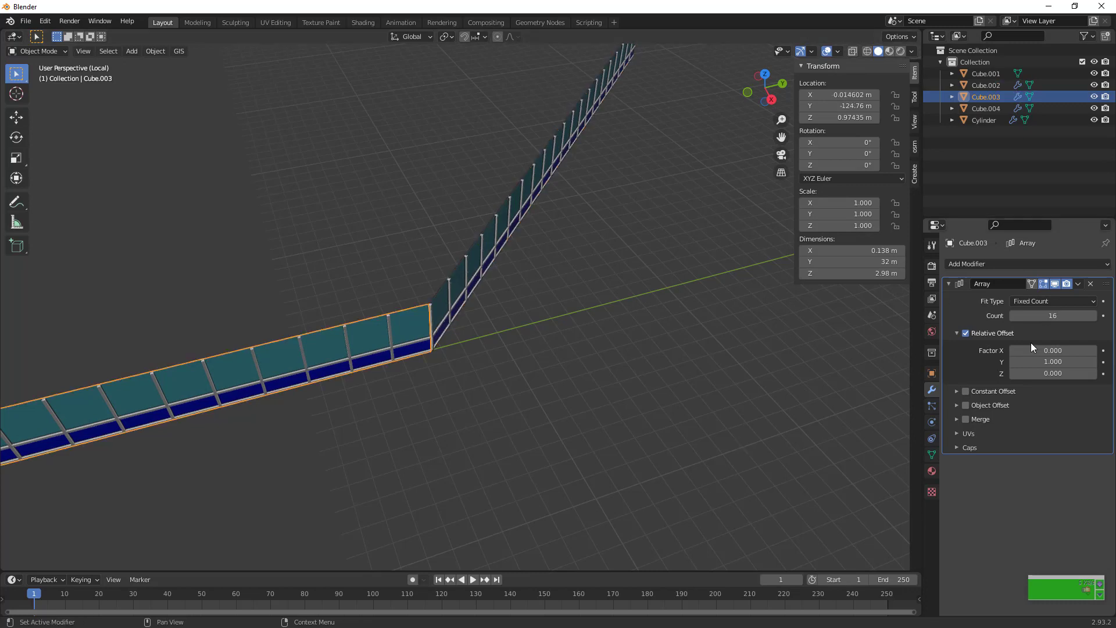
{"action": "left_click", "coordinate": [480, 236]}
{"action": "double_click", "coordinate": [1052, 316]}
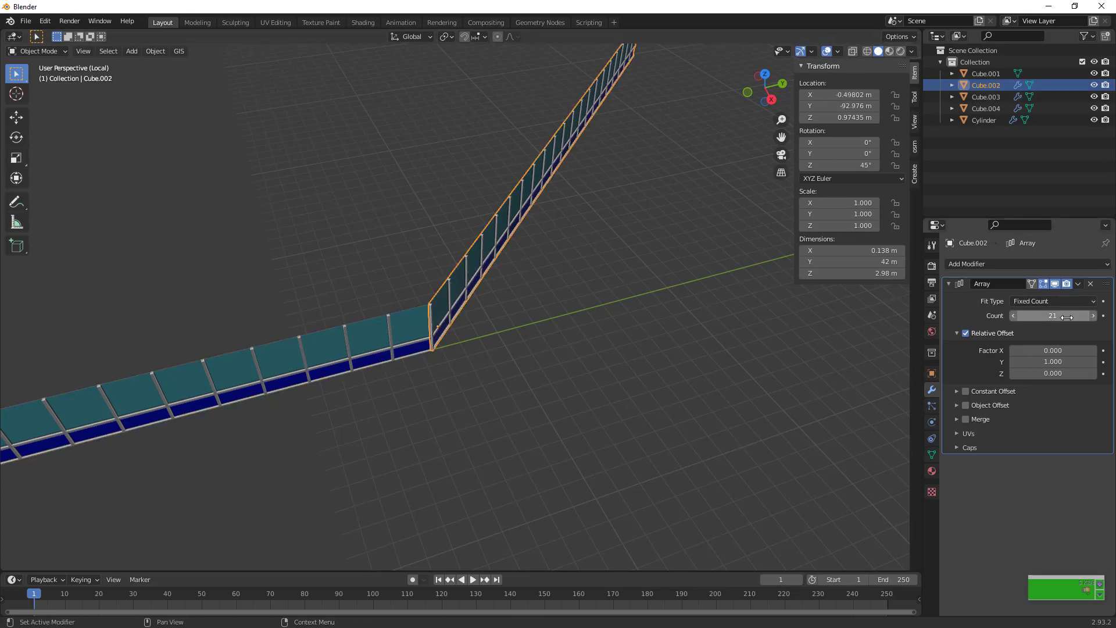
{"action": "type", "text": "21"}
{"action": "key", "text": "BackSpace"}
{"action": "key", "text": "BackSpace"}
{"action": "type", "text": "16"}
{"action": "key", "text": "Return"}
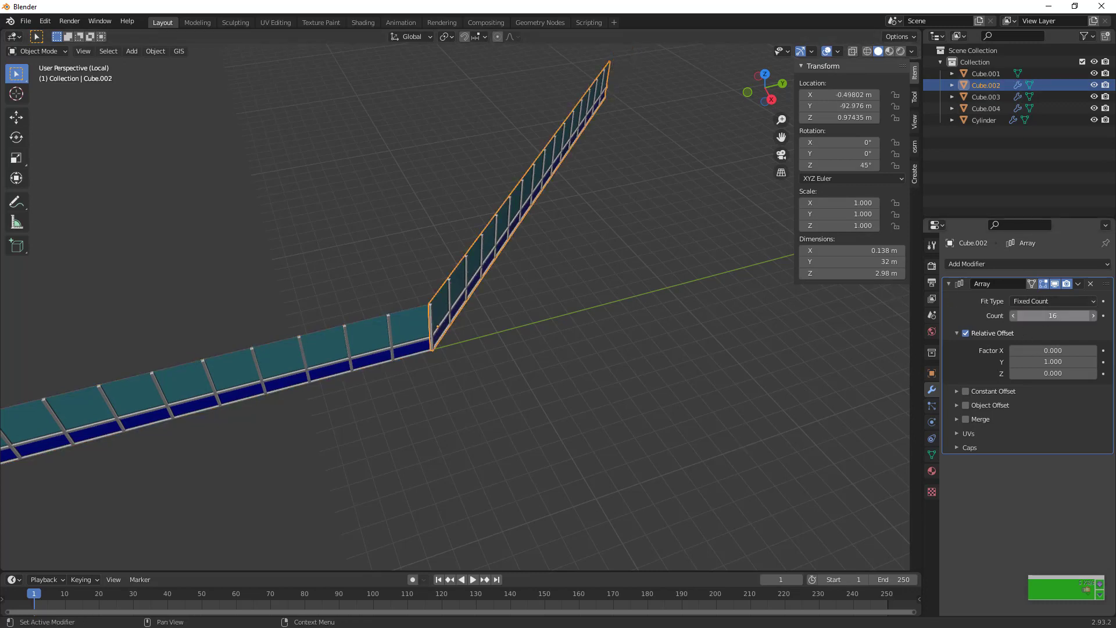
Duplicate the angled strip Cube.002 and move the copy in the XY plane to its free end, opposite the straight strip
{"action": "scroll", "coordinate": [695, 198], "scroll_direction": "down", "scroll_amount": 5}
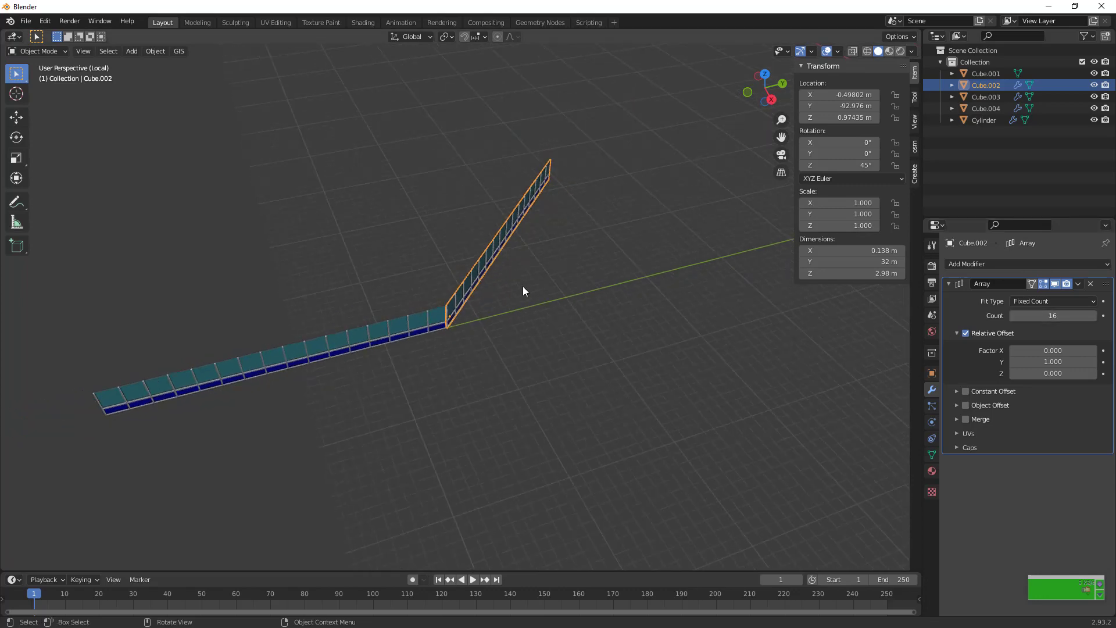
{"action": "left_click_drag", "start_coordinate": [759, 98], "coordinate": [686, 107]}
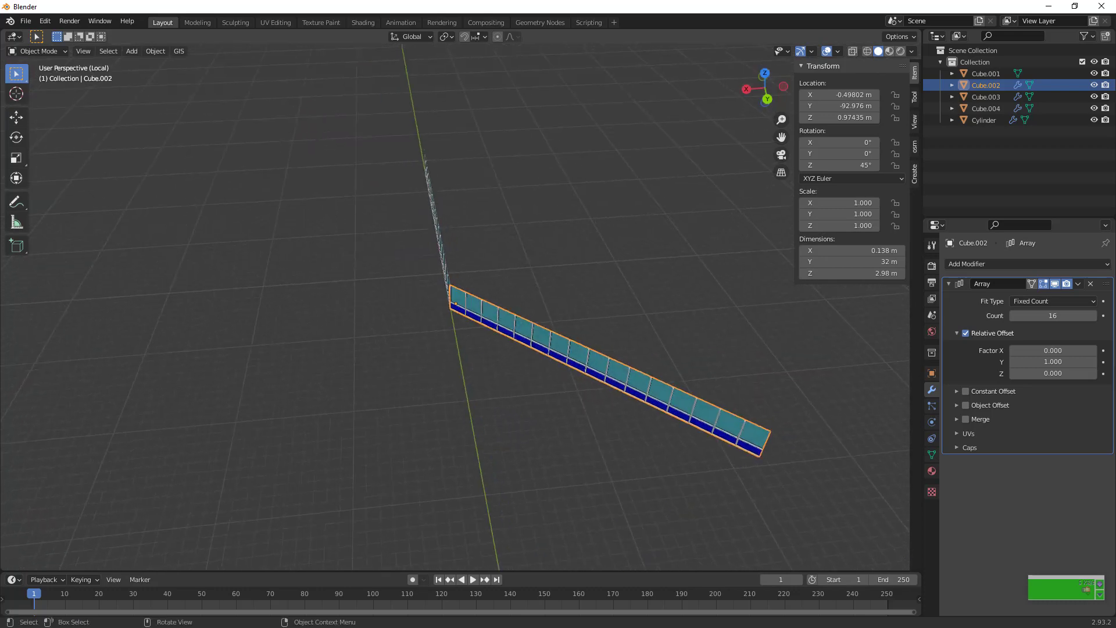
{"action": "key", "text": "shift+d"}
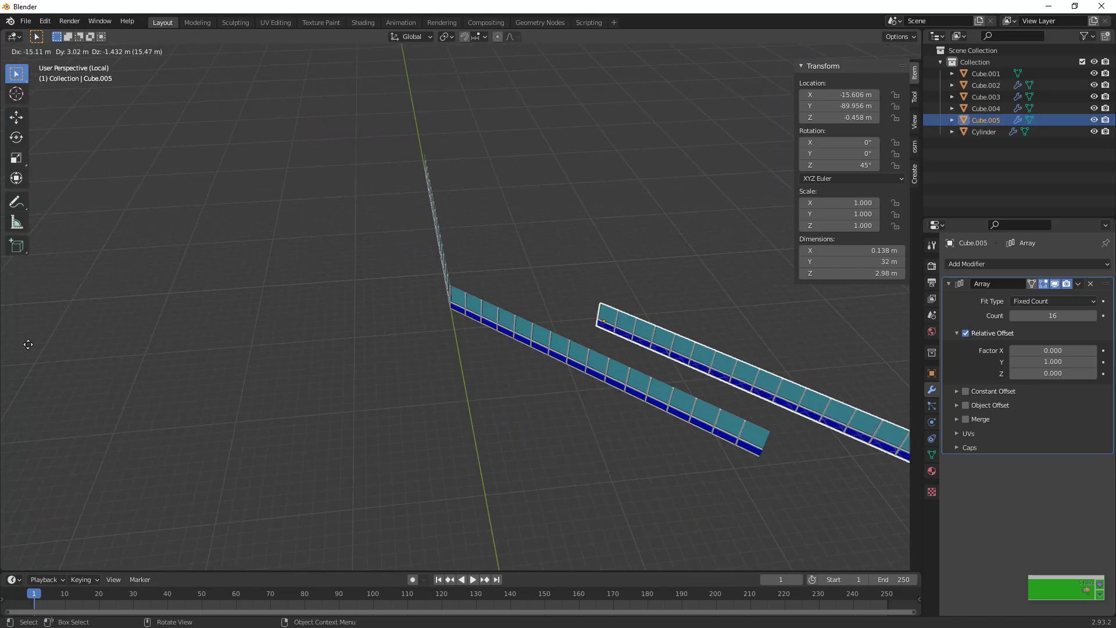
{"action": "left_click", "coordinate": [84, 398]}
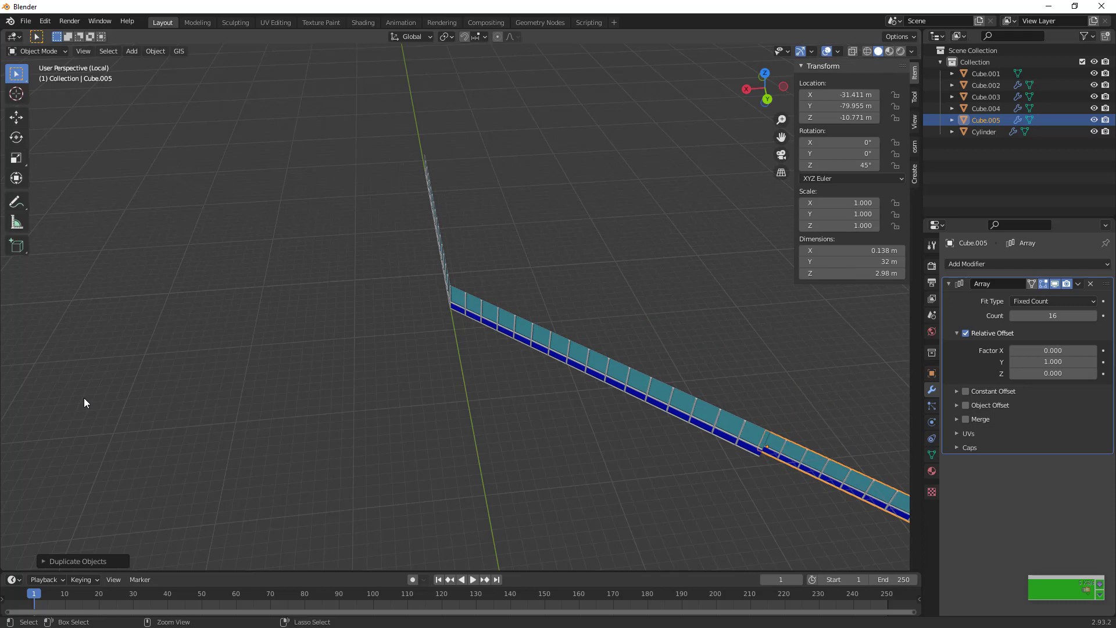
{"action": "key", "text": "g"}
{"action": "key", "text": "shift+z"}
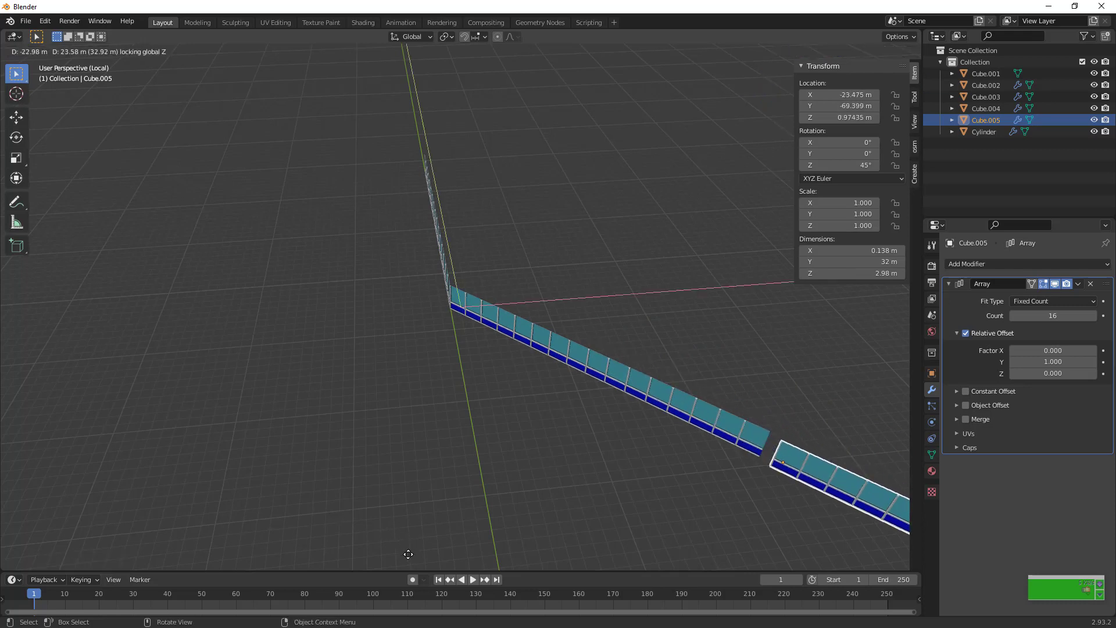
{"action": "left_click", "coordinate": [401, 547]}
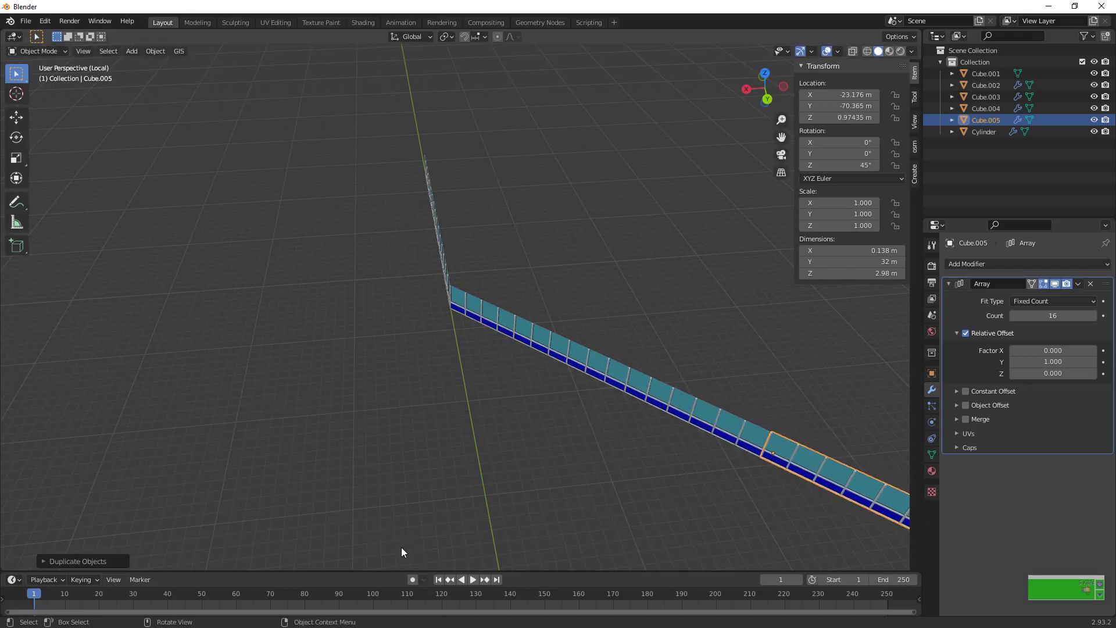
Set the Z rotation of the duplicated strip Cube.005 to 90°
{"action": "double_click", "coordinate": [841, 165]}
{"action": "type", "text": "0"}
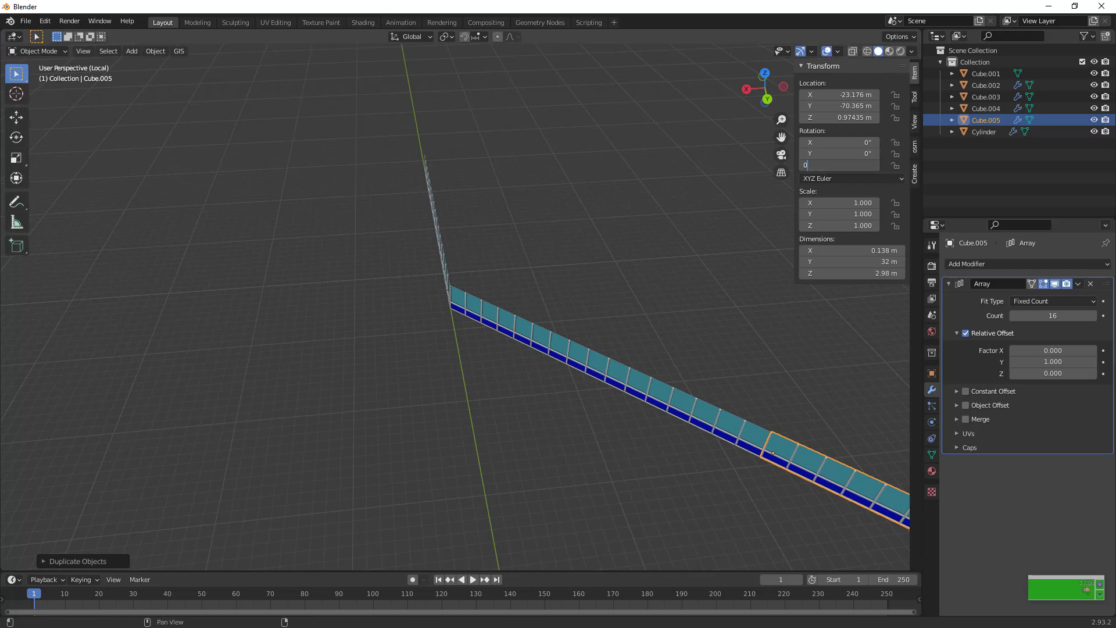
{"action": "key", "text": "Return"}
{"action": "double_click", "coordinate": [840, 165]}
{"action": "type", "text": "90"}
{"action": "key", "text": "Return"}
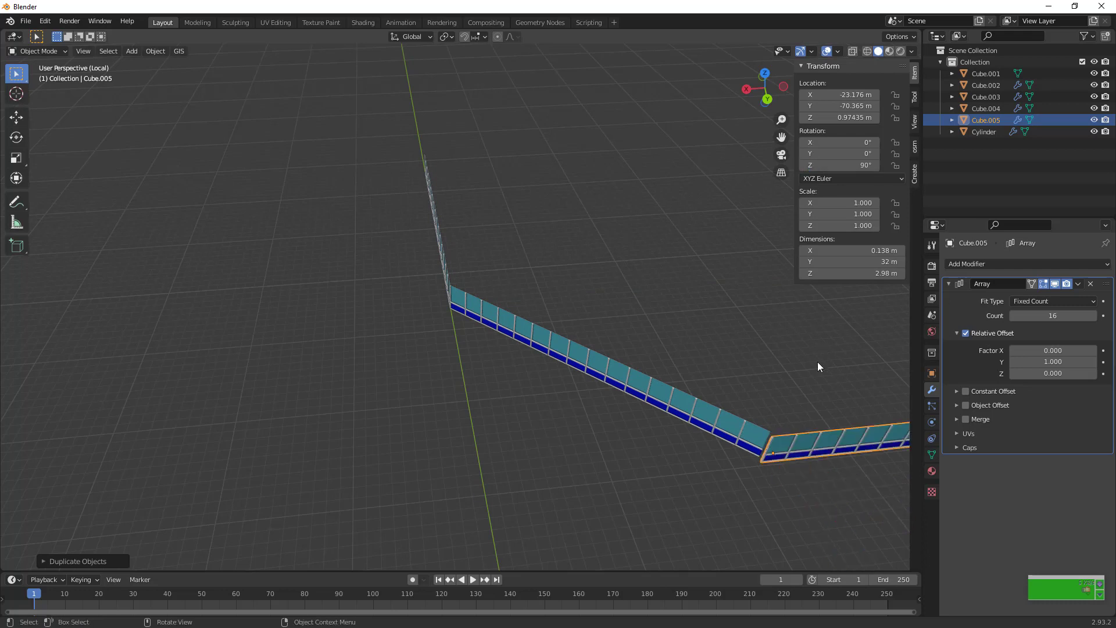
Move strip Cube.005 slightly in the XY plane so its end meets the angled strip's corner
{"action": "key", "text": "g"}
{"action": "key", "text": "shift+z"}
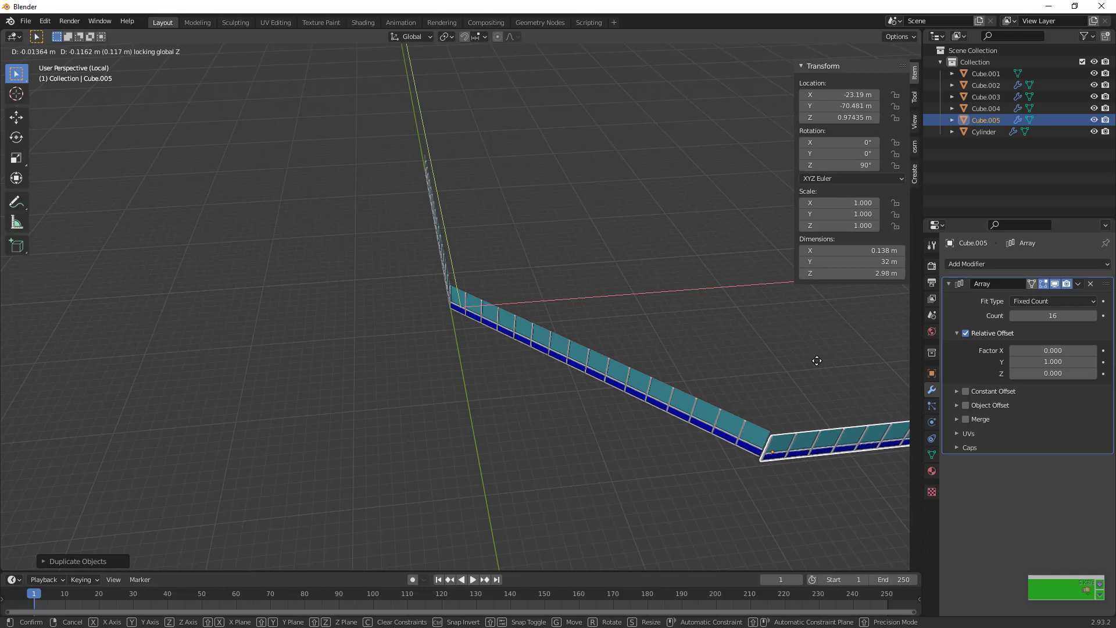
{"action": "left_click", "coordinate": [816, 356]}
{"action": "scroll", "coordinate": [816, 352], "scroll_direction": "down", "scroll_amount": 6}
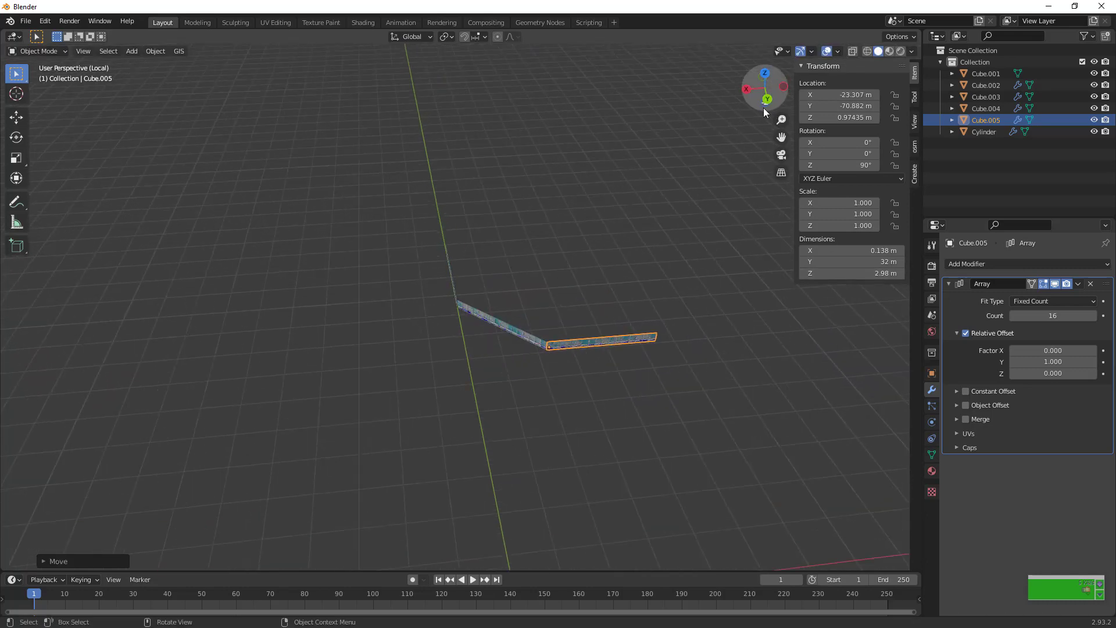
{"action": "left_click_drag", "start_coordinate": [764, 87], "coordinate": [802, 113]}
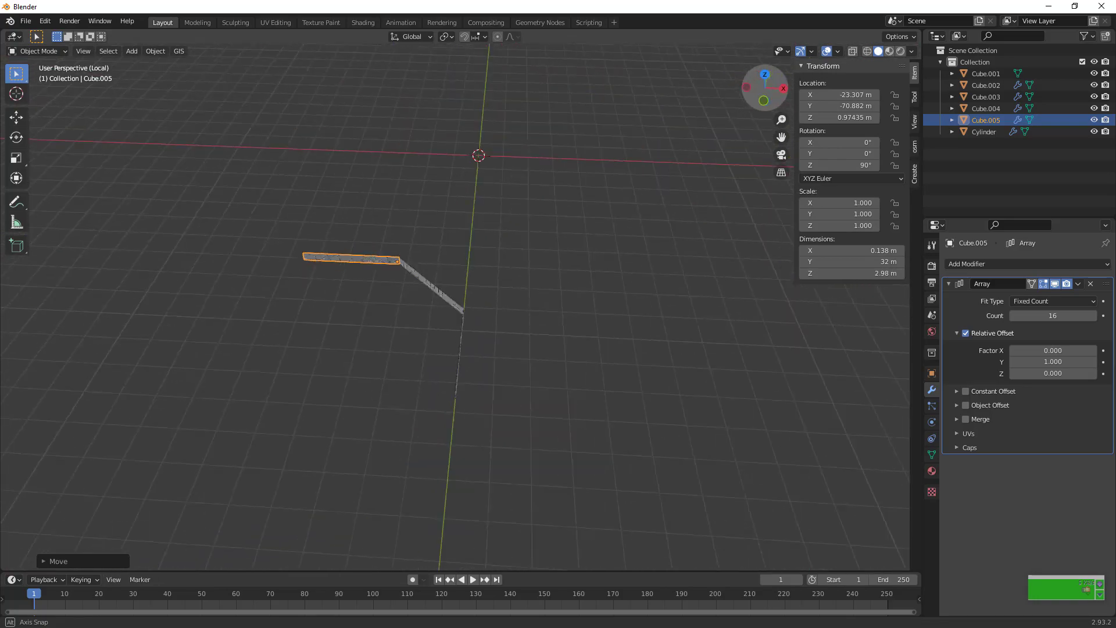
Try to duplicate the angled strip Cube.002 along the X axis
{"action": "left_click_drag", "start_coordinate": [319, 236], "coordinate": [660, 404]}
{"action": "left_click", "coordinate": [452, 302]}
{"action": "key", "text": "shift+d"}
{"action": "key", "text": "x"}
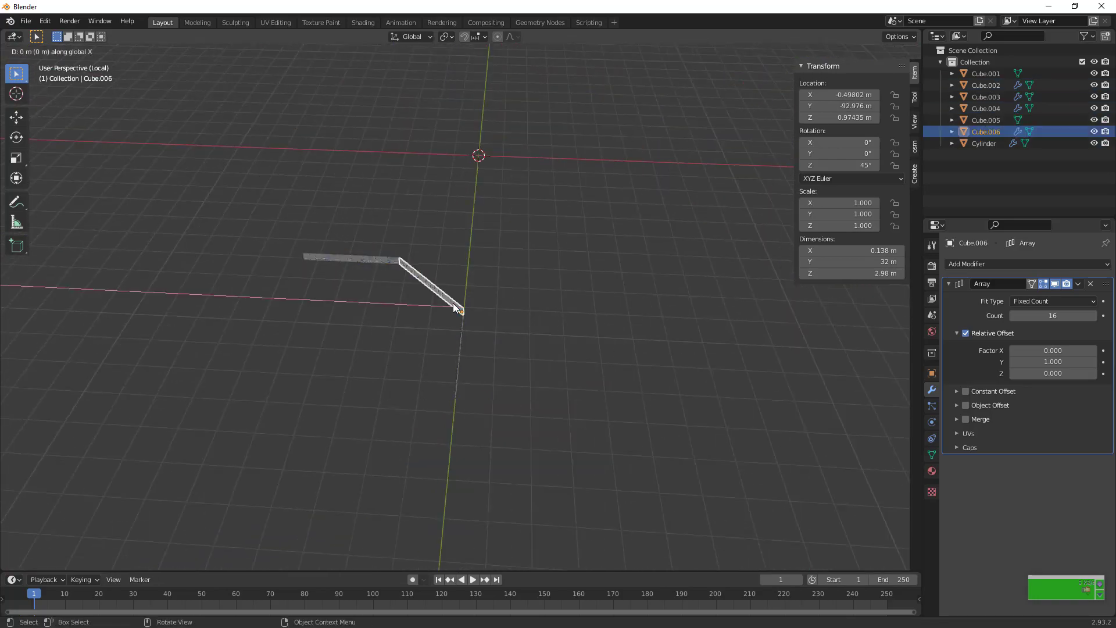
{"action": "left_click", "coordinate": [108, 327]}
{"action": "key", "text": "ctrl+z"}
{"action": "key", "text": "ctrl+z"}
Apply the Array modifiers of the angled strip Cube.002 and the straight strip Cube.003
{"action": "left_click", "coordinate": [413, 280]}
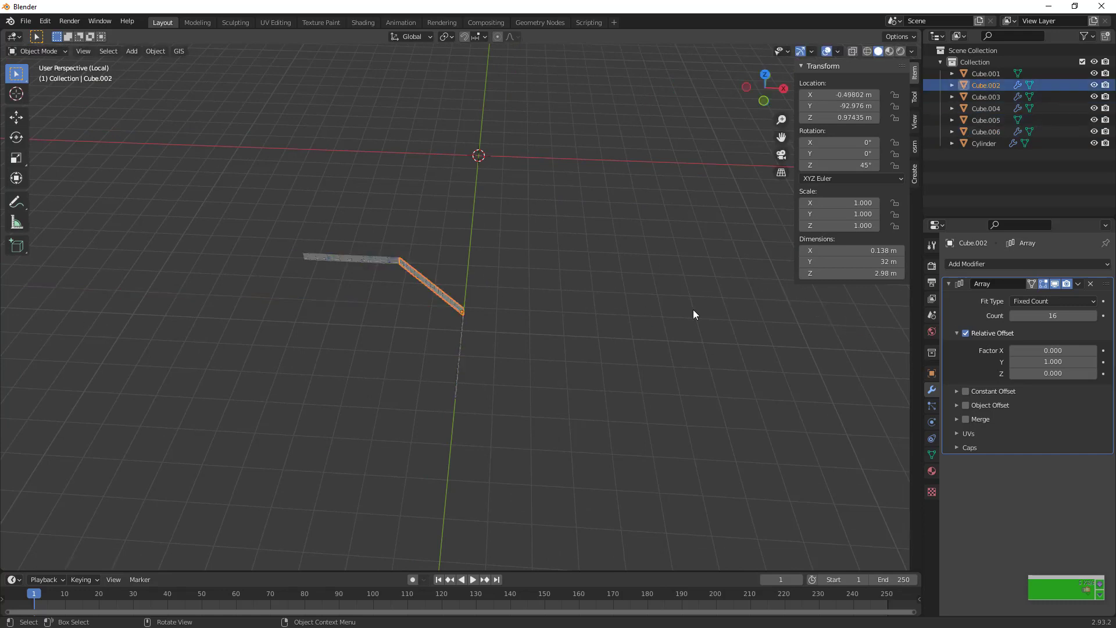
{"action": "left_click", "coordinate": [1078, 284]}
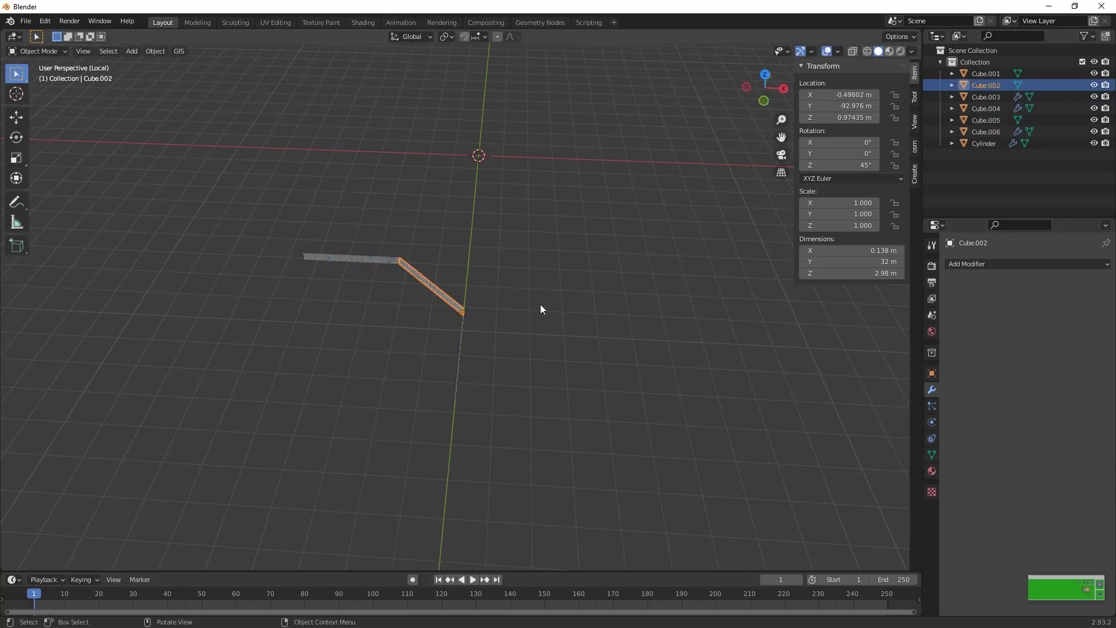
{"action": "left_click", "coordinate": [454, 366]}
{"action": "left_click", "coordinate": [1078, 284]}
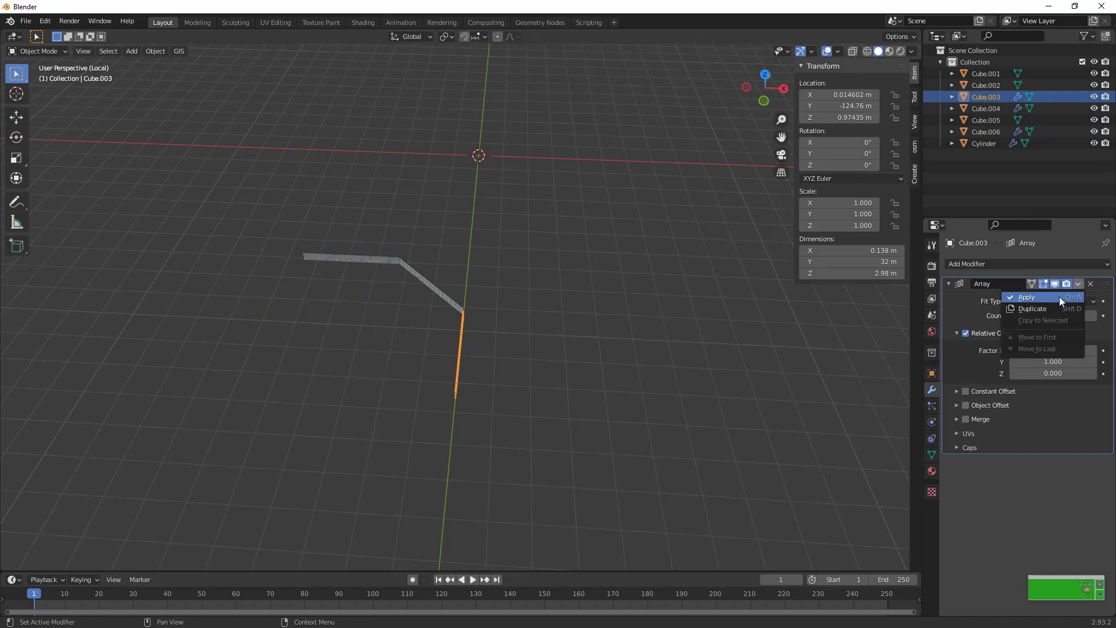
{"action": "left_click", "coordinate": [1059, 296]}
Join the three connected strips into one object with Cube.005 as the active object
{"action": "left_click", "coordinate": [353, 258]}
{"action": "left_click_drag", "start_coordinate": [304, 207], "coordinate": [637, 480]}
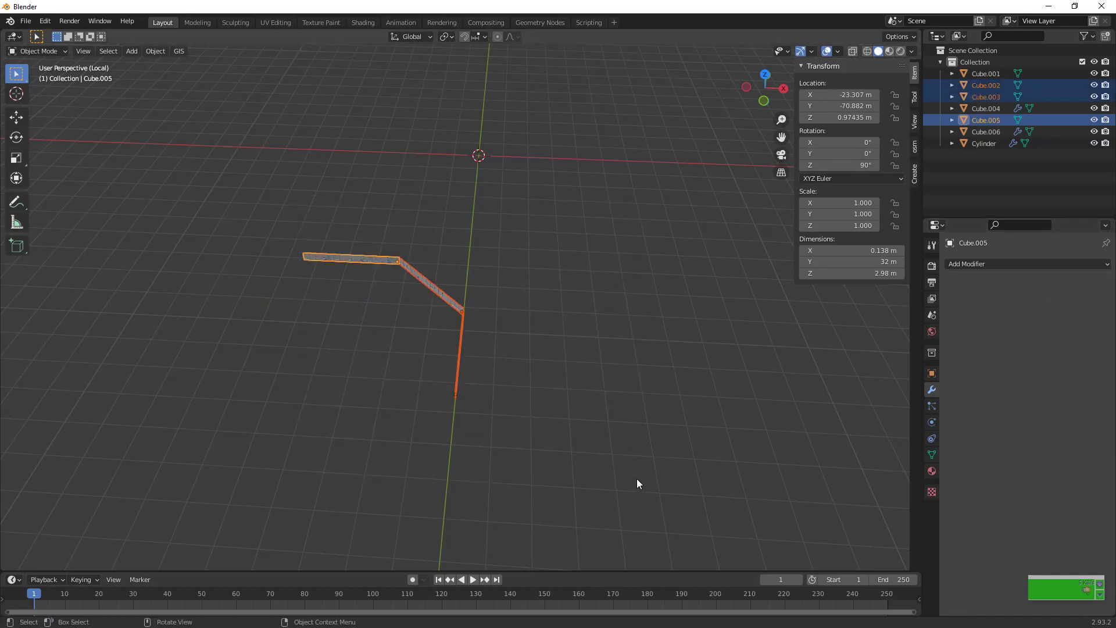
{"action": "key", "text": "ctrl+j"}
{"action": "key", "text": "Tab"}
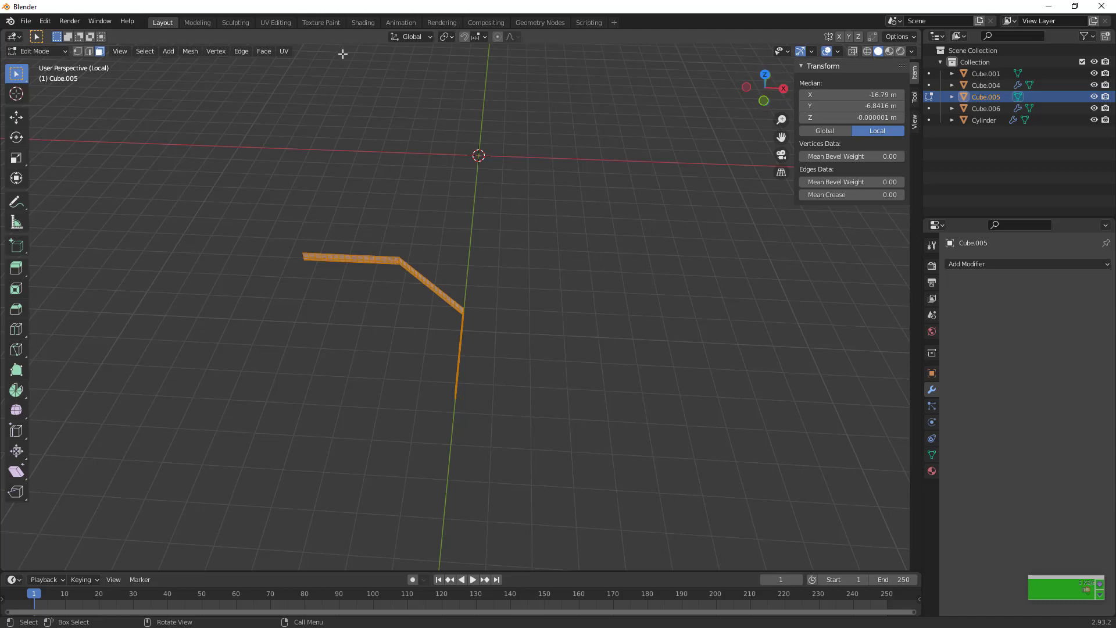
{"action": "key", "text": "Tab"}
Set the joined strip's origin to the 3D cursor at the world origin
{"action": "left_click", "coordinate": [156, 51]}
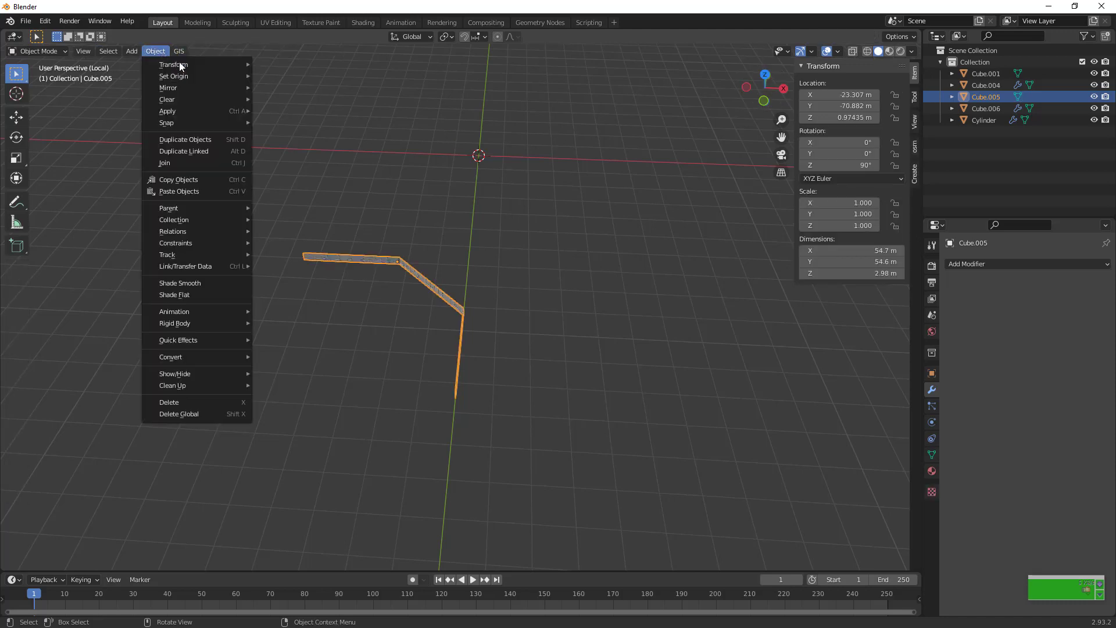
{"action": "mouse_move", "coordinate": [184, 75]}
{"action": "left_click", "coordinate": [314, 101]}
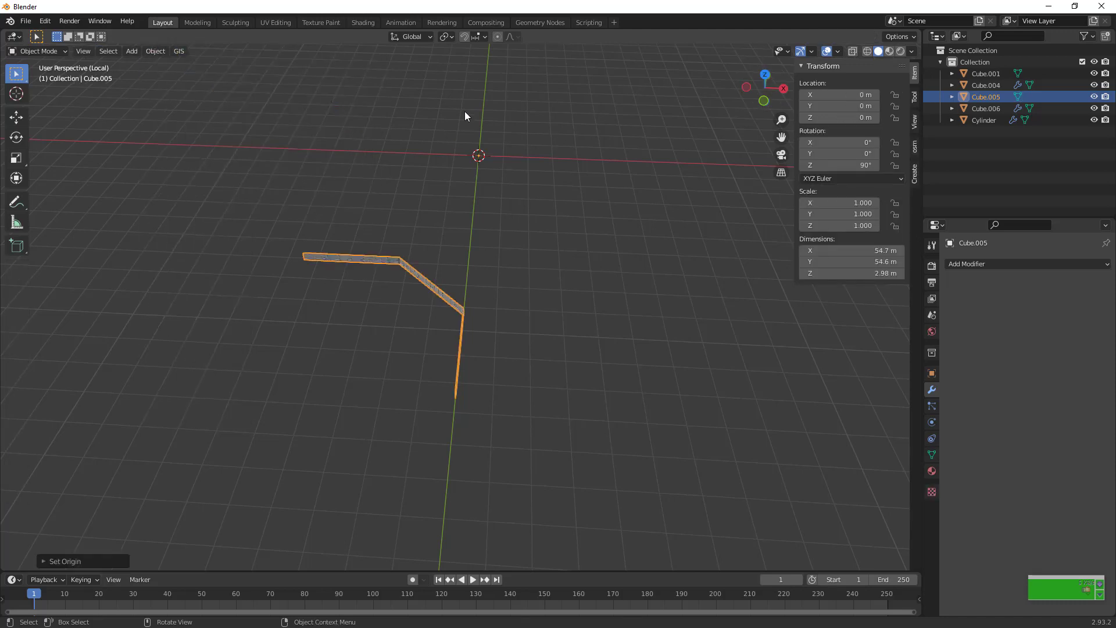
In Edit Mode, move the whole strip mesh about 135 m in the XY plane so its ends lie on the X and Y axes
{"action": "key", "text": "Tab"}
{"action": "middle_click_drag", "start_coordinate": [543, 172], "coordinate": [563, 205]}
{"action": "key", "text": "shift+g"}
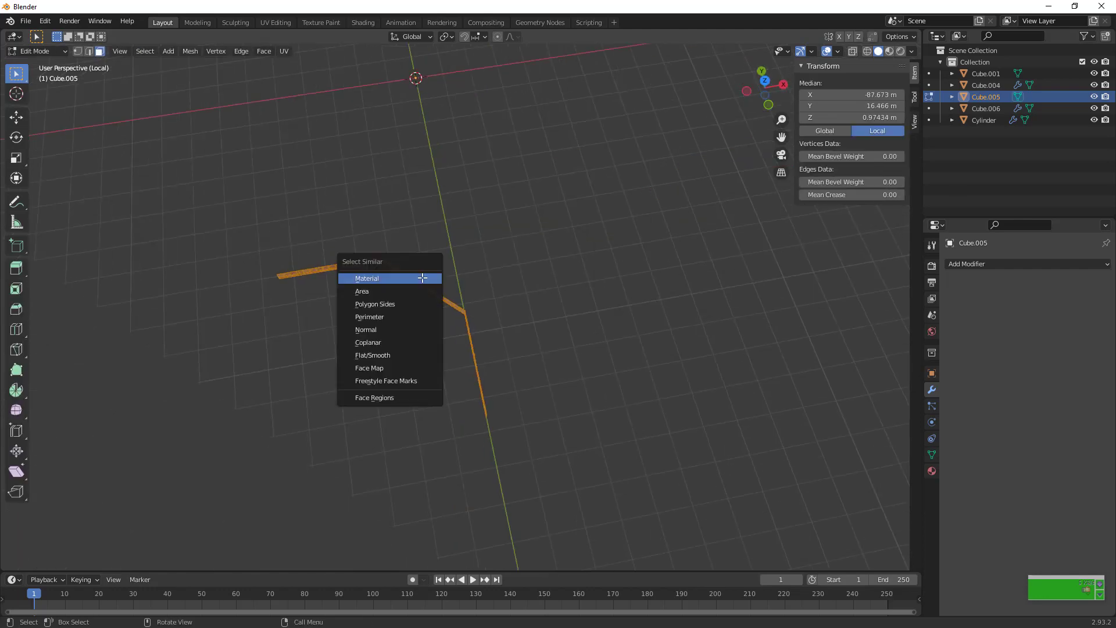
{"action": "key", "text": "g"}
{"action": "key", "text": "shift+z"}
{"action": "left_click", "coordinate": [763, 214]}
{"action": "key", "text": "KP_Decimal"}
{"action": "key", "text": "g"}
{"action": "key", "text": "shift+z"}
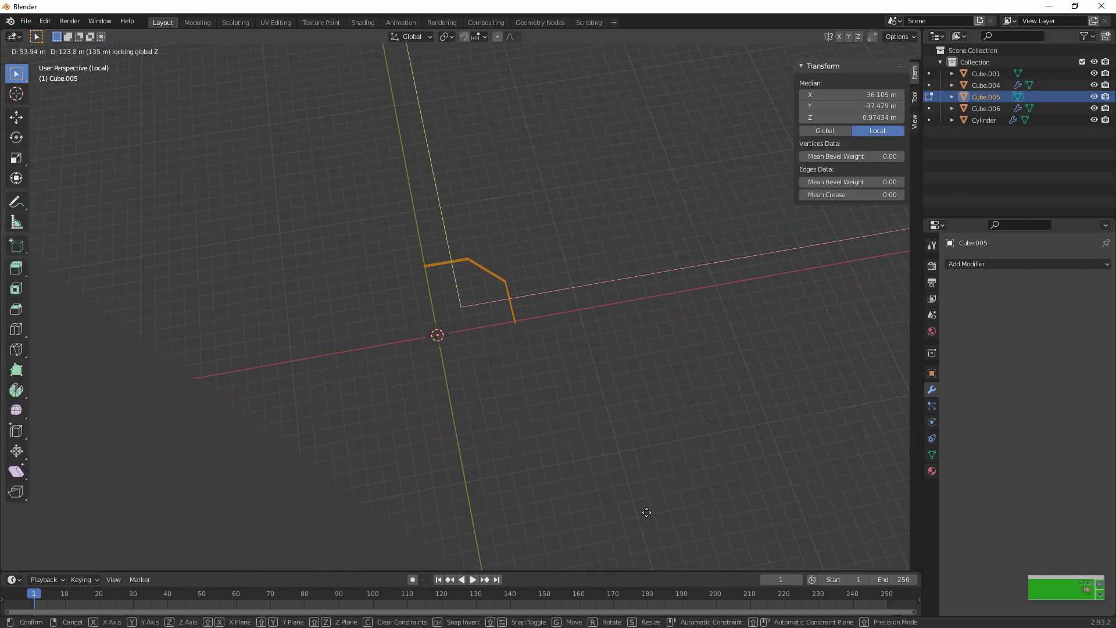
{"action": "left_click", "coordinate": [645, 511]}
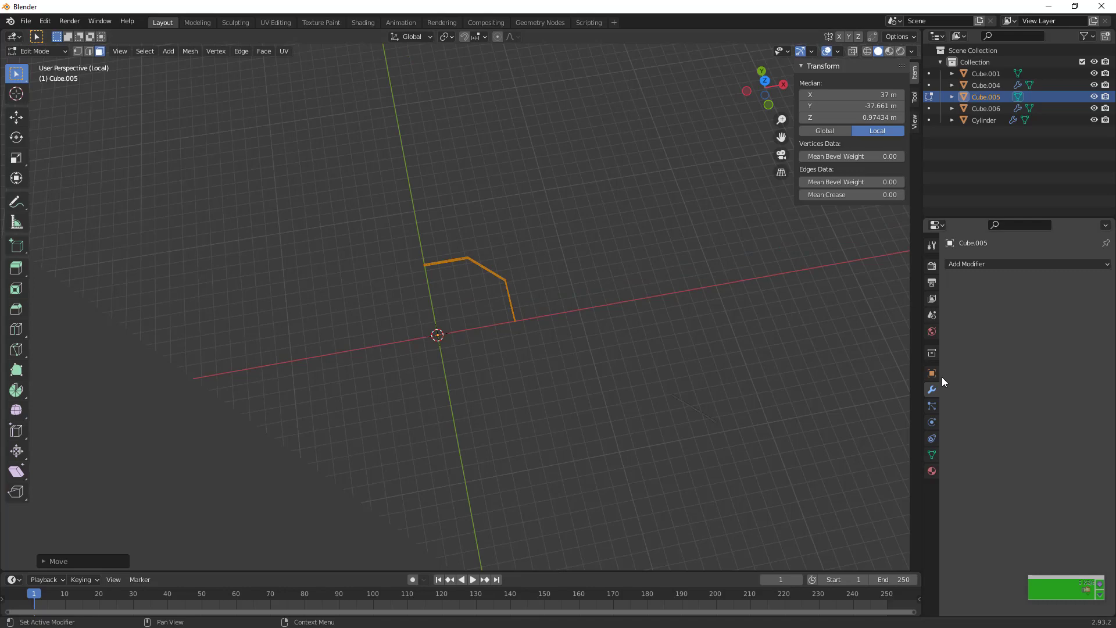
Add a Mirror modifier to the joined strip in Object Mode and mirror it on both the X and Y axes
{"action": "left_click", "coordinate": [981, 262]}
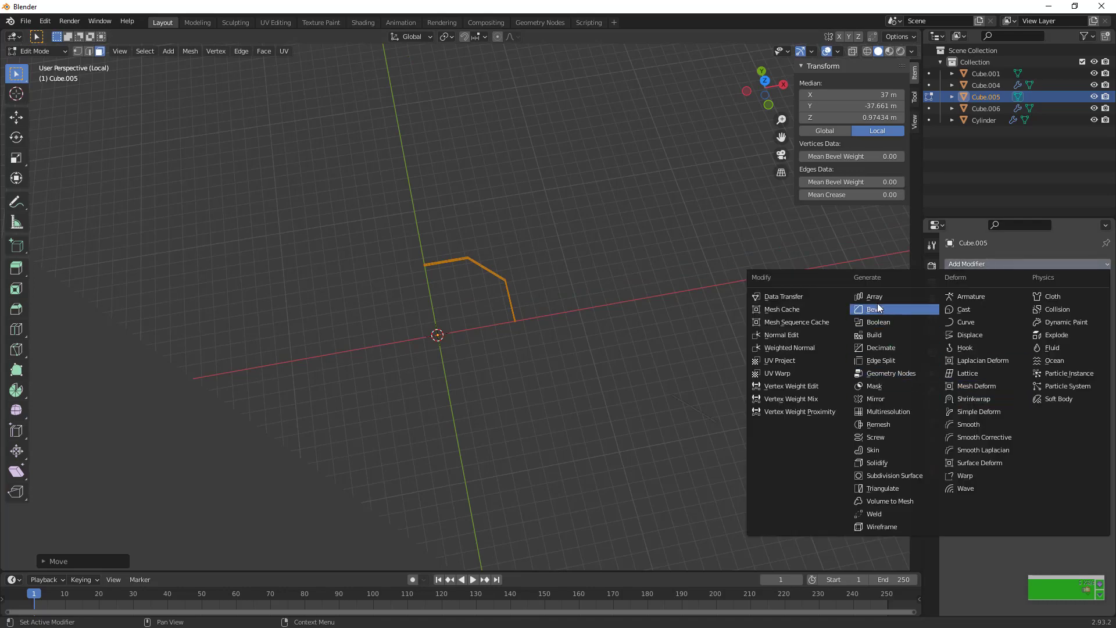
{"action": "key", "text": "Tab"}
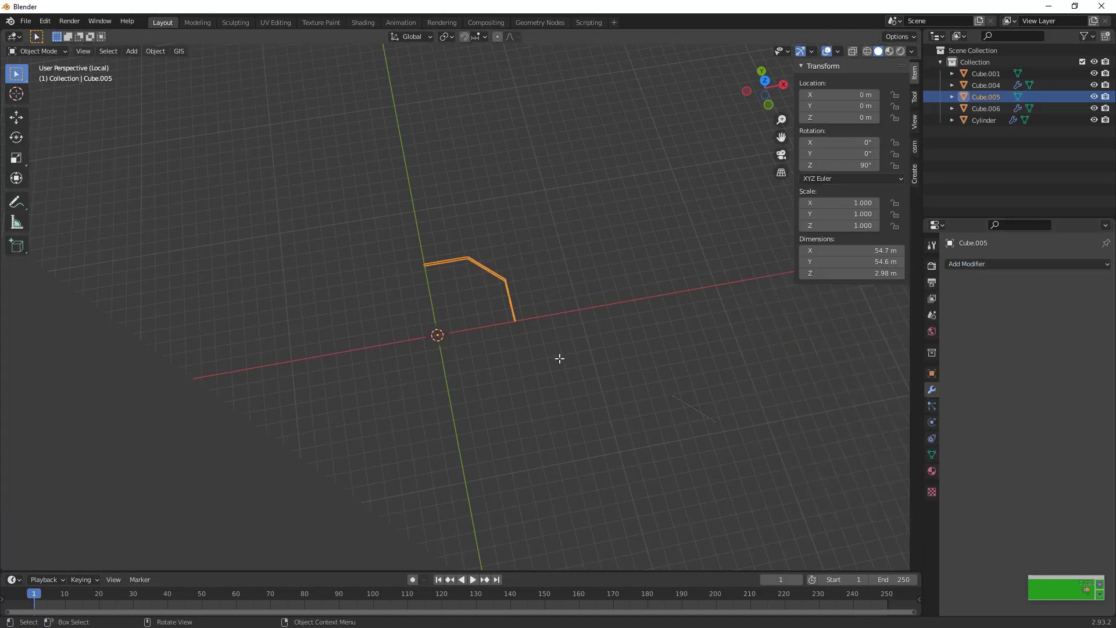
{"action": "left_click", "coordinate": [1032, 265]}
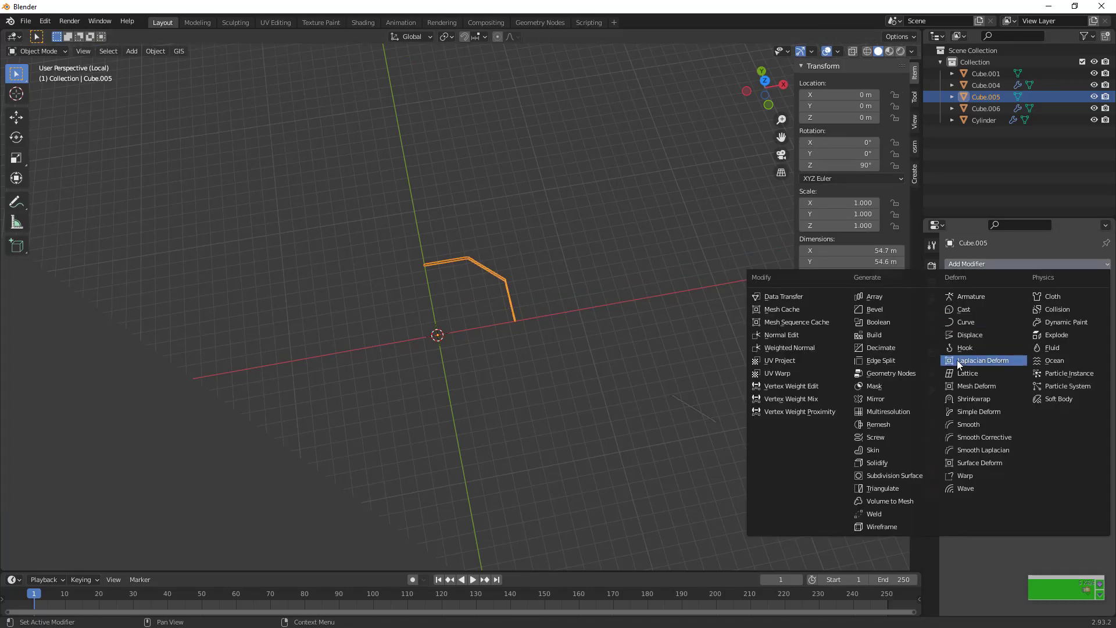
{"action": "left_click", "coordinate": [883, 398]}
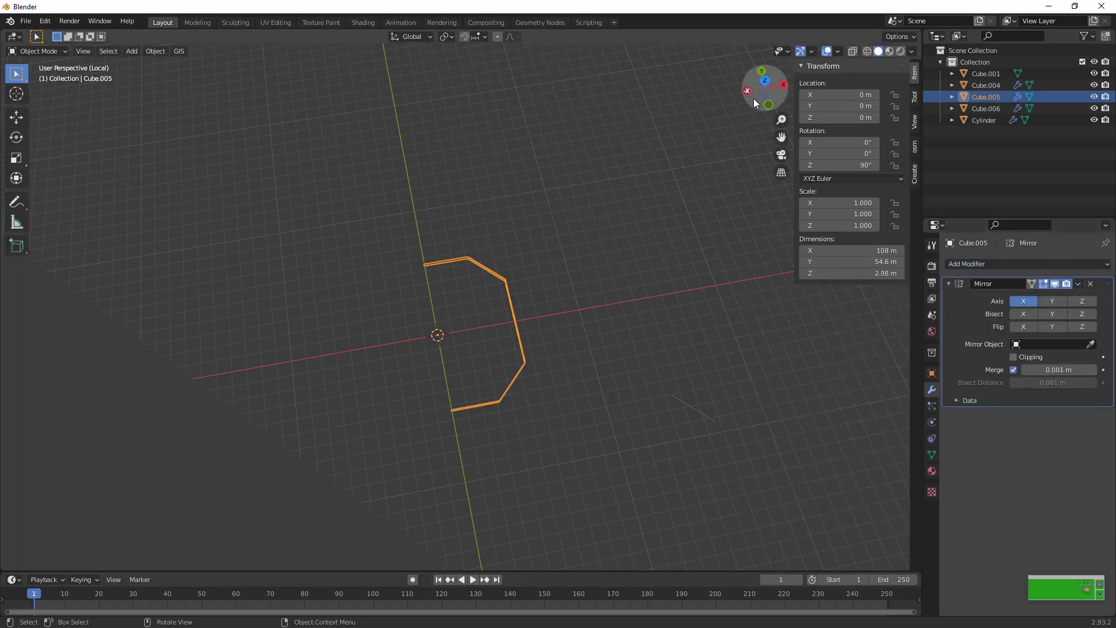
{"action": "left_click_drag", "start_coordinate": [753, 99], "coordinate": [872, 123]}
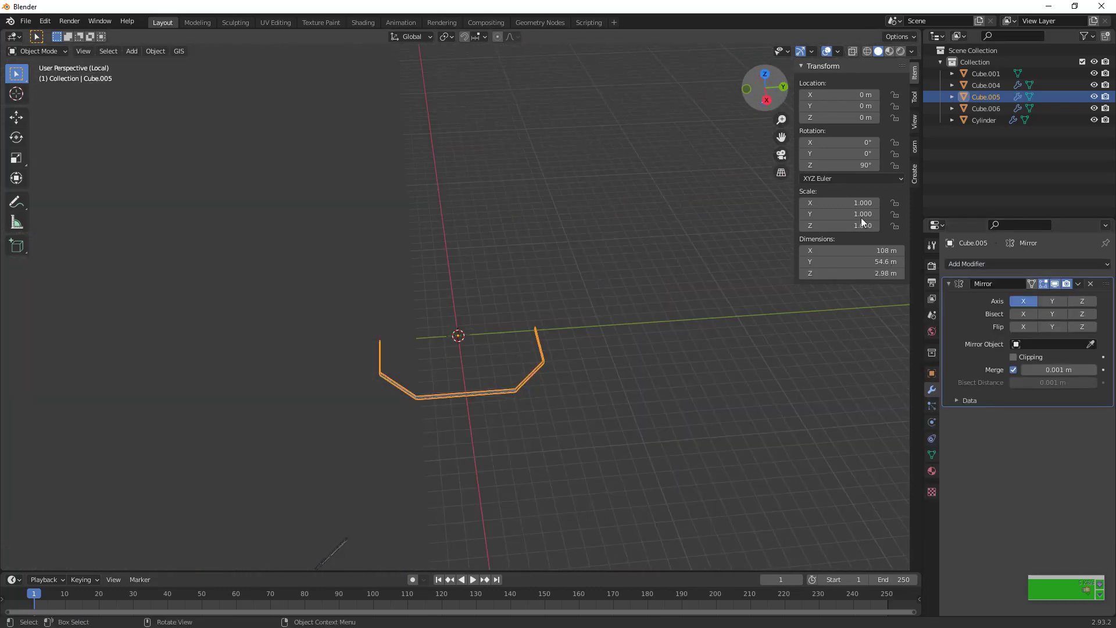
{"action": "left_click", "coordinate": [1064, 305]}
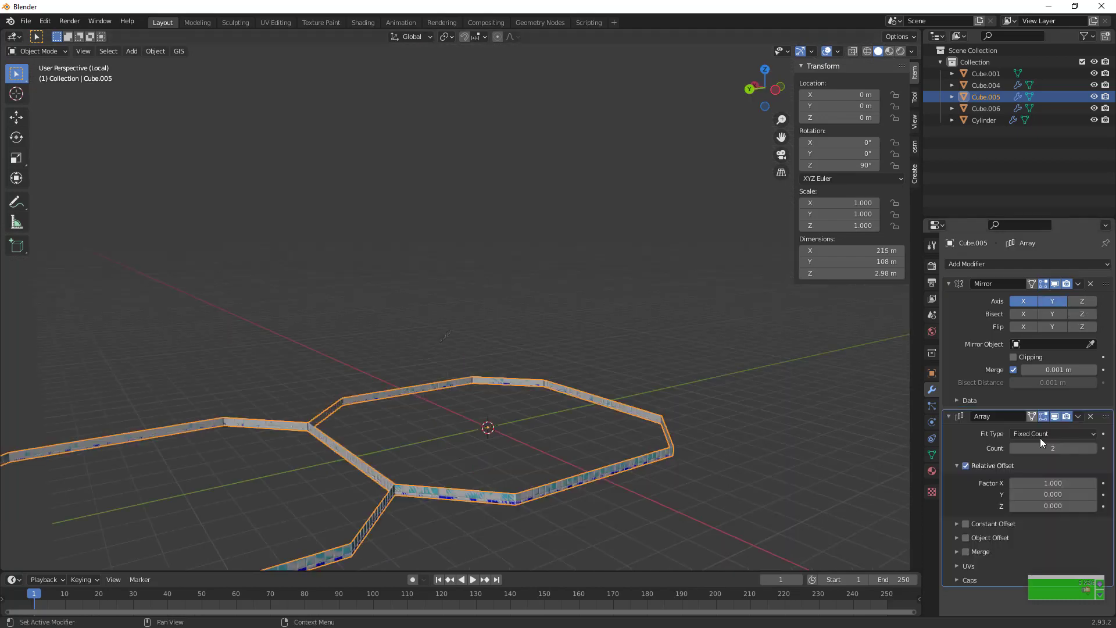
Raise the Count of the octagonal ring's Array modifier to 216
{"action": "double_click", "coordinate": [1046, 448]}
{"action": "type", "text": "2"}
{"action": "key", "text": "Return"}
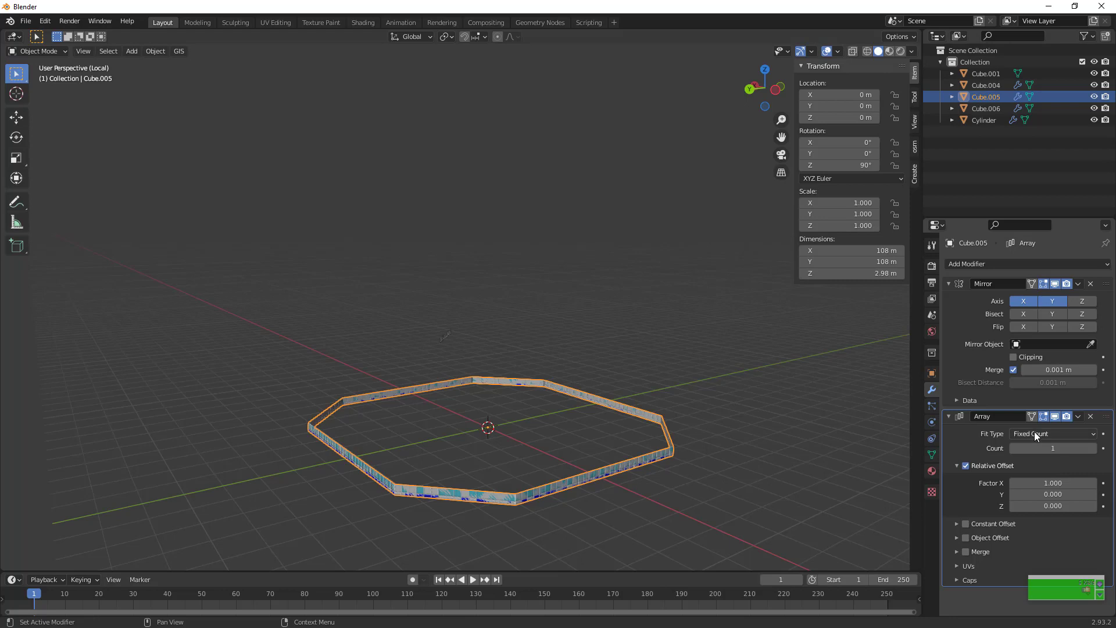
{"action": "left_click_drag", "start_coordinate": [1043, 451], "coordinate": [1087, 451]}
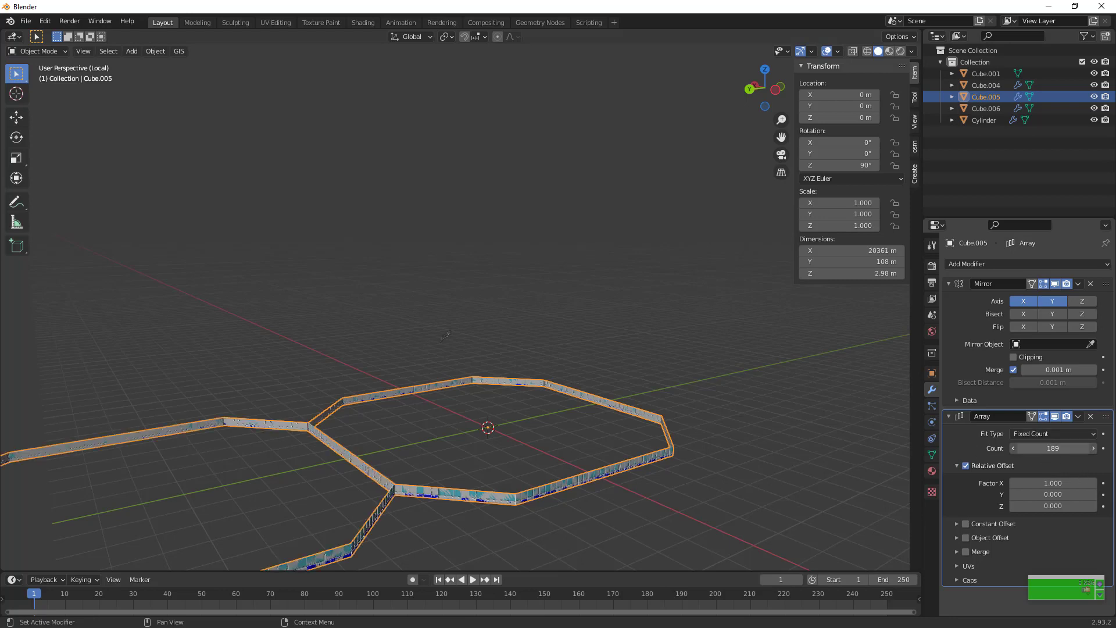
{"action": "left_click", "coordinate": [1063, 495]}
{"action": "left_click", "coordinate": [1046, 481]}
{"action": "type", "text": "0"}
{"action": "key", "text": "Return"}
{"action": "key", "text": "ctrl+z"}
Set the Array's relative offset to Z 1 and X 0 so the octagonal ring stacks vertically into a tower
{"action": "left_click", "coordinate": [1047, 506]}
{"action": "type", "text": "1"}
{"action": "key", "text": "Return"}
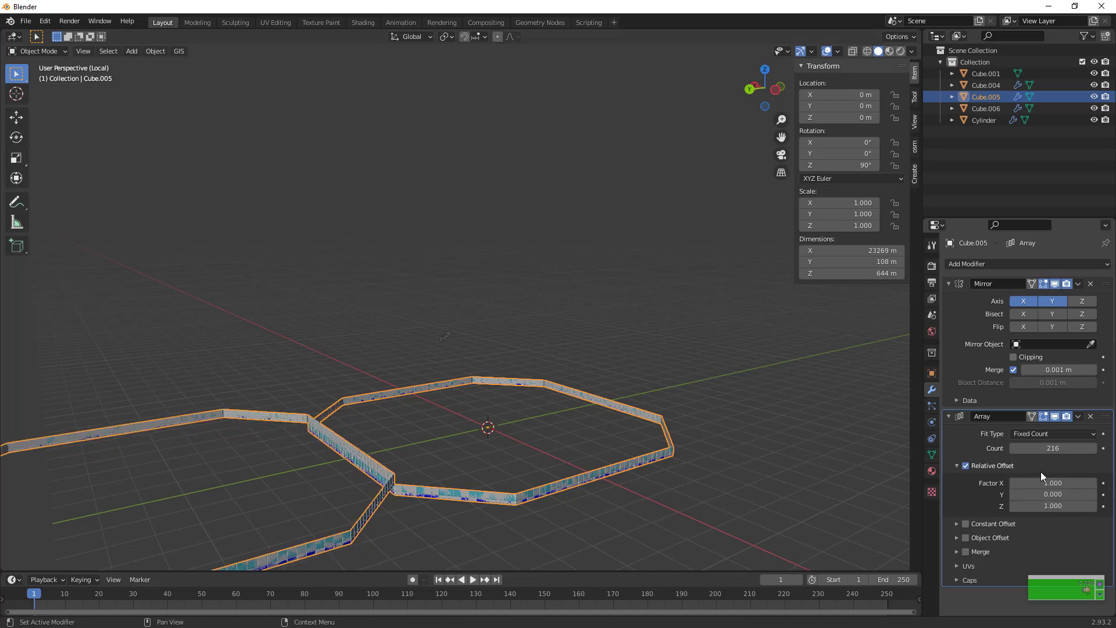
{"action": "left_click", "coordinate": [1043, 483]}
{"action": "type", "text": "0"}
{"action": "key", "text": "Return"}
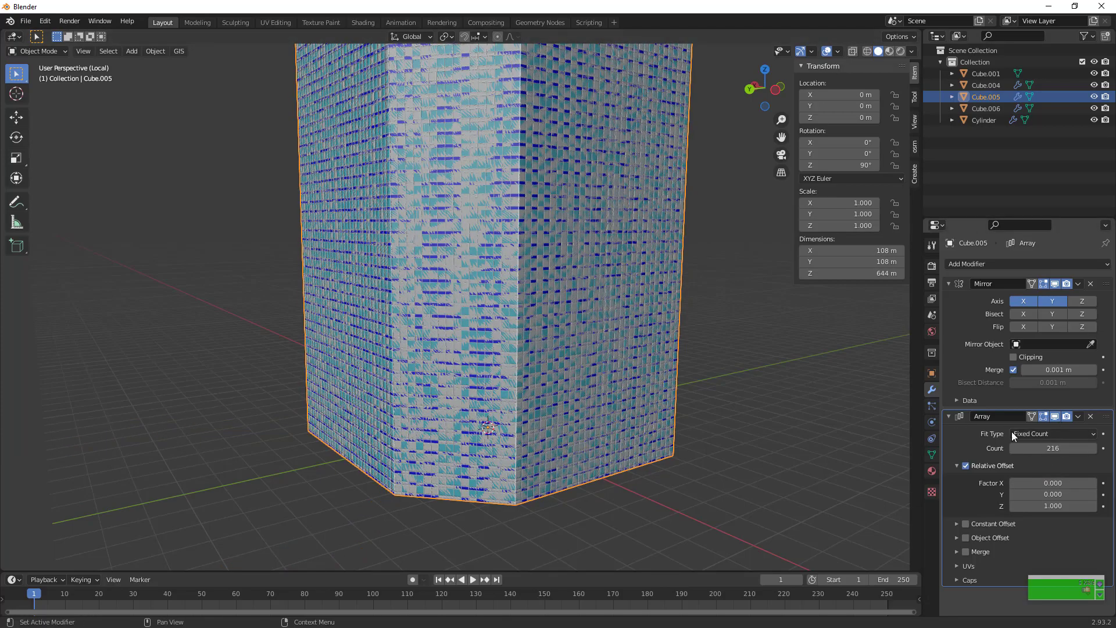
{"action": "scroll", "coordinate": [698, 329], "scroll_direction": "down", "scroll_amount": 5}
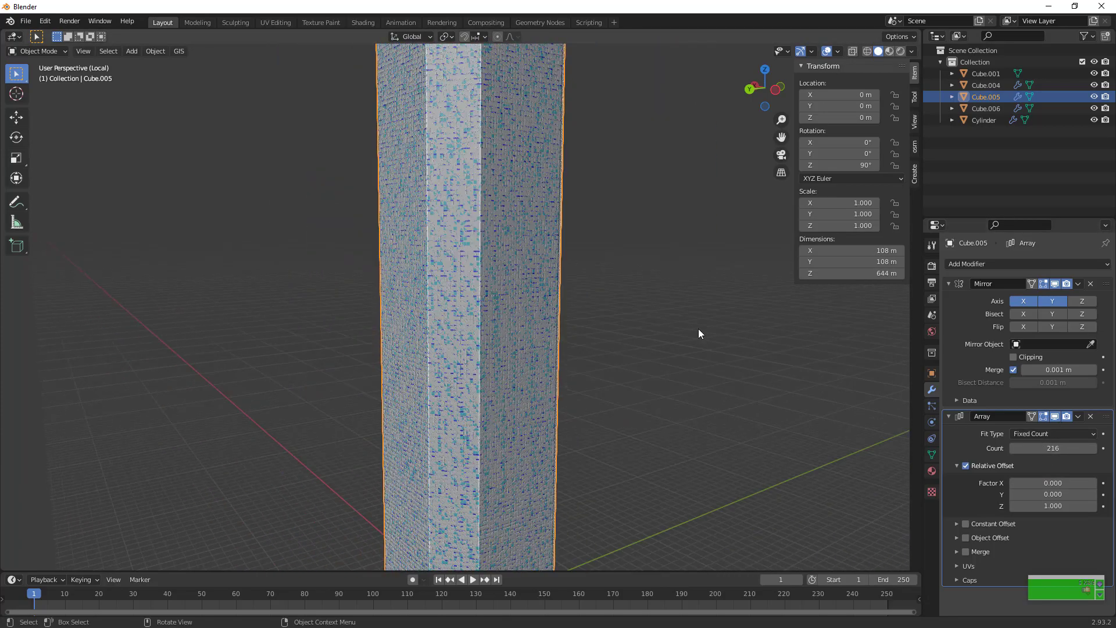
{"action": "scroll", "coordinate": [691, 317], "scroll_direction": "up", "scroll_amount": 6}
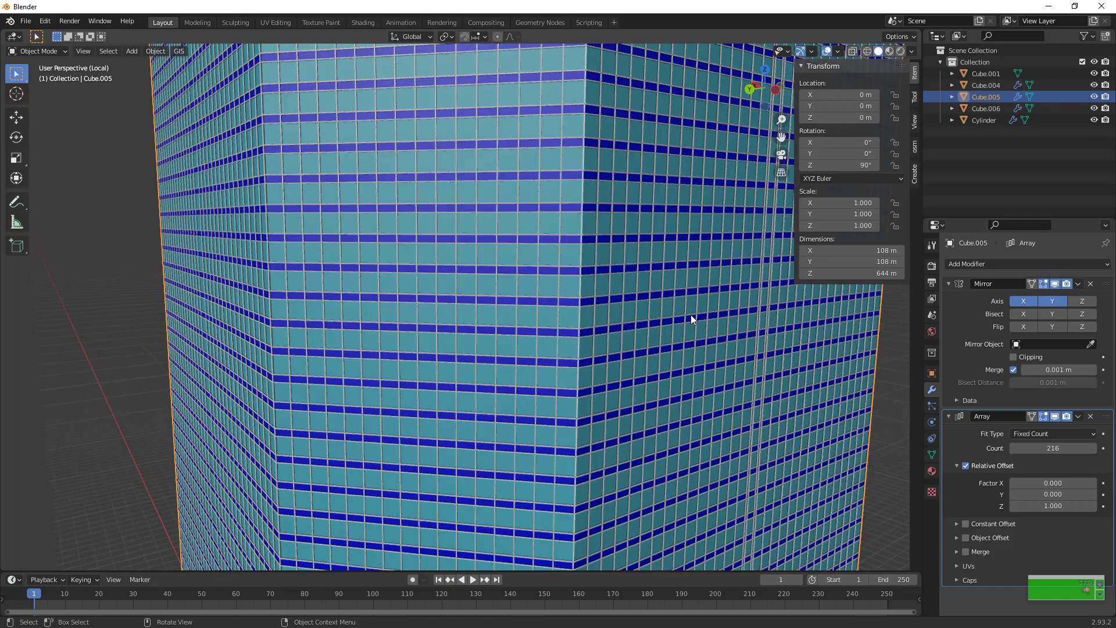
{"action": "left_click_drag", "start_coordinate": [781, 137], "coordinate": [621, 132]}
{"action": "mouse_move", "coordinate": [763, 91]}
{"action": "left_mouse_down"}
{"action": "mouse_move", "coordinate": [716, 92]}
{"action": "mouse_move", "coordinate": [760, 93]}
{"action": "left_mouse_up"}
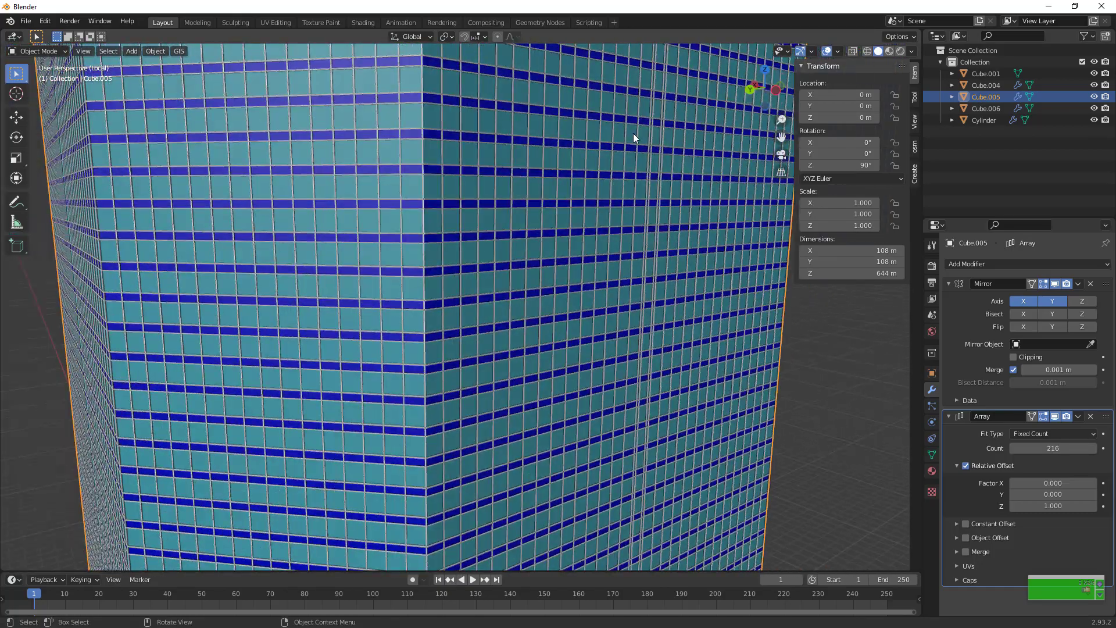
In Edit Mode, move the strip mesh slightly along the Y axis to close the vertical seam in the octagonal tower's facade
{"action": "key", "text": "Tab"}
{"action": "key", "text": "g"}
{"action": "key", "text": "y"}
{"action": "left_click", "coordinate": [635, 165]}
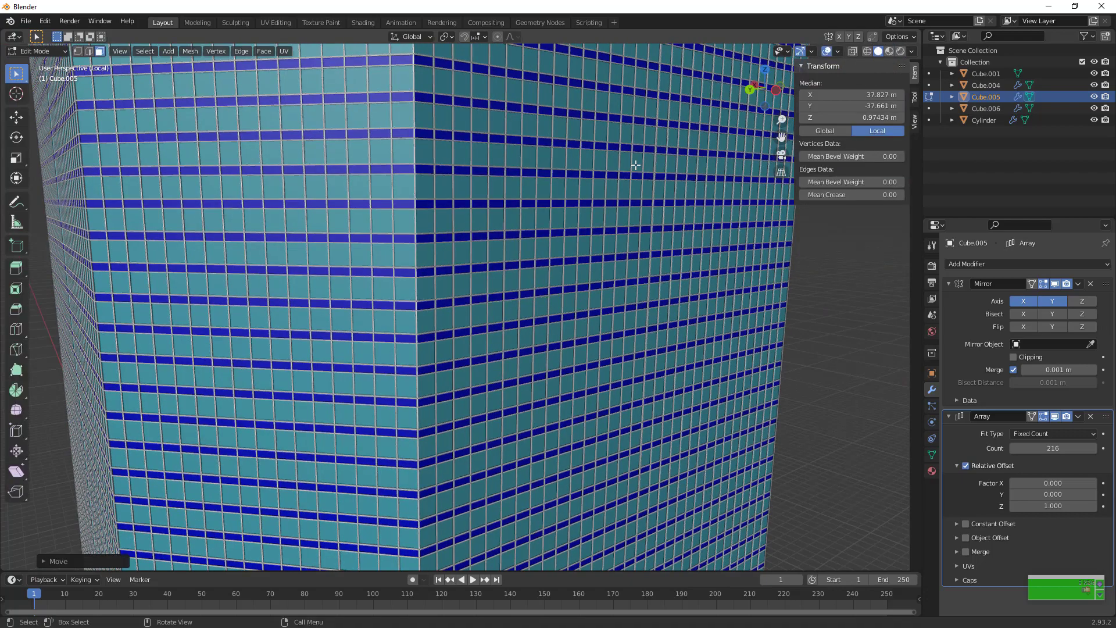
Reduce the tower's Array Count to 100, scale it to about 0.627 on X and Y in Object Mode, and inspect its faces
{"action": "scroll", "coordinate": [635, 165], "scroll_direction": "down", "scroll_amount": 6}
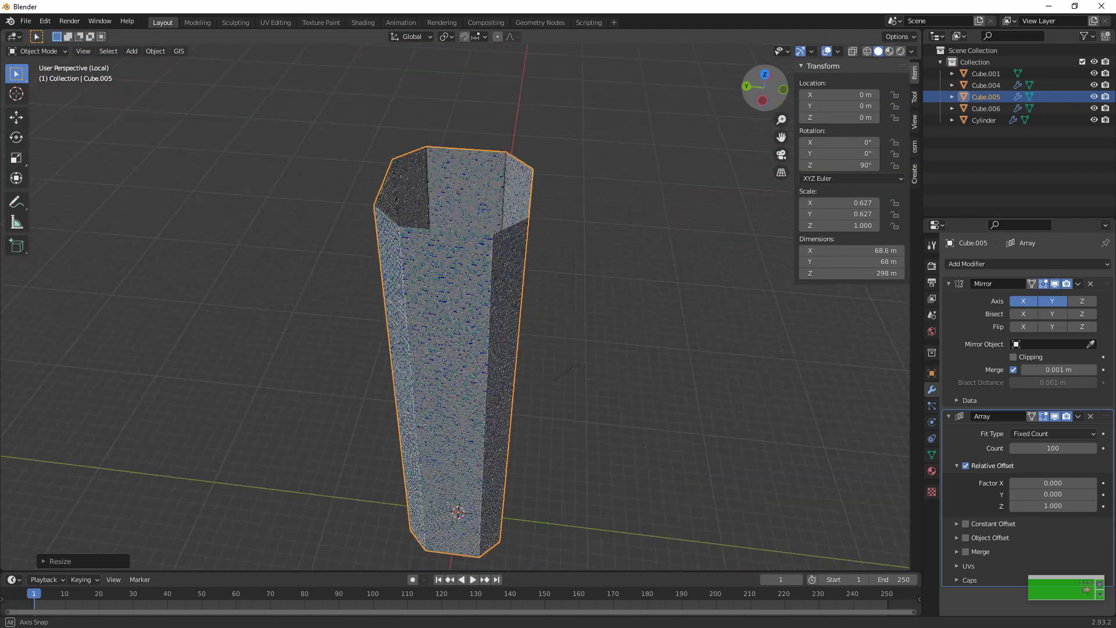
{"action": "middle_click_drag", "start_coordinate": [512, 291], "coordinate": [407, 93]}
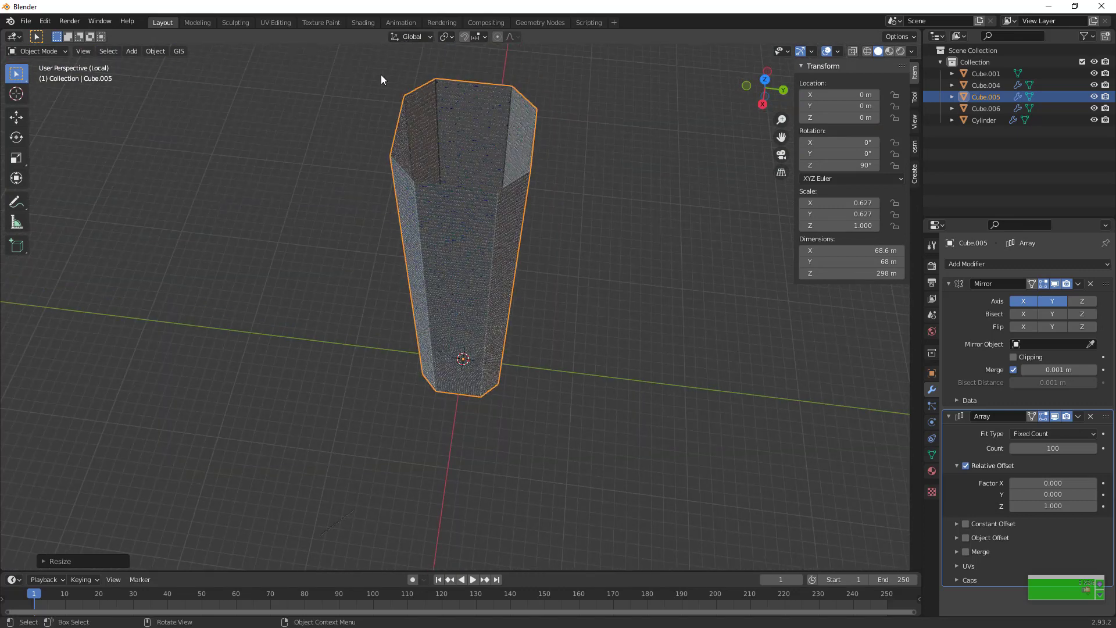
{"action": "middle_click_drag", "start_coordinate": [415, 181], "coordinate": [367, 240]}
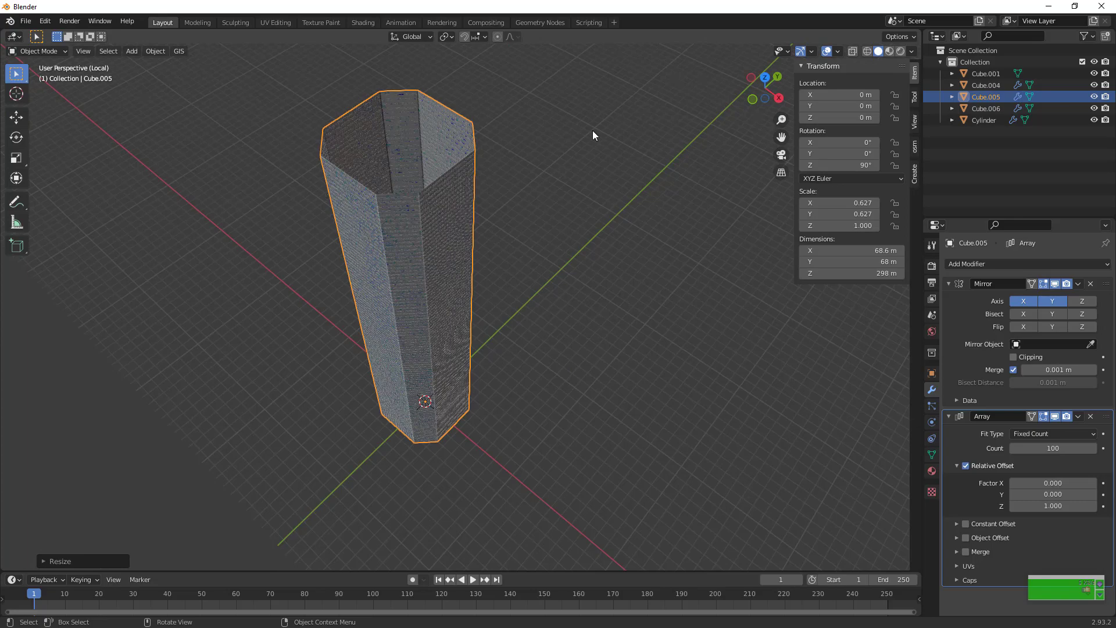
{"action": "left_click_drag", "start_coordinate": [767, 90], "coordinate": [619, 235]}
{"action": "scroll", "coordinate": [620, 236], "scroll_direction": "up", "scroll_amount": 4}
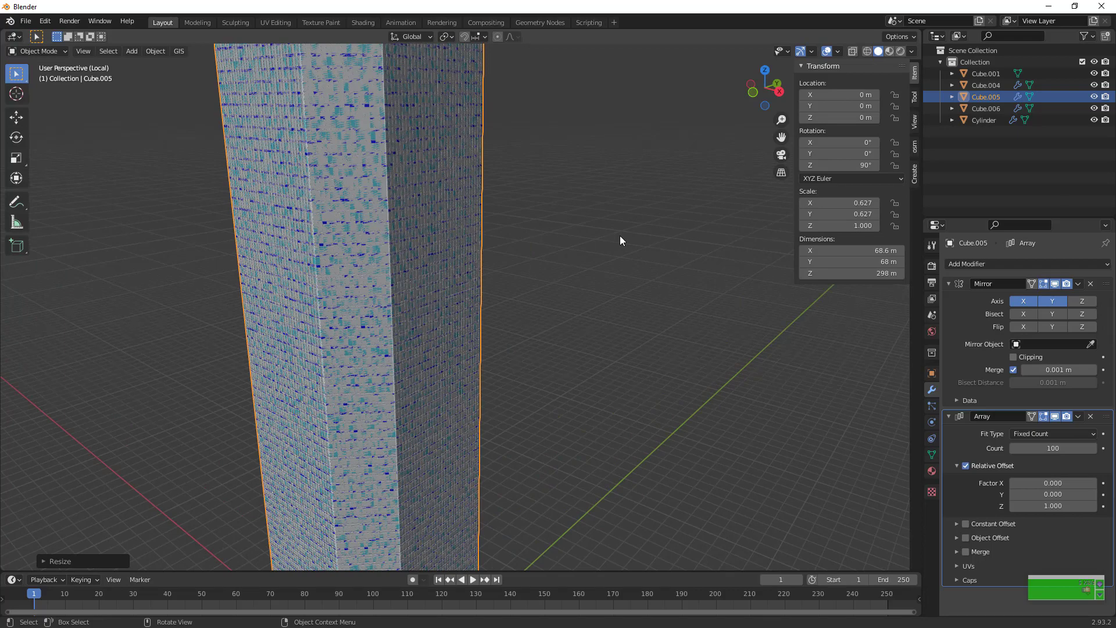
{"action": "scroll", "coordinate": [619, 236], "scroll_direction": "down", "scroll_amount": 3}
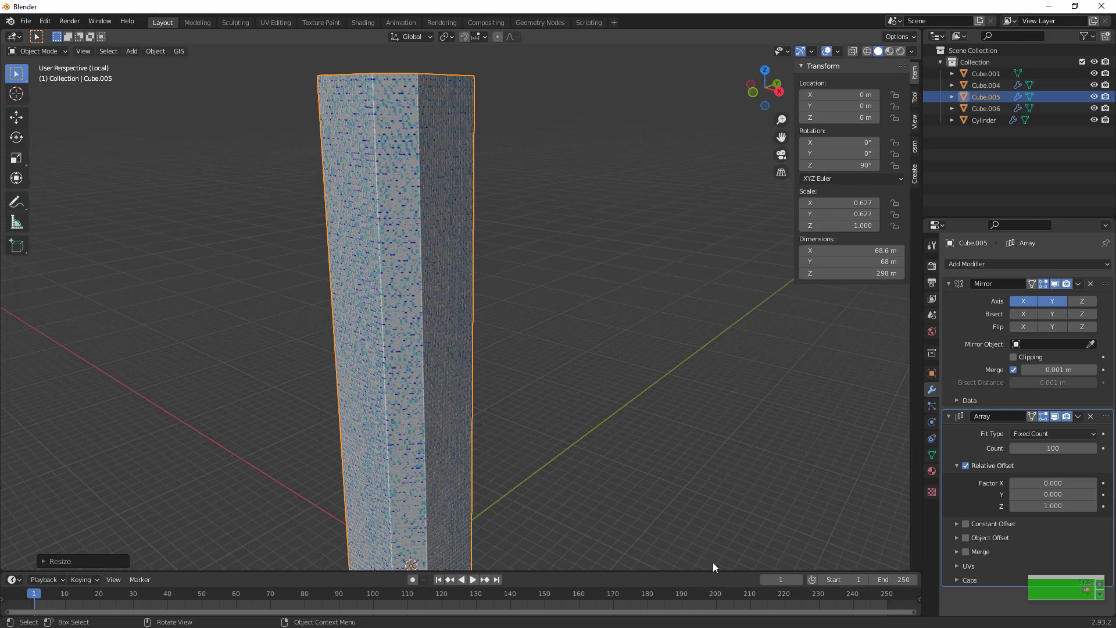
{"action": "key", "text": "super"}
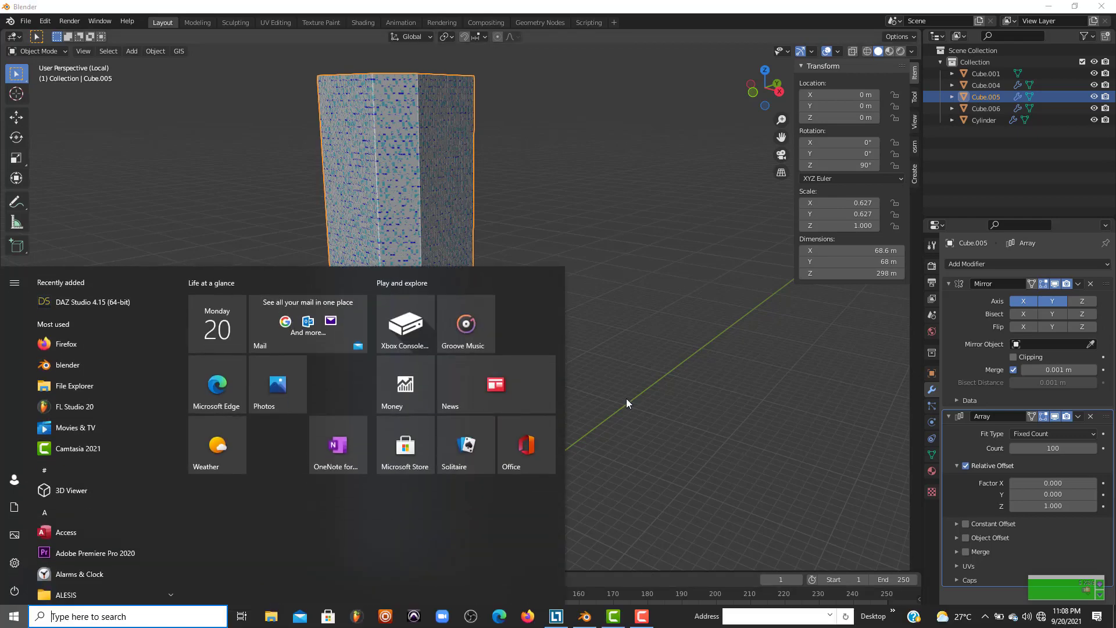
{"action": "left_click", "coordinate": [626, 398]}
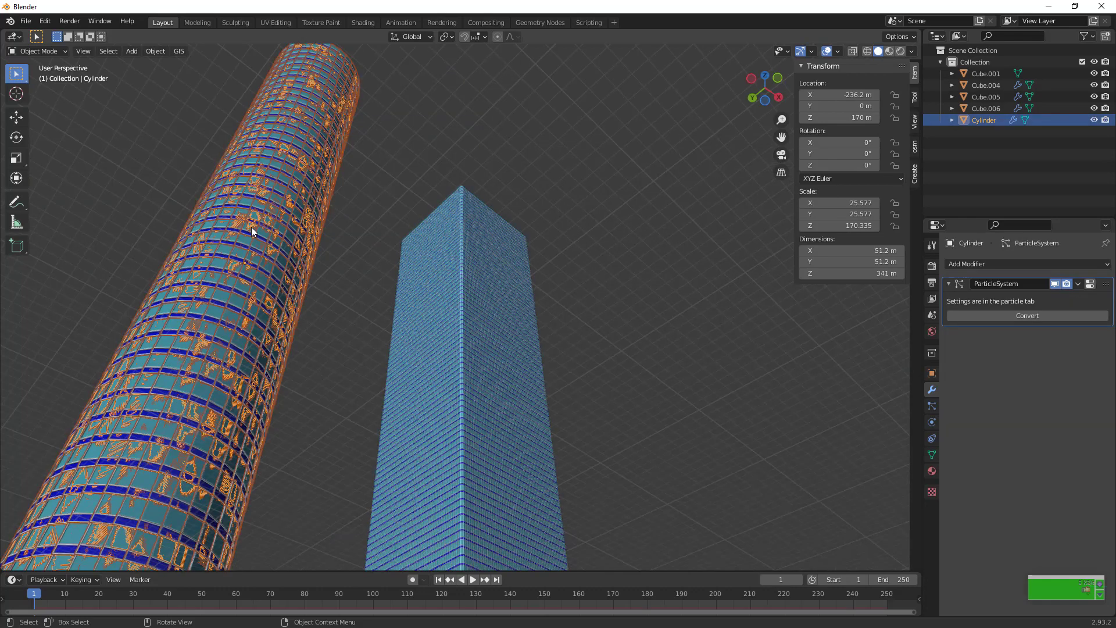
Review the cylindrical tower's hair particle settings, covering emission, rotation, physics, render and viewport display
{"action": "left_click", "coordinate": [931, 407]}
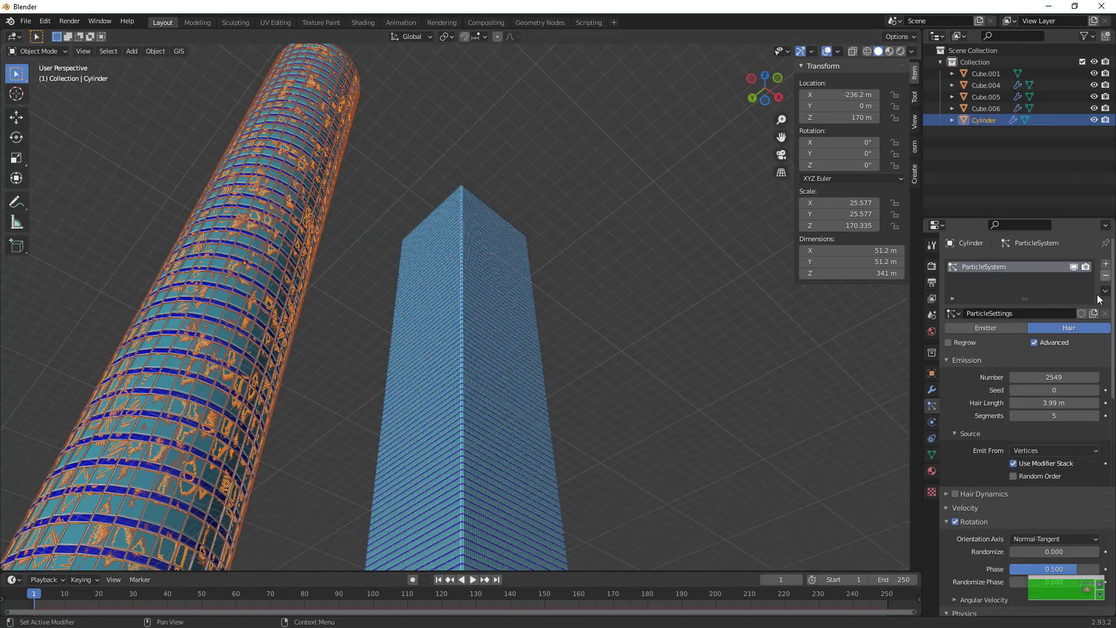
{"action": "scroll", "coordinate": [1071, 348], "scroll_direction": "down", "scroll_amount": 4}
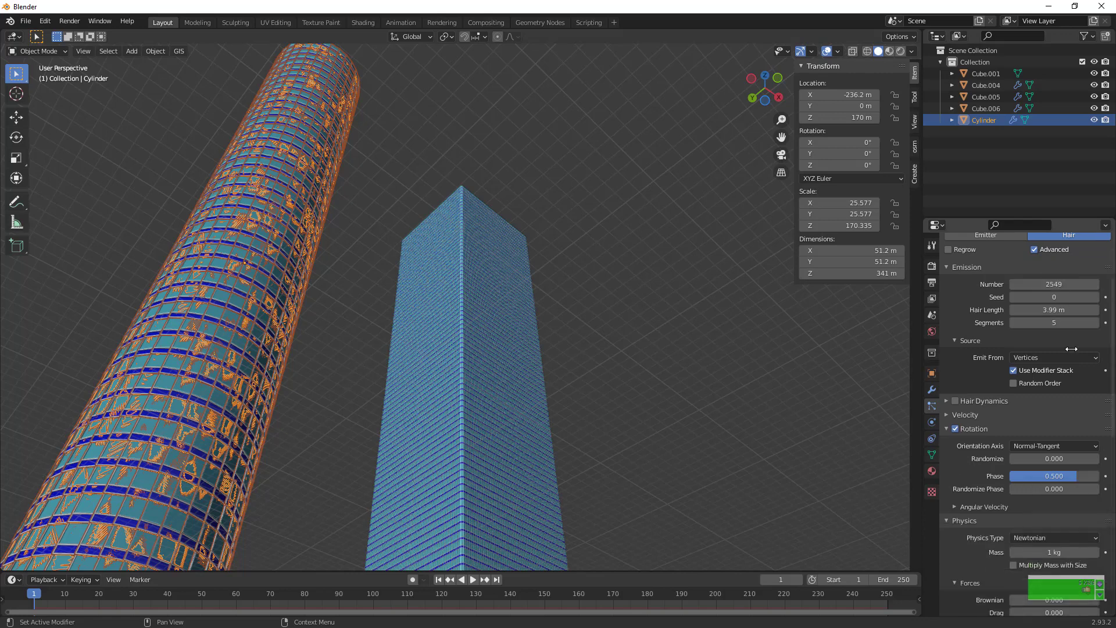
{"action": "scroll", "coordinate": [1058, 355], "scroll_direction": "up", "scroll_amount": 2}
{"action": "scroll", "coordinate": [1083, 333], "scroll_direction": "down", "scroll_amount": 3}
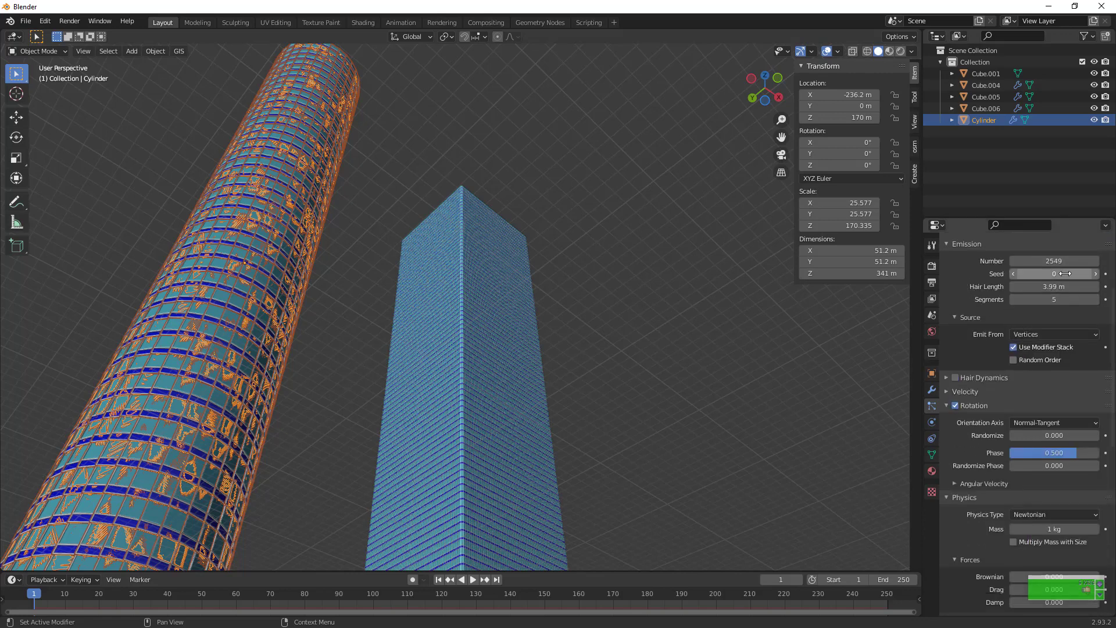
{"action": "scroll", "coordinate": [1052, 302], "scroll_direction": "down", "scroll_amount": 5}
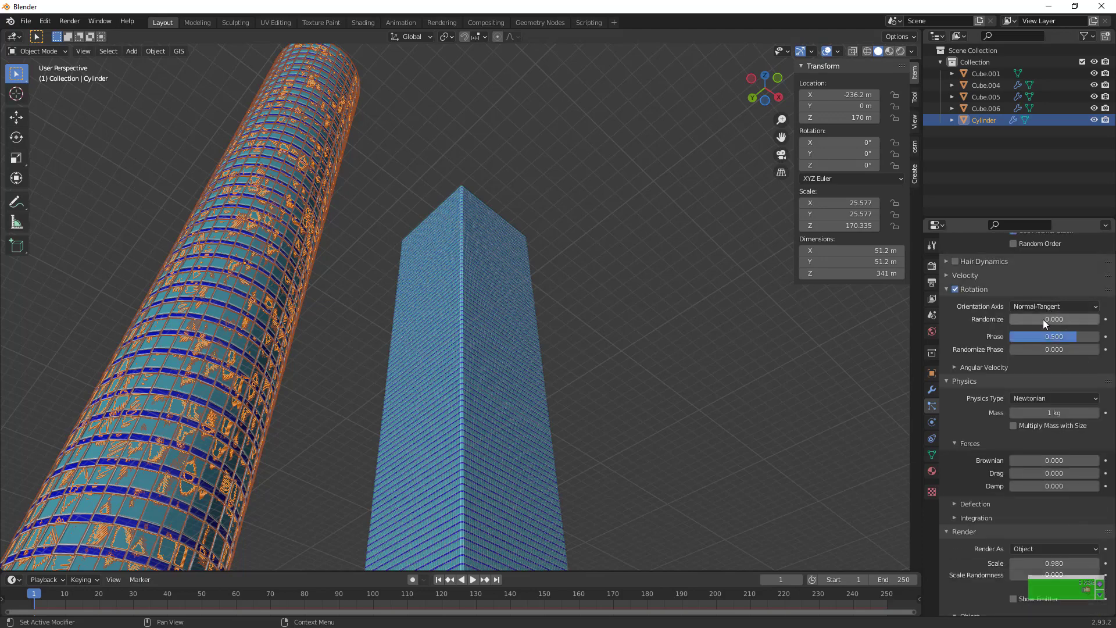
{"action": "left_click", "coordinate": [1050, 303]}
{"action": "scroll", "coordinate": [1034, 316], "scroll_direction": "down", "scroll_amount": 9}
{"action": "scroll", "coordinate": [360, 465], "scroll_direction": "up", "scroll_amount": 5}
{"action": "scroll", "coordinate": [371, 462], "scroll_direction": "down", "scroll_amount": 5}
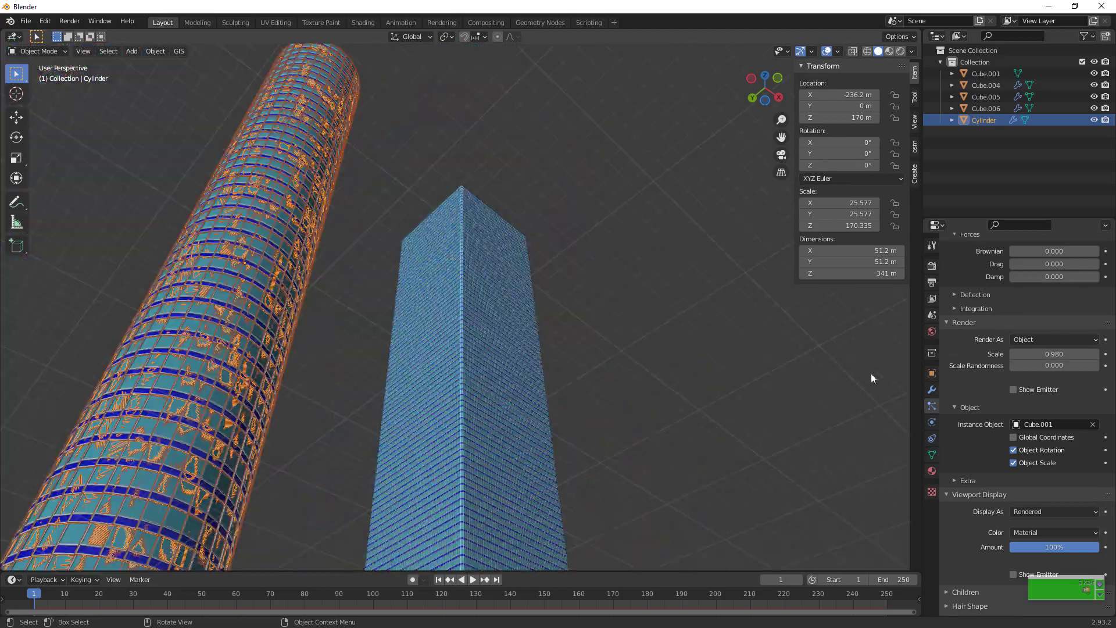
Add a camera and align it to a low viewpoint looking up at the cylindrical and square towers
{"action": "left_click_drag", "start_coordinate": [768, 81], "coordinate": [754, 52]}
{"action": "left_click_drag", "start_coordinate": [763, 105], "coordinate": [779, 135]}
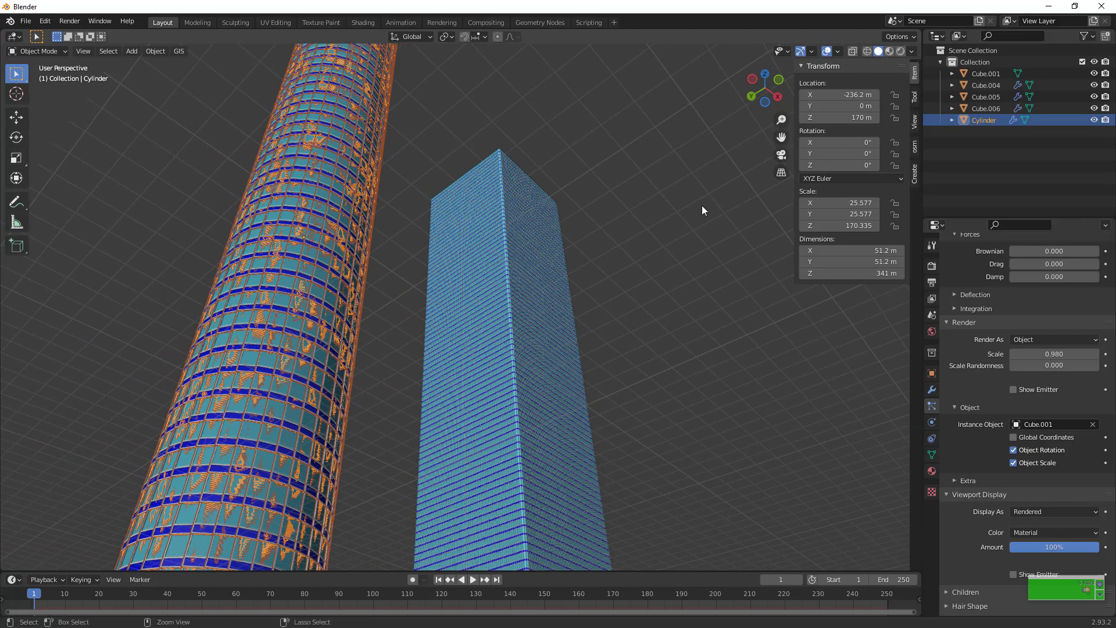
{"action": "key", "text": "shift+a"}
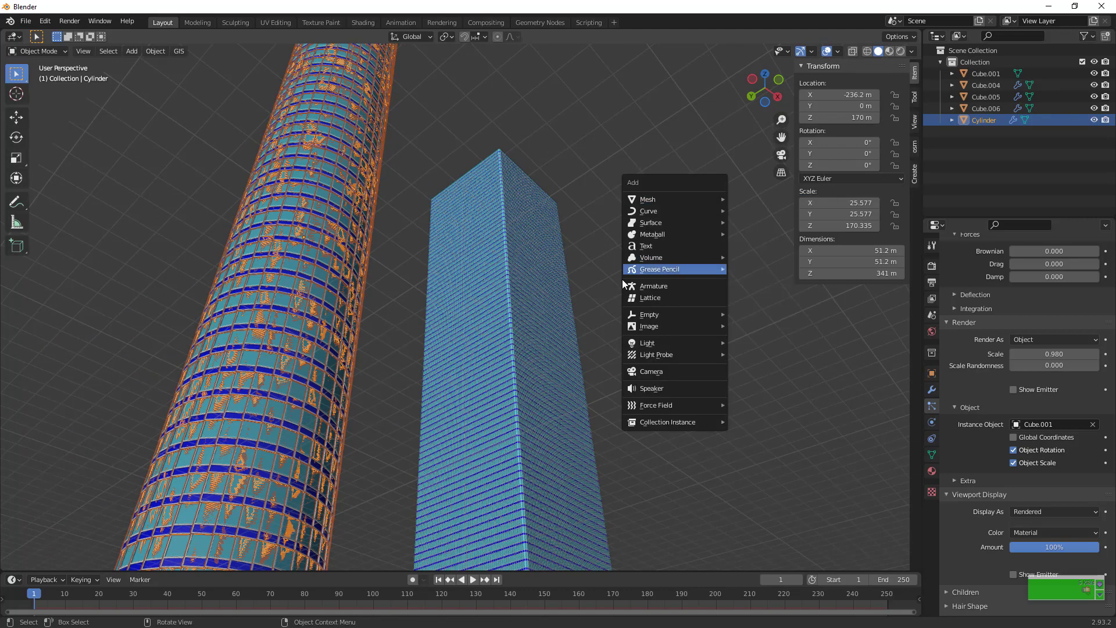
{"action": "left_click", "coordinate": [667, 367]}
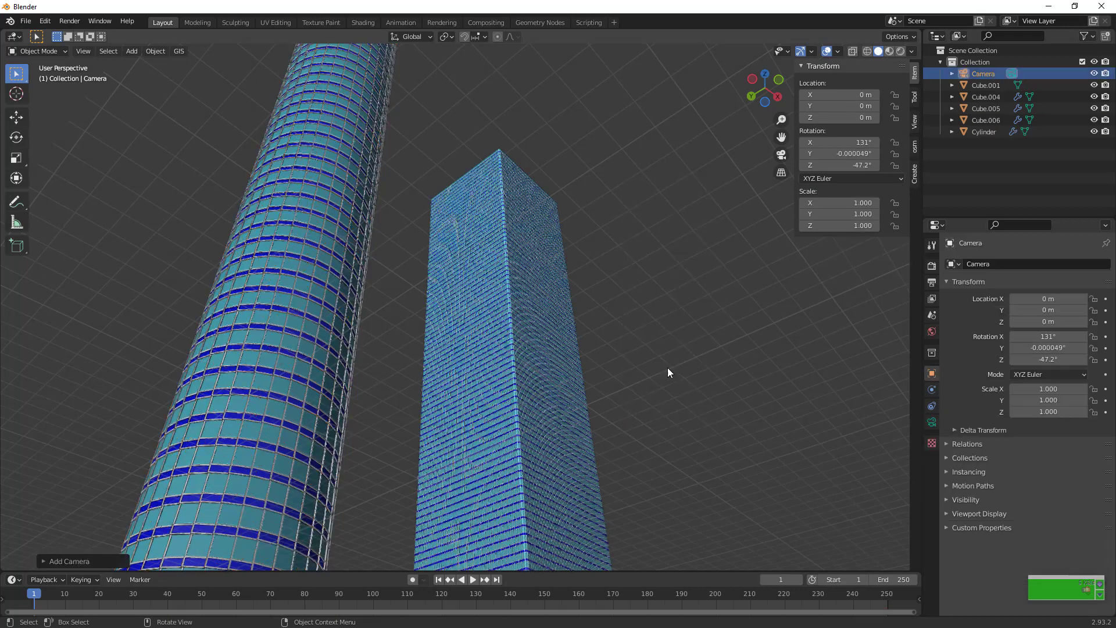
{"action": "key", "text": "ctrl+alt+KP_0"}
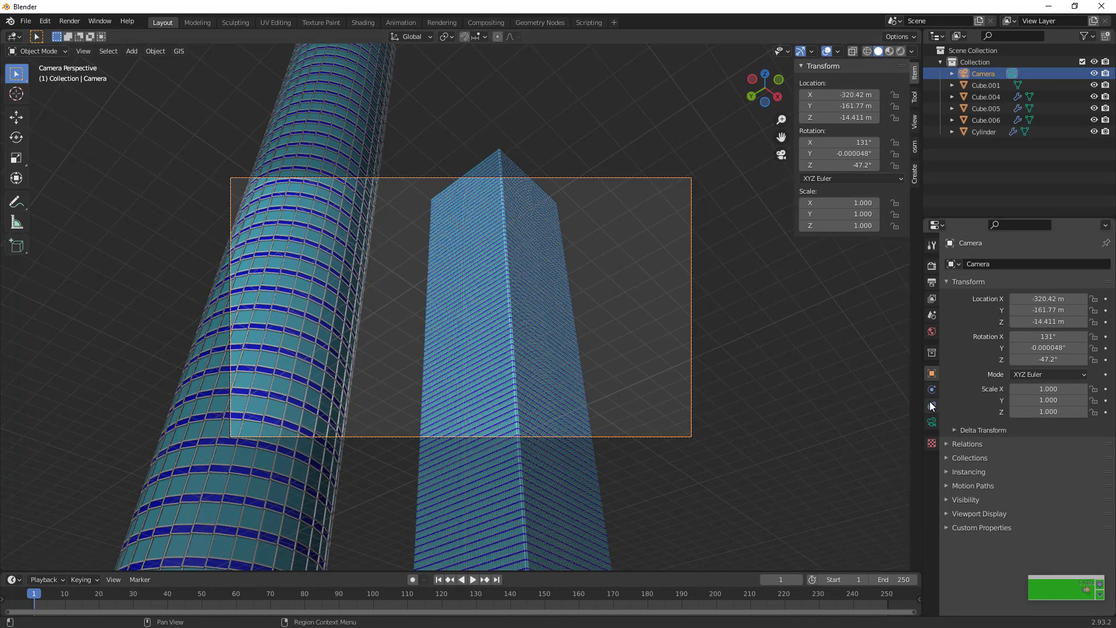
Set the camera's focal length to 30 mm
{"action": "left_click", "coordinate": [931, 422]}
{"action": "mouse_move", "coordinate": [1078, 317]}
{"action": "left_mouse_down"}
{"action": "mouse_move", "coordinate": [1023, 317]}
{"action": "mouse_move", "coordinate": [1099, 318]}
{"action": "mouse_move", "coordinate": [1080, 319]}
{"action": "left_mouse_up"}
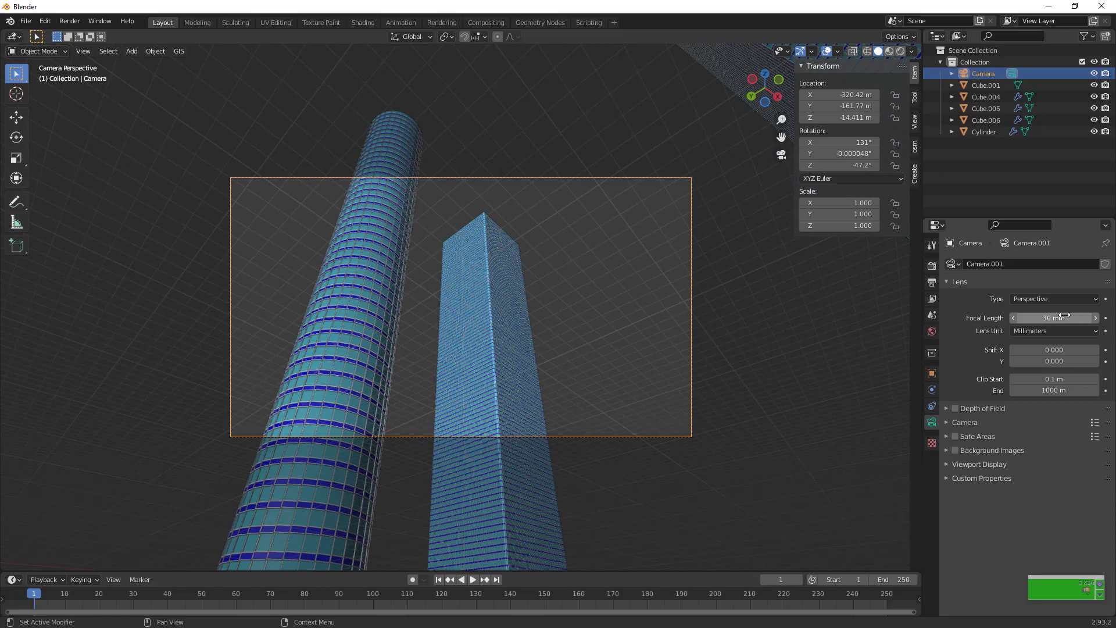
{"action": "key", "text": "g"}
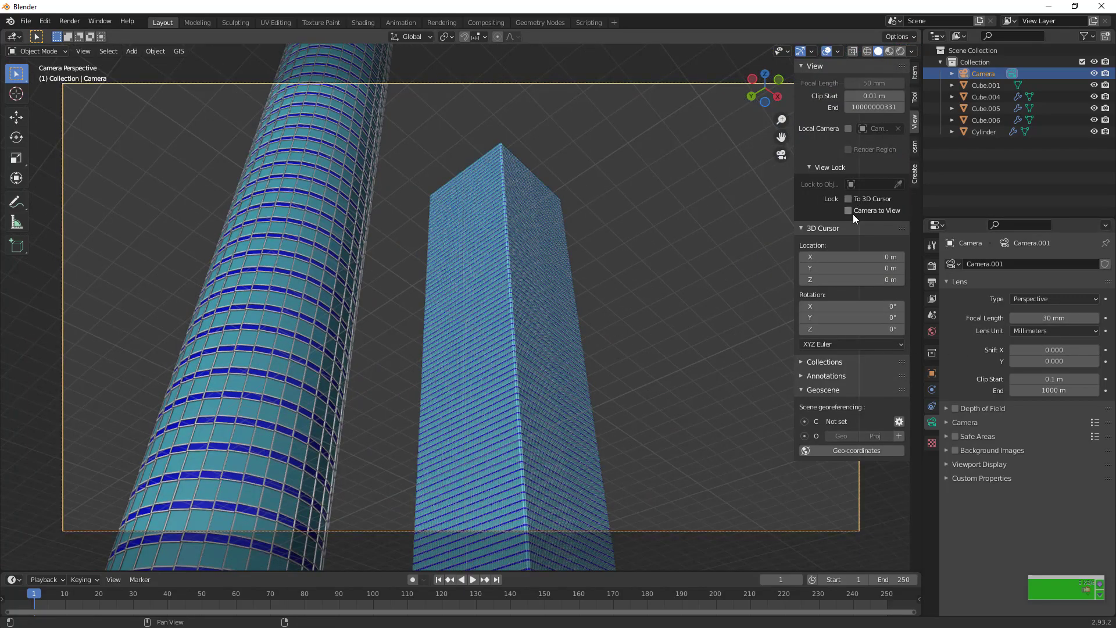
Lock the camera to the view and move it closer so the two towers fill more of the frame
{"action": "left_click", "coordinate": [852, 210]}
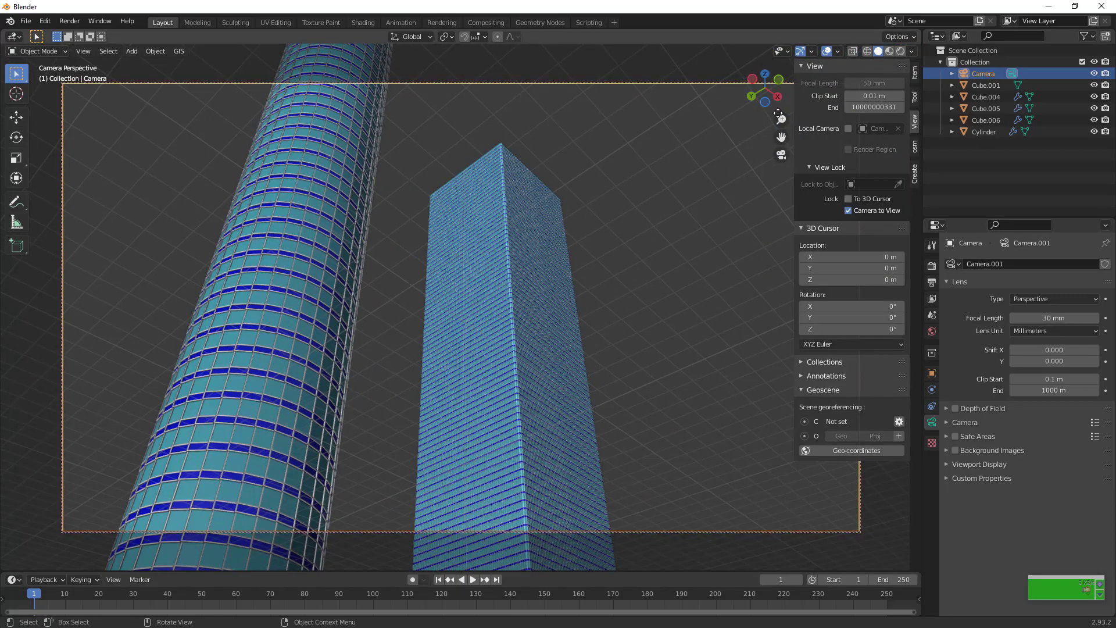
{"action": "mouse_move", "coordinate": [781, 120]}
{"action": "left_mouse_down"}
{"action": "mouse_move", "coordinate": [781, 76]}
{"action": "mouse_move", "coordinate": [785, 116]}
{"action": "left_mouse_up"}
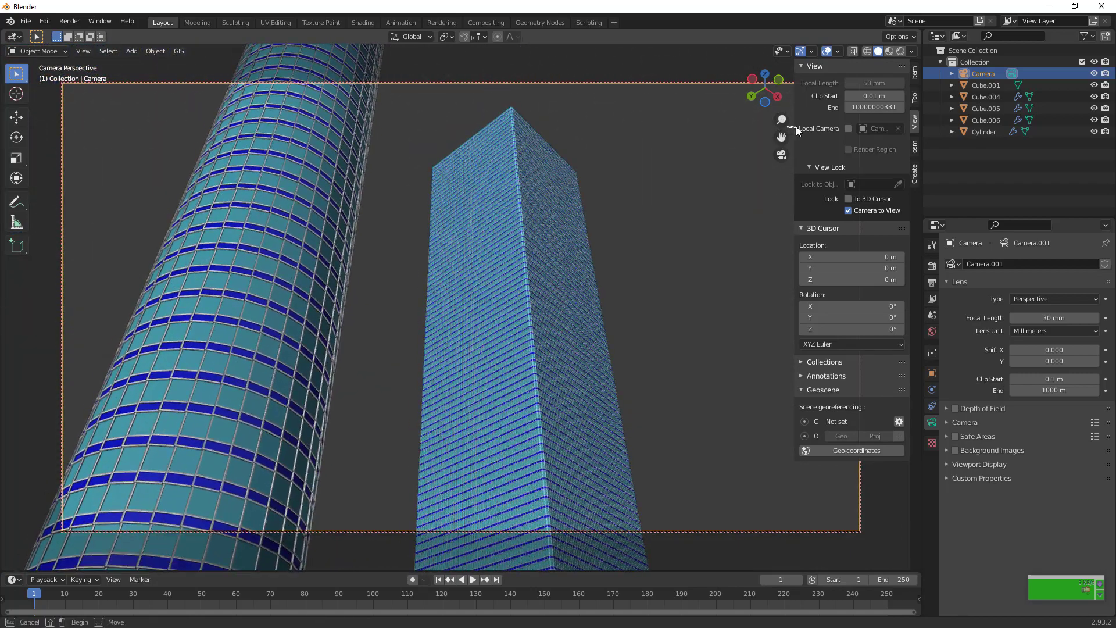
{"action": "left_click", "coordinate": [783, 158]}
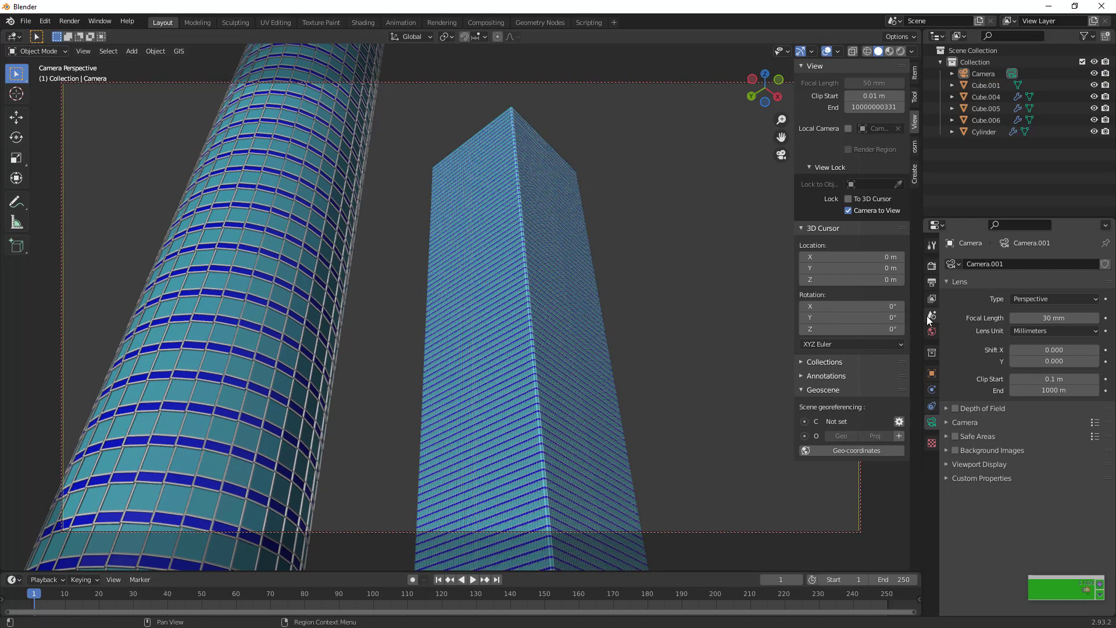
Assign a Sky Texture to the world background's color
{"action": "left_click", "coordinate": [929, 330]}
{"action": "left_click", "coordinate": [1014, 341]}
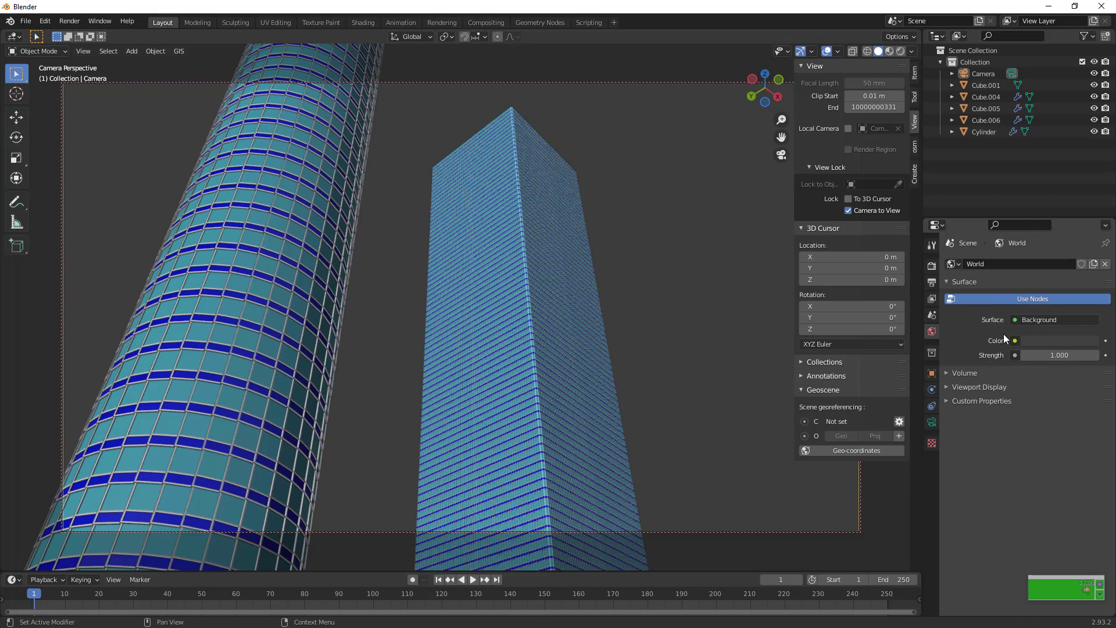
{"action": "left_click", "coordinate": [1014, 341]}
{"action": "left_click", "coordinate": [1014, 340]}
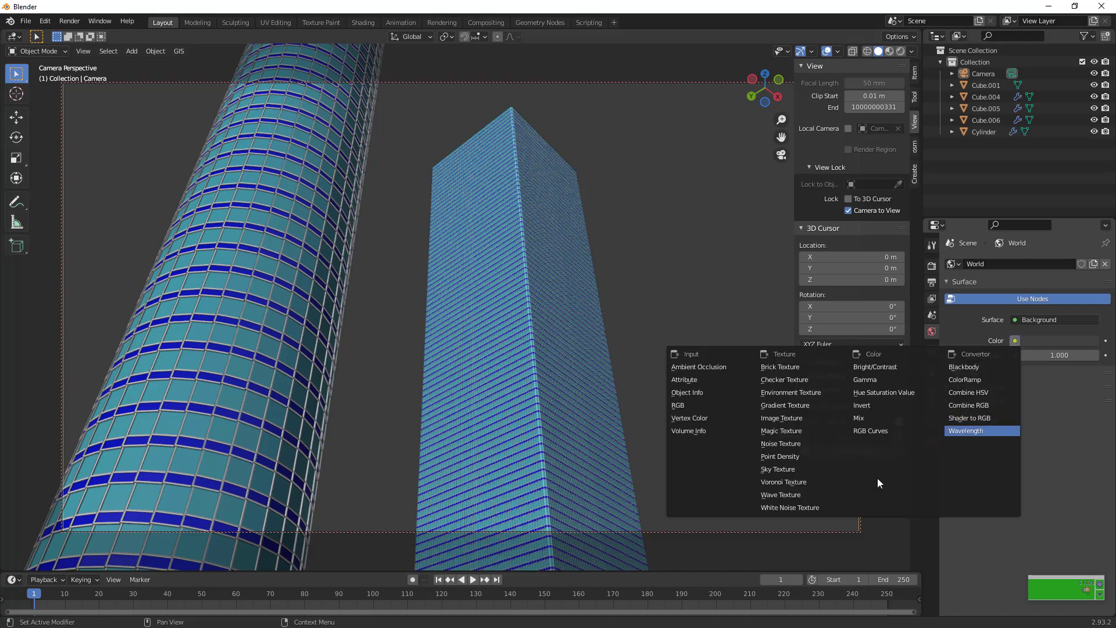
{"action": "left_click", "coordinate": [796, 469]}
Show the camera view in Rendered shading and switch the render engine to Cycles
{"action": "left_click", "coordinate": [982, 73]}
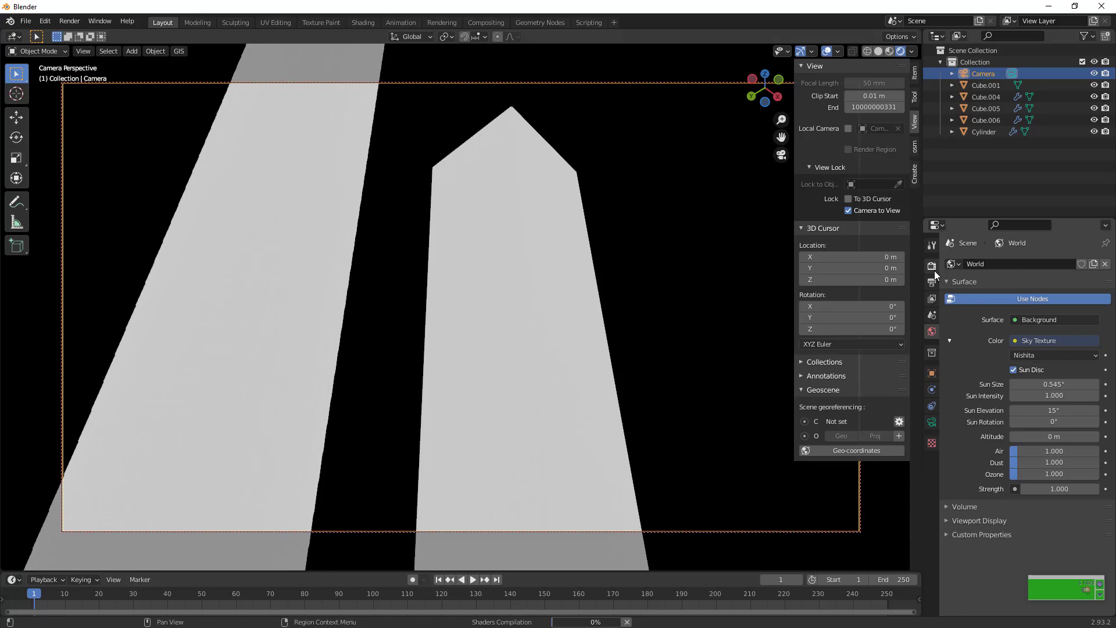
{"action": "left_click", "coordinate": [932, 265]}
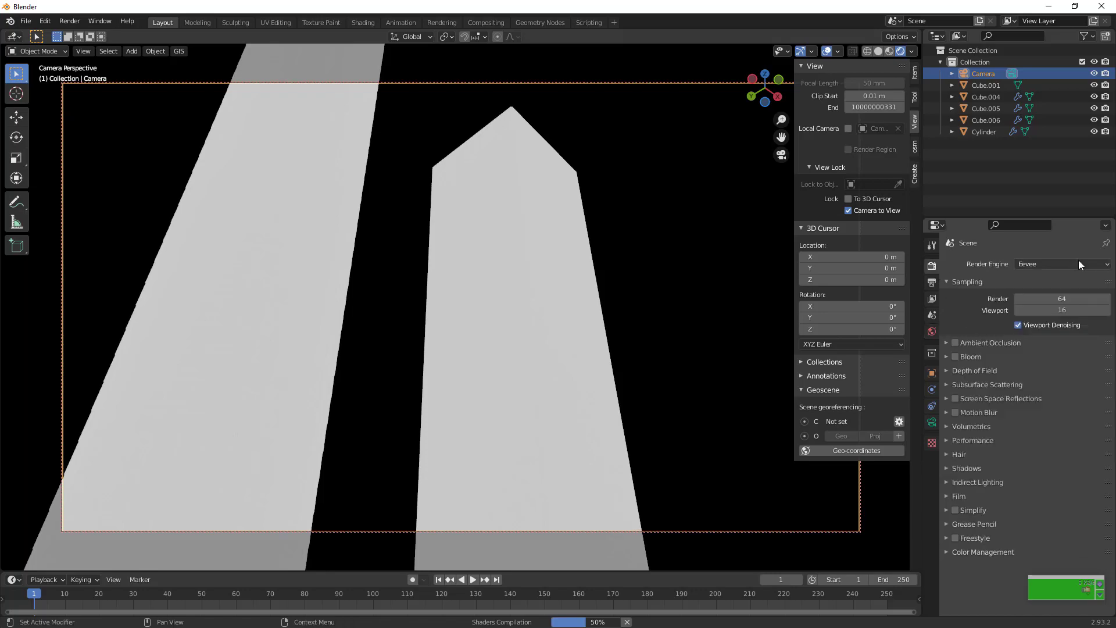
{"action": "left_click", "coordinate": [1079, 262]}
{"action": "left_click", "coordinate": [1055, 308]}
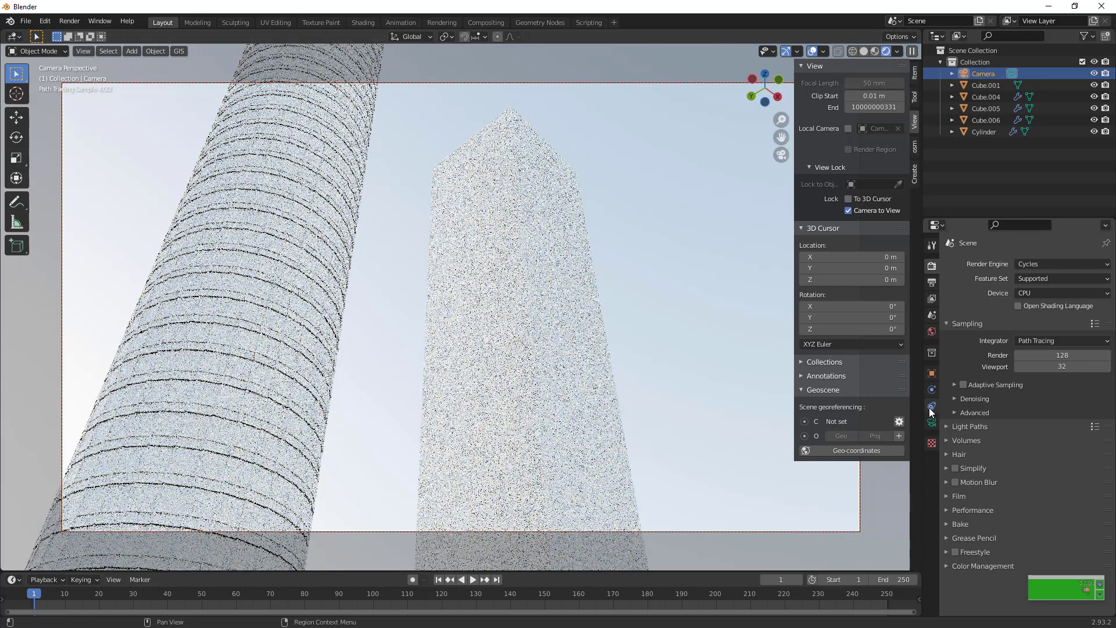
{"action": "left_click", "coordinate": [716, 298]}
Compare the Hosek / Wilkie and Preetham models for the sky texture, and return it to Nishita
{"action": "left_click", "coordinate": [932, 331]}
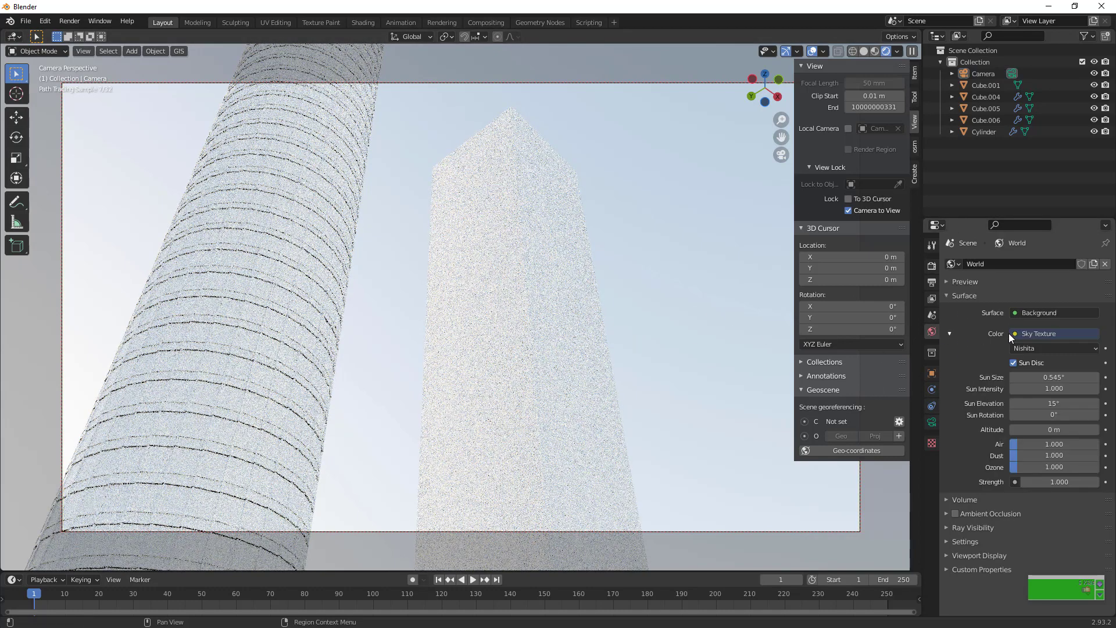
{"action": "left_click", "coordinate": [1054, 348]}
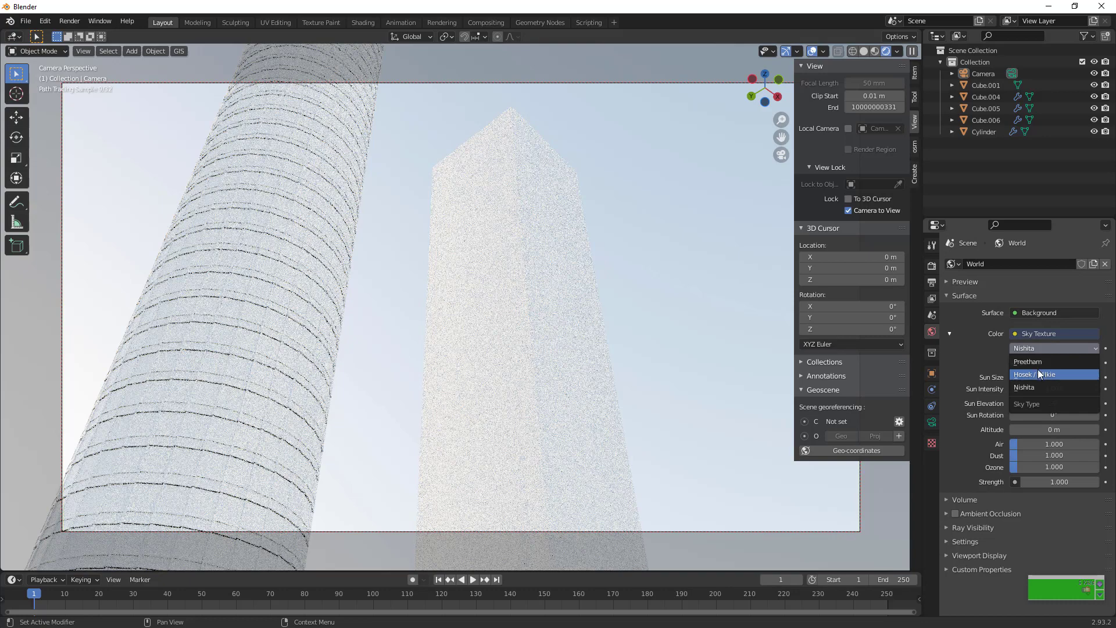
{"action": "left_click", "coordinate": [1037, 373]}
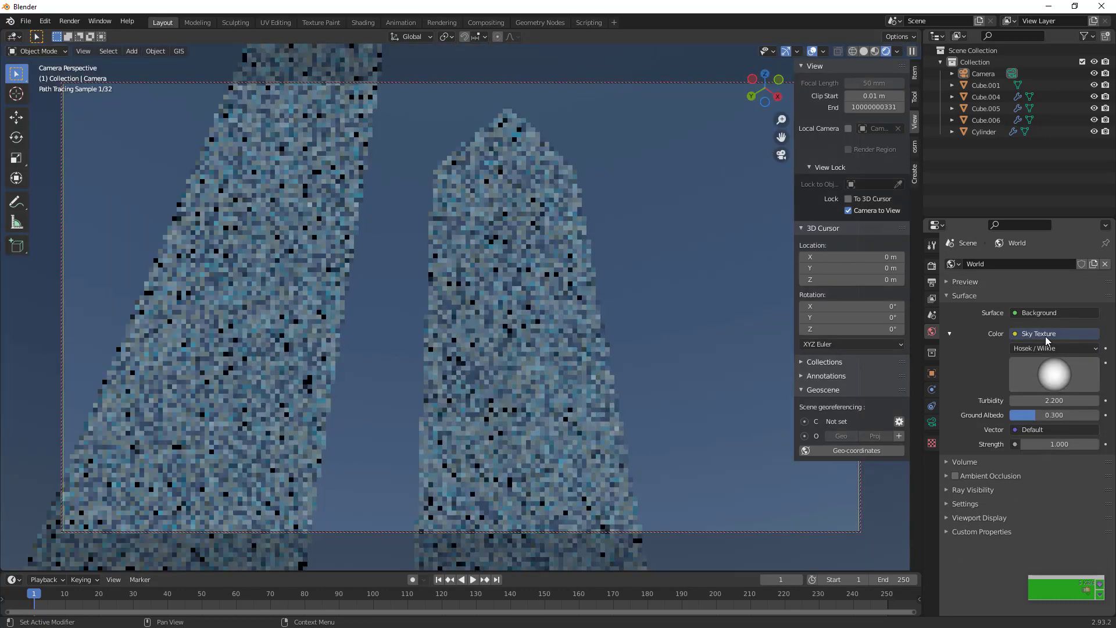
{"action": "left_click", "coordinate": [1041, 347]}
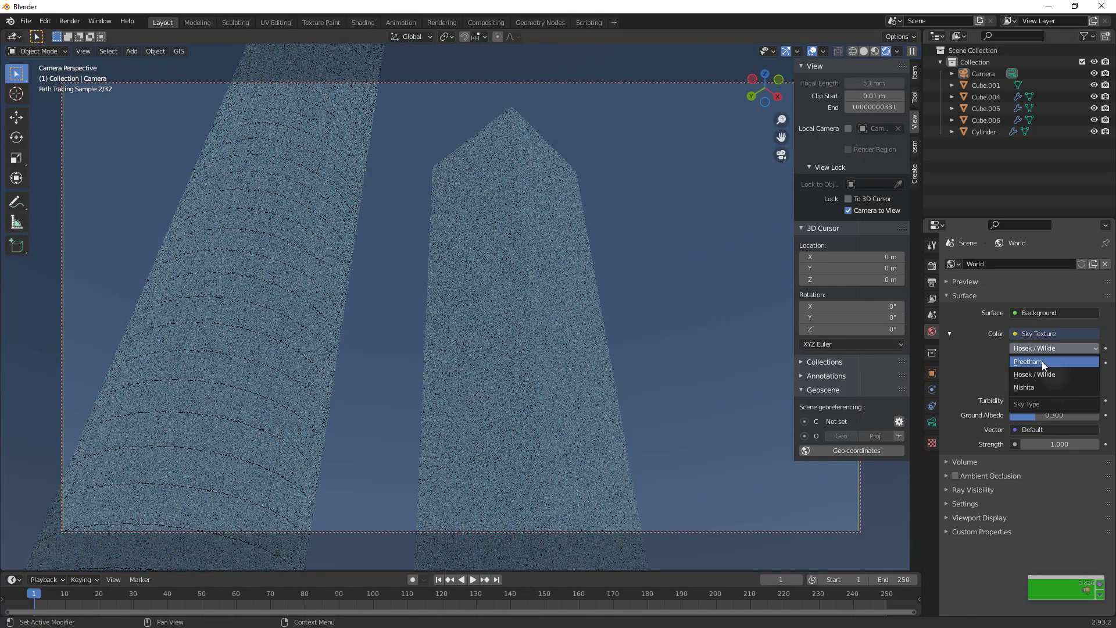
{"action": "left_click", "coordinate": [1041, 361]}
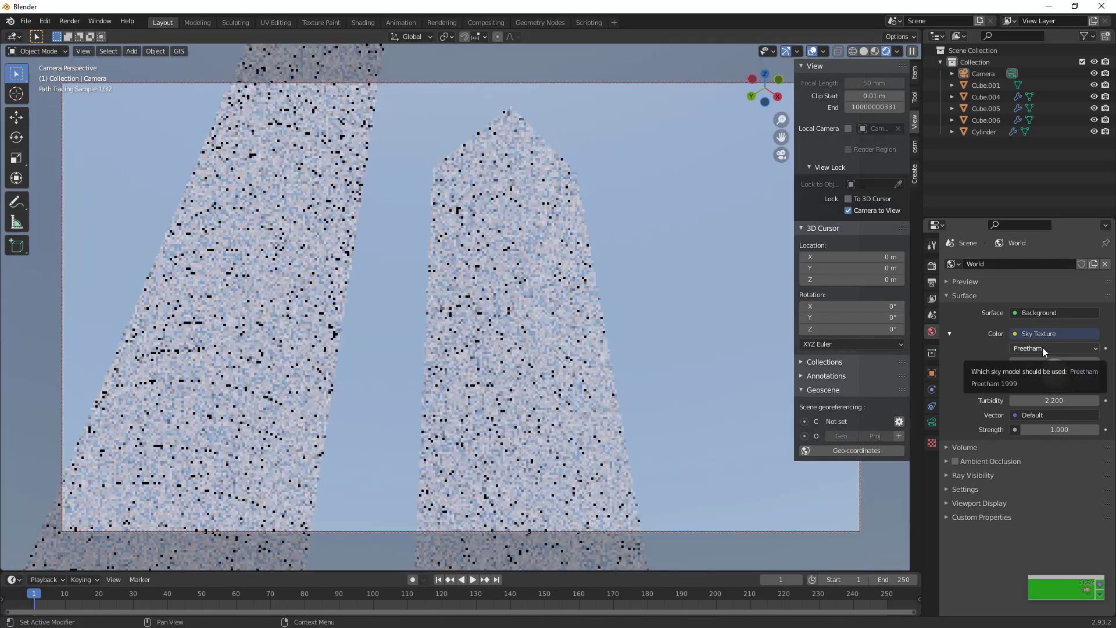
{"action": "left_click", "coordinate": [1041, 347]}
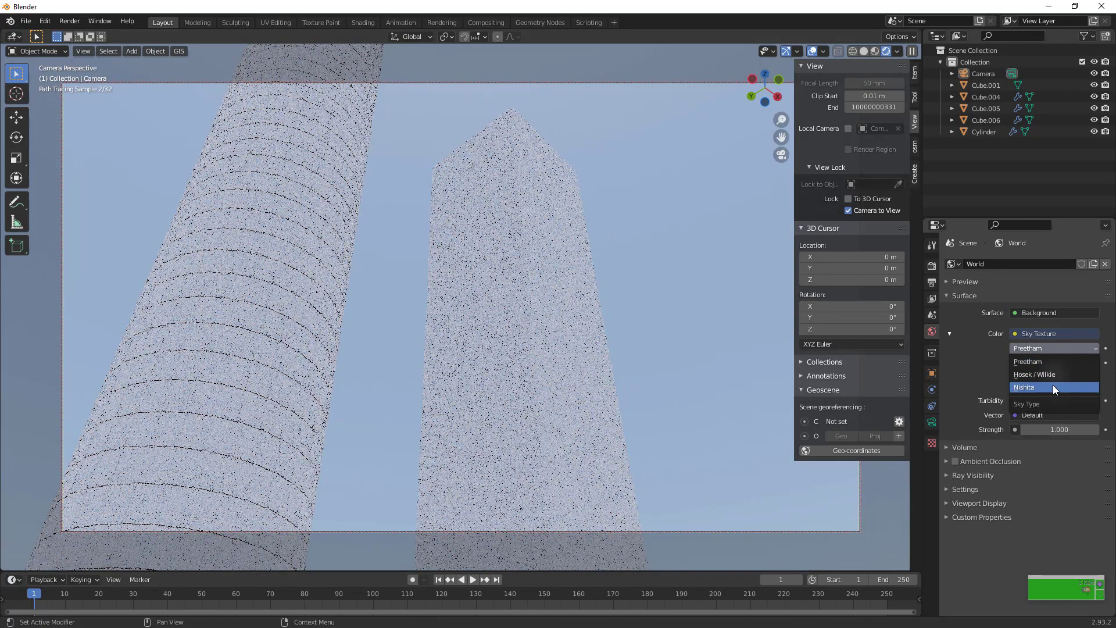
{"action": "left_click", "coordinate": [1051, 387]}
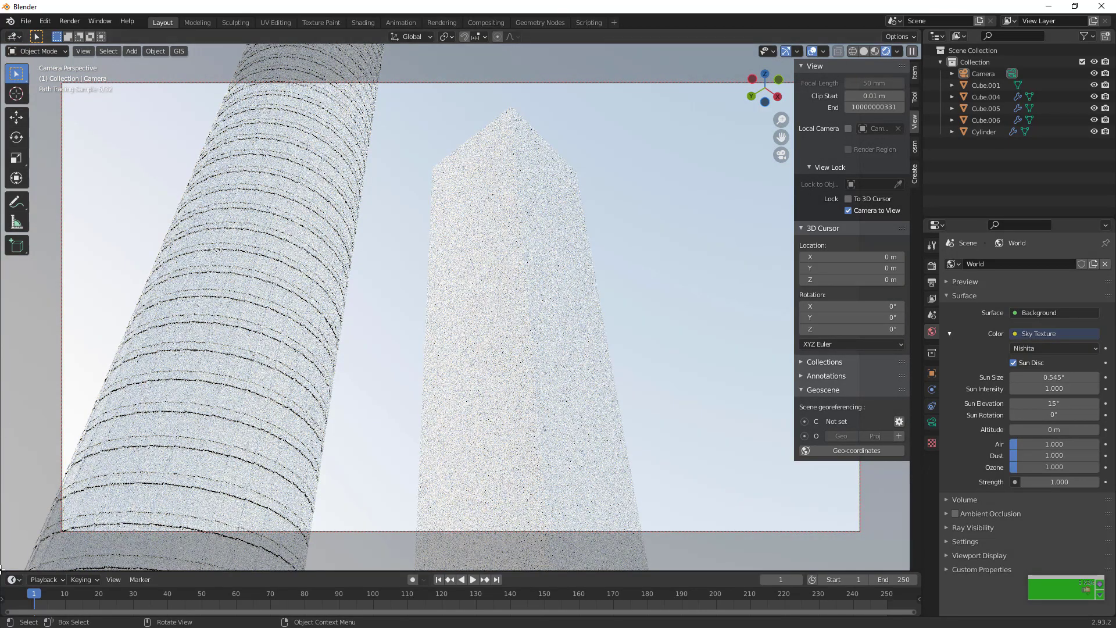
Split the 3D viewport horizontally and turn the lower area into a Shader Editor, enlarging it slightly
{"action": "left_click_drag", "start_coordinate": [2, 568], "coordinate": [33, 409]}
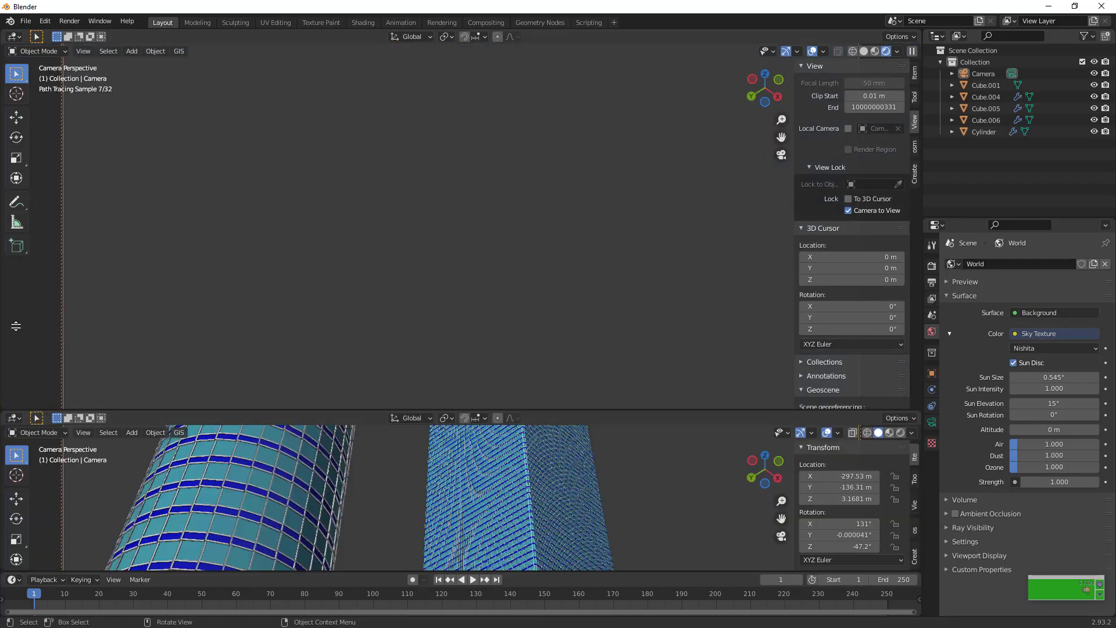
{"action": "left_click_drag", "start_coordinate": [16, 326], "coordinate": [150, 443]}
{"action": "left_click", "coordinate": [14, 454]}
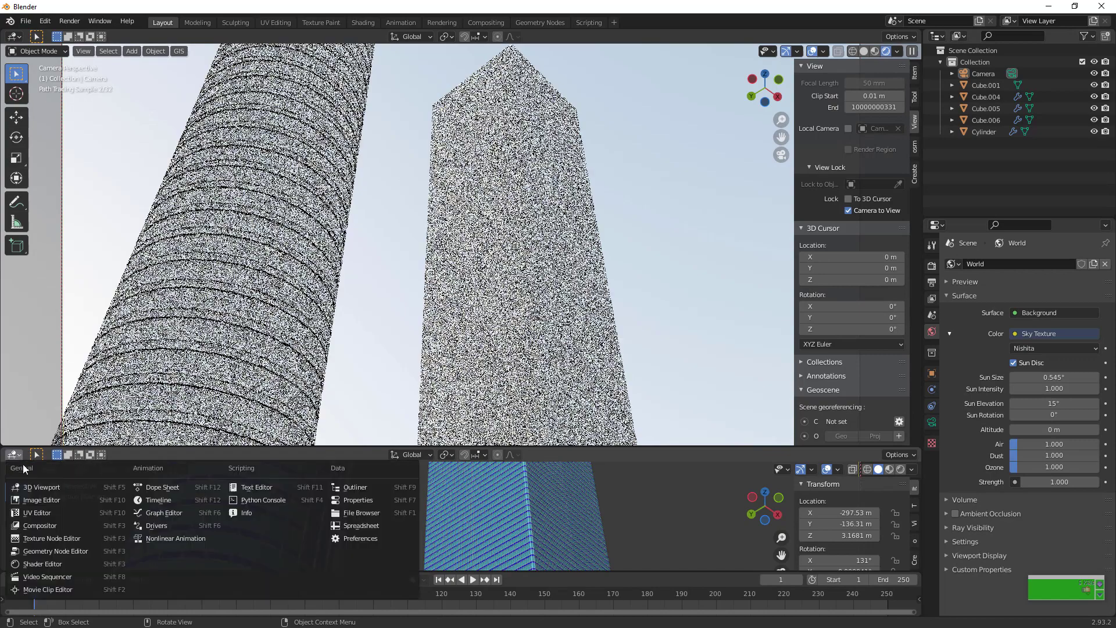
{"action": "left_click", "coordinate": [43, 563]}
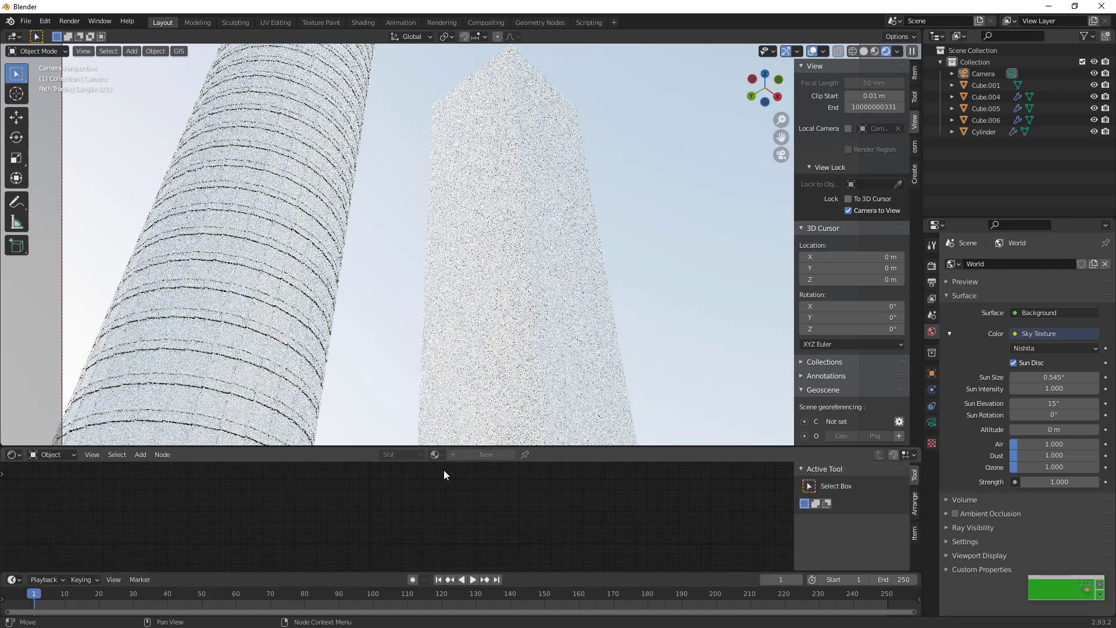
{"action": "left_click_drag", "start_coordinate": [460, 447], "coordinate": [459, 417]}
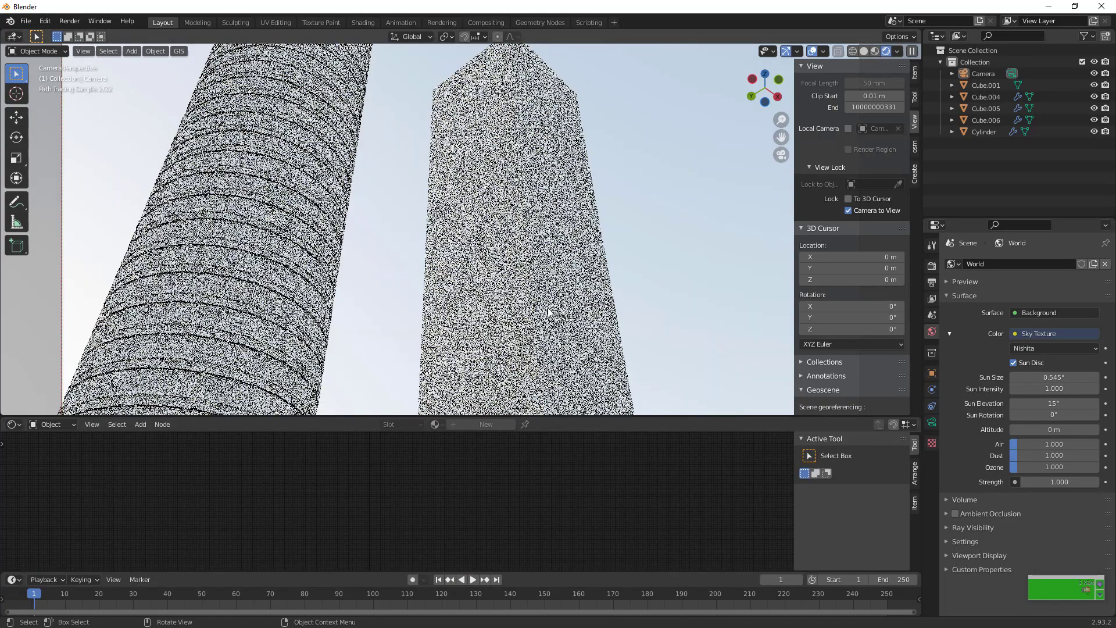
Give the square tower's first material, Material, a very dark navy base color, Metallic 1.000 and Roughness 0.191
{"action": "left_click", "coordinate": [548, 312]}
{"action": "left_click", "coordinate": [931, 470]}
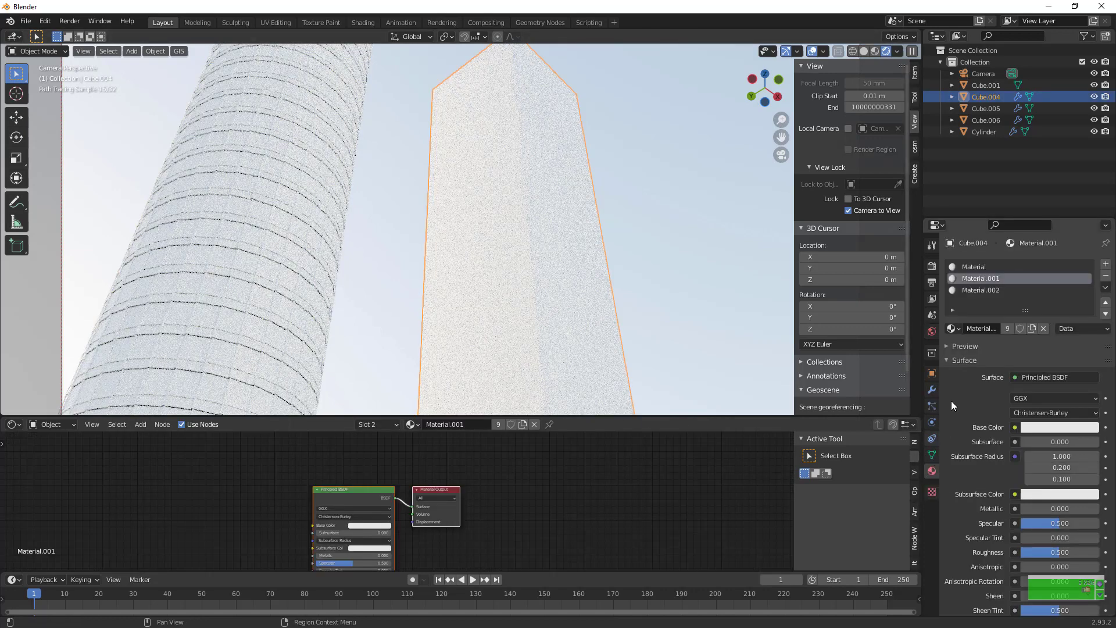
{"action": "left_click", "coordinate": [1028, 267]}
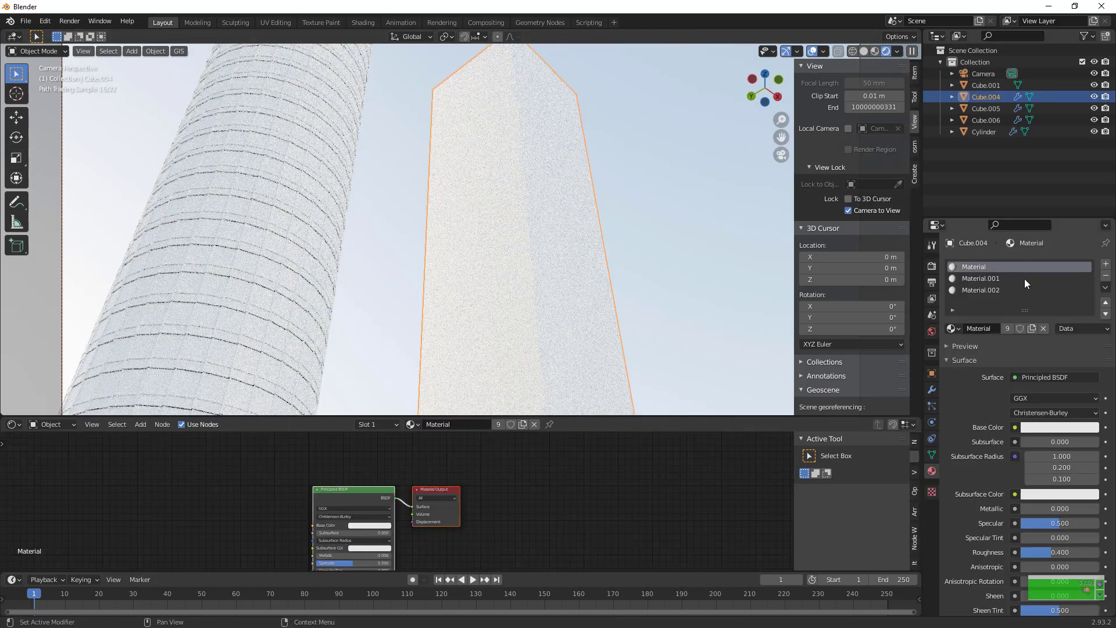
{"action": "left_click", "coordinate": [367, 525]}
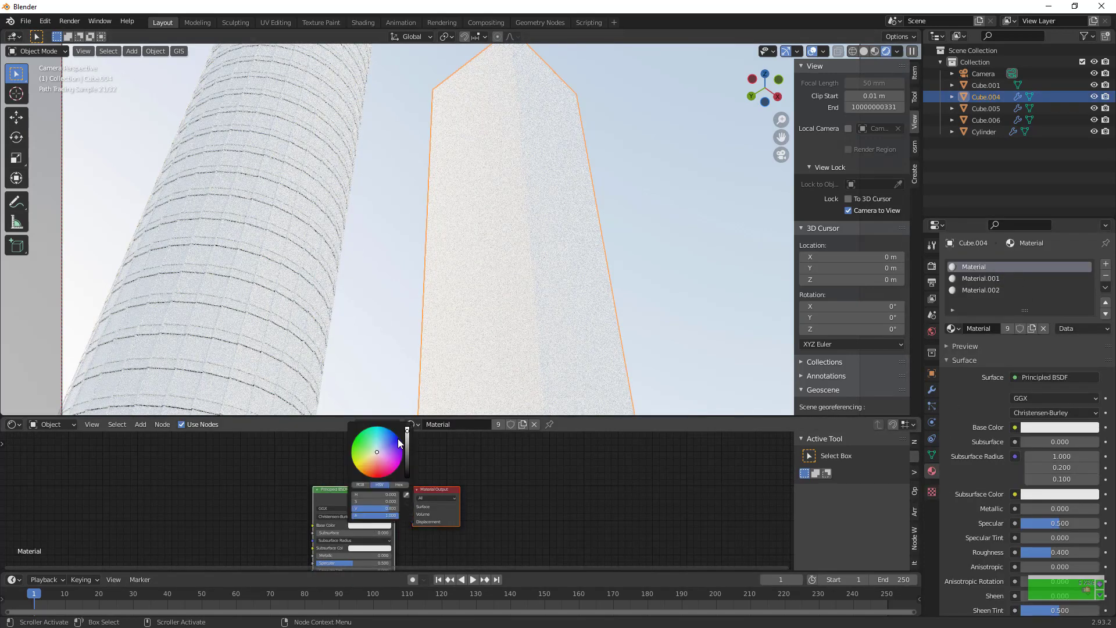
{"action": "mouse_move", "coordinate": [393, 460]}
{"action": "left_mouse_down"}
{"action": "mouse_move", "coordinate": [400, 440]}
{"action": "mouse_move", "coordinate": [406, 473]}
{"action": "left_mouse_up"}
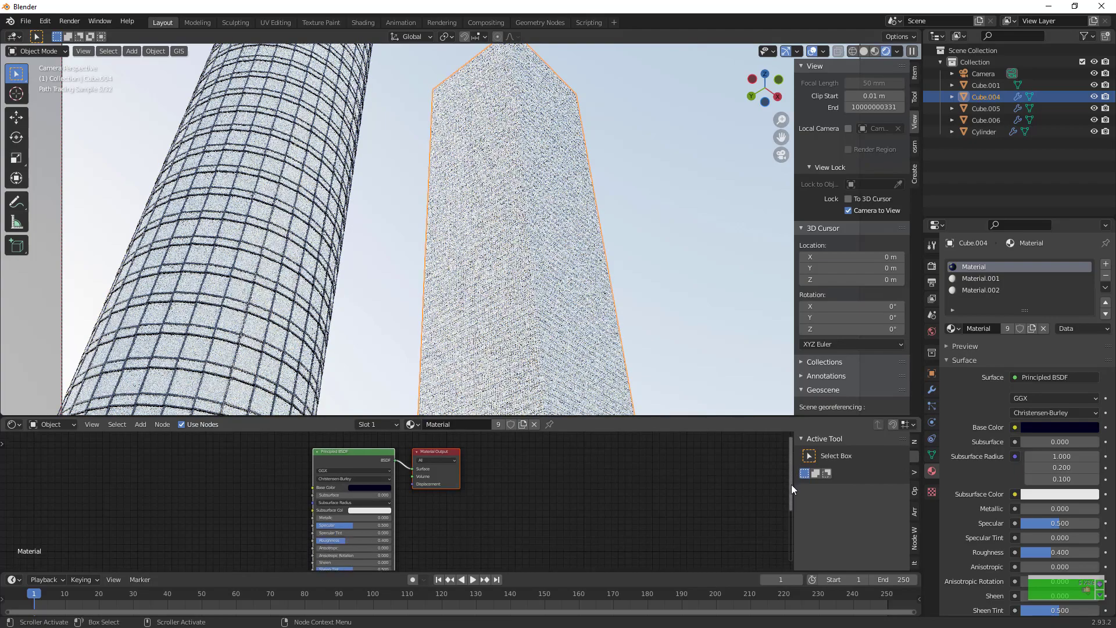
{"action": "left_click_drag", "start_coordinate": [791, 484], "coordinate": [791, 499]}
{"action": "left_click_drag", "start_coordinate": [358, 512], "coordinate": [420, 489]}
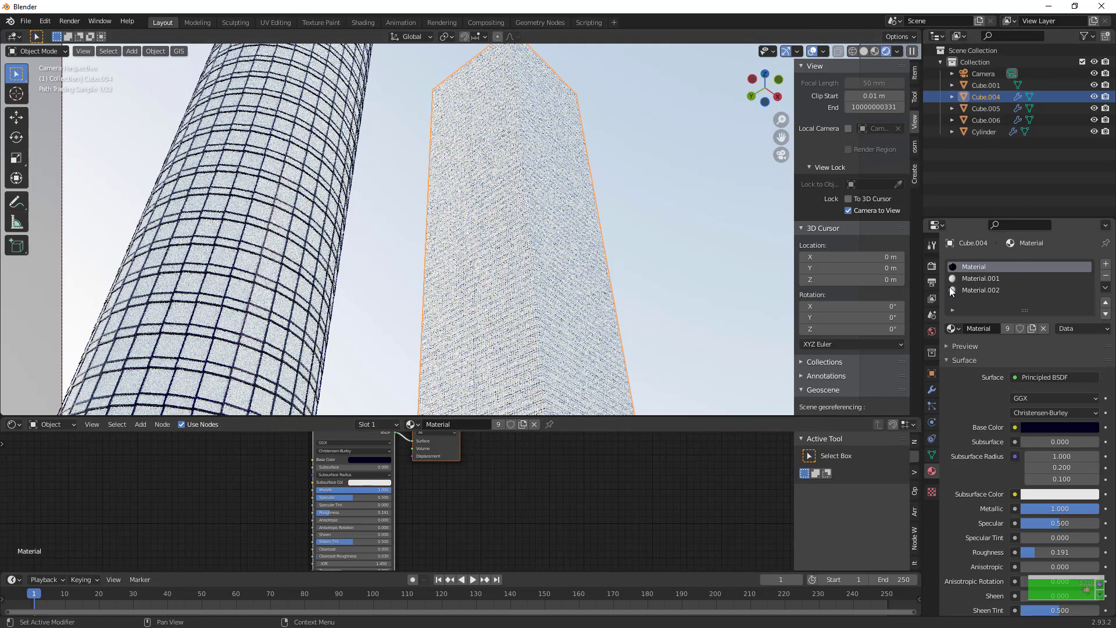
Change the base color of the square tower's Material.001 to a bright, light blue
{"action": "left_click", "coordinate": [964, 279]}
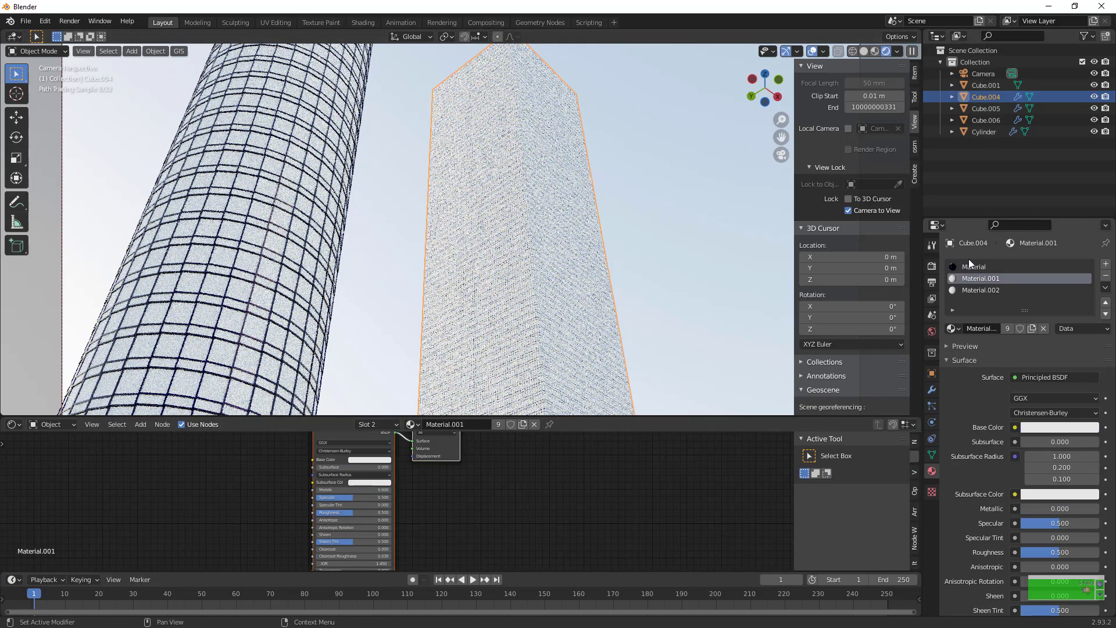
{"action": "left_click", "coordinate": [377, 459]}
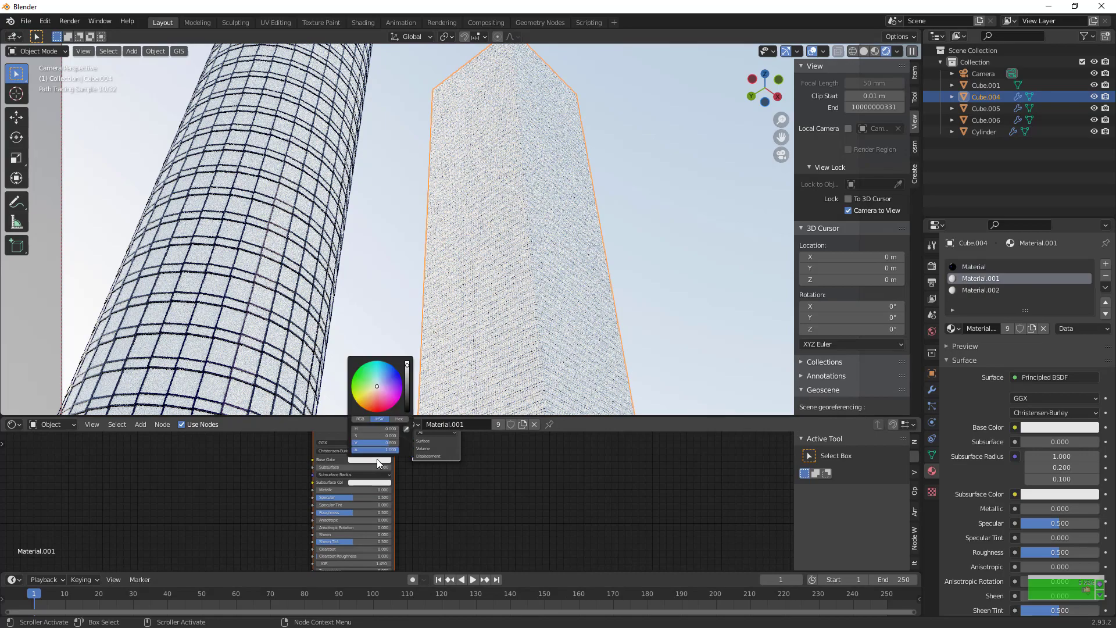
{"action": "left_click", "coordinate": [379, 387]}
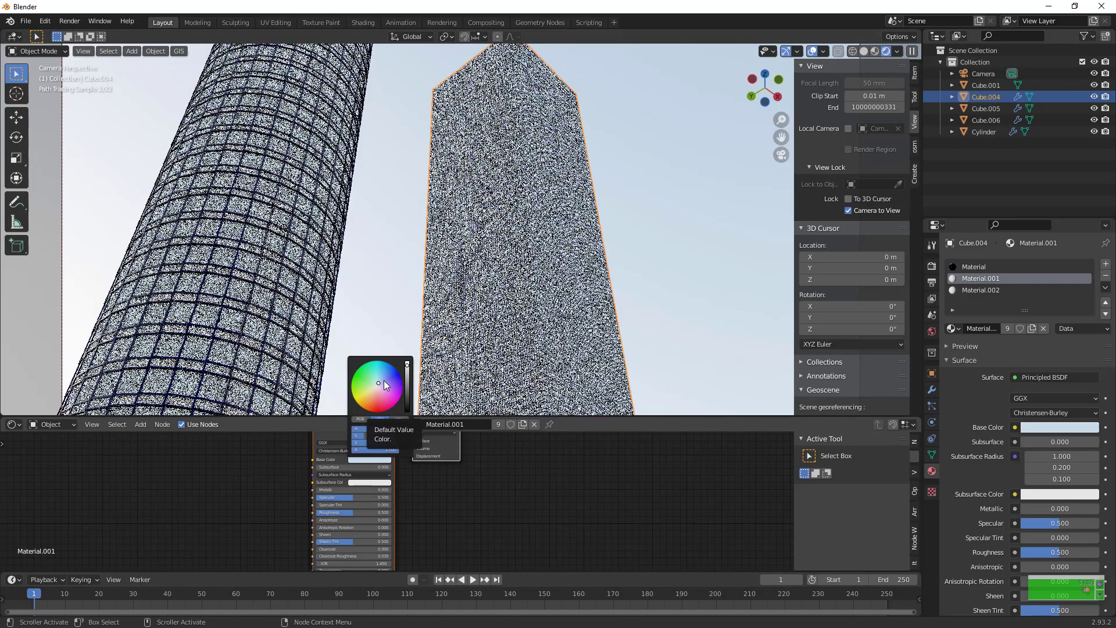
{"action": "left_click", "coordinate": [382, 382]}
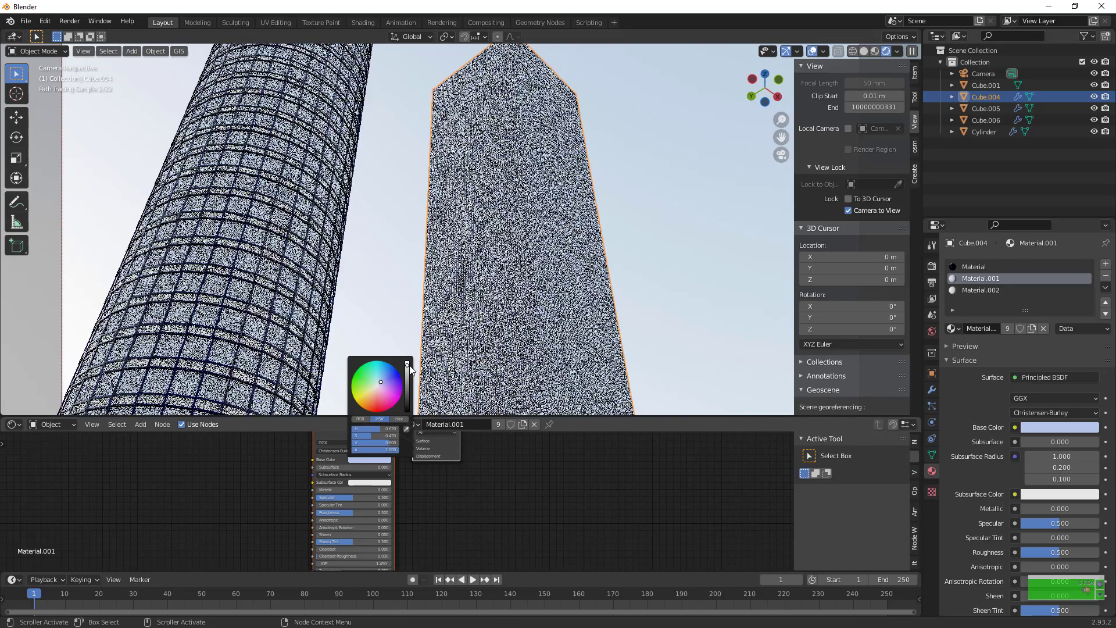
{"action": "left_click", "coordinate": [408, 364]}
Raise Material.001's Transmission to the maximum and lower its Roughness to 0.123 for a glass look
{"action": "scroll", "coordinate": [399, 519], "scroll_direction": "down", "scroll_amount": 2}
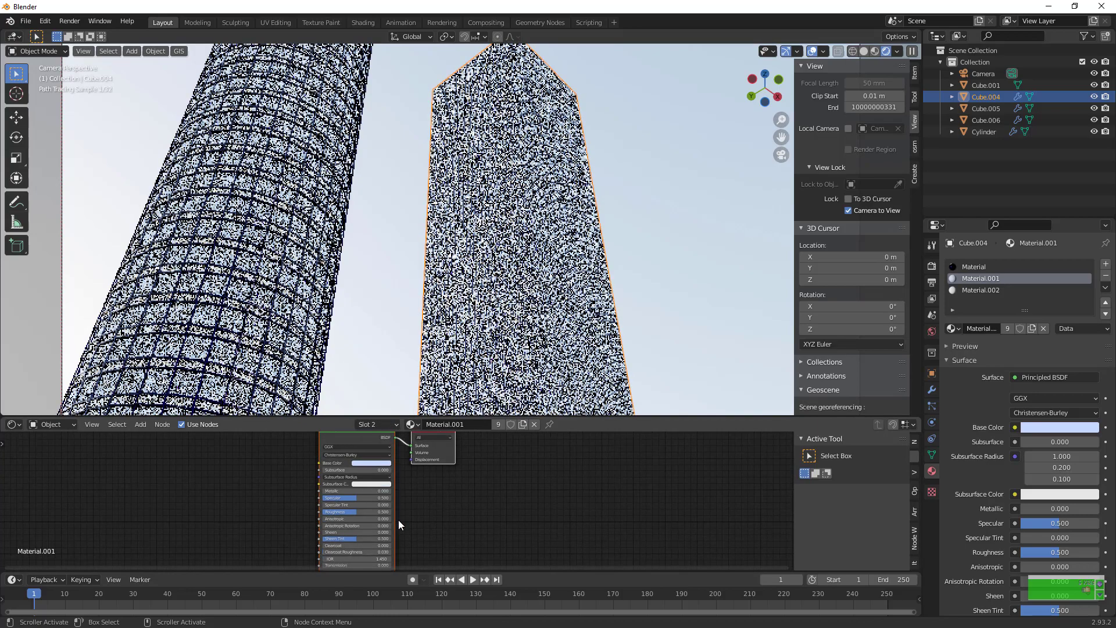
{"action": "middle_click_drag", "start_coordinate": [357, 546], "coordinate": [475, 536]}
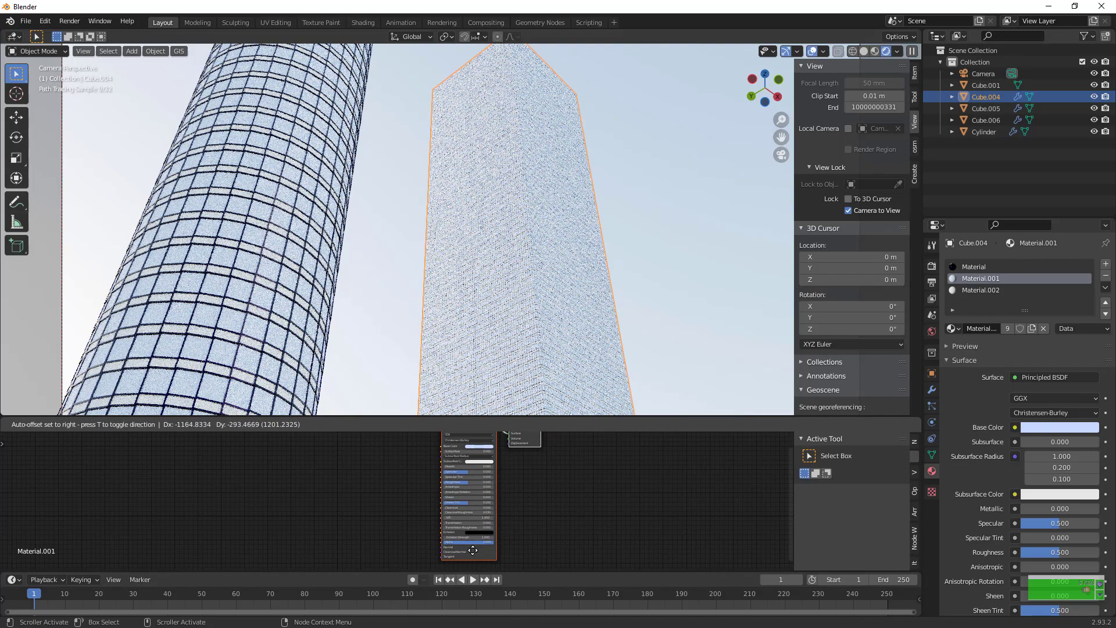
{"action": "scroll", "coordinate": [470, 525], "scroll_direction": "up", "scroll_amount": 1}
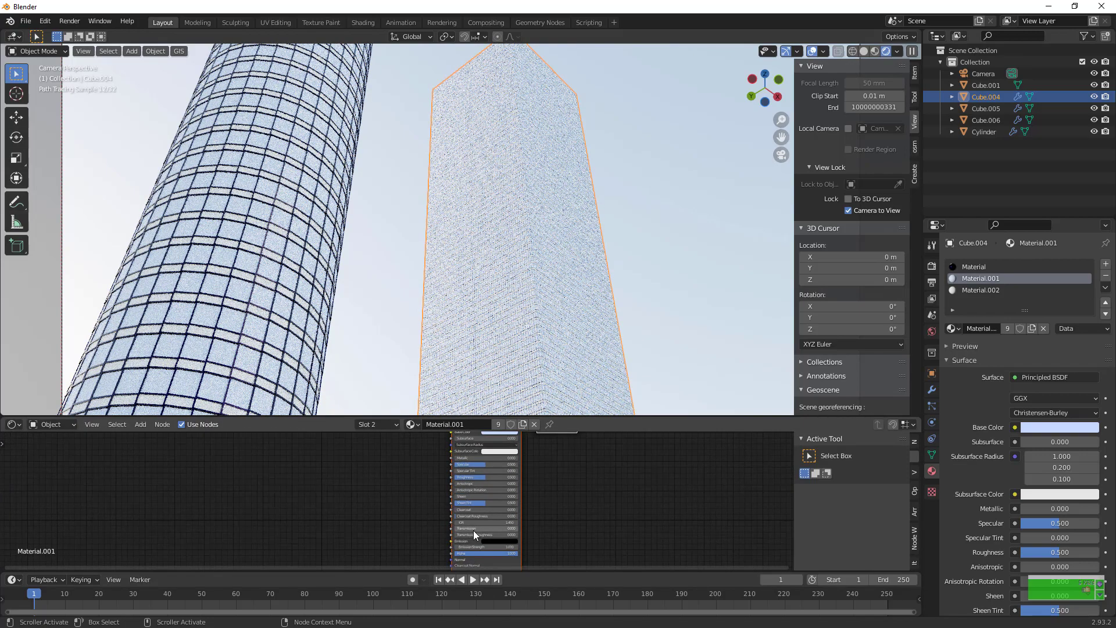
{"action": "left_click_drag", "start_coordinate": [473, 529], "coordinate": [523, 527]}
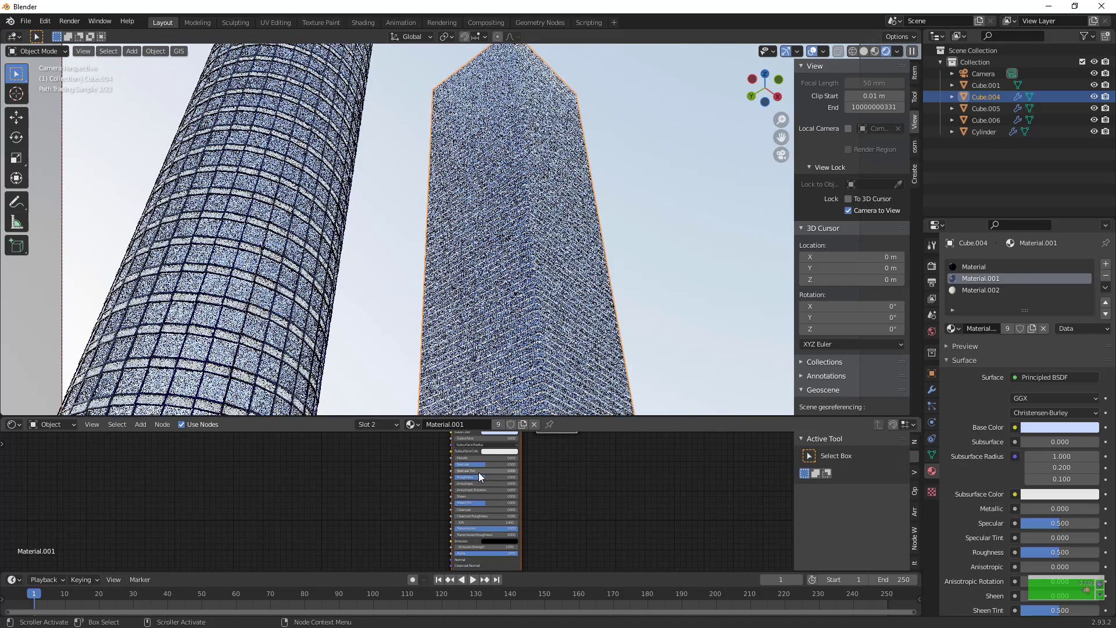
{"action": "left_click_drag", "start_coordinate": [483, 476], "coordinate": [460, 476]}
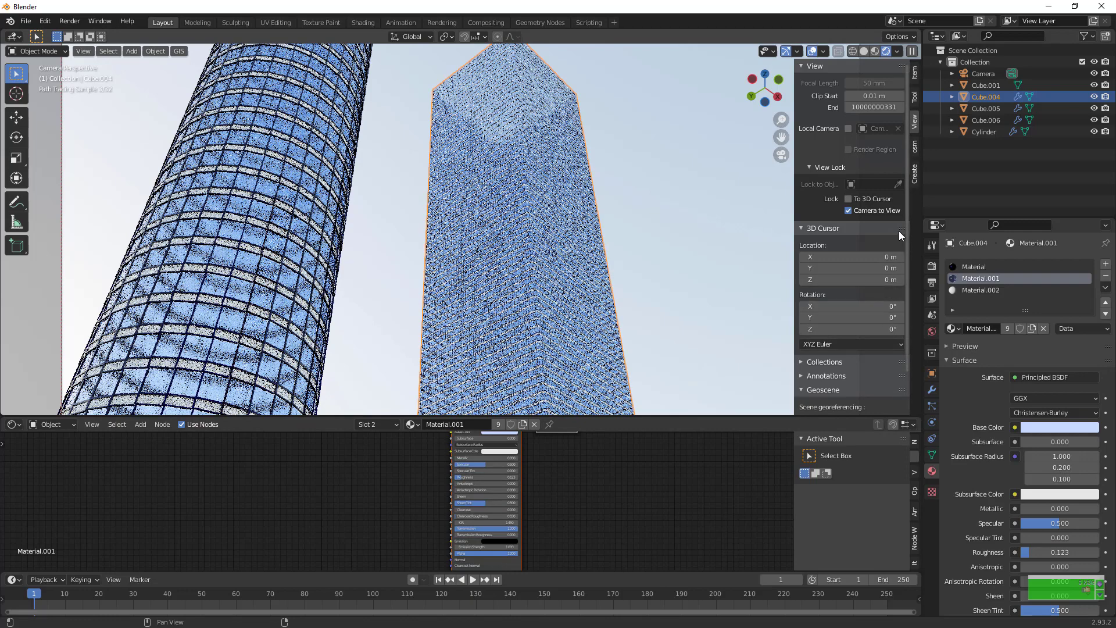
Change the base color of the square tower's Material.002 to a muted, darker slate blue
{"action": "left_click", "coordinate": [985, 291]}
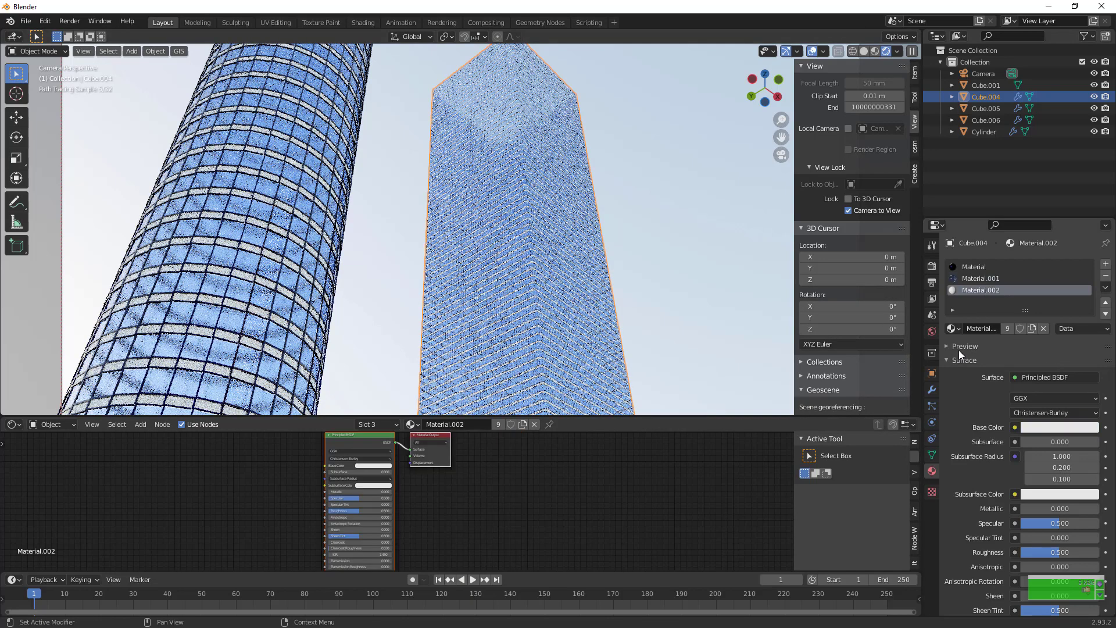
{"action": "left_click", "coordinate": [361, 464]}
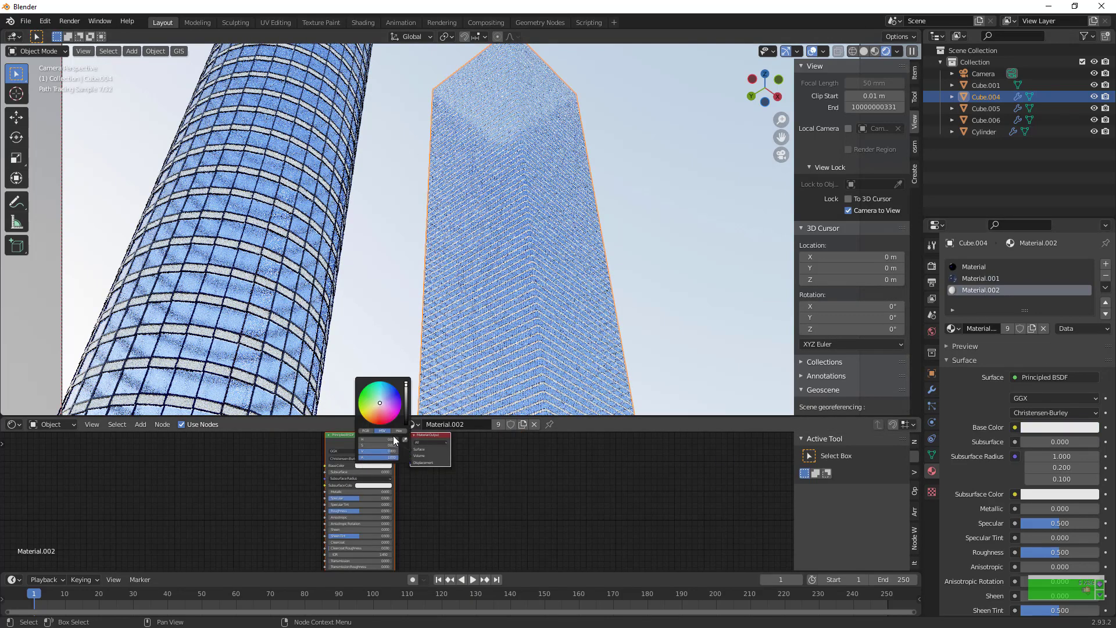
{"action": "left_click", "coordinate": [387, 398]}
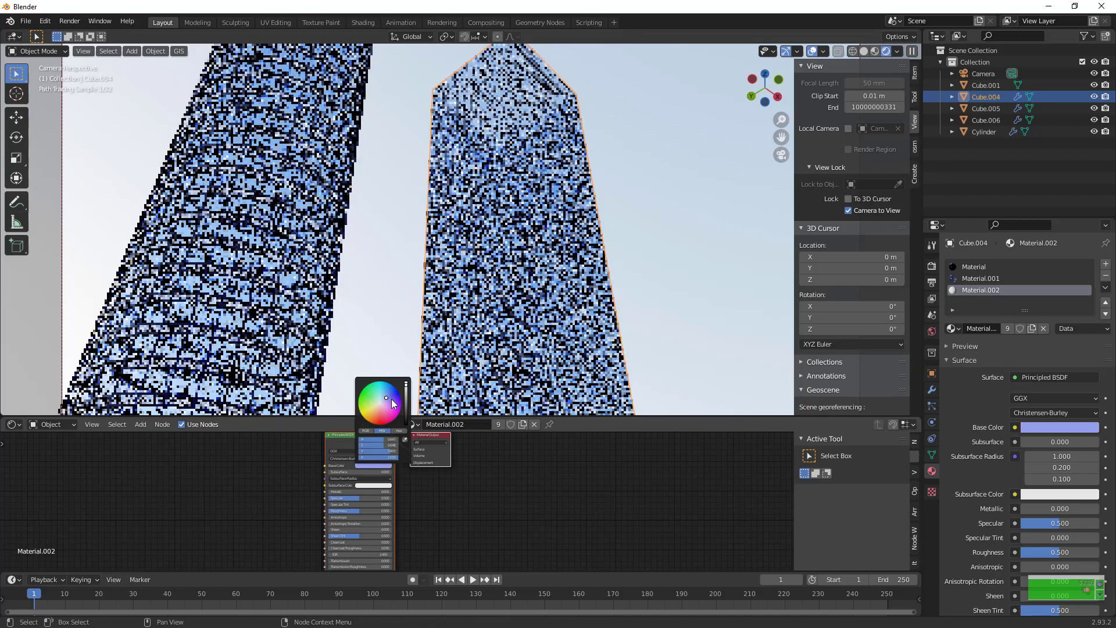
{"action": "left_click", "coordinate": [405, 400]}
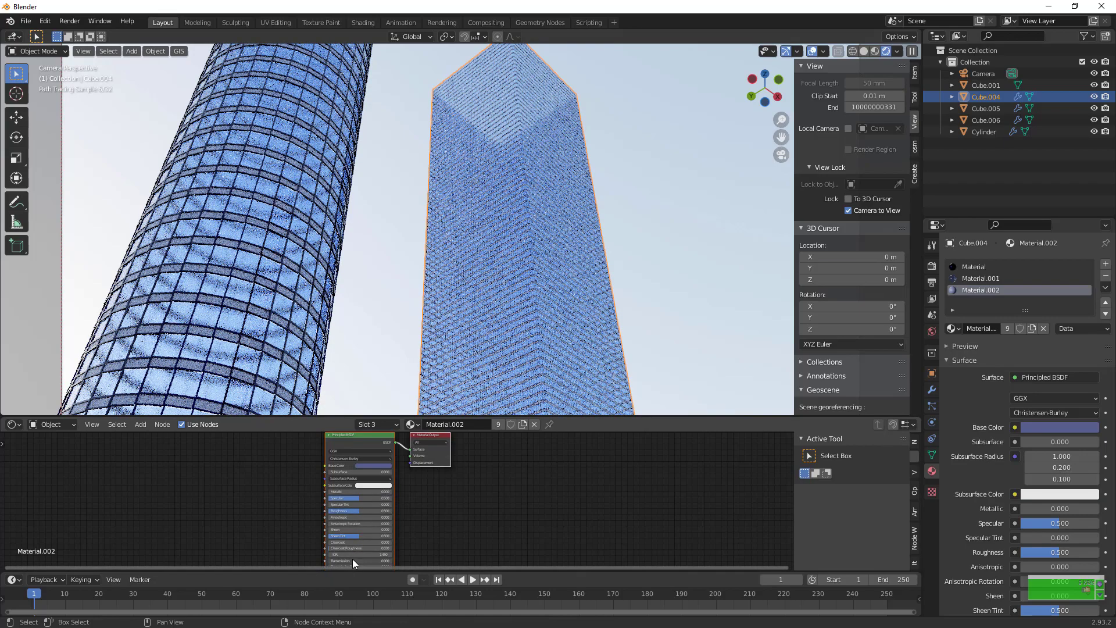
Raise Material.002's Transmission to the maximum, try a lower Specular and undo it, and set Roughness to 0.000
{"action": "left_click_drag", "start_coordinate": [352, 560], "coordinate": [391, 560]}
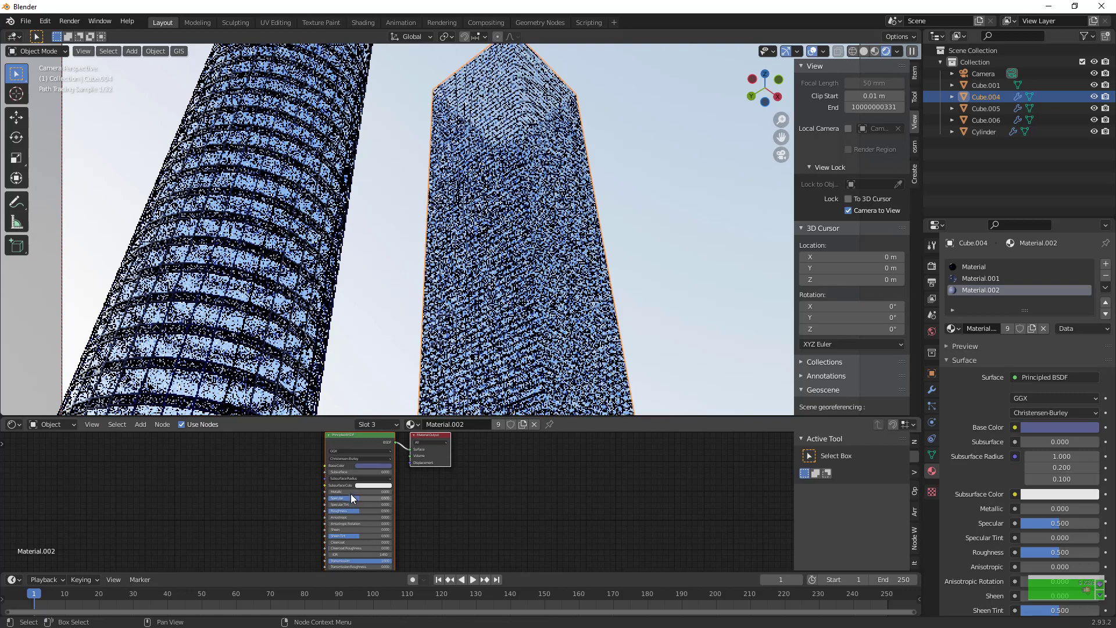
{"action": "left_click_drag", "start_coordinate": [351, 497], "coordinate": [322, 496]}
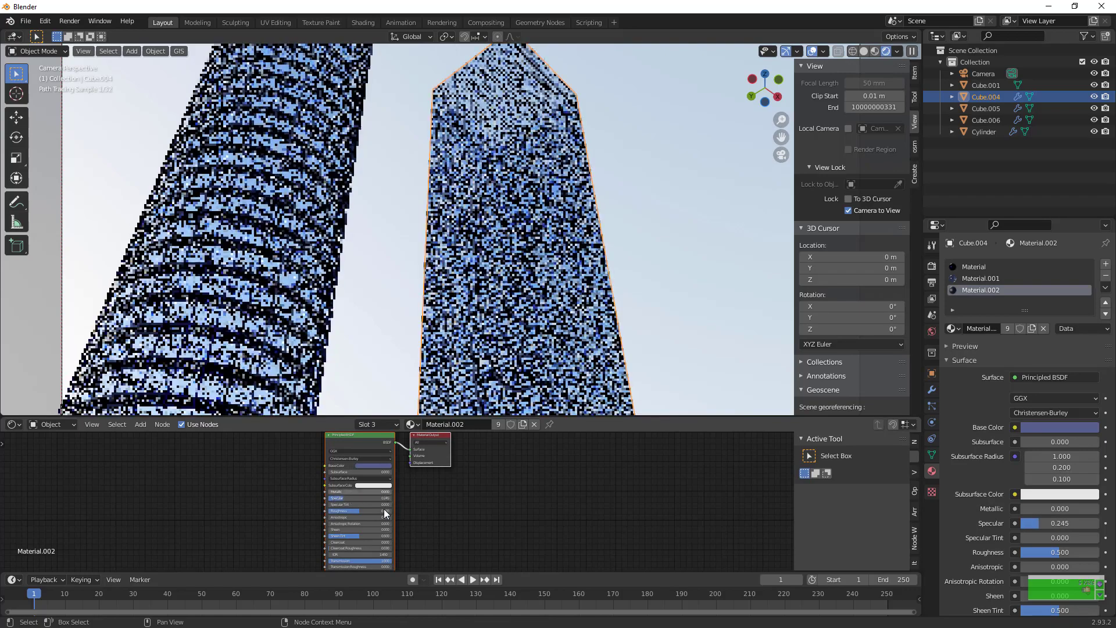
{"action": "key", "text": "ctrl+z"}
{"action": "left_click_drag", "start_coordinate": [355, 512], "coordinate": [332, 505]}
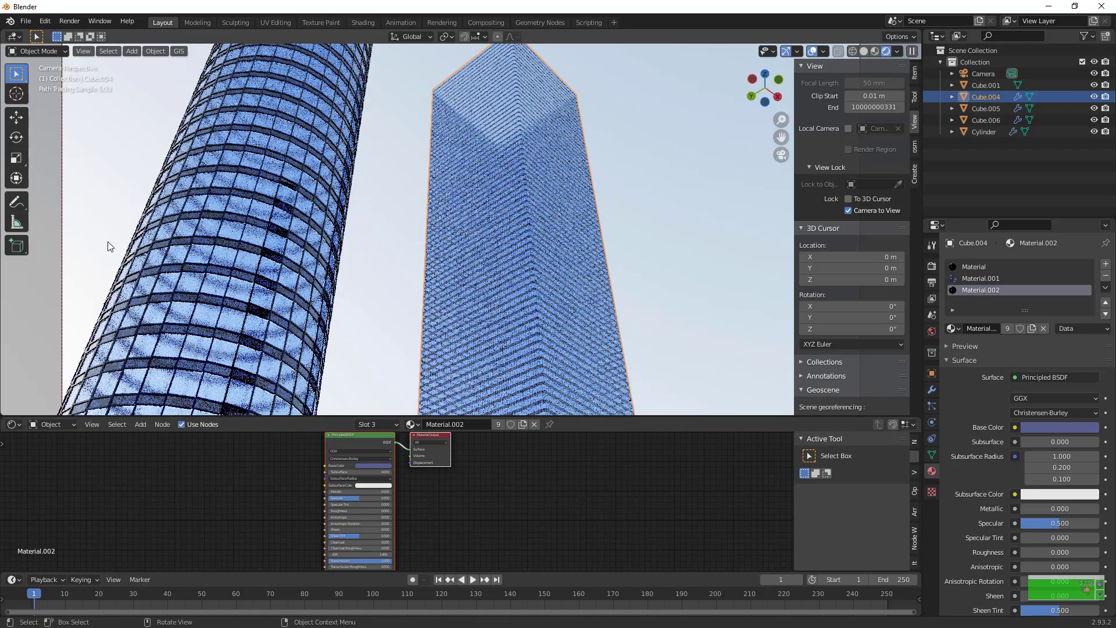
Select the cylindrical tower, switch to Solid shading outside the camera view, and snap the 3D cursor to the tower
{"action": "left_click", "coordinate": [281, 229]}
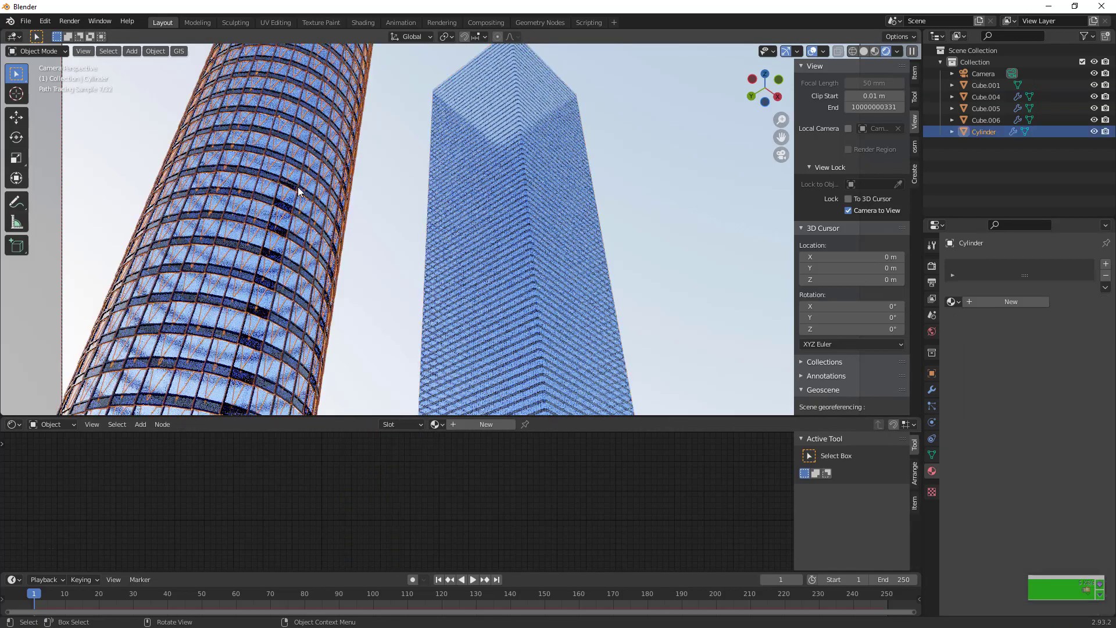
{"action": "left_click", "coordinate": [866, 51]}
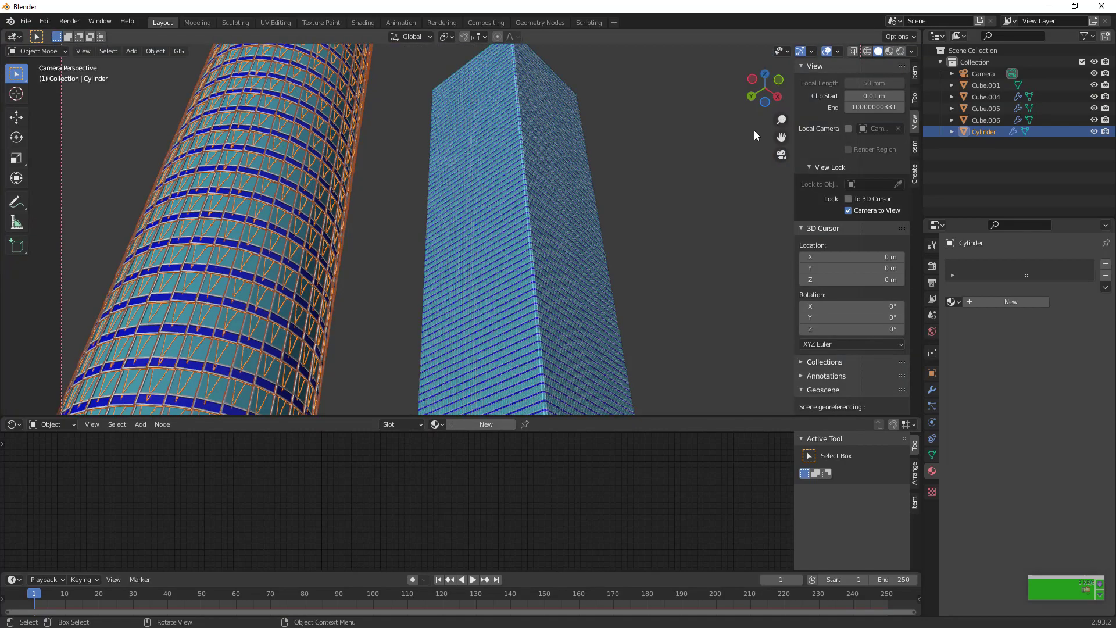
{"action": "key", "text": "KP_0"}
{"action": "scroll", "coordinate": [657, 155], "scroll_direction": "down", "scroll_amount": 15}
{"action": "scroll", "coordinate": [668, 143], "scroll_direction": "up", "scroll_amount": 15}
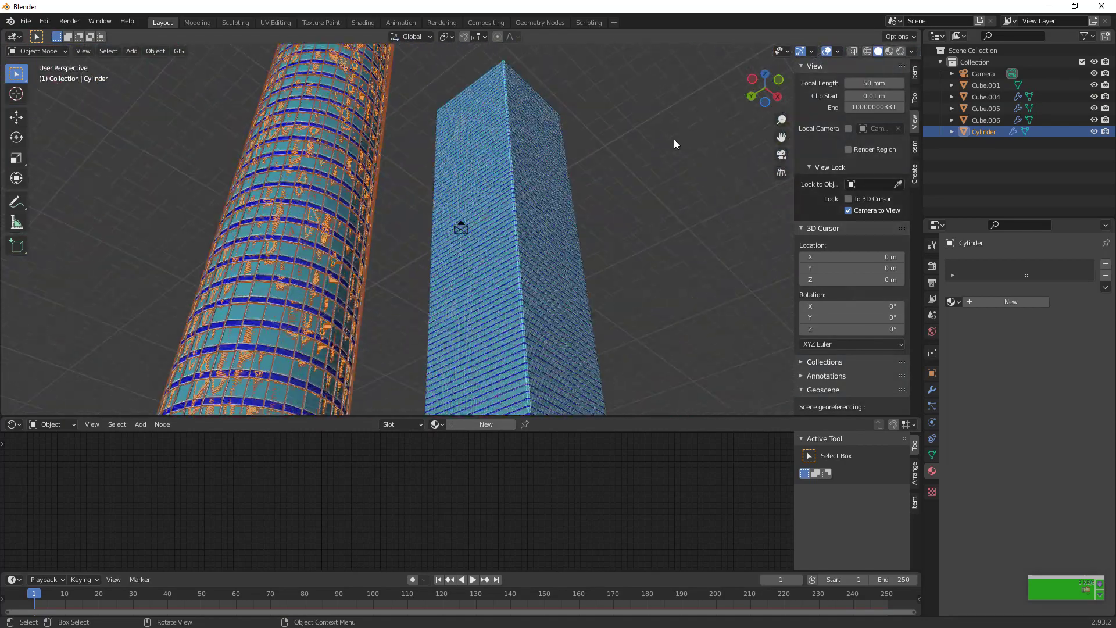
{"action": "left_click", "coordinate": [155, 51]}
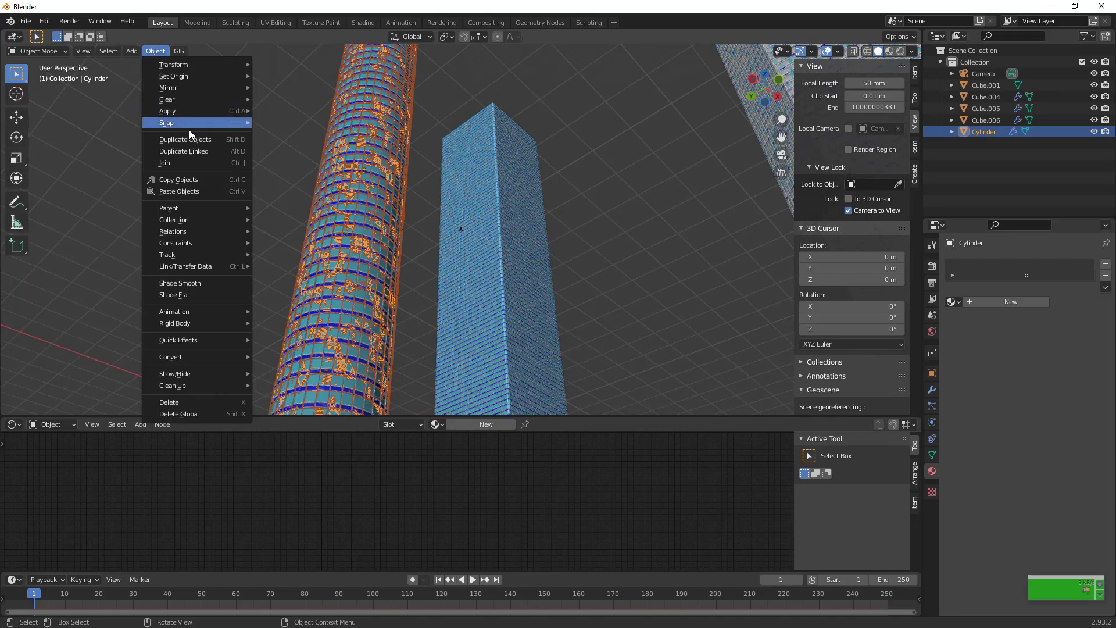
{"action": "mouse_move", "coordinate": [192, 122]}
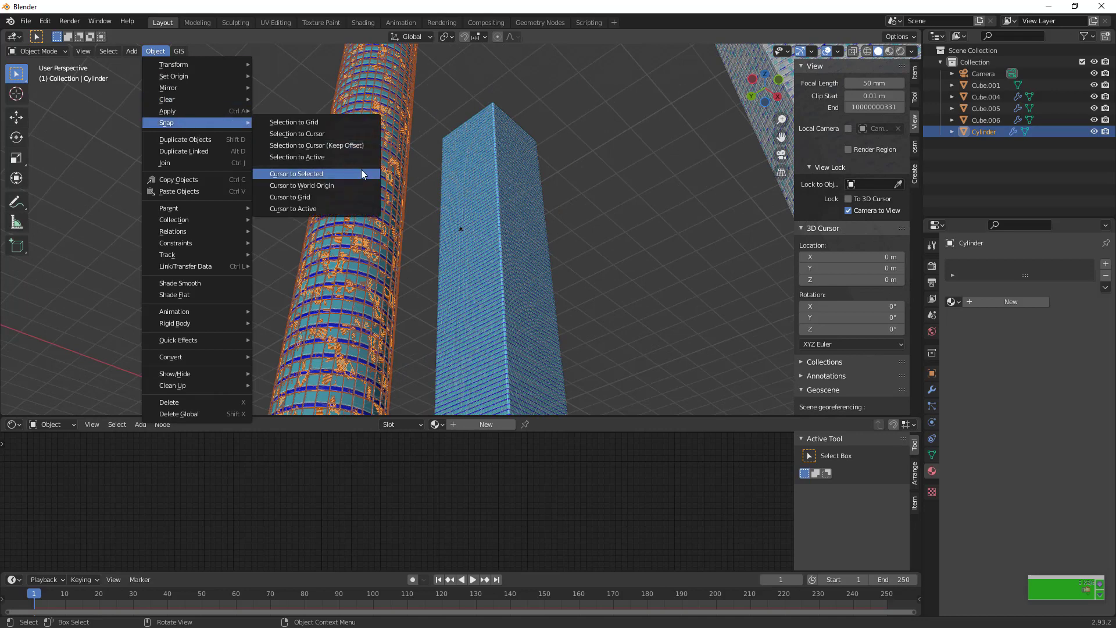
{"action": "left_click", "coordinate": [361, 173]}
Add a mesh circle with 100 vertices at the 3D cursor
{"action": "key", "text": "shift+a"}
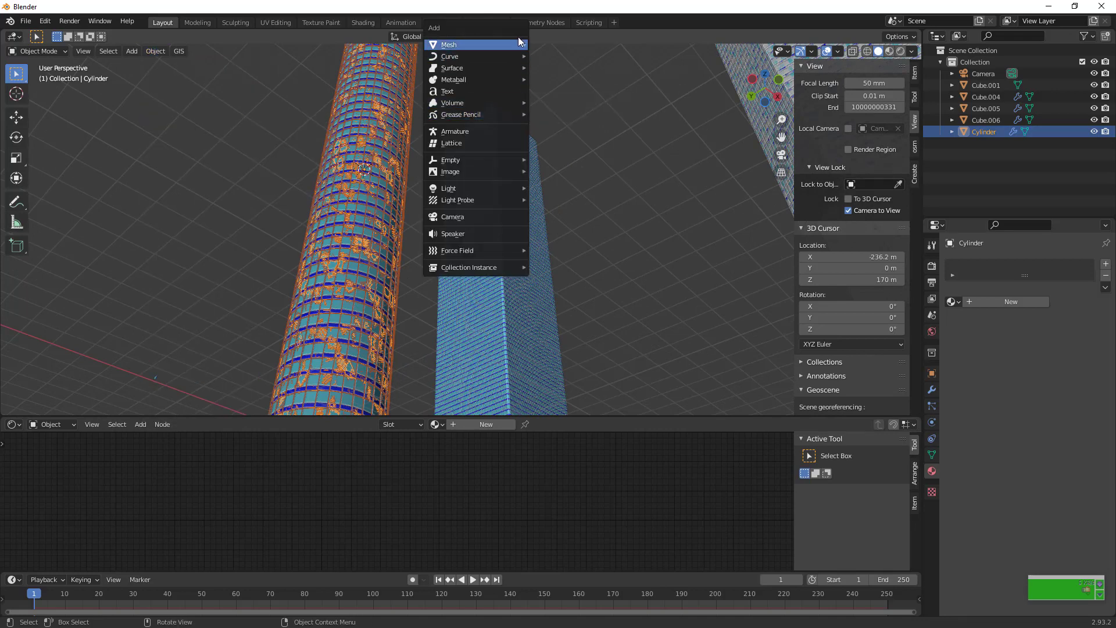
{"action": "mouse_move", "coordinate": [518, 44]}
{"action": "left_click", "coordinate": [571, 70]}
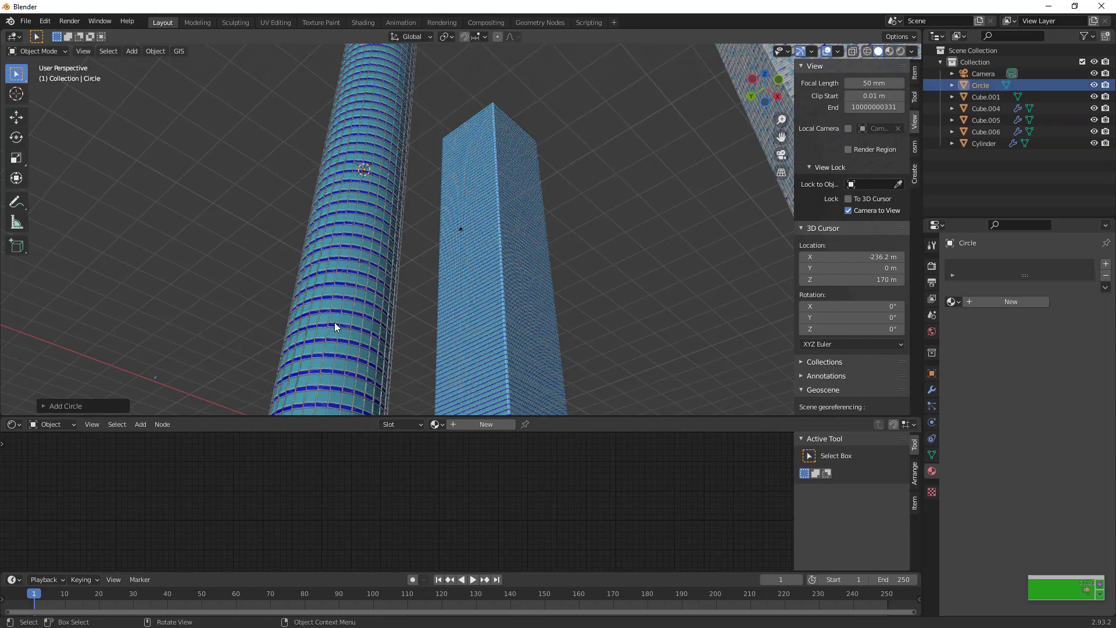
{"action": "left_click", "coordinate": [96, 409]}
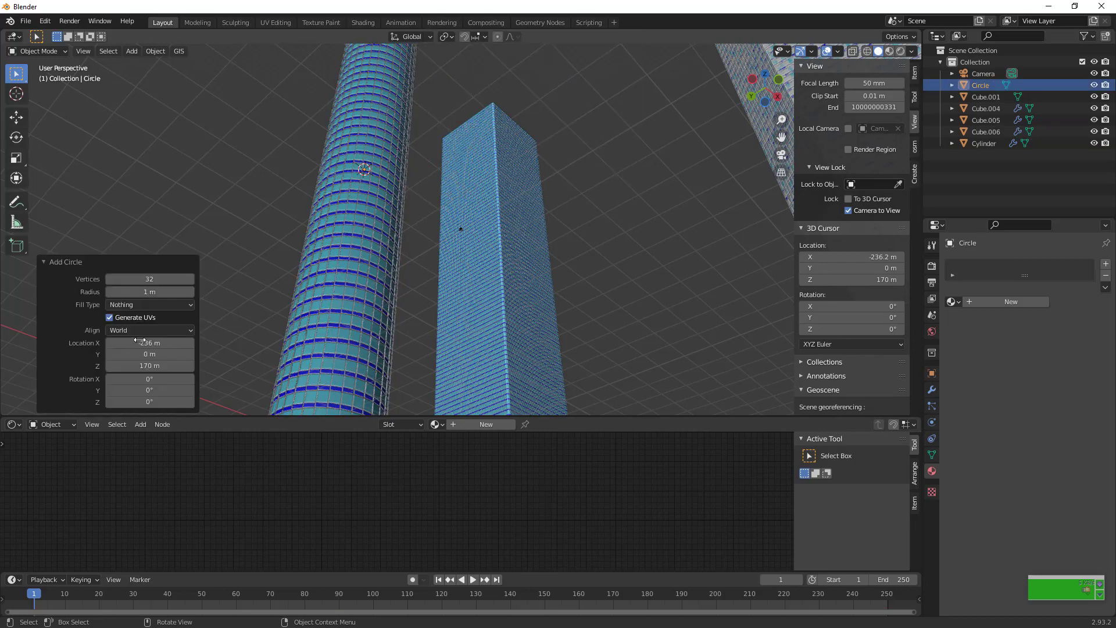
{"action": "left_click", "coordinate": [149, 279]}
{"action": "key", "text": "Return"}
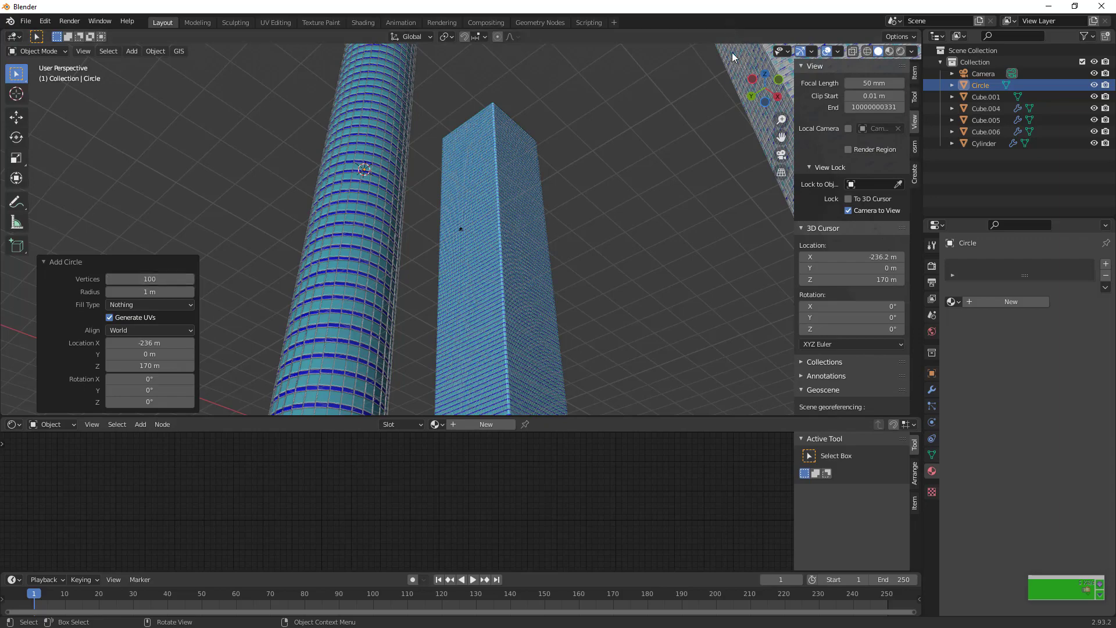
Select the new circle and look for it inside the cylindrical tower, checking it briefly in Edit Mode
{"action": "left_click_drag", "start_coordinate": [781, 137], "coordinate": [511, 165]}
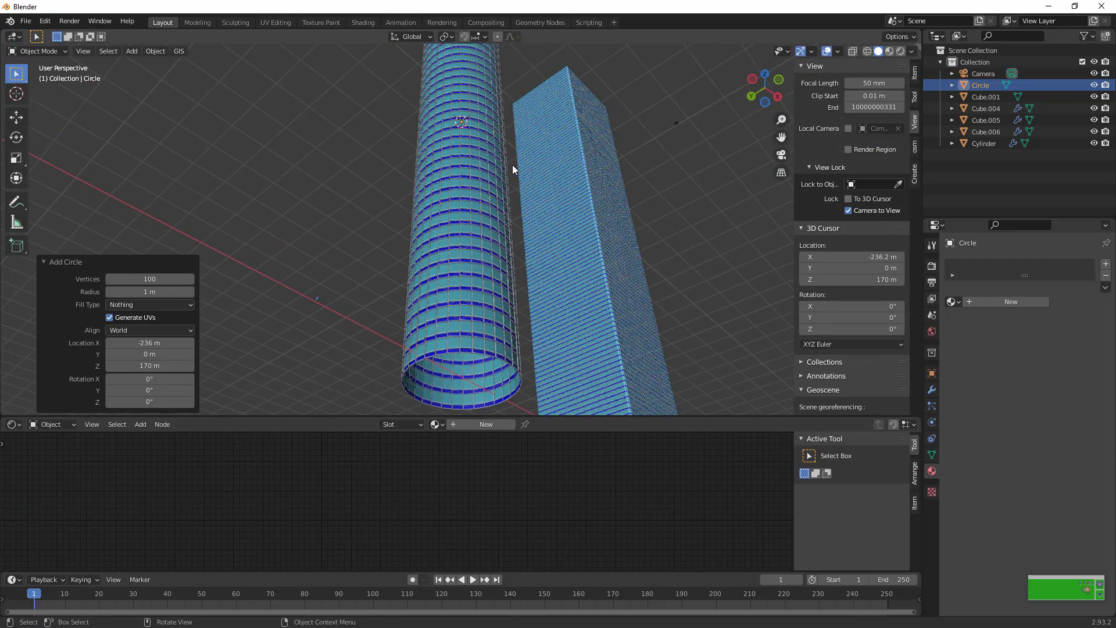
{"action": "left_click", "coordinate": [975, 88]}
{"action": "scroll", "coordinate": [838, 128], "scroll_direction": "down", "scroll_amount": 2}
{"action": "scroll", "coordinate": [624, 166], "scroll_direction": "up", "scroll_amount": 6}
{"action": "scroll", "coordinate": [626, 165], "scroll_direction": "down", "scroll_amount": 4}
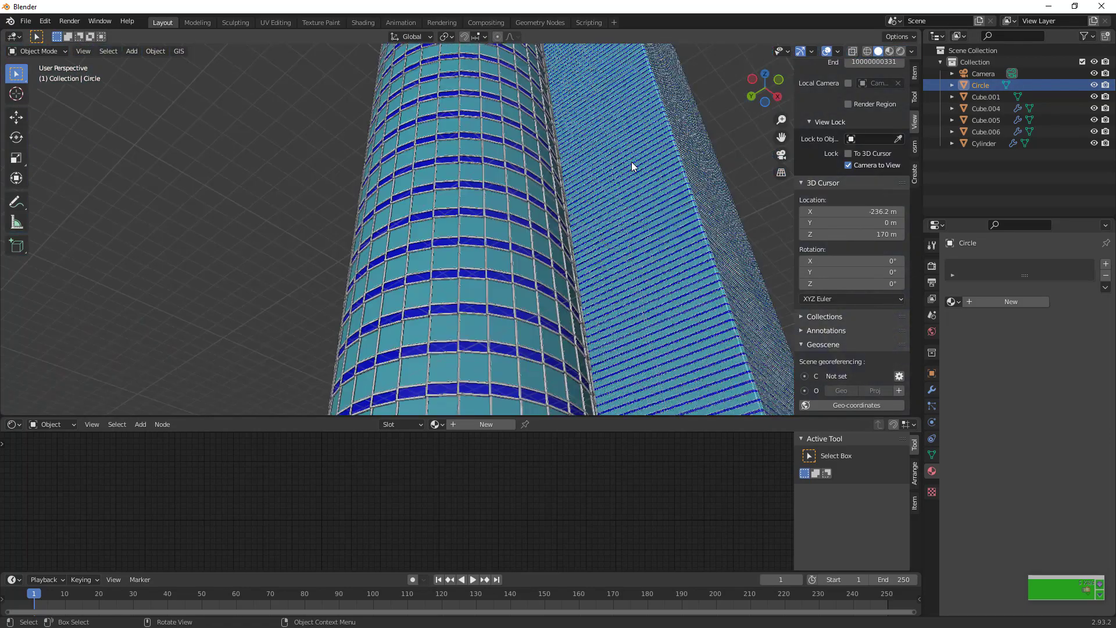
{"action": "scroll", "coordinate": [635, 157], "scroll_direction": "down", "scroll_amount": 4}
{"action": "key", "text": "Tab"}
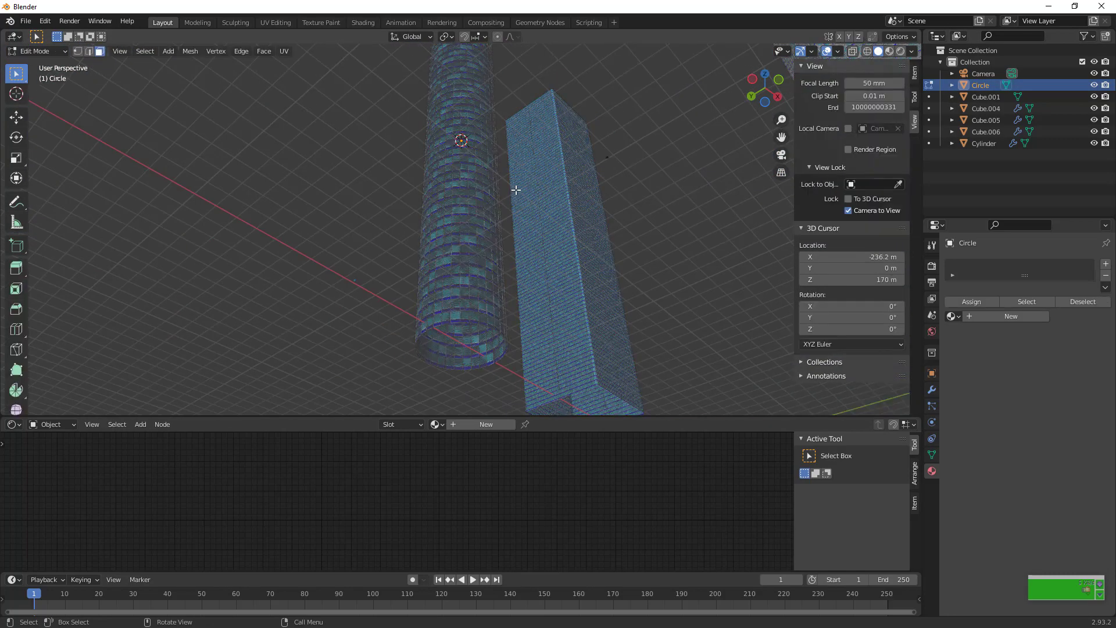
{"action": "scroll", "coordinate": [521, 182], "scroll_direction": "down", "scroll_amount": 6}
{"action": "scroll", "coordinate": [525, 182], "scroll_direction": "up", "scroll_amount": 6}
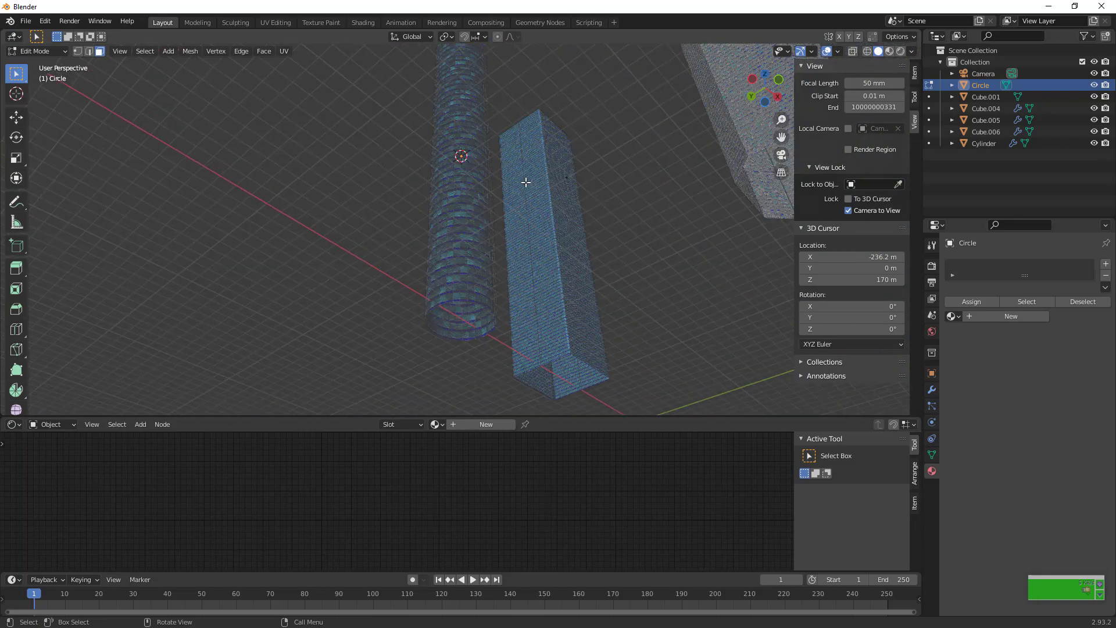
Viewed from below, scale the circle up by about 5.415 and 4.663 to match the cylindrical tower's outline
{"action": "left_click", "coordinate": [764, 103]}
{"action": "key", "text": "s"}
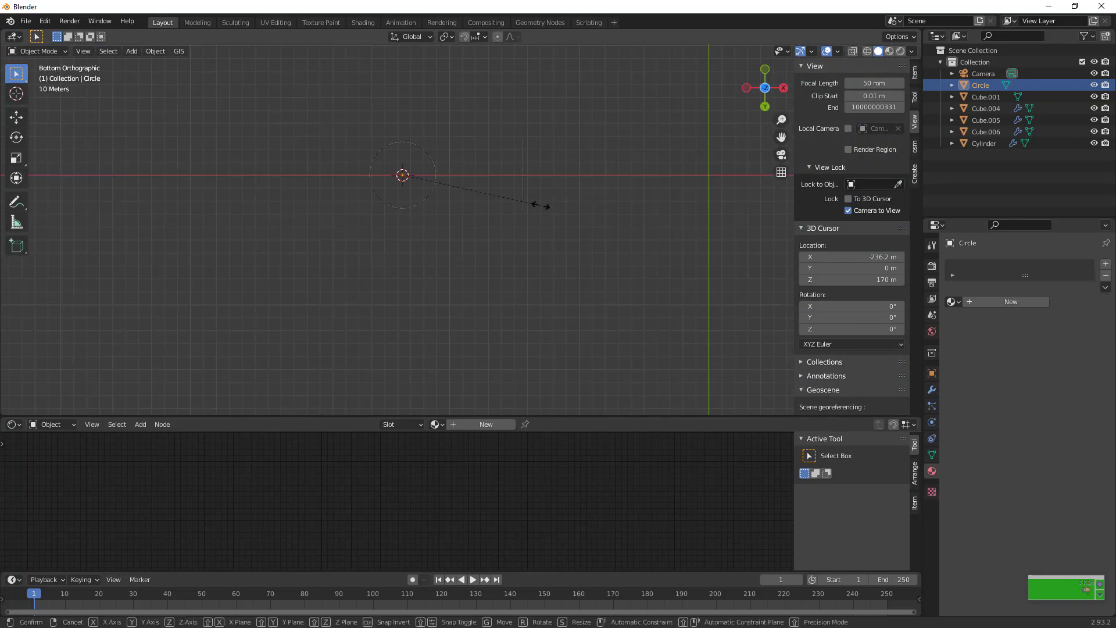
{"action": "left_click", "coordinate": [249, 154]}
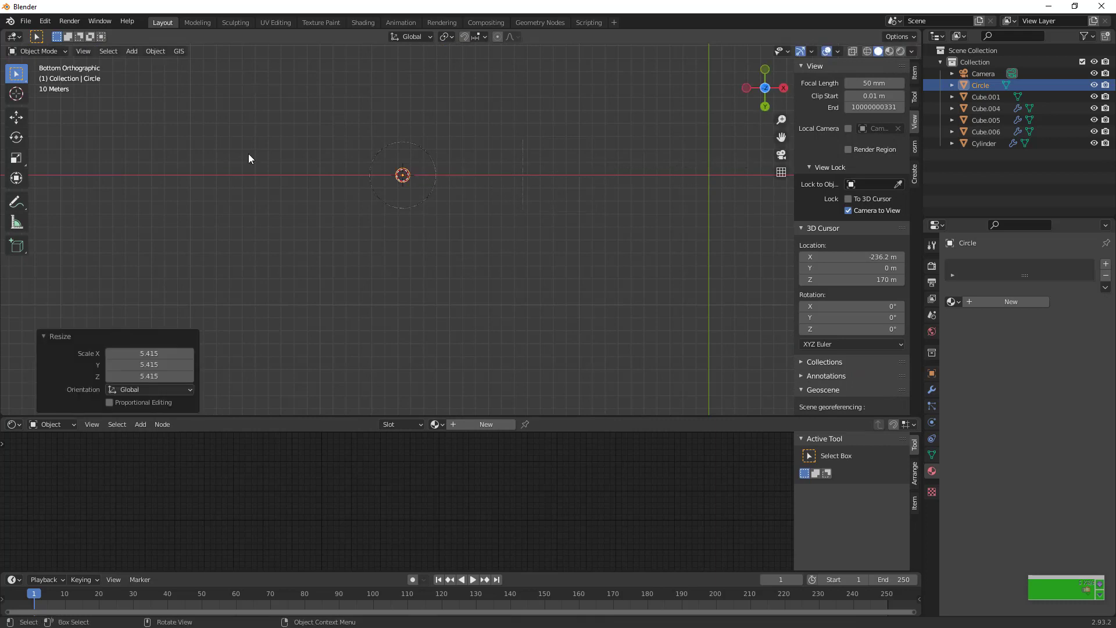
{"action": "key", "text": "s"}
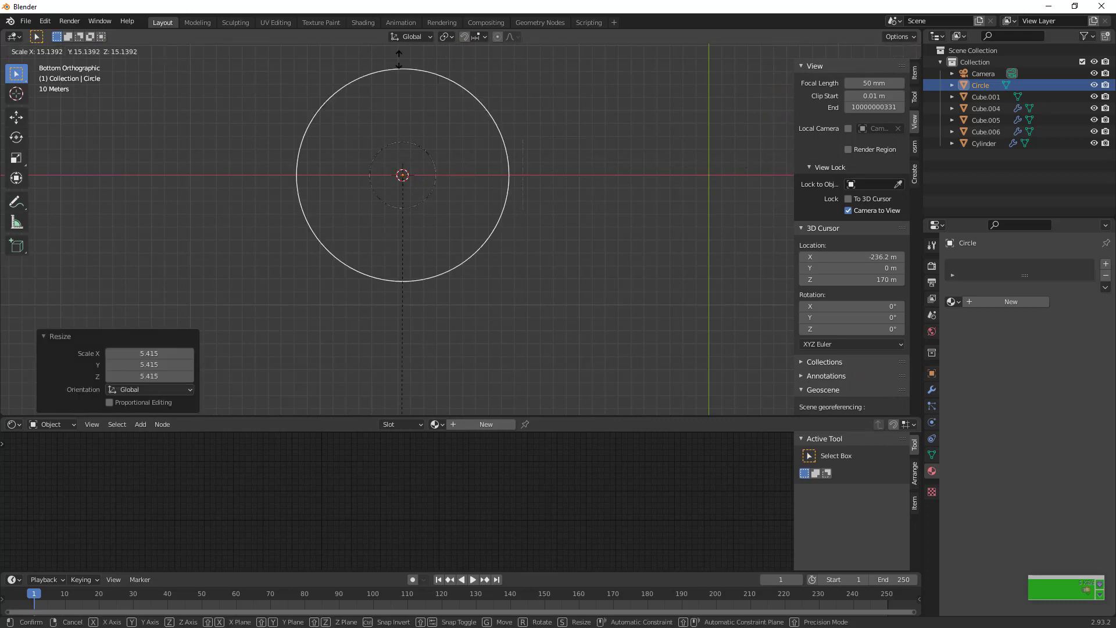
{"action": "left_click", "coordinate": [431, 108]}
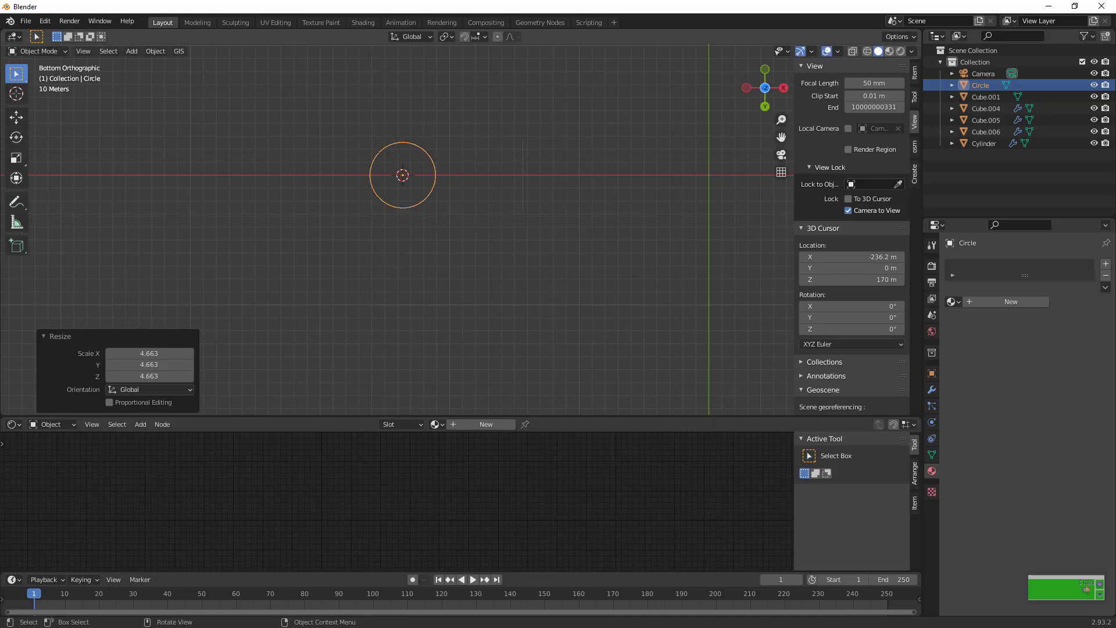
{"action": "scroll", "coordinate": [428, 167], "scroll_direction": "up", "scroll_amount": 3}
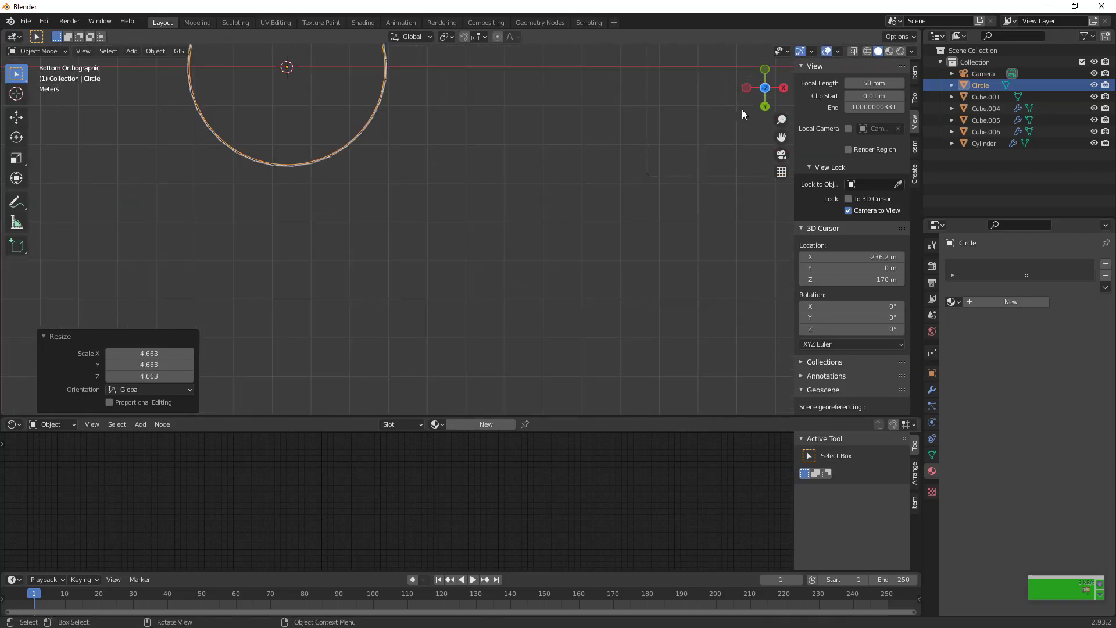
Enter Edit Mode on the circle inside the cylindrical tower and fill it with a face
{"action": "left_click_drag", "start_coordinate": [765, 102], "coordinate": [610, 203]}
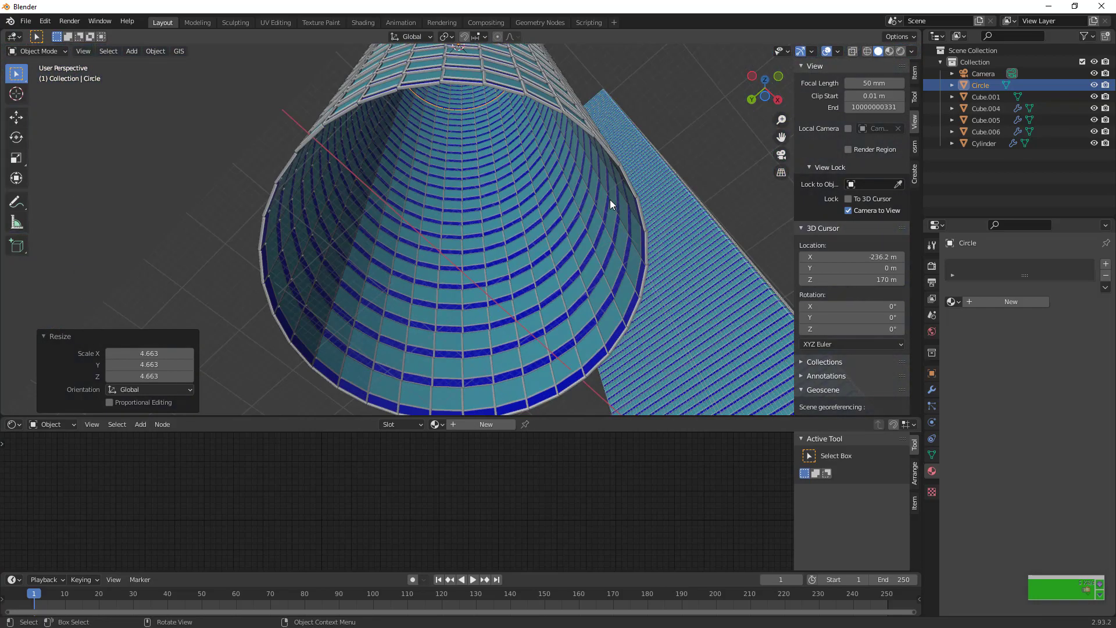
{"action": "key", "text": "Tab"}
{"action": "key", "text": "f"}
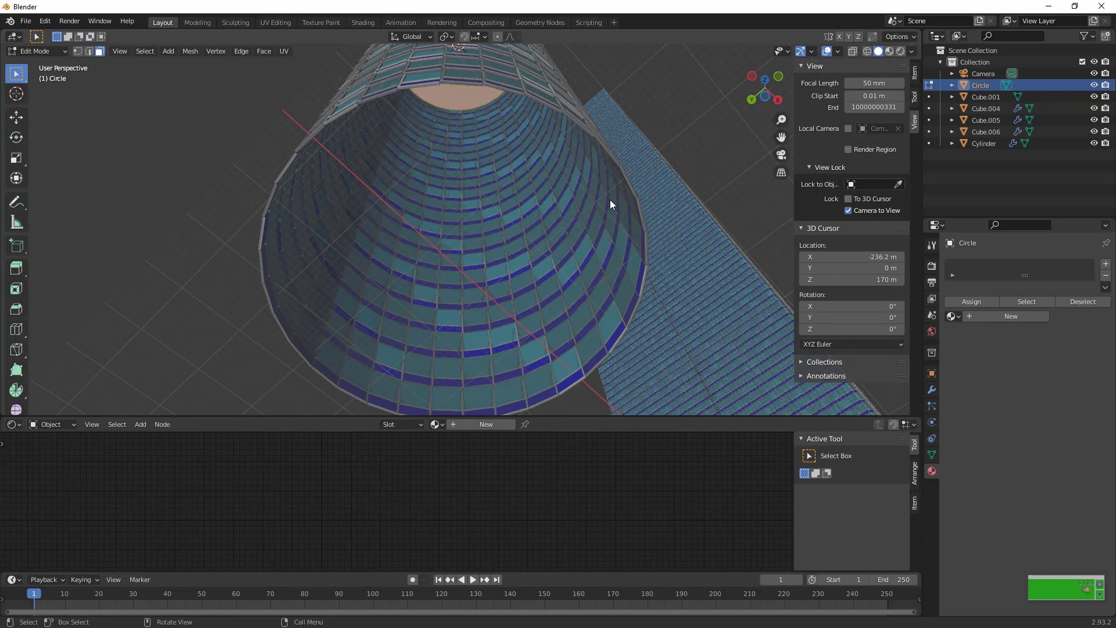
Extrude the filled circle slightly downward along Z into a thin floor slab and return to Object Mode
{"action": "left_click_drag", "start_coordinate": [764, 88], "coordinate": [750, 119]}
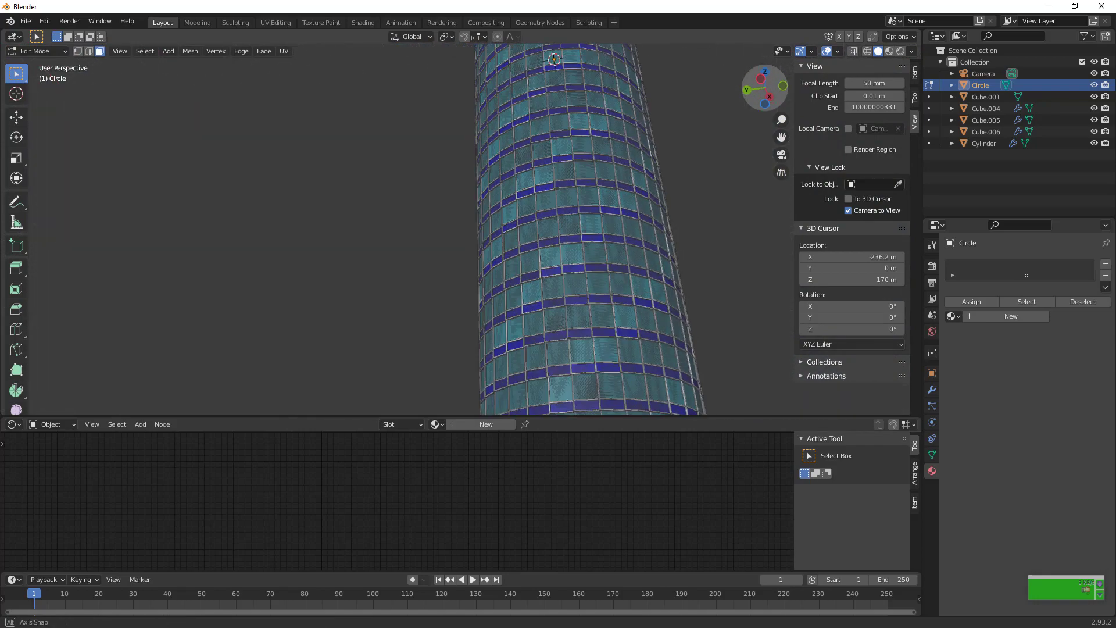
{"action": "left_click_drag", "start_coordinate": [720, 69], "coordinate": [713, 111]}
{"action": "key", "text": "g"}
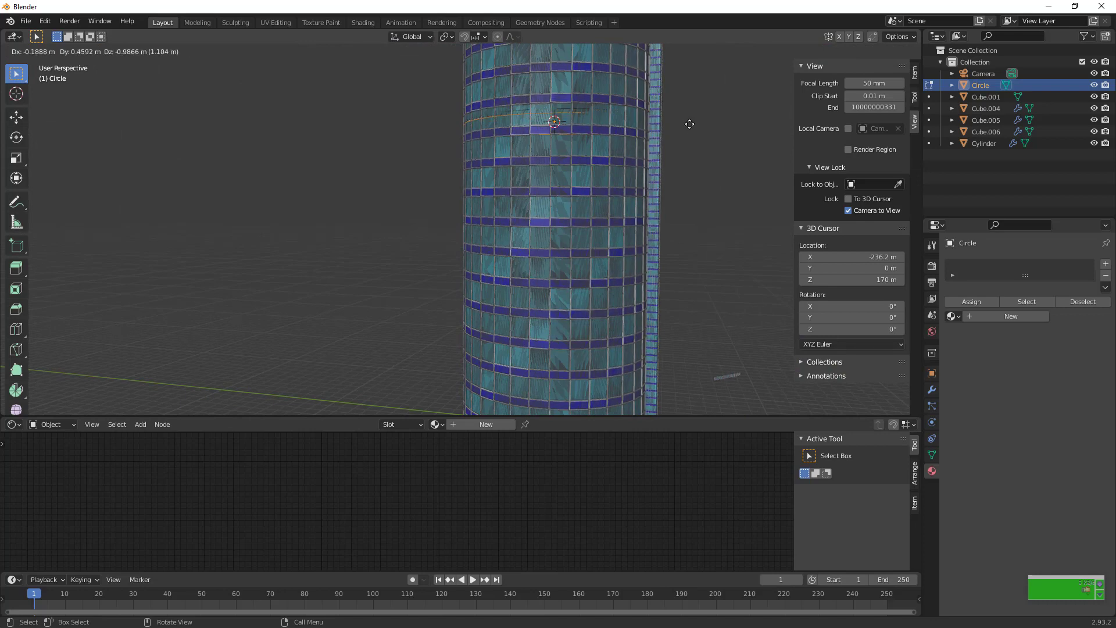
{"action": "key", "text": "z"}
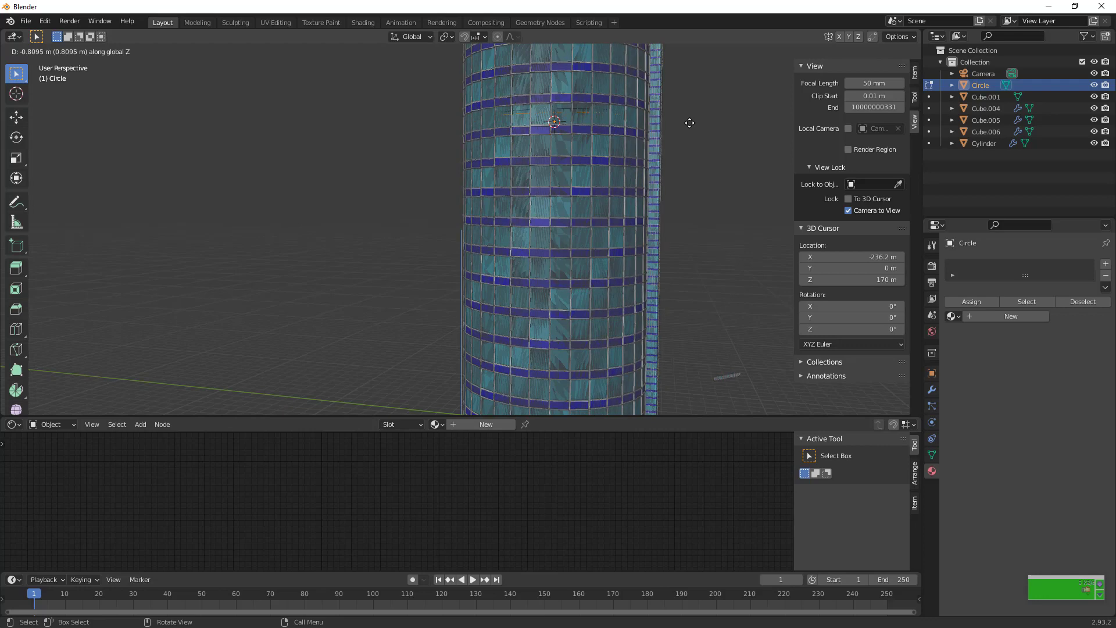
{"action": "left_click", "coordinate": [690, 124]}
{"action": "scroll", "coordinate": [689, 123], "scroll_direction": "down", "scroll_amount": 4}
{"action": "key", "text": "Tab"}
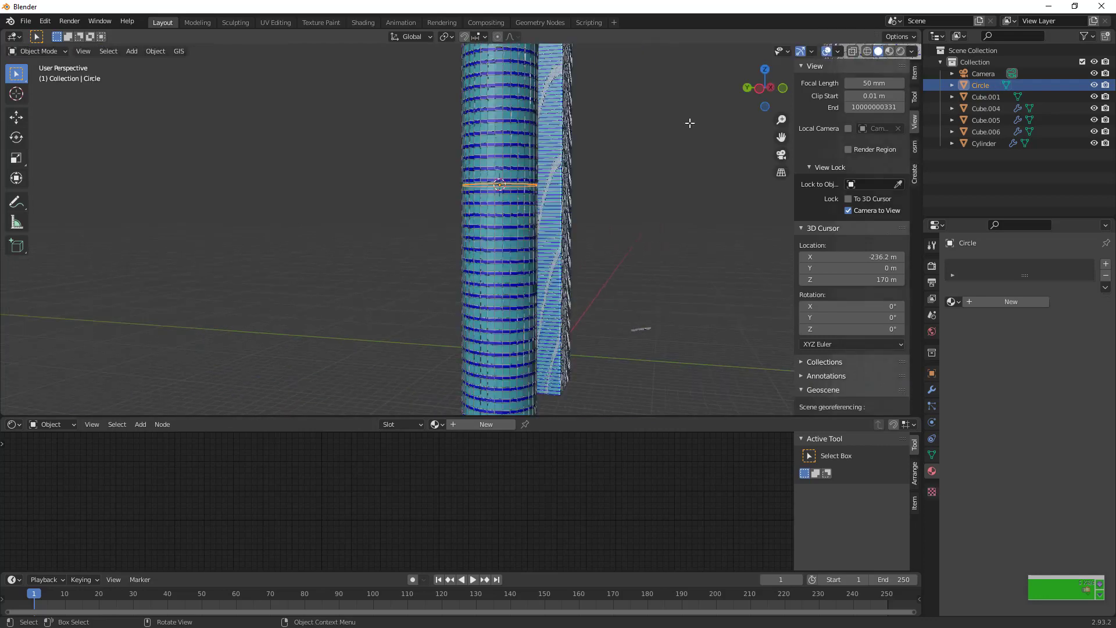
In front view, move the circular slab about 171.14 m down along Z to the tower's base
{"action": "scroll", "coordinate": [702, 144], "scroll_direction": "down", "scroll_amount": 4}
{"action": "key", "text": "KP_1"}
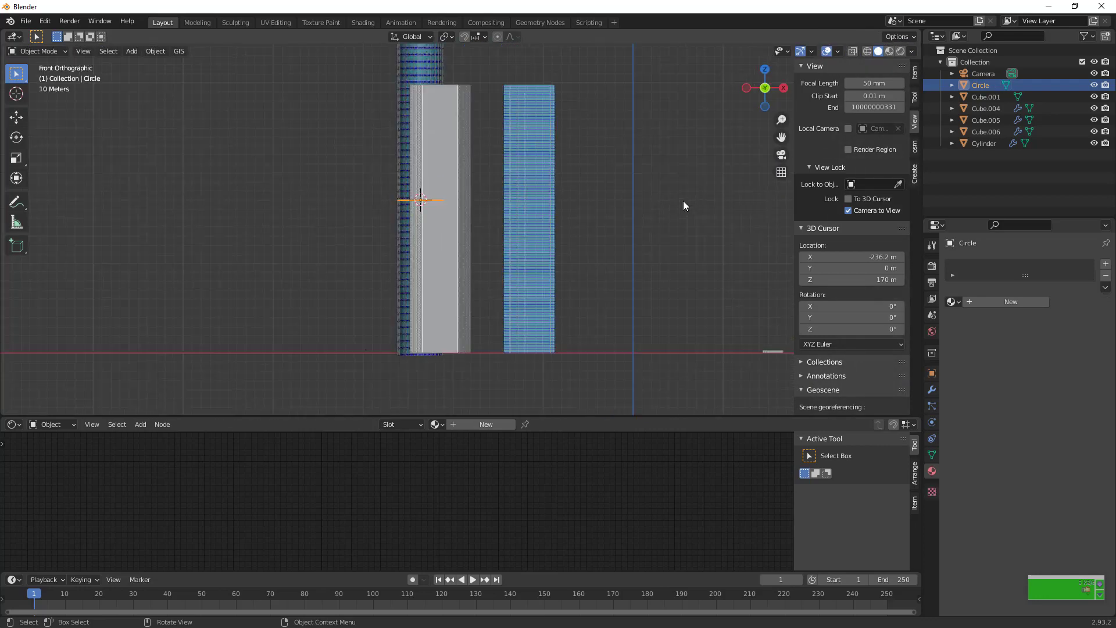
{"action": "key", "text": "g"}
{"action": "key", "text": "z"}
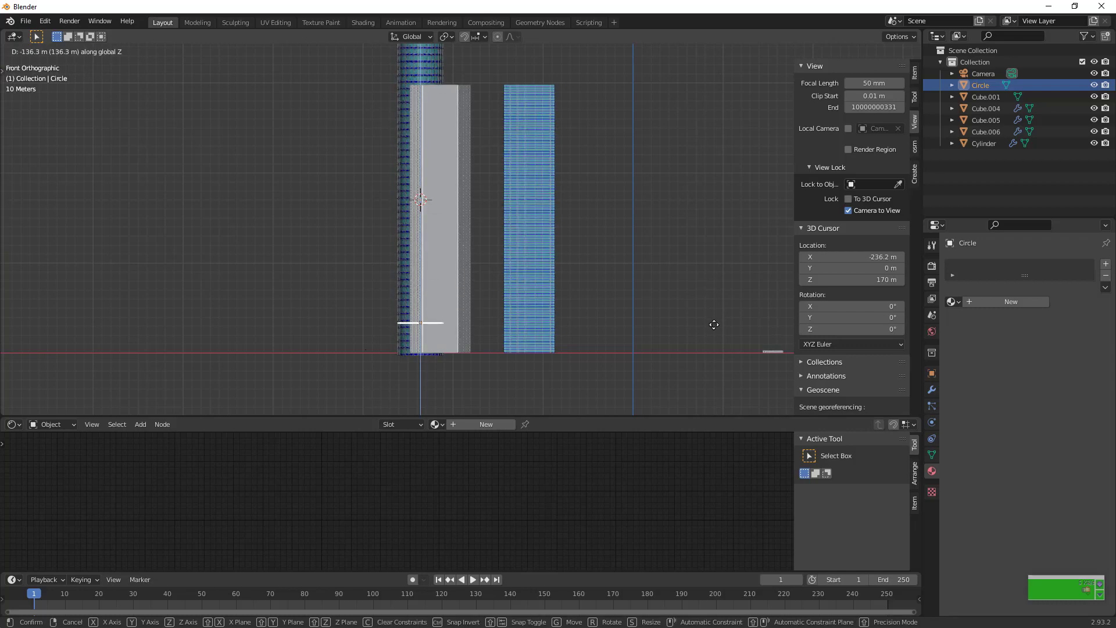
{"action": "left_click", "coordinate": [716, 354]}
Lower the circular slab another 0.71 m or so along Z to meet the tower's bottom edge
{"action": "scroll", "coordinate": [720, 358], "scroll_direction": "up", "scroll_amount": 3}
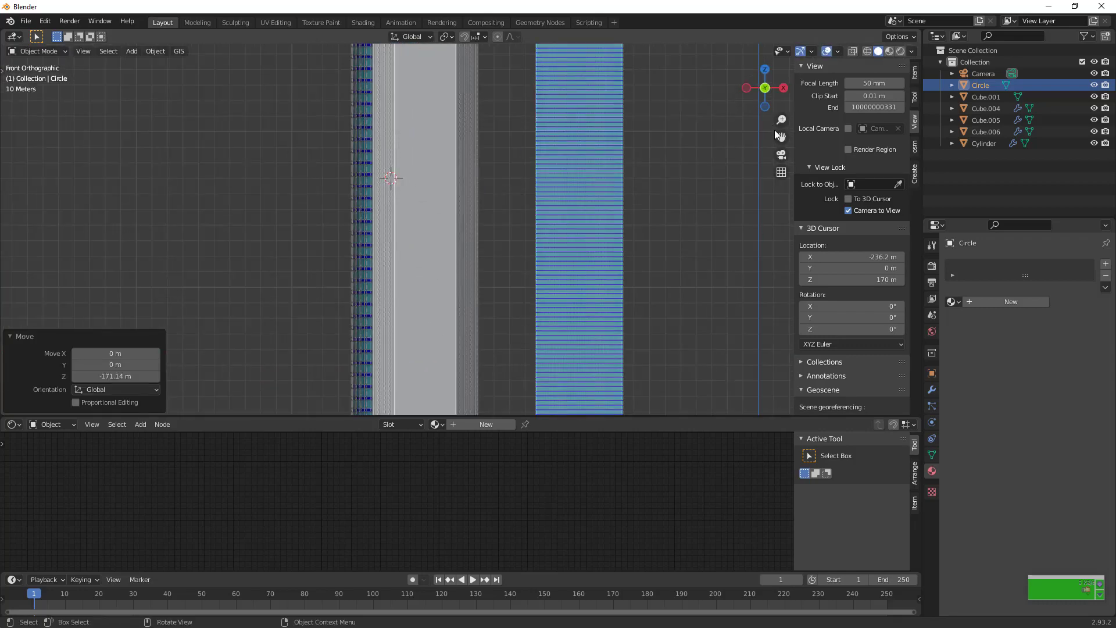
{"action": "left_click_drag", "start_coordinate": [781, 137], "coordinate": [840, 98]}
{"action": "scroll", "coordinate": [610, 216], "scroll_direction": "up", "scroll_amount": 5}
{"action": "key", "text": "g"}
{"action": "key", "text": "z"}
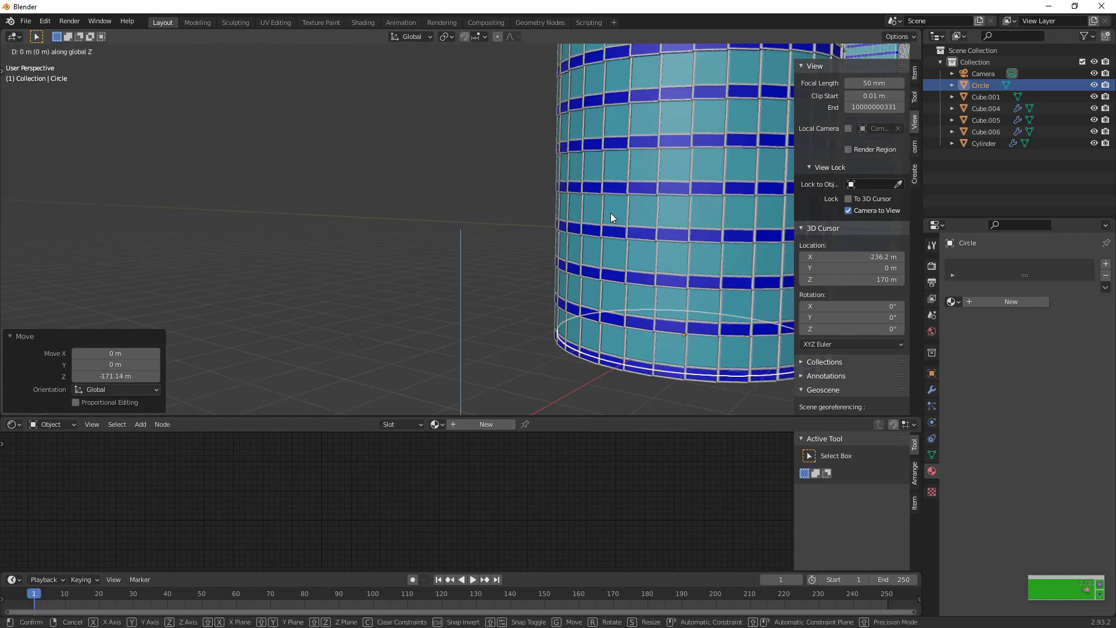
{"action": "left_click", "coordinate": [610, 216]}
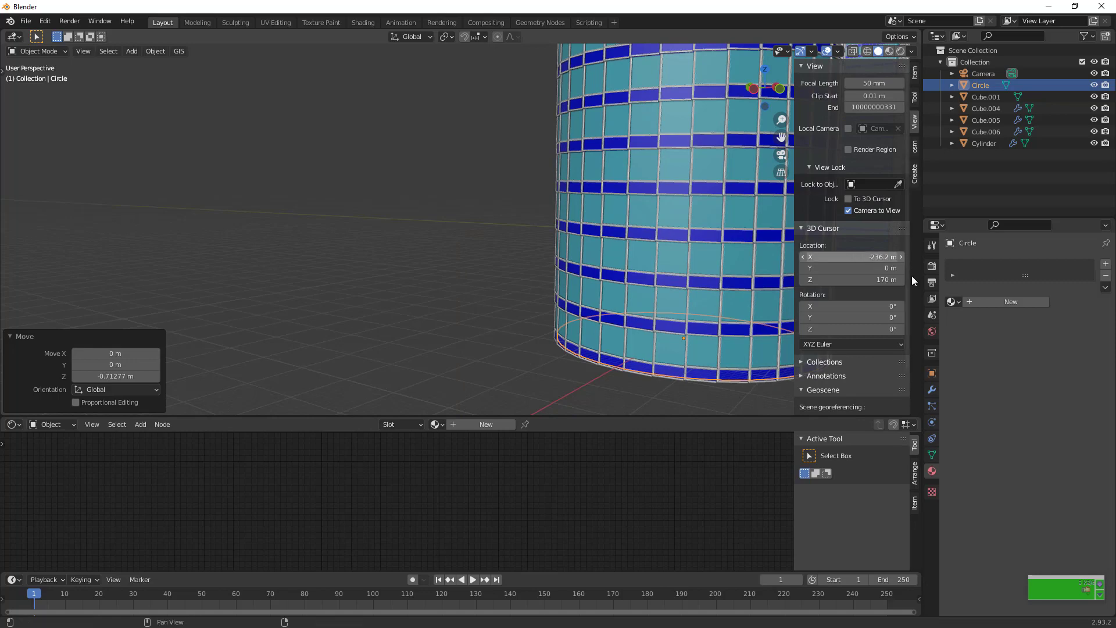
Add an Array modifier to the circular slab
{"action": "left_click", "coordinate": [932, 421]}
{"action": "left_click", "coordinate": [930, 407]}
{"action": "left_click", "coordinate": [932, 422]}
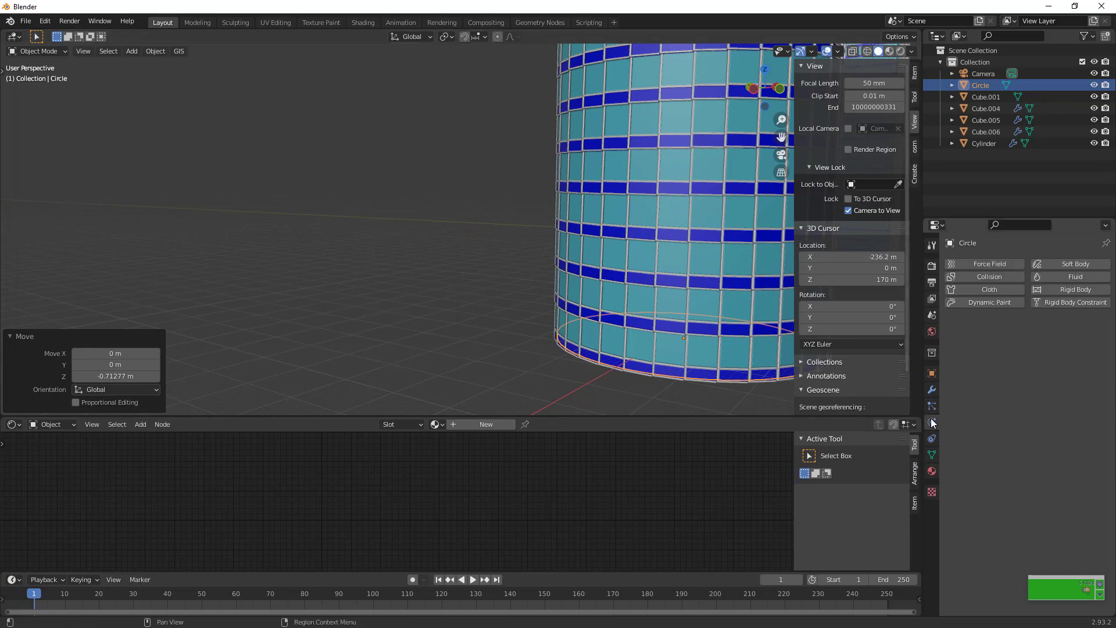
{"action": "left_click", "coordinate": [930, 389]}
{"action": "left_click", "coordinate": [990, 265]}
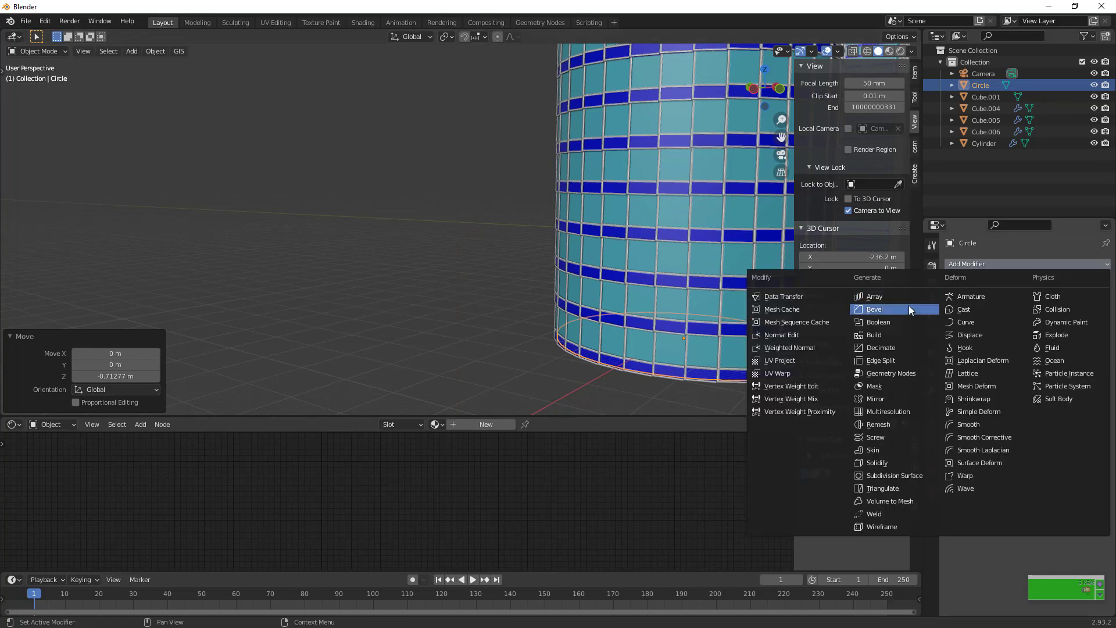
{"action": "left_click", "coordinate": [898, 298]}
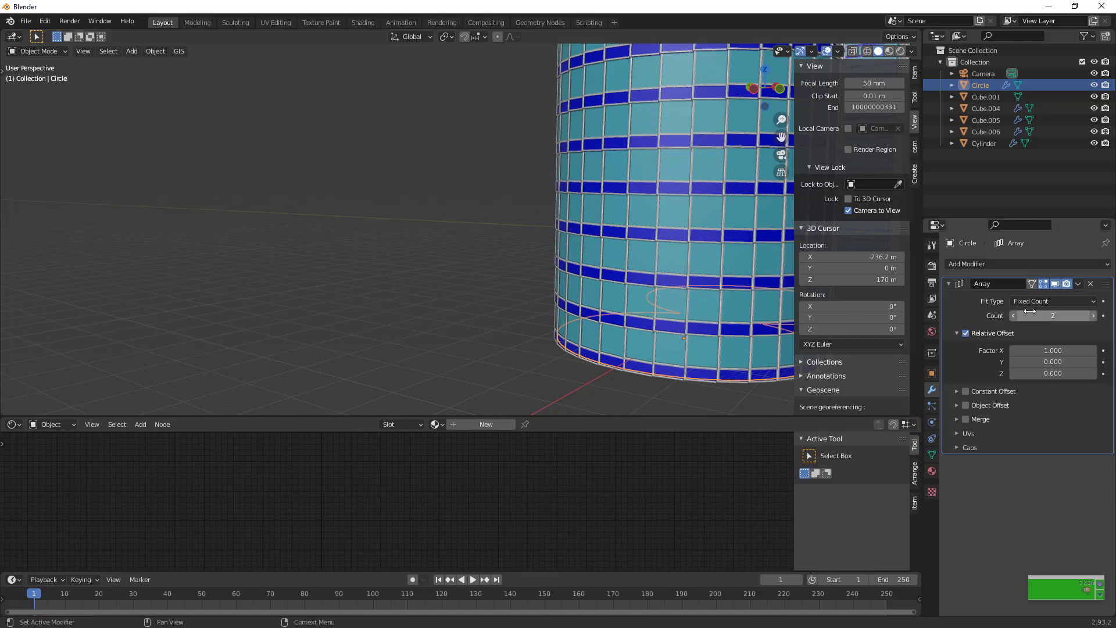
Set the array's relative offset to X 0 and Z 11.300 so the copy sits one storey higher
{"action": "left_click", "coordinate": [1040, 350]}
{"action": "type", "text": "0"}
{"action": "key", "text": "Tab"}
{"action": "key", "text": "Tab"}
{"action": "type", "text": "1"}
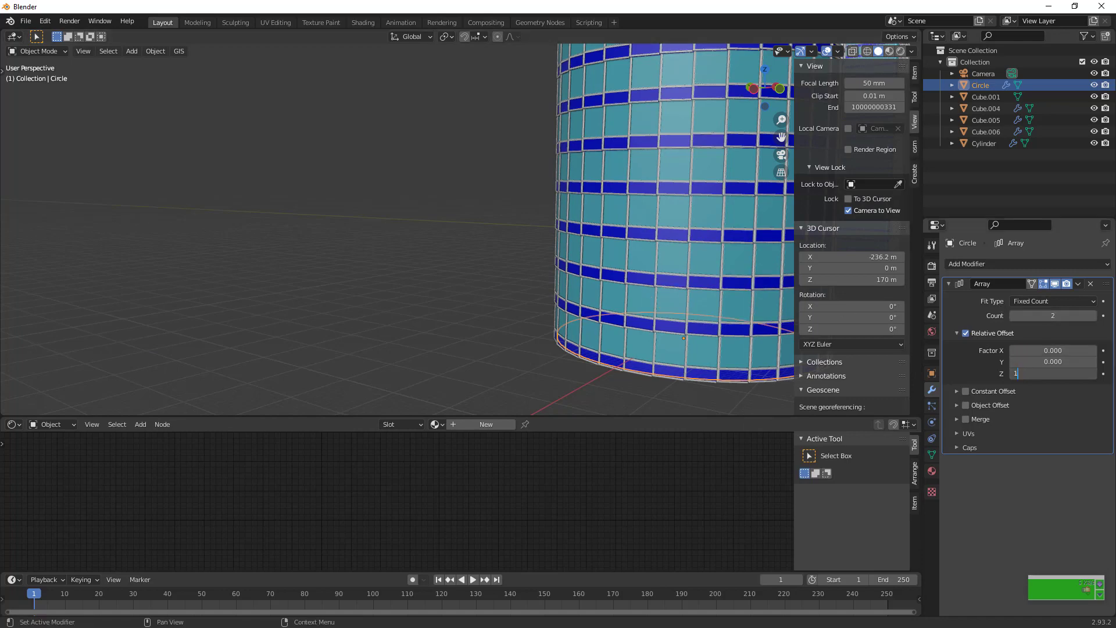
{"action": "key", "text": "Return"}
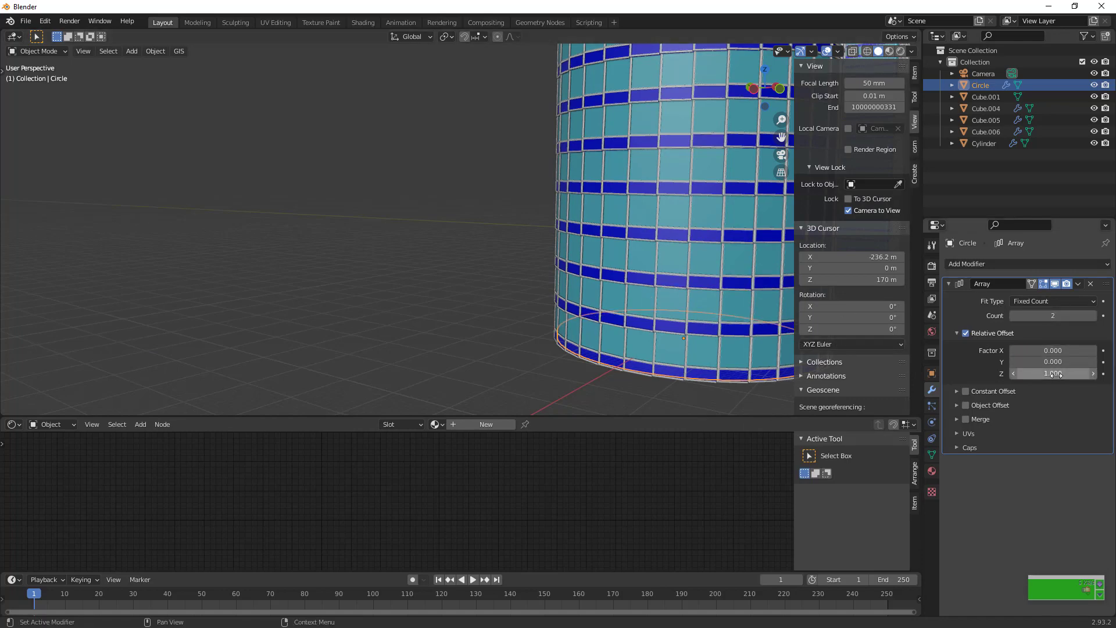
{"action": "left_click_drag", "start_coordinate": [1052, 373], "coordinate": [1082, 373]}
Raise the slab array's count to 49 and set its Z offset factor to 11.200, fitting the tower's full height
{"action": "left_click", "coordinate": [1052, 315]}
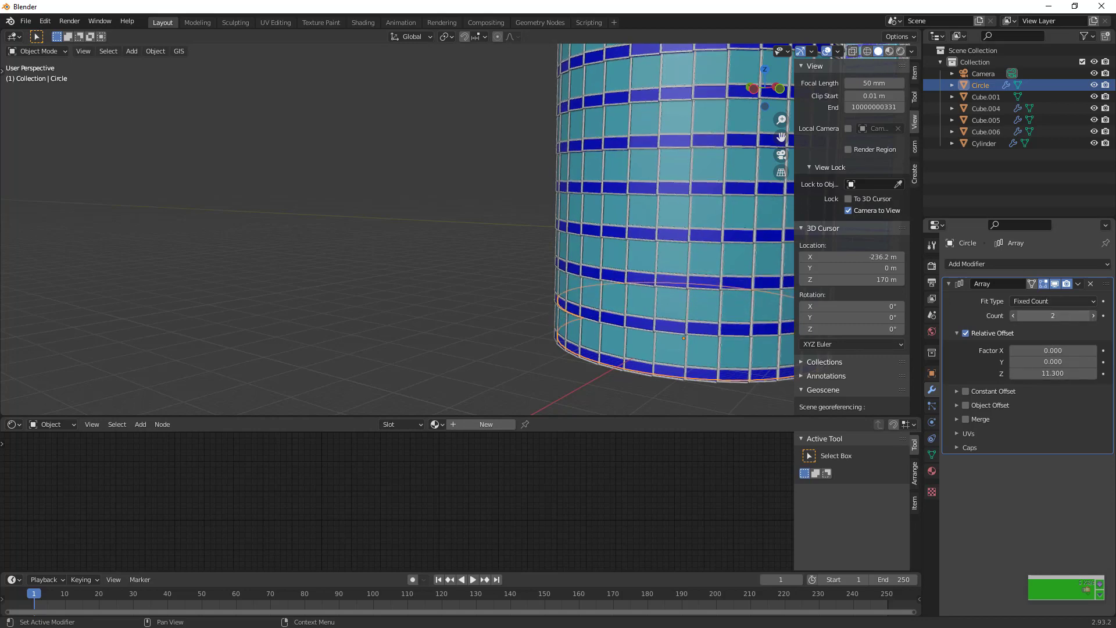
{"action": "type", "text": "38"}
{"action": "key", "text": "Return"}
{"action": "scroll", "coordinate": [618, 330], "scroll_direction": "down", "scroll_amount": 5}
{"action": "left_click_drag", "start_coordinate": [781, 137], "coordinate": [781, 268]}
{"action": "left_click_drag", "start_coordinate": [1053, 315], "coordinate": [1065, 315]}
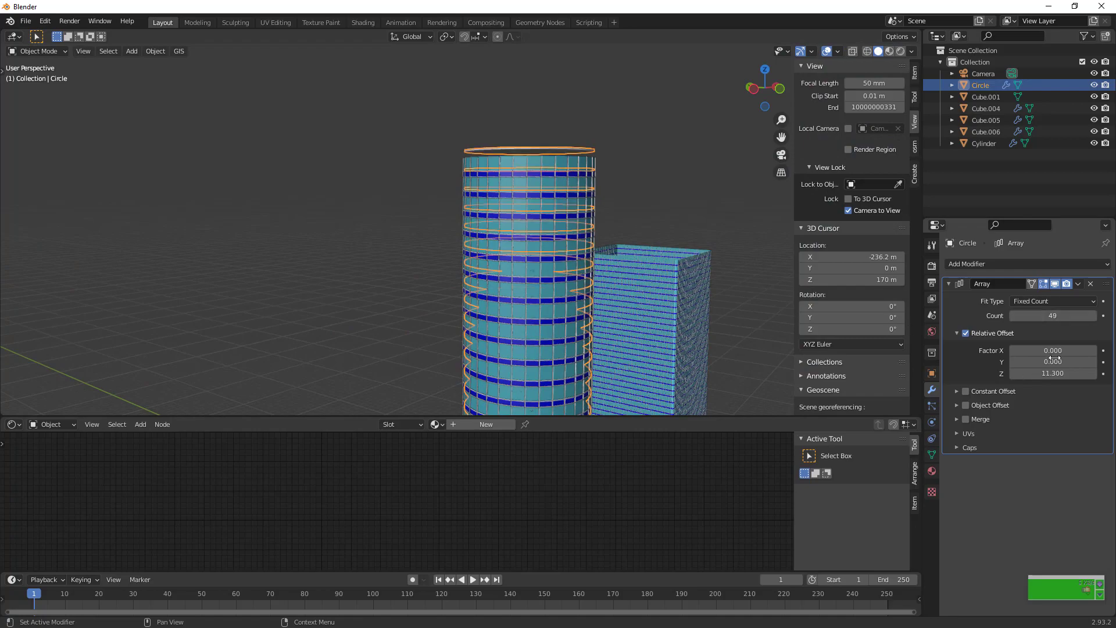
{"action": "left_click_drag", "start_coordinate": [1053, 374], "coordinate": [1052, 374]}
{"action": "left_click_drag", "start_coordinate": [765, 89], "coordinate": [757, 55]}
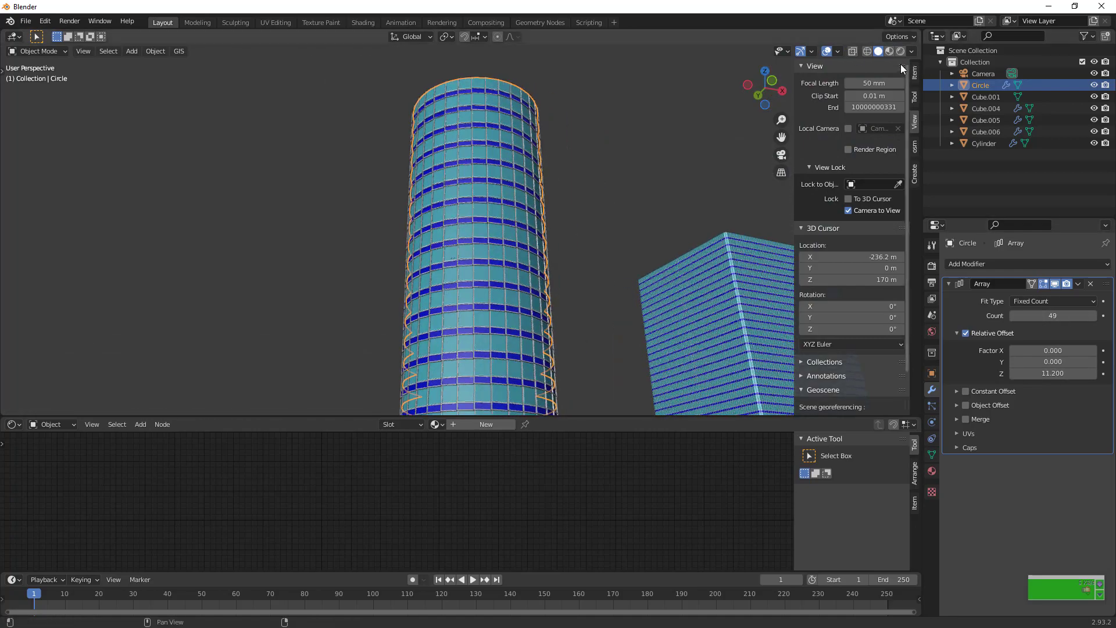
Switch to Rendered shading through the camera, select the Cube.004 tower and reframe the camera on both towers
{"action": "left_click", "coordinate": [900, 51]}
{"action": "left_click", "coordinate": [781, 155]}
{"action": "left_click", "coordinate": [496, 280]}
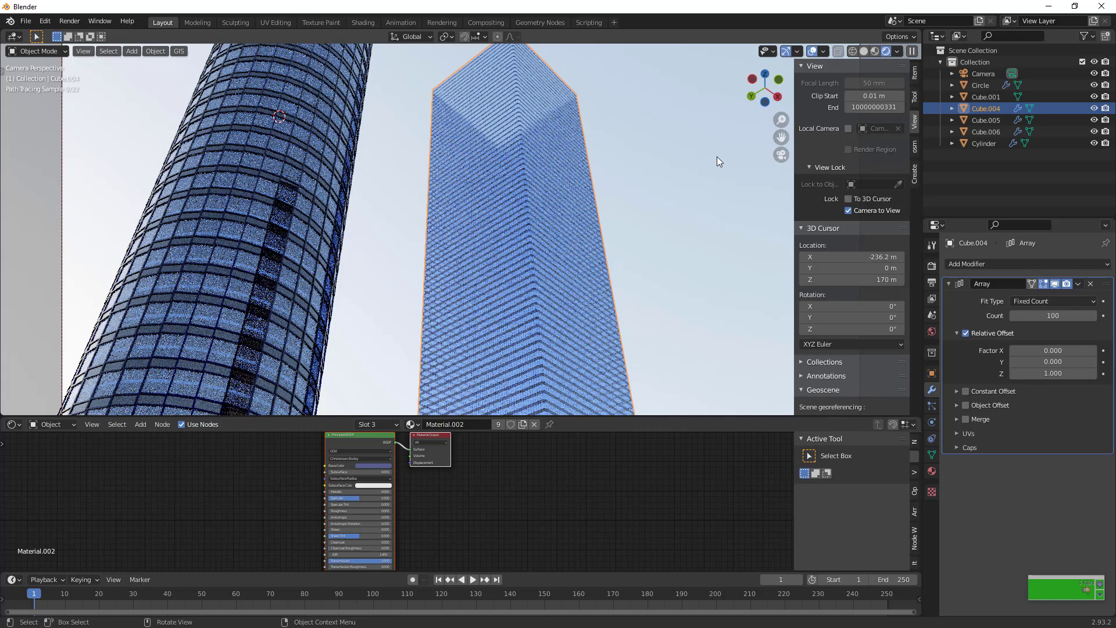
{"action": "left_click_drag", "start_coordinate": [765, 95], "coordinate": [758, 86]}
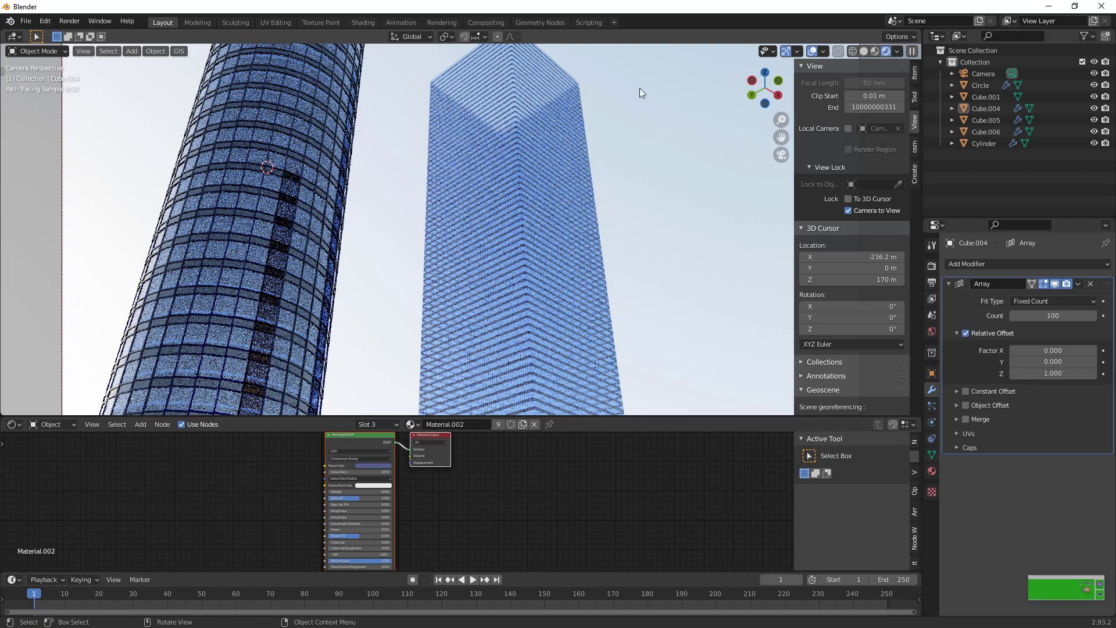
{"action": "left_click_drag", "start_coordinate": [779, 136], "coordinate": [818, 189]}
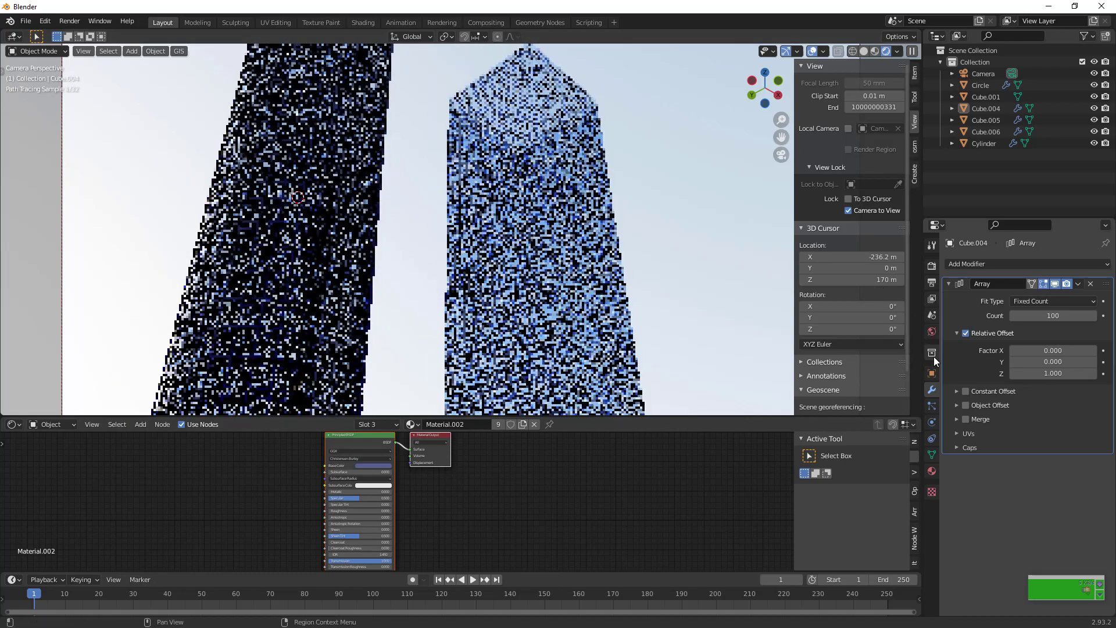
Open the World sky settings and swing the camera around to view the towers from another side
{"action": "left_click", "coordinate": [931, 331]}
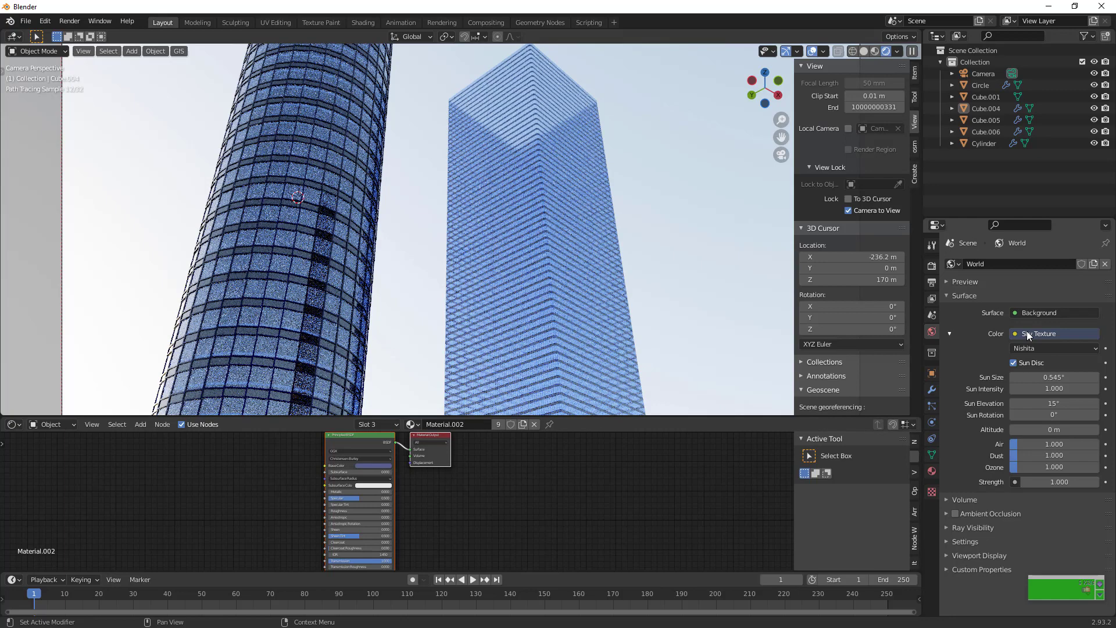
{"action": "left_click_drag", "start_coordinate": [773, 92], "coordinate": [793, 163]}
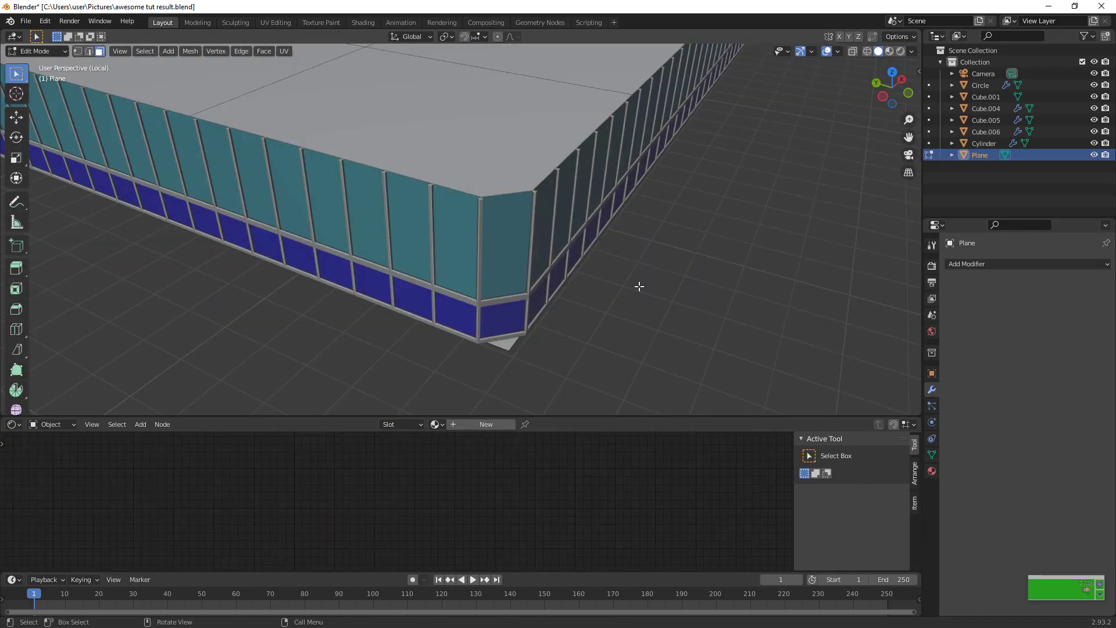
{"action": "scroll", "coordinate": [639, 286], "scroll_direction": "down", "scroll_amount": 10}
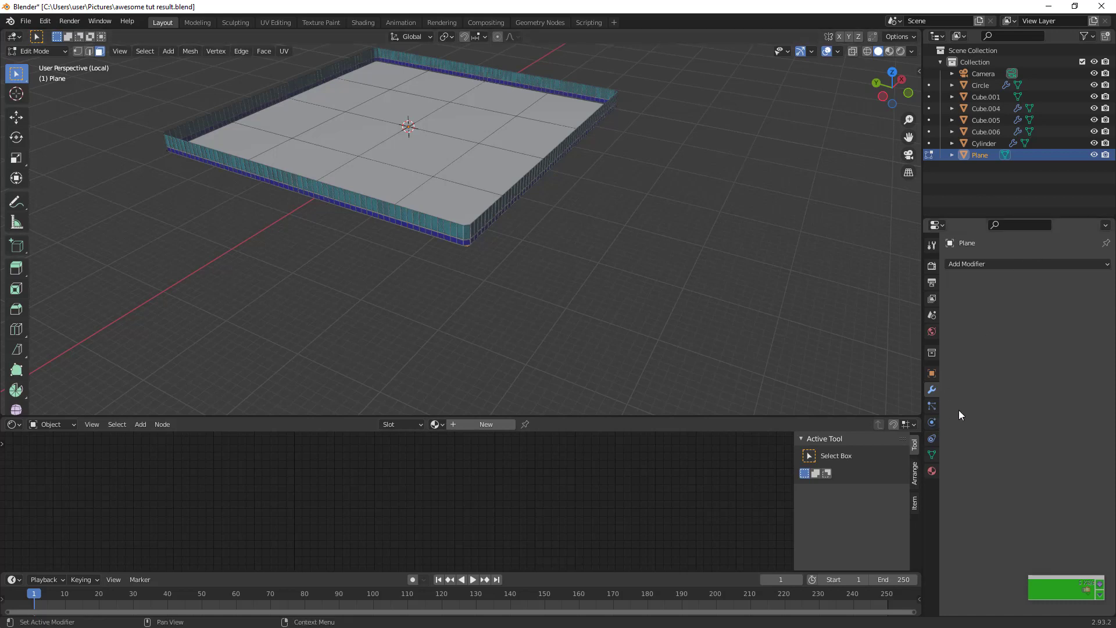
{"action": "left_click", "coordinate": [931, 421]}
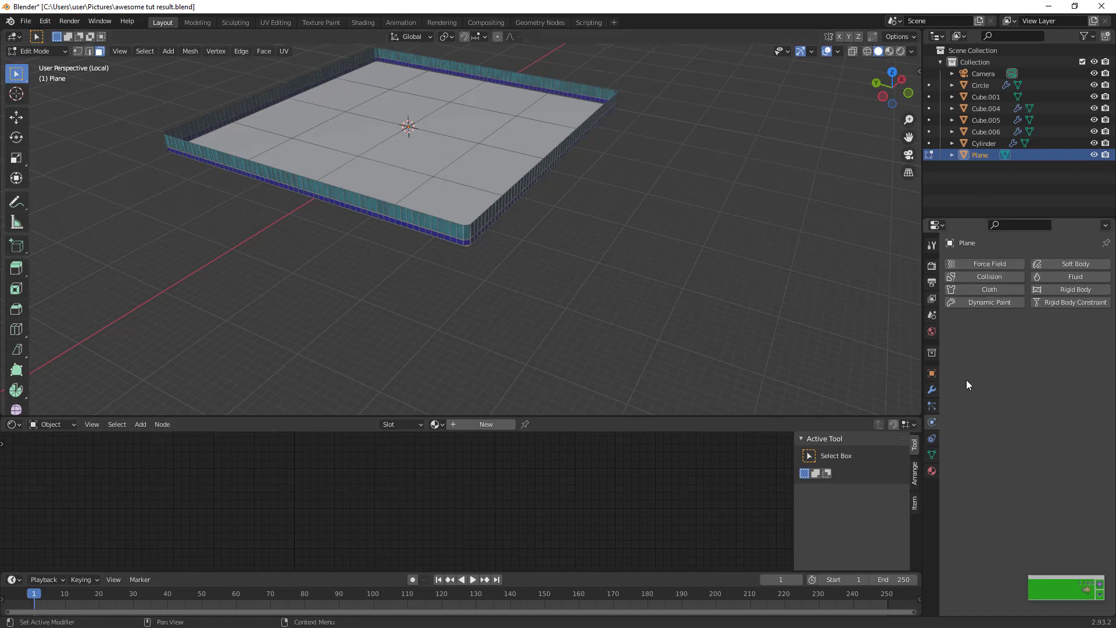
{"action": "left_click", "coordinate": [933, 404]}
{"action": "left_click", "coordinate": [932, 389]}
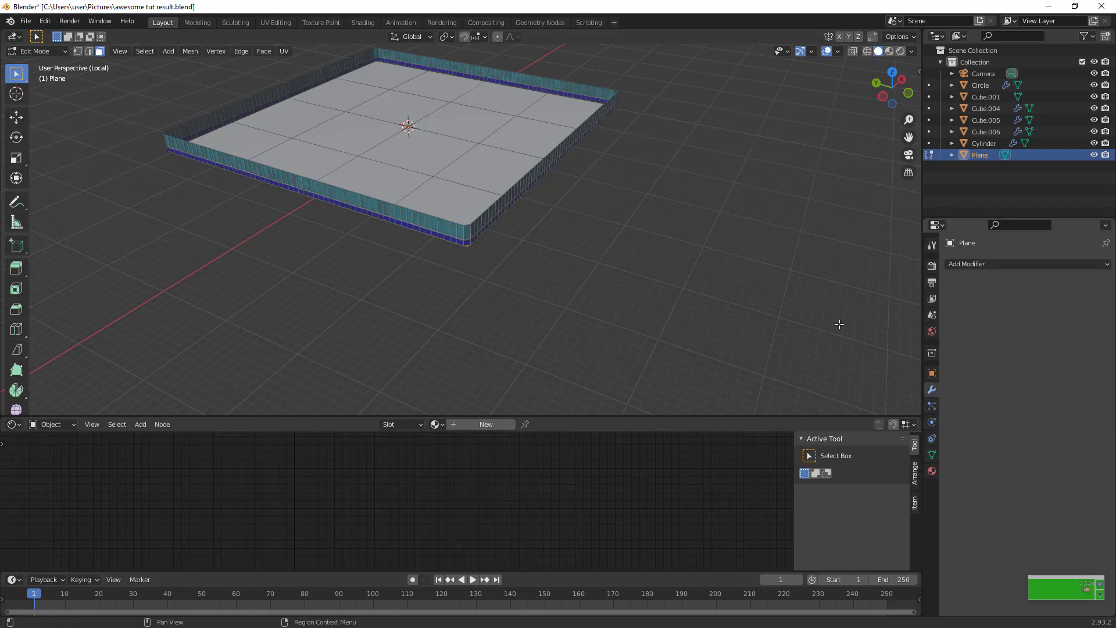
{"action": "scroll", "coordinate": [632, 263], "scroll_direction": "down", "scroll_amount": 5}
{"action": "scroll", "coordinate": [632, 263], "scroll_direction": "up", "scroll_amount": 3}
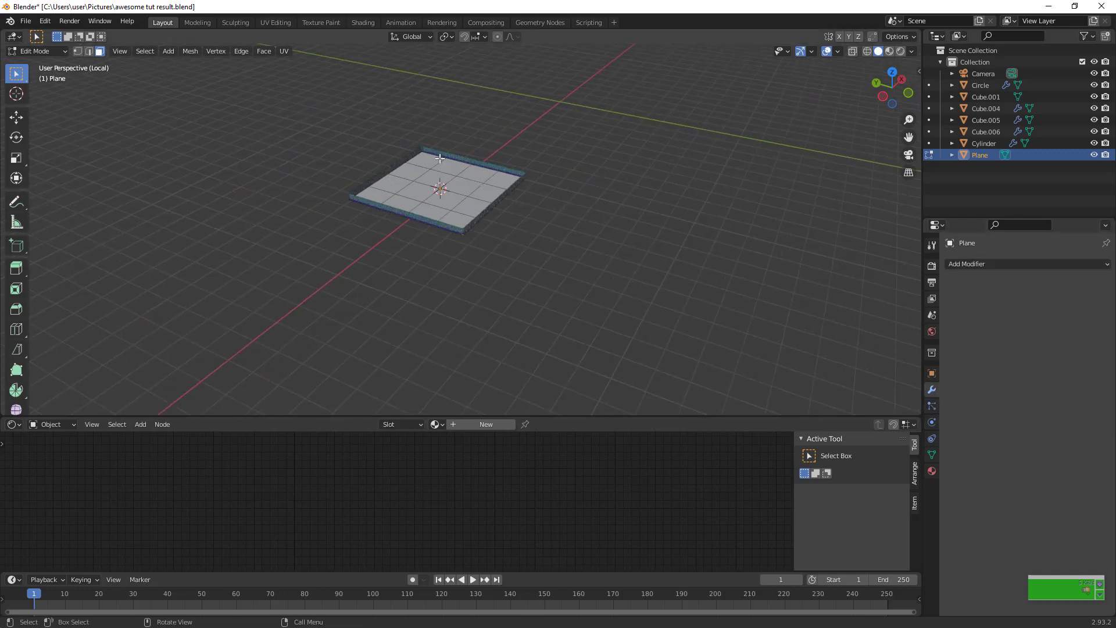
{"action": "scroll", "coordinate": [439, 158], "scroll_direction": "up", "scroll_amount": 6}
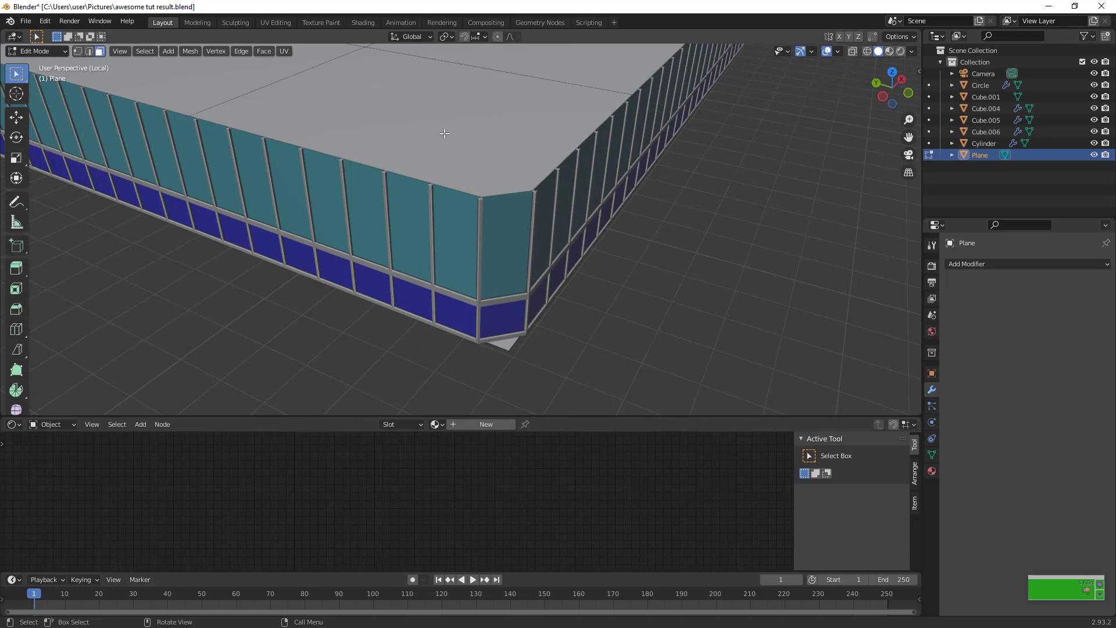
{"action": "scroll", "coordinate": [444, 134], "scroll_direction": "down", "scroll_amount": 6}
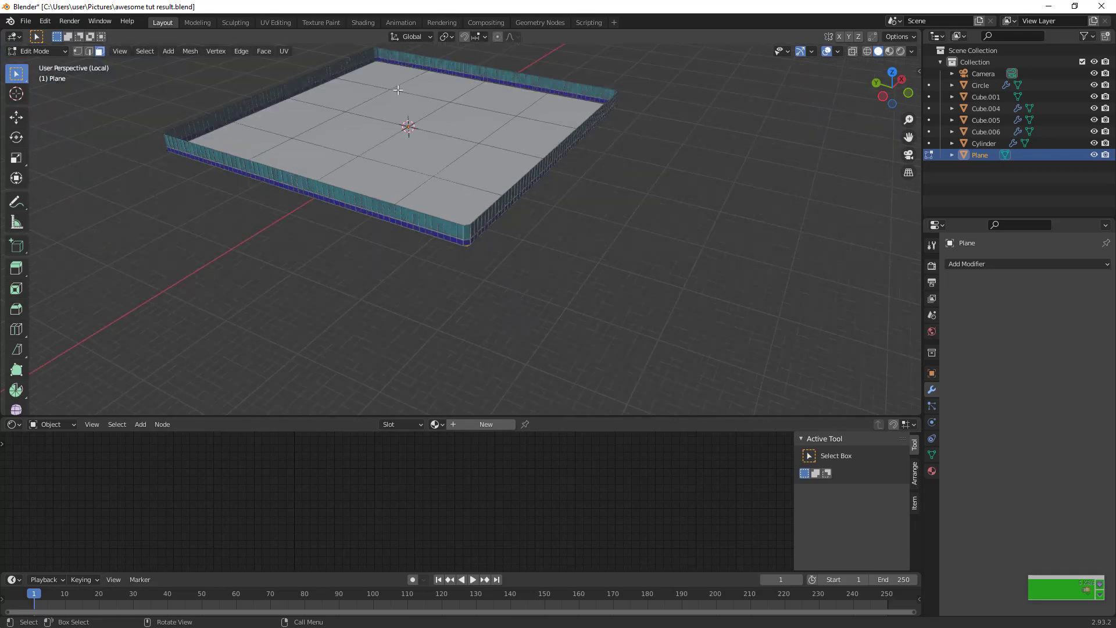
Bisect the whole floor plane along the tower's chamfered corner and delete the small face protruding beyond the facade
{"action": "scroll", "coordinate": [528, 245], "scroll_direction": "up", "scroll_amount": 5}
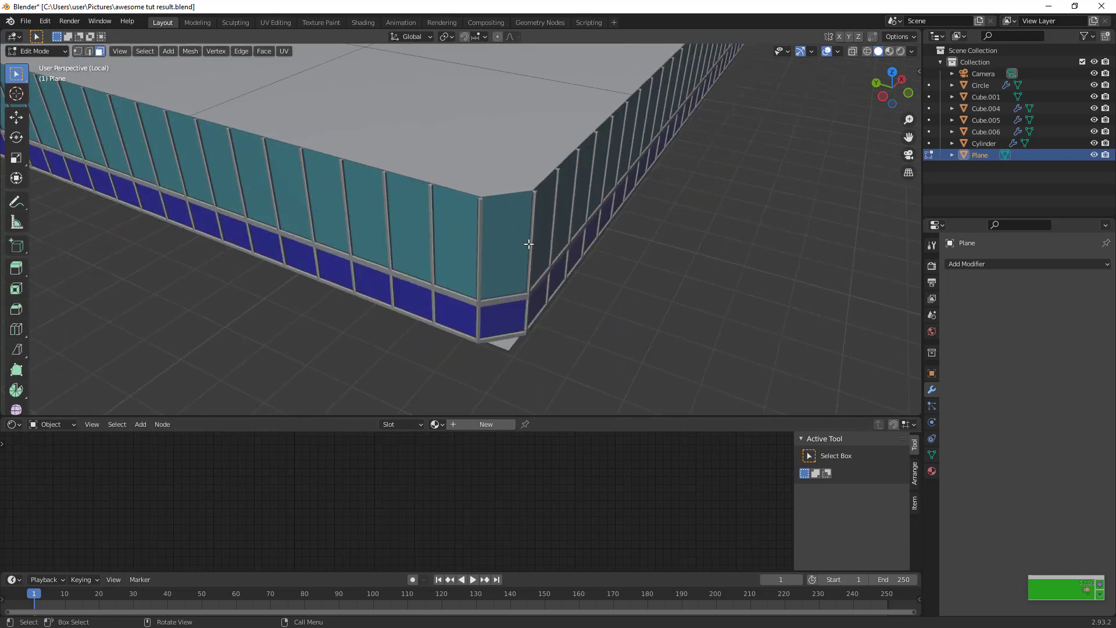
{"action": "left_click", "coordinate": [16, 351]}
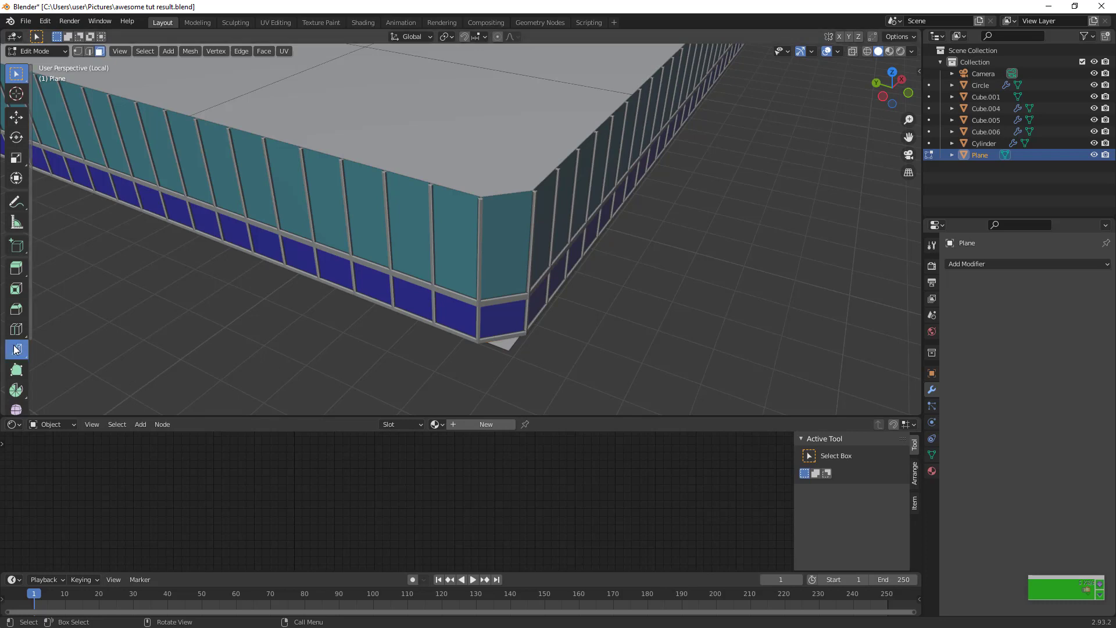
{"action": "left_click_drag", "start_coordinate": [16, 351], "coordinate": [48, 370]}
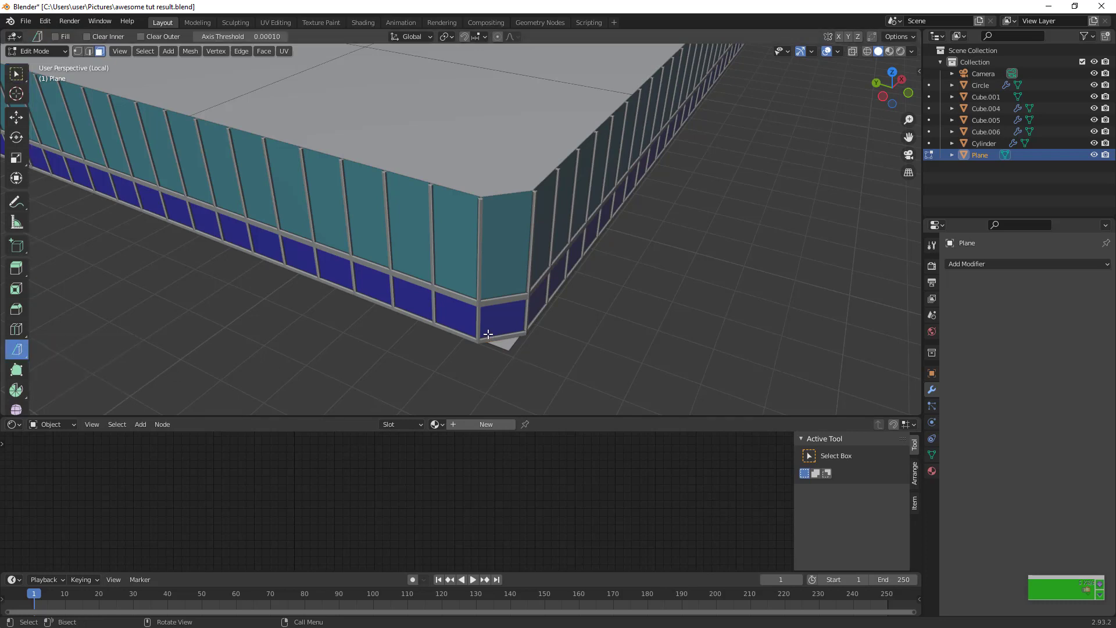
{"action": "key", "text": "a"}
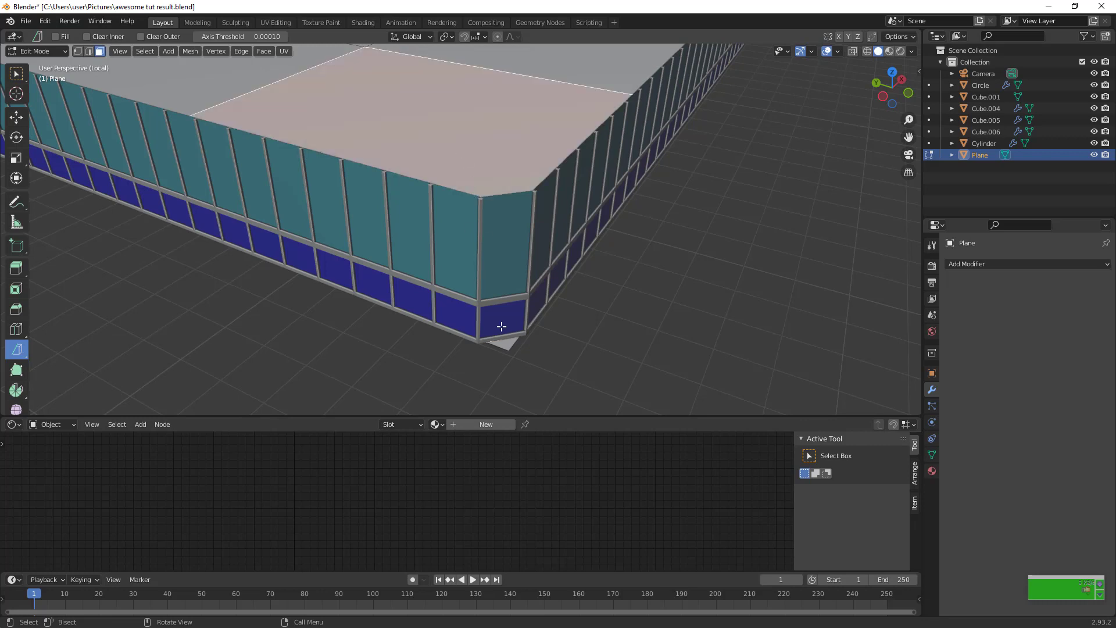
{"action": "left_click_drag", "start_coordinate": [487, 342], "coordinate": [520, 337]}
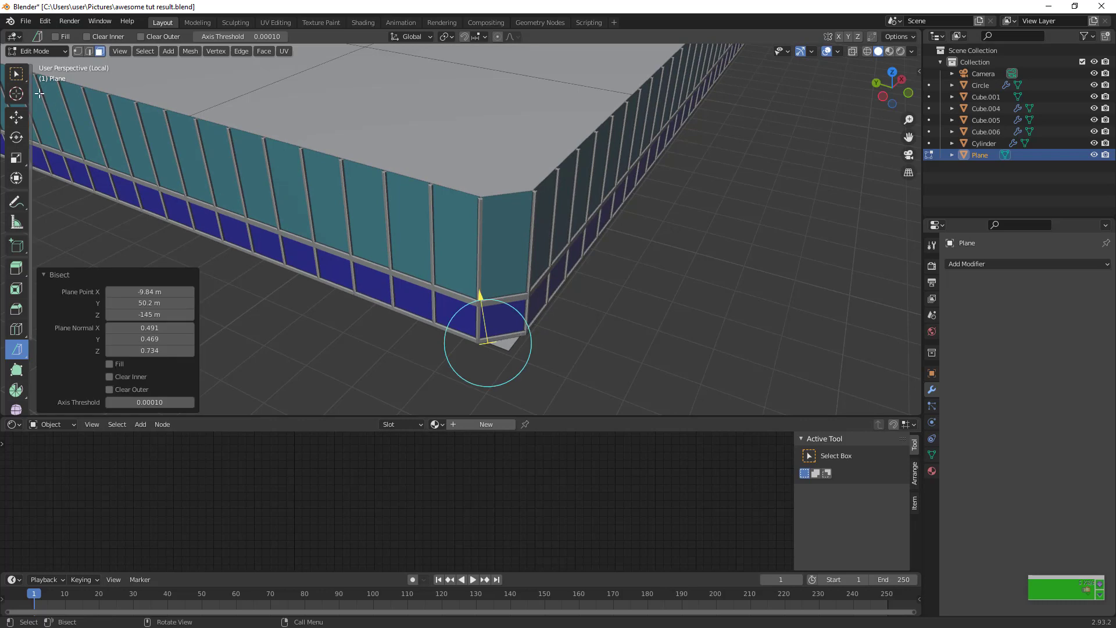
{"action": "left_click", "coordinate": [505, 345]}
{"action": "key", "text": "x"}
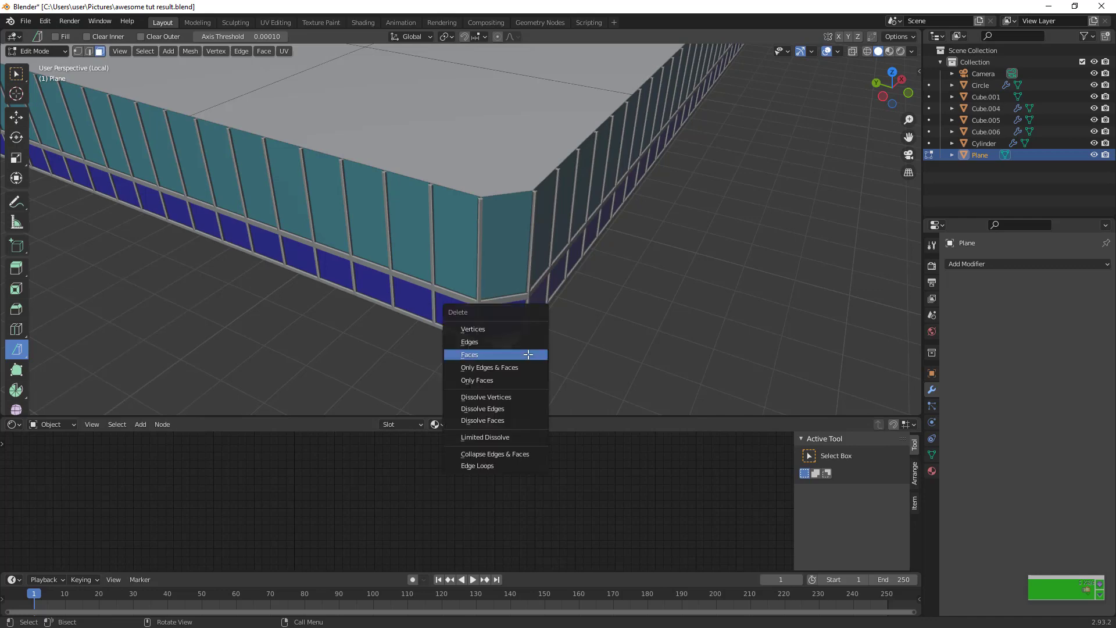
{"action": "left_click", "coordinate": [528, 353]}
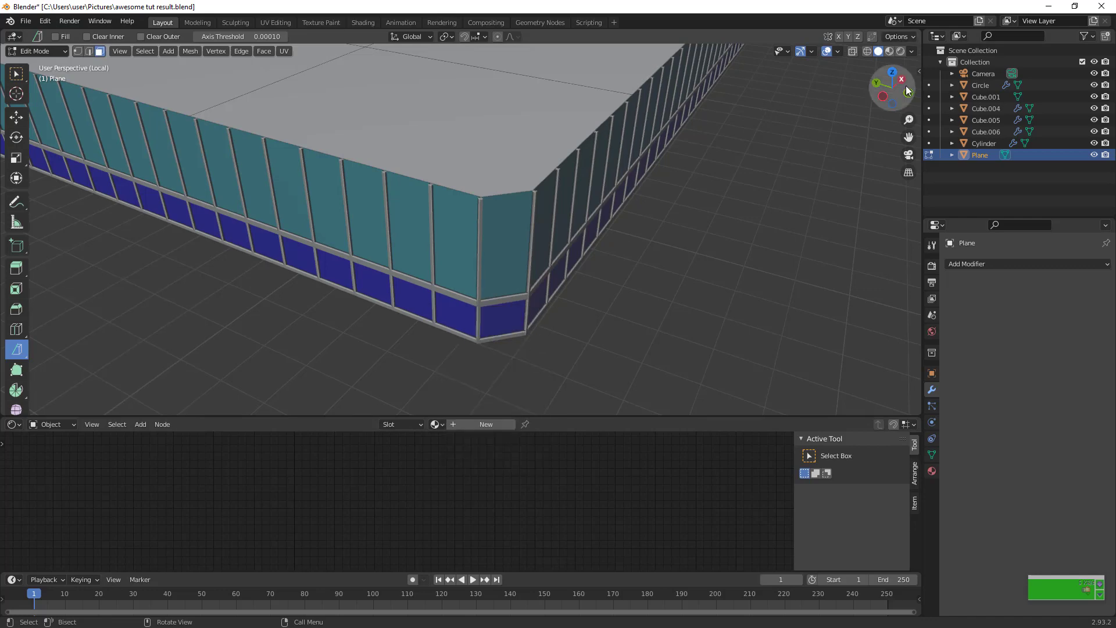
Leave Edit Mode on the Cube.004 tower and preview the towers in Rendered shading through the camera
{"action": "left_click_drag", "start_coordinate": [905, 93], "coordinate": [898, 110]}
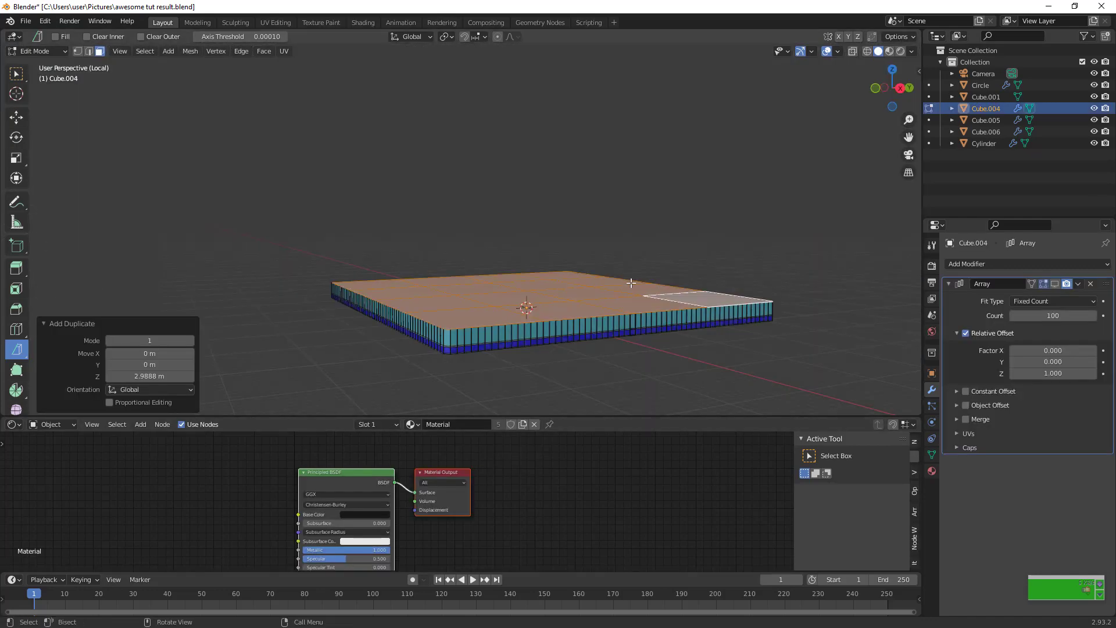
{"action": "scroll", "coordinate": [632, 284], "scroll_direction": "down", "scroll_amount": 3}
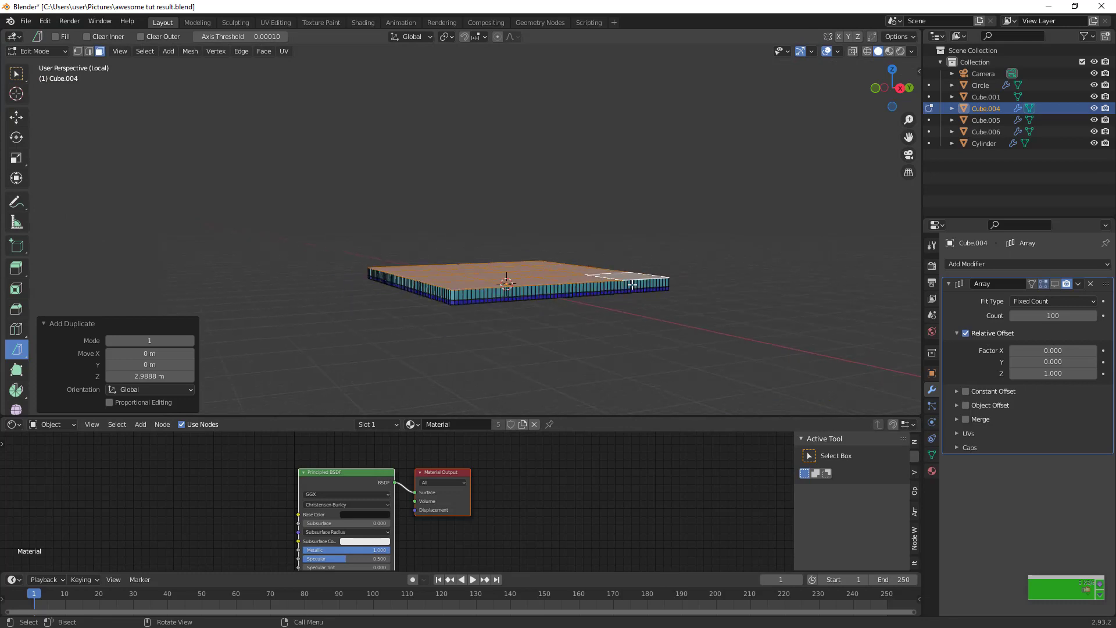
{"action": "scroll", "coordinate": [632, 239], "scroll_direction": "up", "scroll_amount": 4}
{"action": "scroll", "coordinate": [567, 316], "scroll_direction": "down", "scroll_amount": 2}
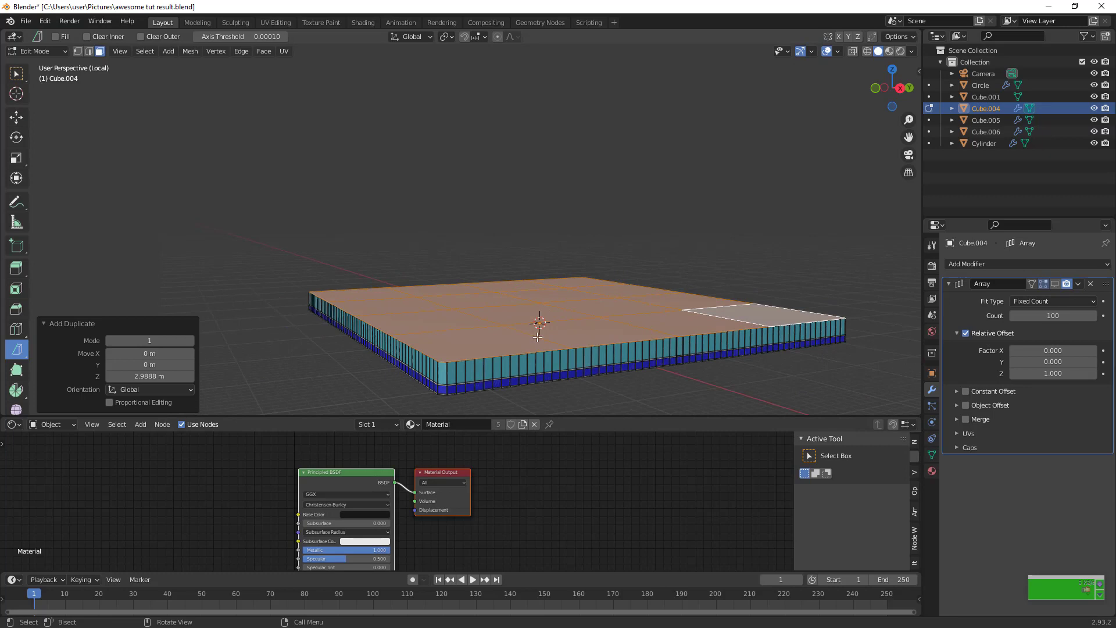
{"action": "key", "text": "Tab"}
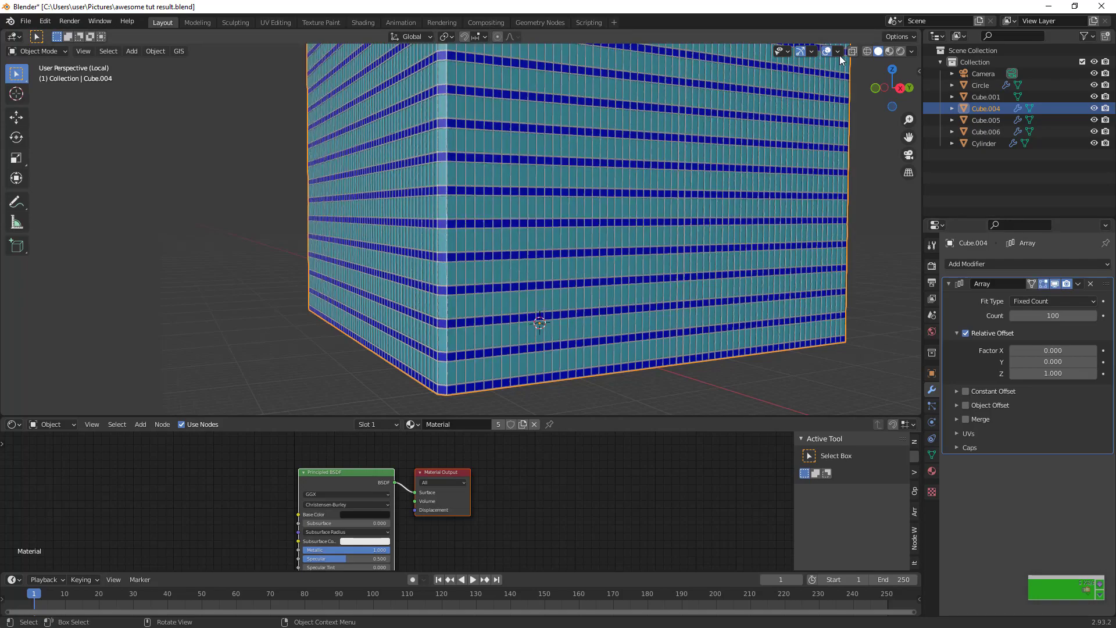
{"action": "left_click", "coordinate": [901, 55]}
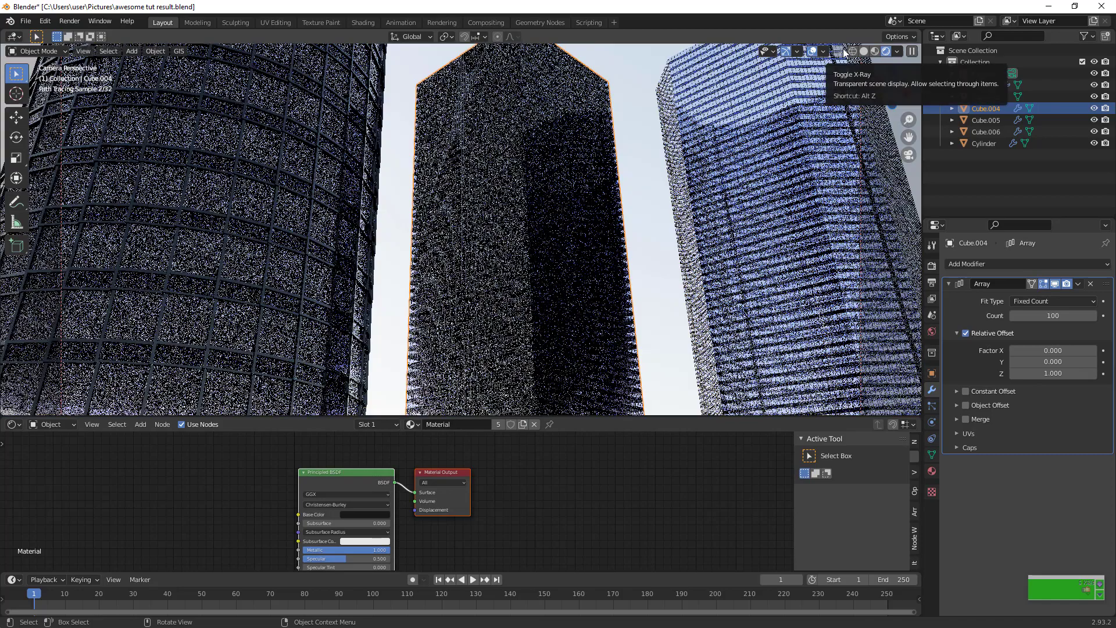
Select the Cube.005 tower and leave the camera view to inspect the bases of the towers
{"action": "left_click", "coordinate": [835, 89]}
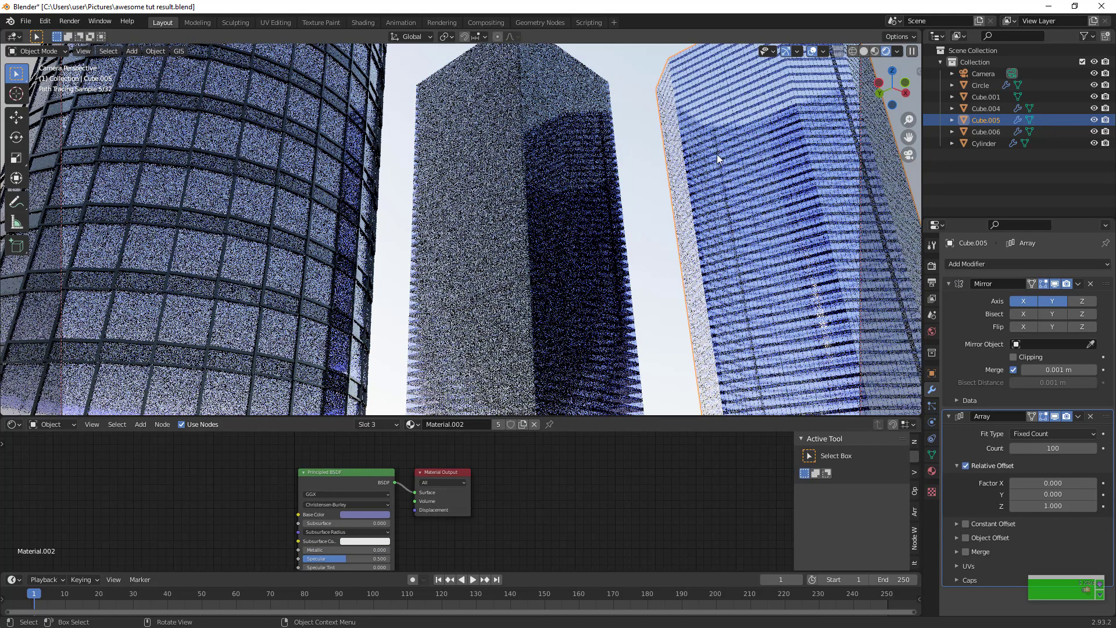
{"action": "left_click", "coordinate": [909, 154]}
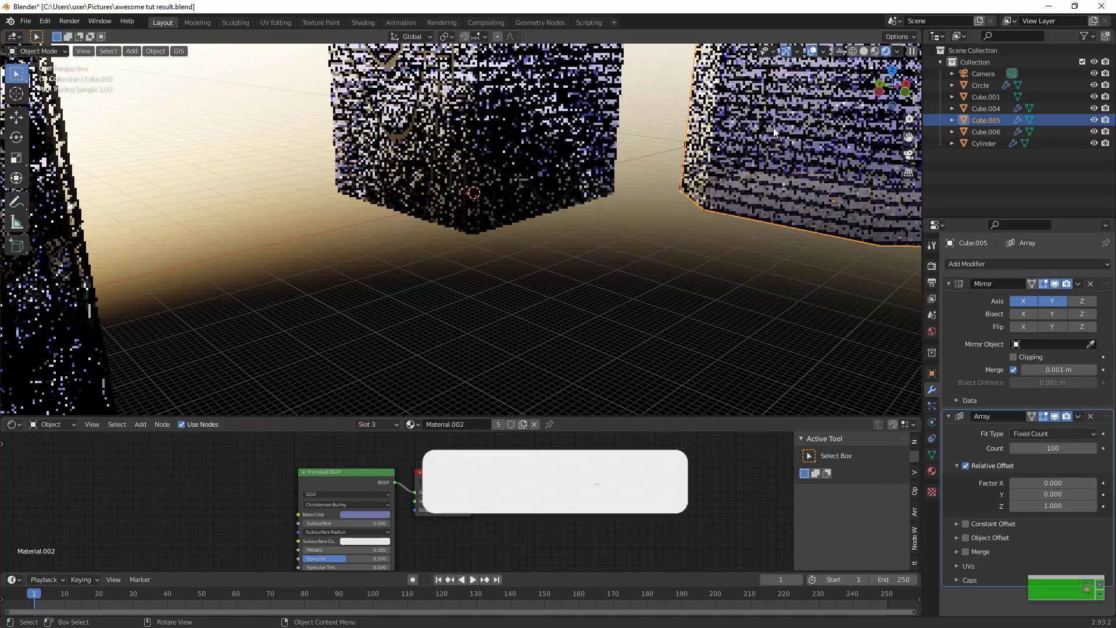